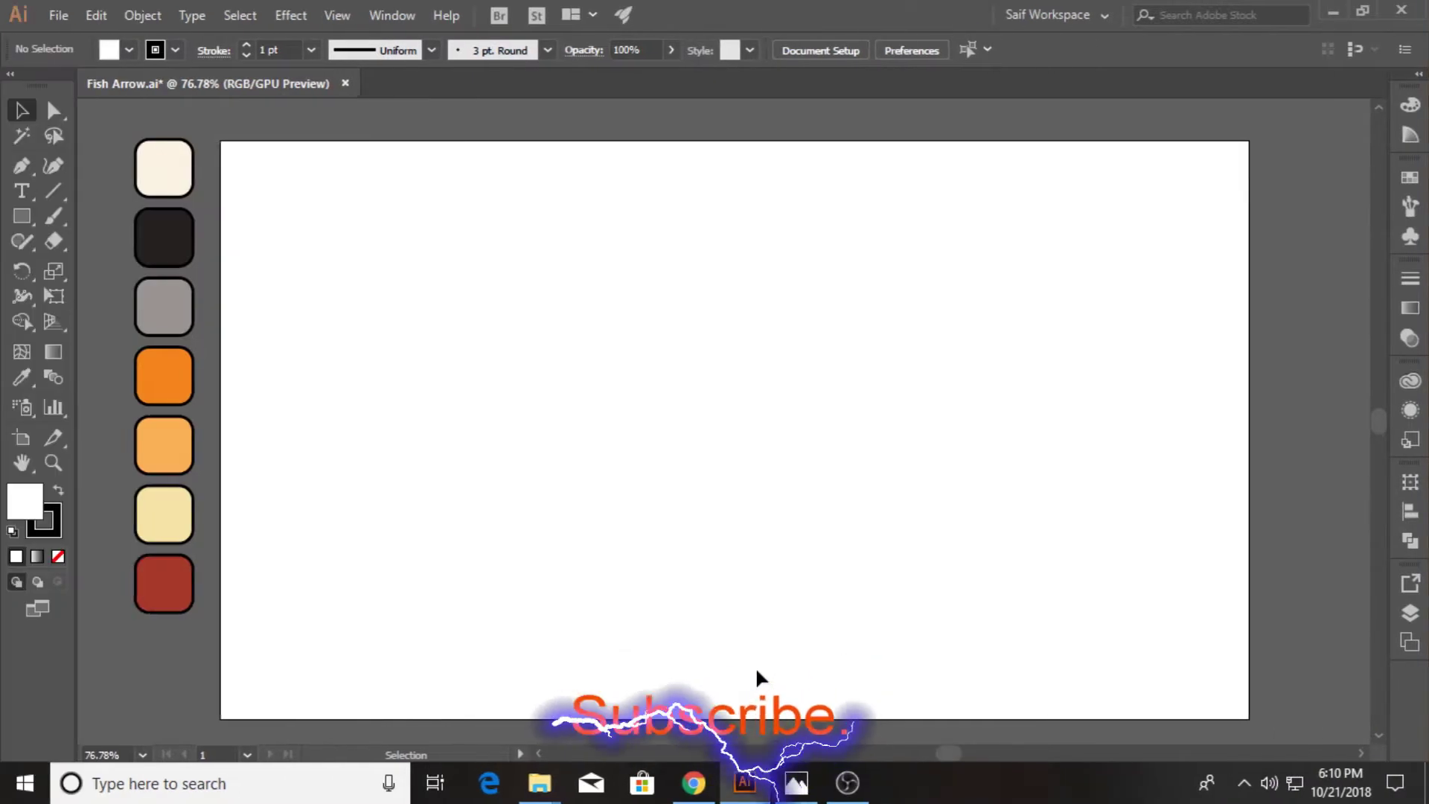
# - Review the yellow fish and arrow reference photos, then return to Illustrator
pyautogui.click(802, 787)
pyautogui.click(44, 408)
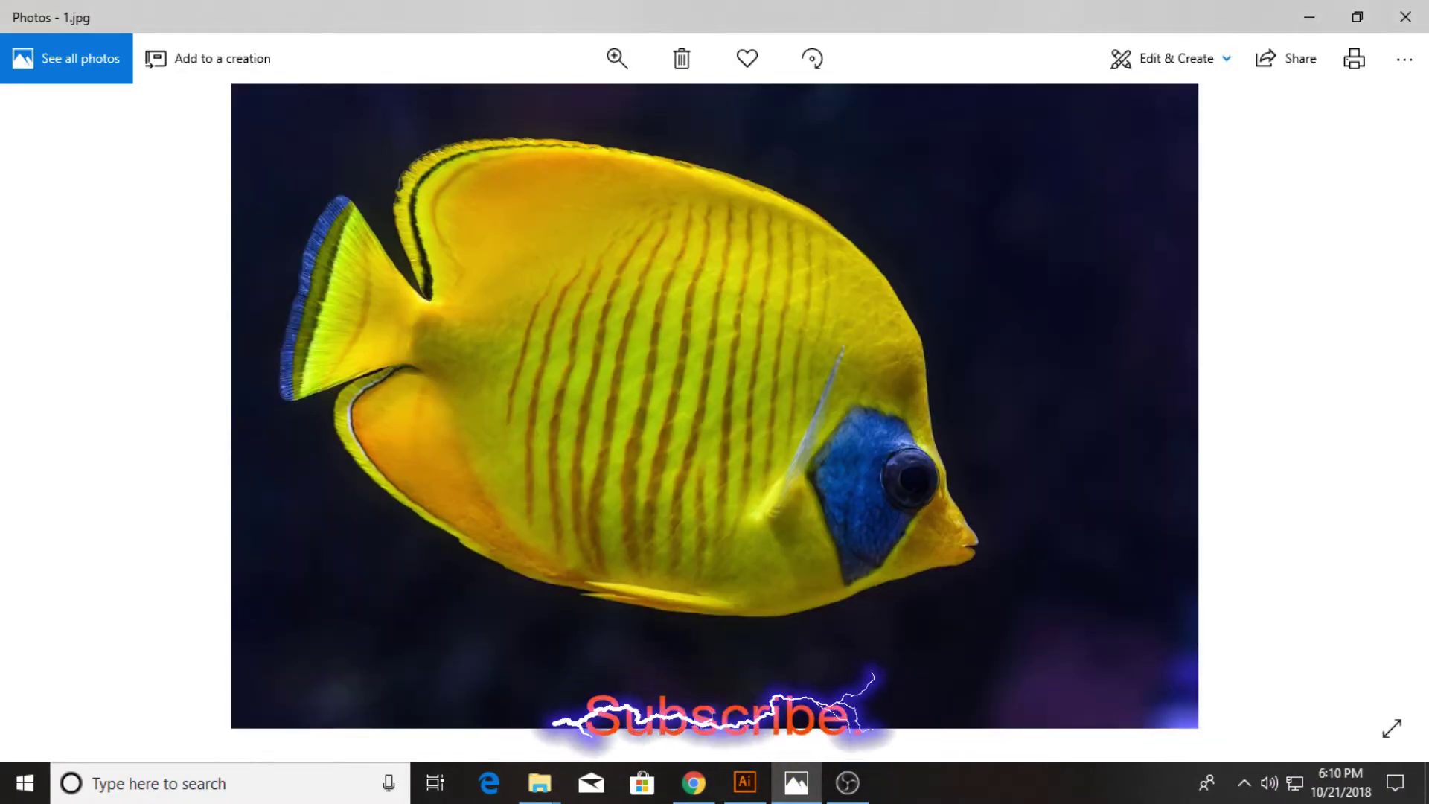
pyautogui.click(794, 787)
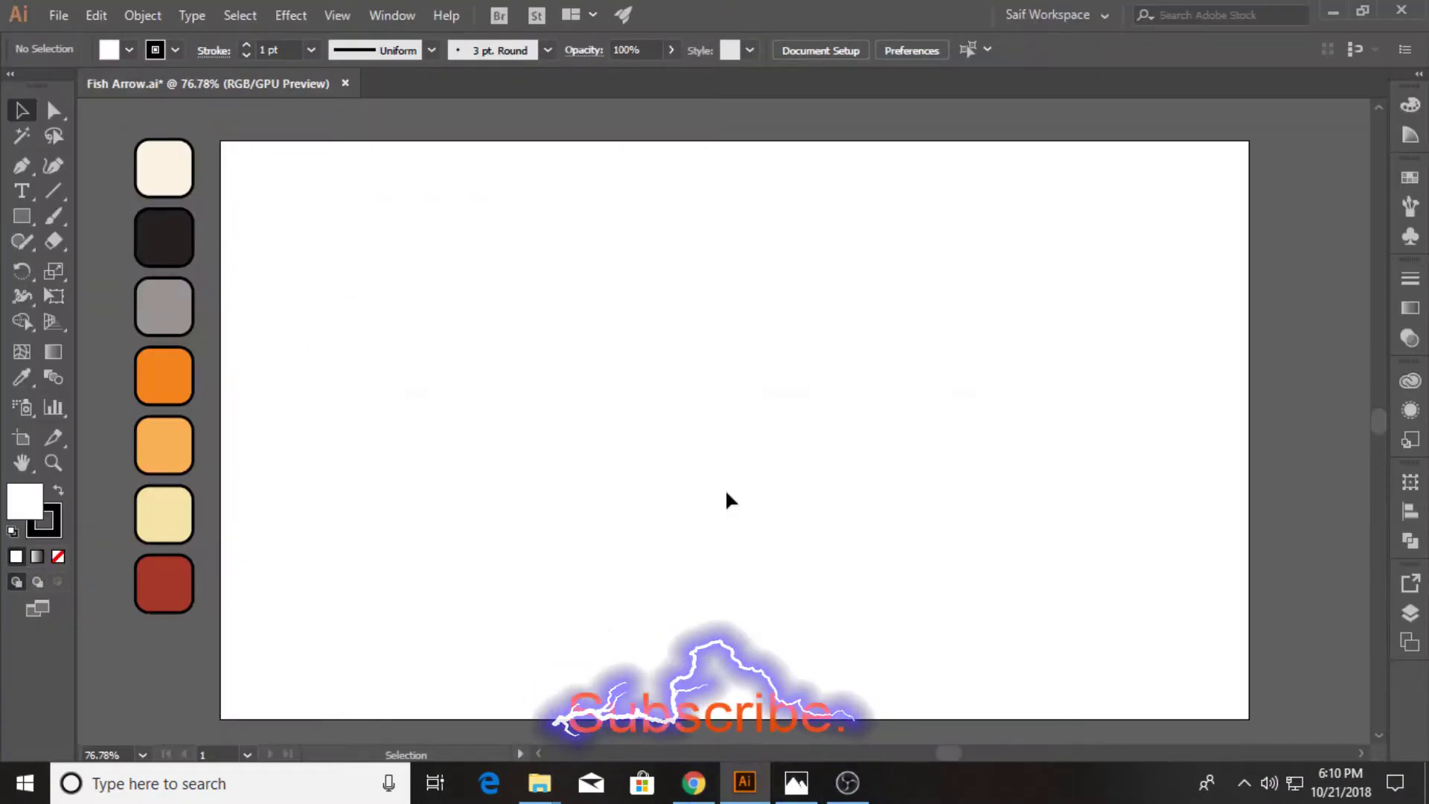
pyautogui.click(793, 785)
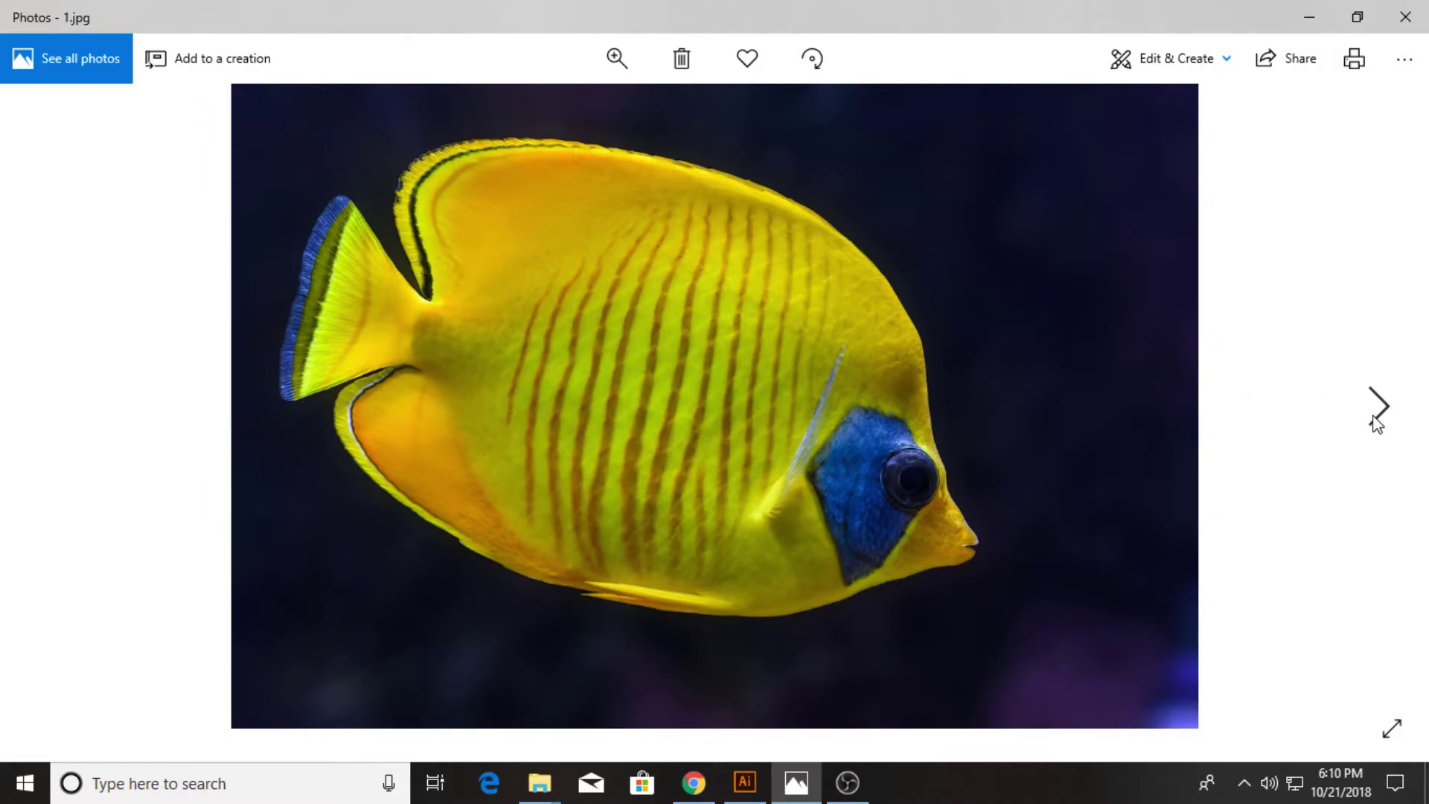
pyautogui.click(1376, 414)
pyautogui.click(745, 782)
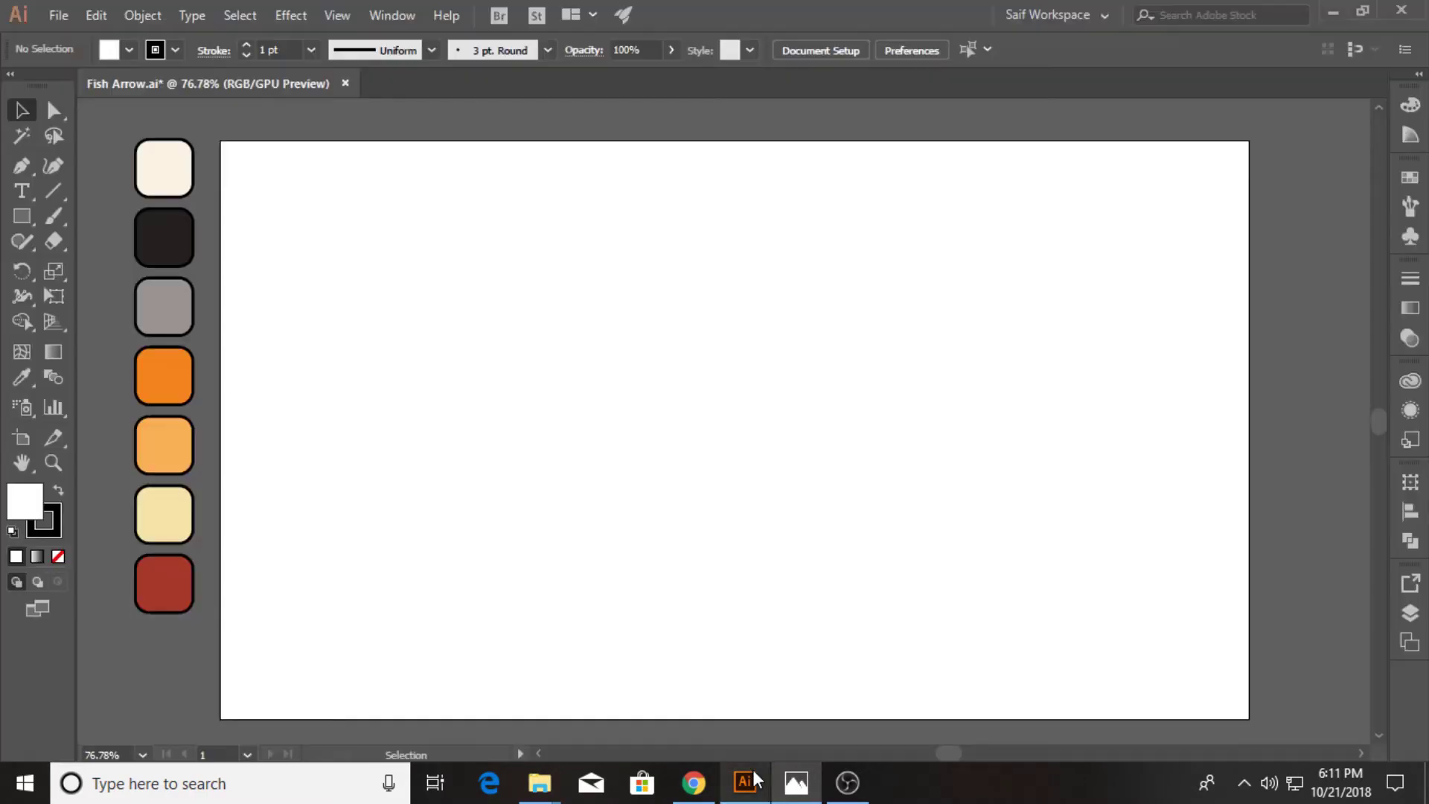
# - Pen-draw a closed four-point arrowhead: back corners, tip, and inner notch
pyautogui.click(21, 167)
pyautogui.click(632, 314)
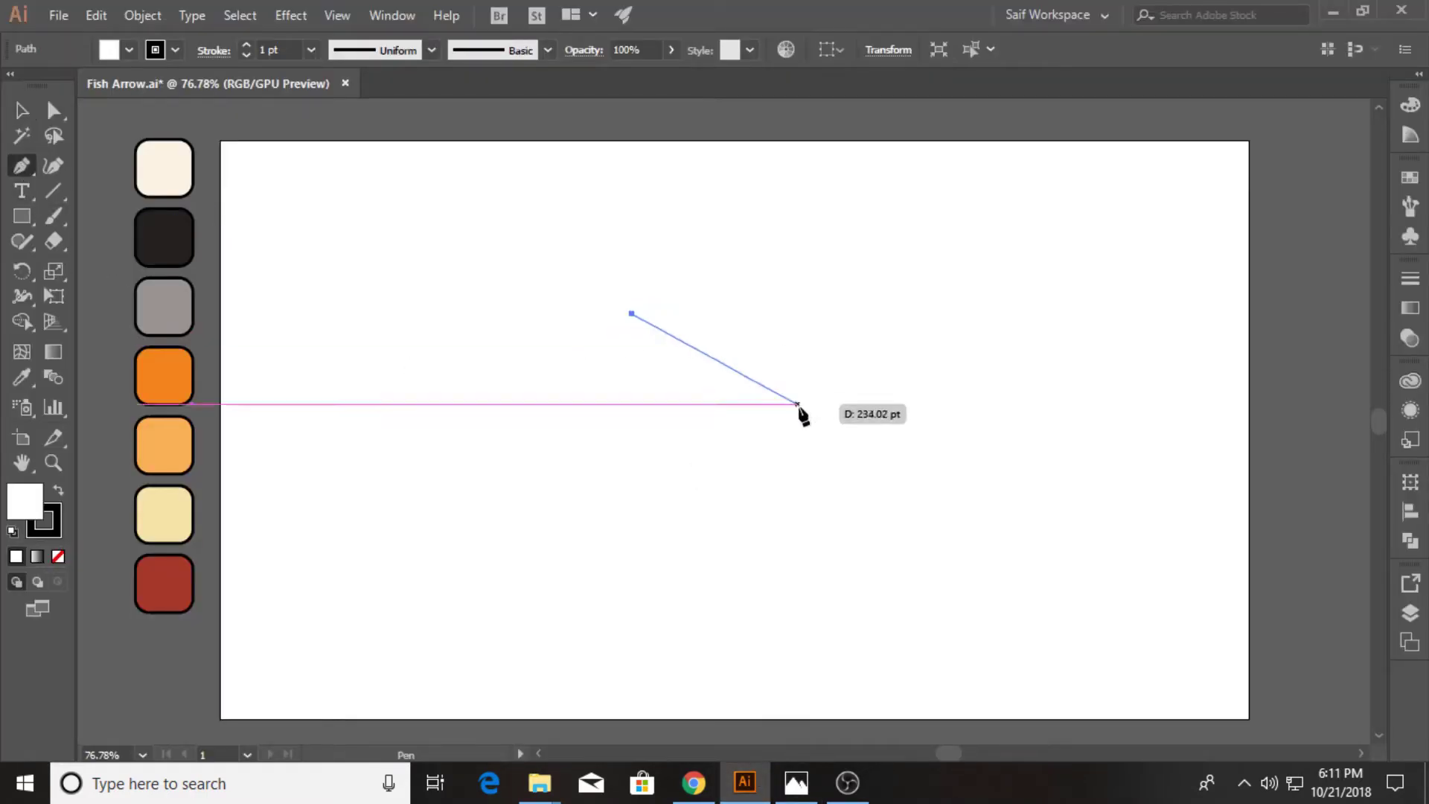
pyautogui.click(840, 417)
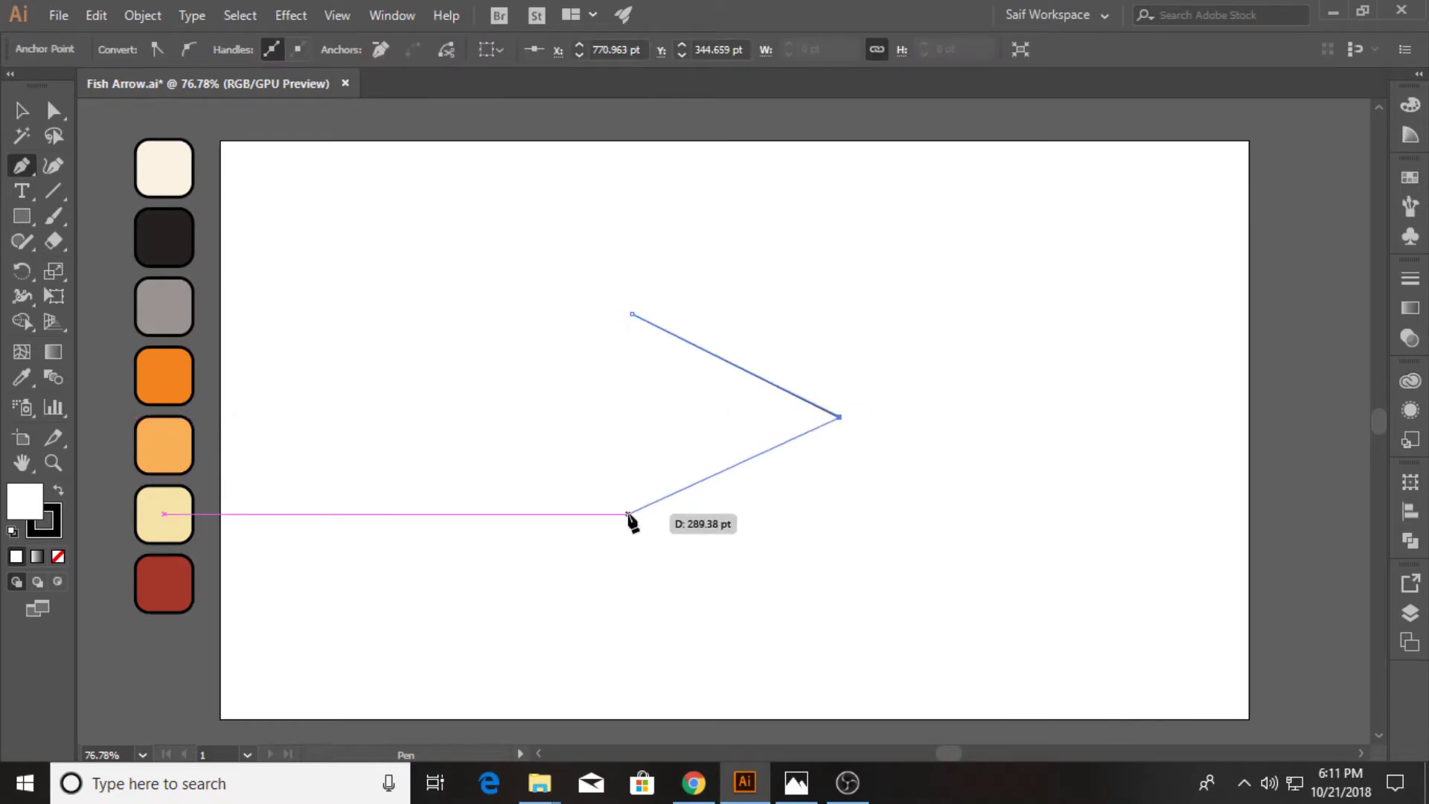
pyautogui.click(633, 514)
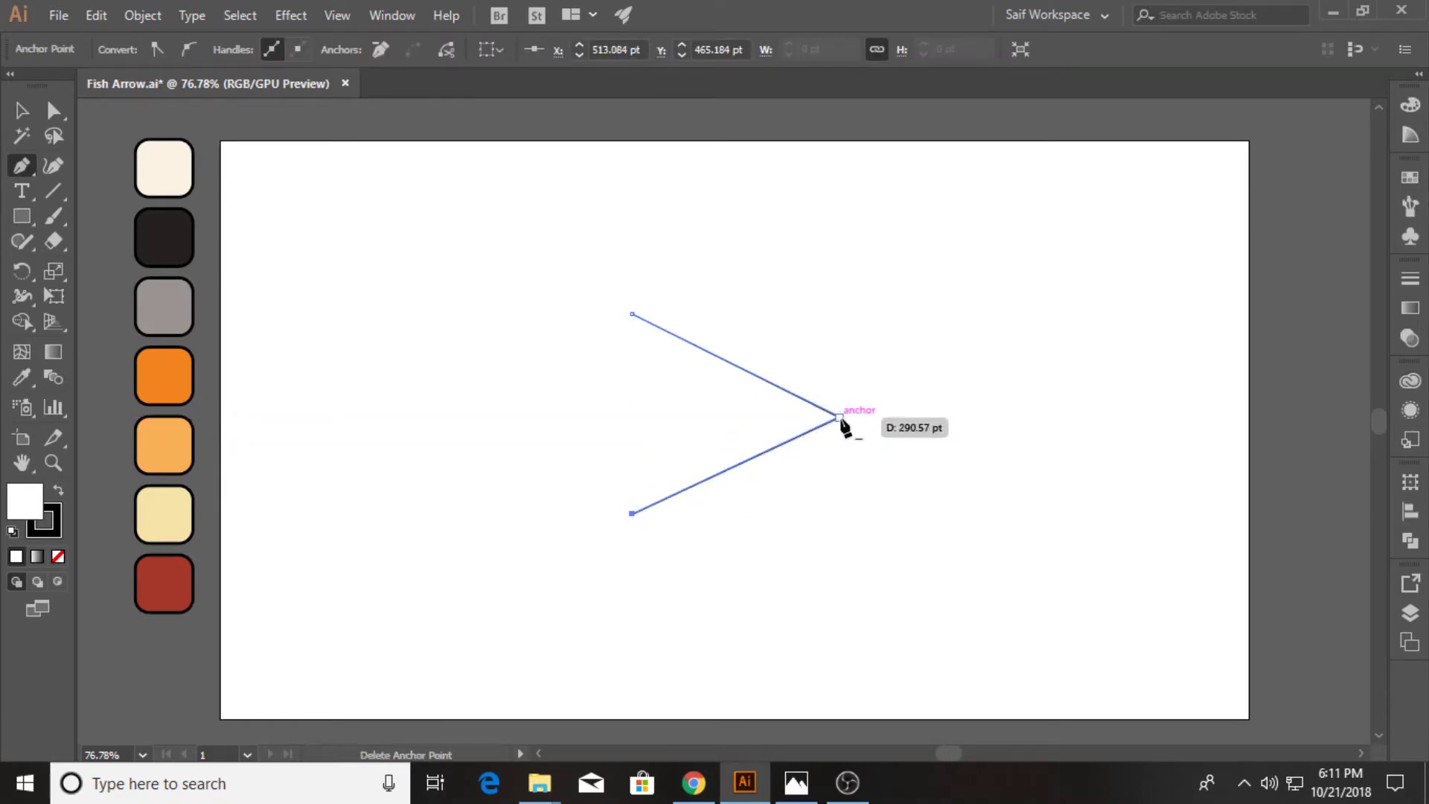
pyautogui.click(699, 418)
pyautogui.click(632, 313)
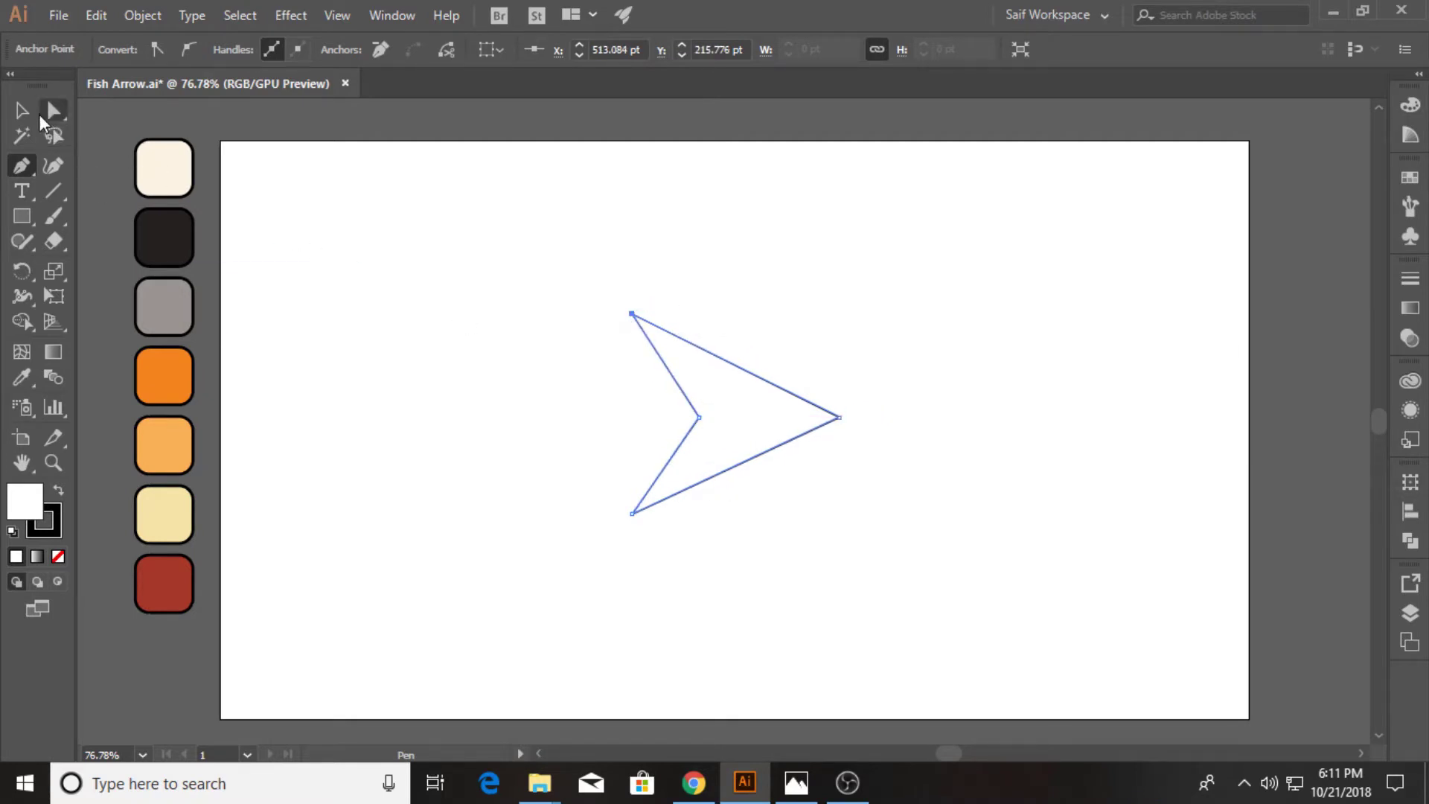
# - Round the arrowhead's back corners and curve its inner notch with live-corner widgets
pyautogui.click(44, 117)
pyautogui.moveTo(674, 564); pyautogui.dragTo(675, 564)
pyautogui.moveTo(645, 326); pyautogui.dragTo(673, 361)
pyautogui.click(698, 417)
pyautogui.moveTo(680, 414)
pyautogui.mouseDown()
pyautogui.moveTo(655, 423)
pyautogui.moveTo(947, 395)
pyautogui.mouseUp()
pyautogui.press('z')
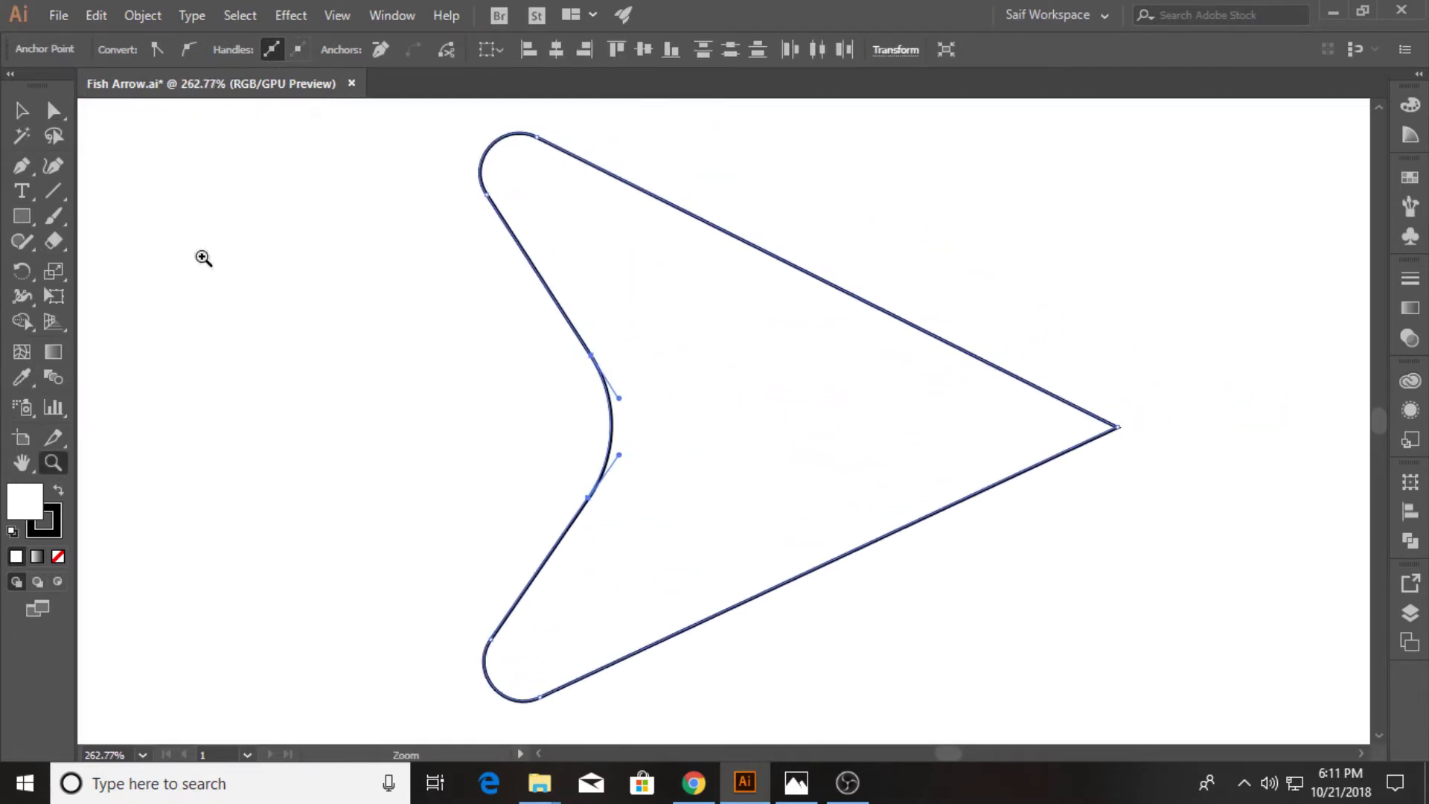
# - Slightly soften the rounding on the arrowhead's tip
pyautogui.click(53, 111)
pyautogui.click(1117, 427)
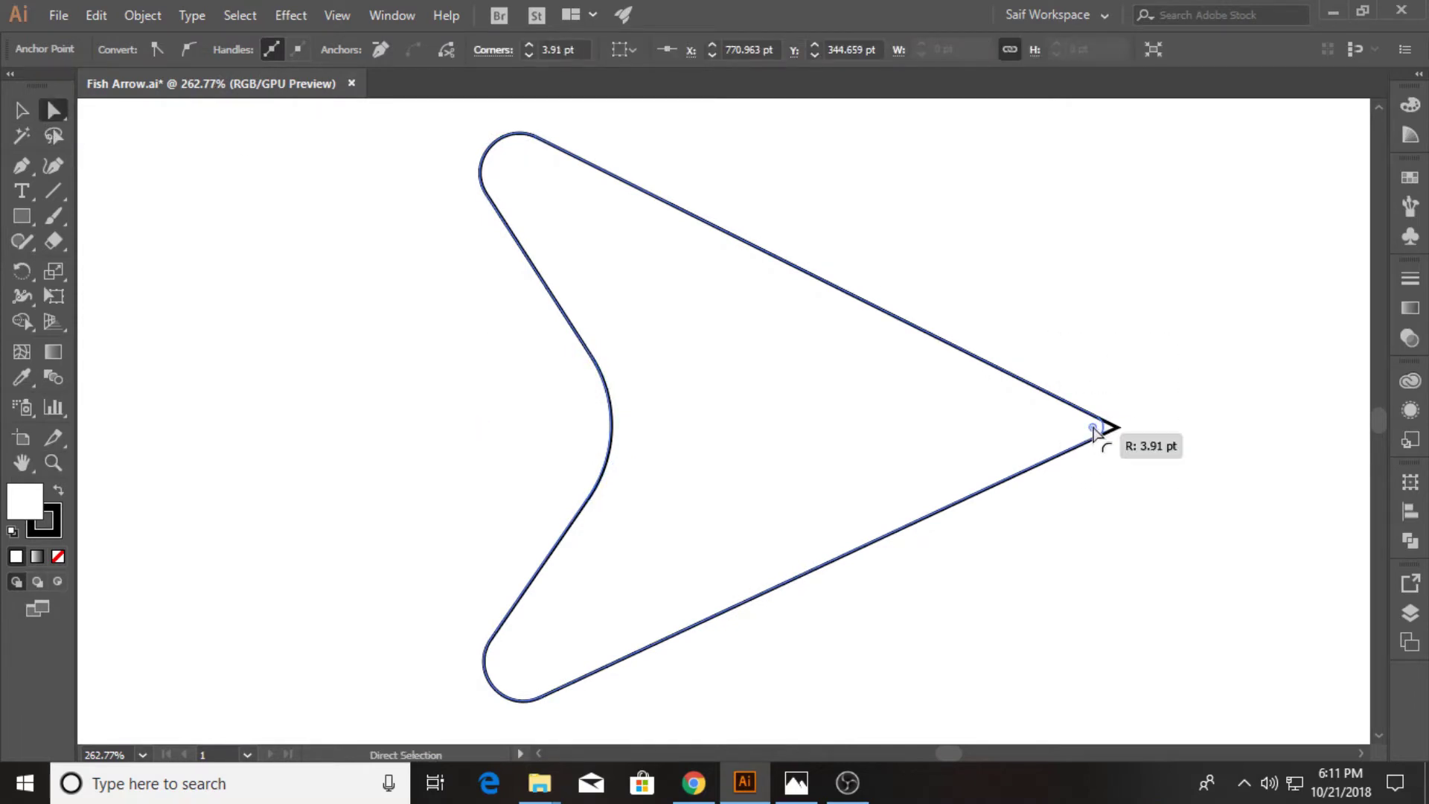
pyautogui.moveTo(1097, 427); pyautogui.dragTo(1105, 432)
pyautogui.click(22, 112)
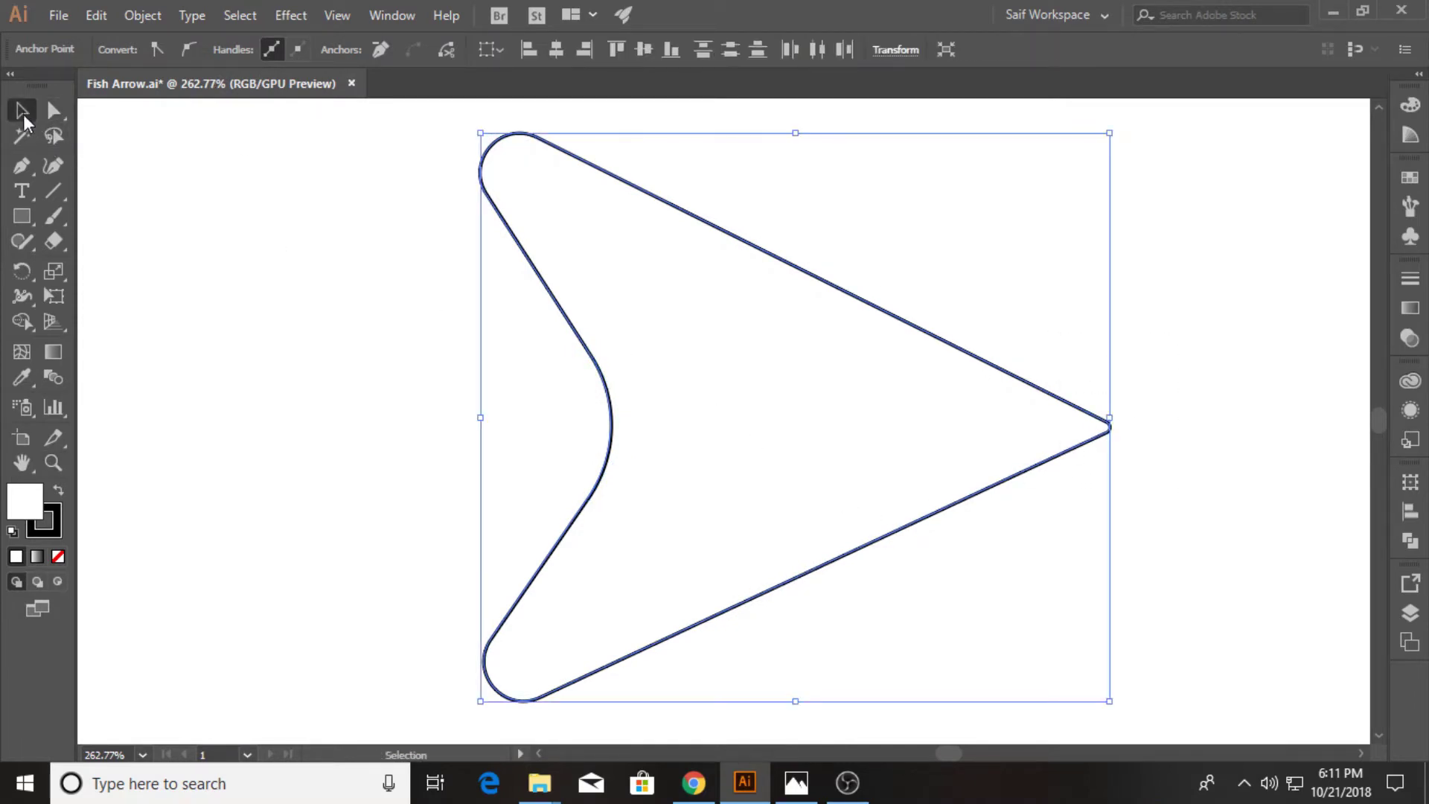
pyautogui.moveTo(320, 406); pyautogui.dragTo(440, 413)
pyautogui.click(454, 301)
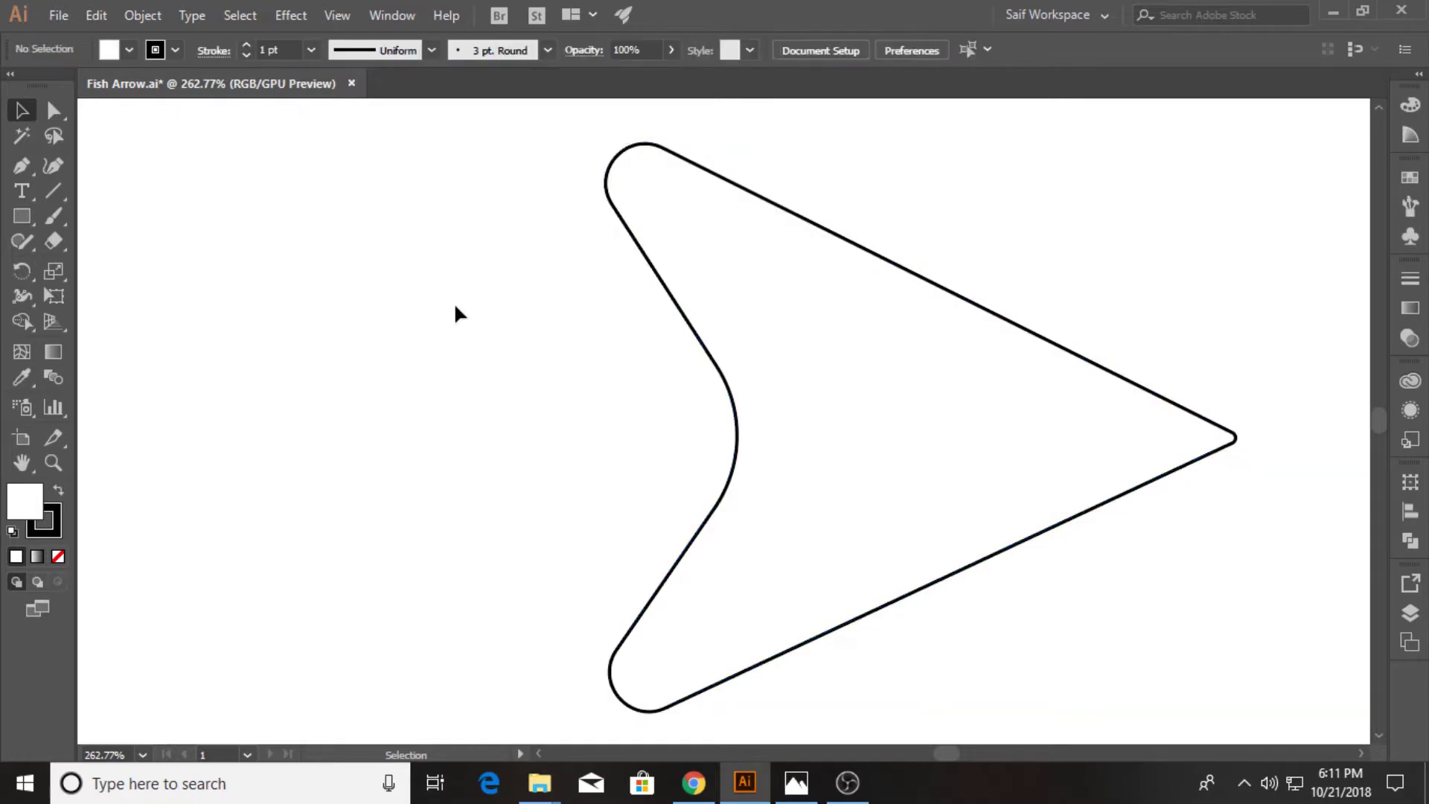
# - Reduce the rounding on the arrowhead's lower back corner slightly
pyautogui.click(52, 110)
pyautogui.moveTo(565, 134); pyautogui.dragTo(695, 704)
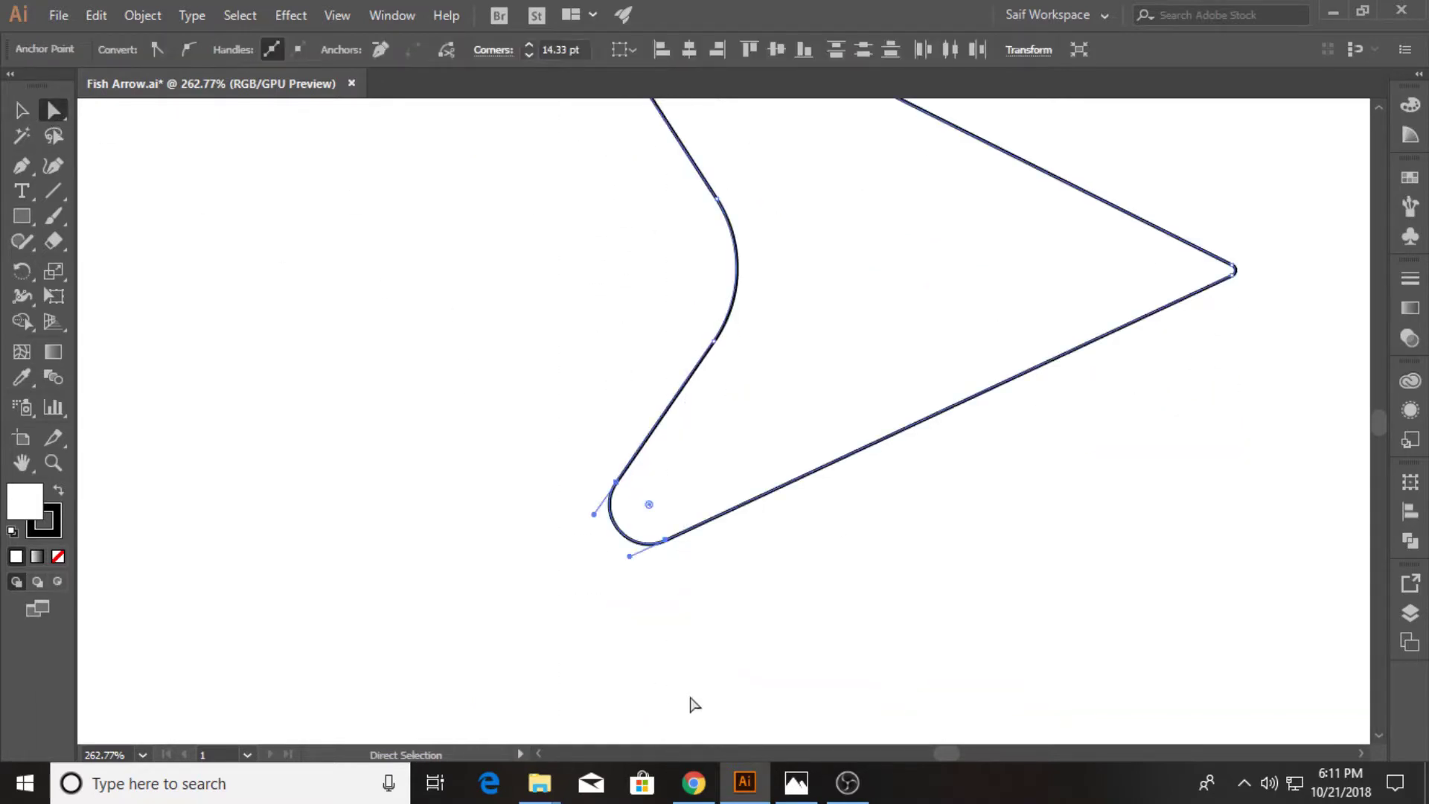
pyautogui.moveTo(649, 505); pyautogui.dragTo(661, 537)
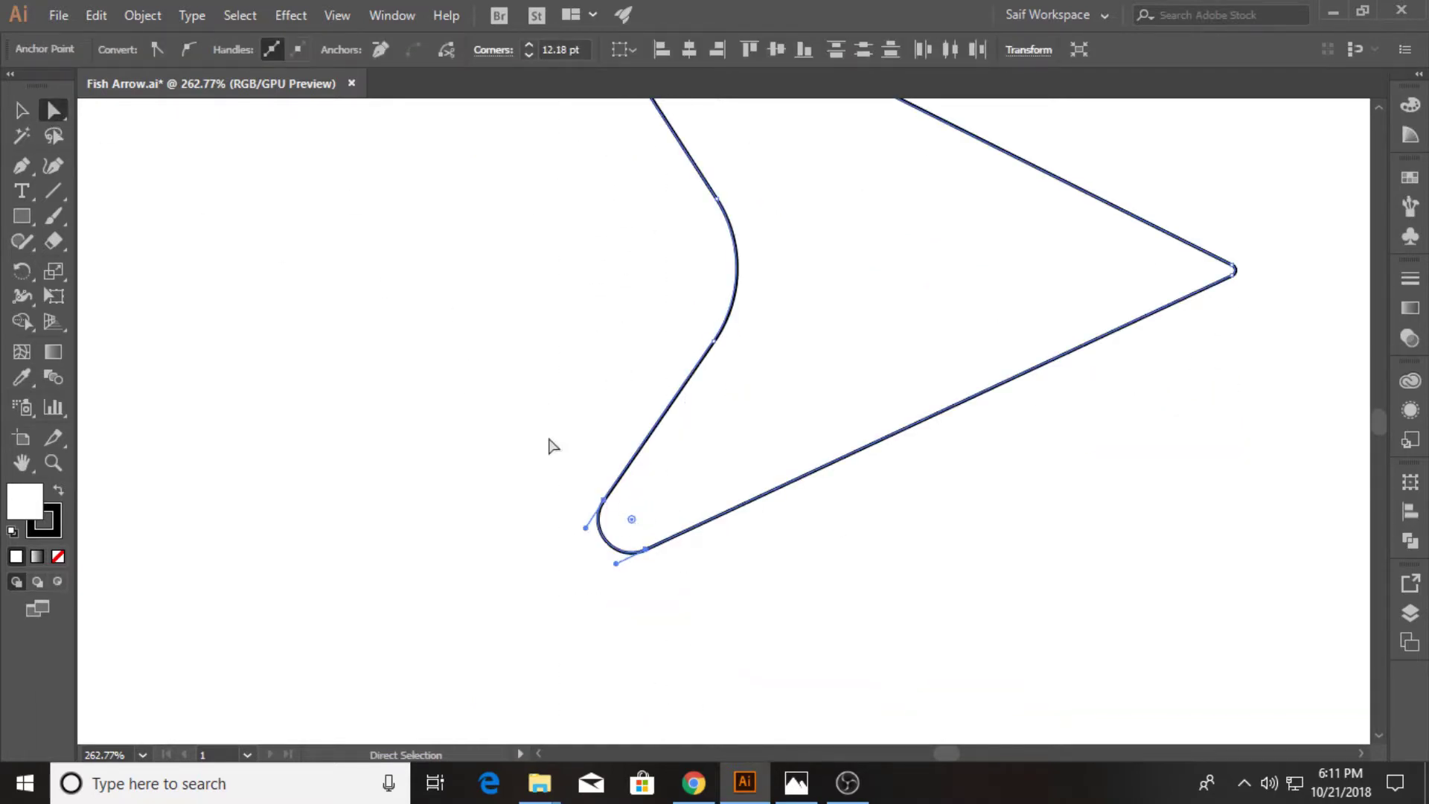
pyautogui.scroll(3, 551, 449)
pyautogui.click(510, 490)
pyautogui.press('z')
pyautogui.scroll(-2, 360, 440)
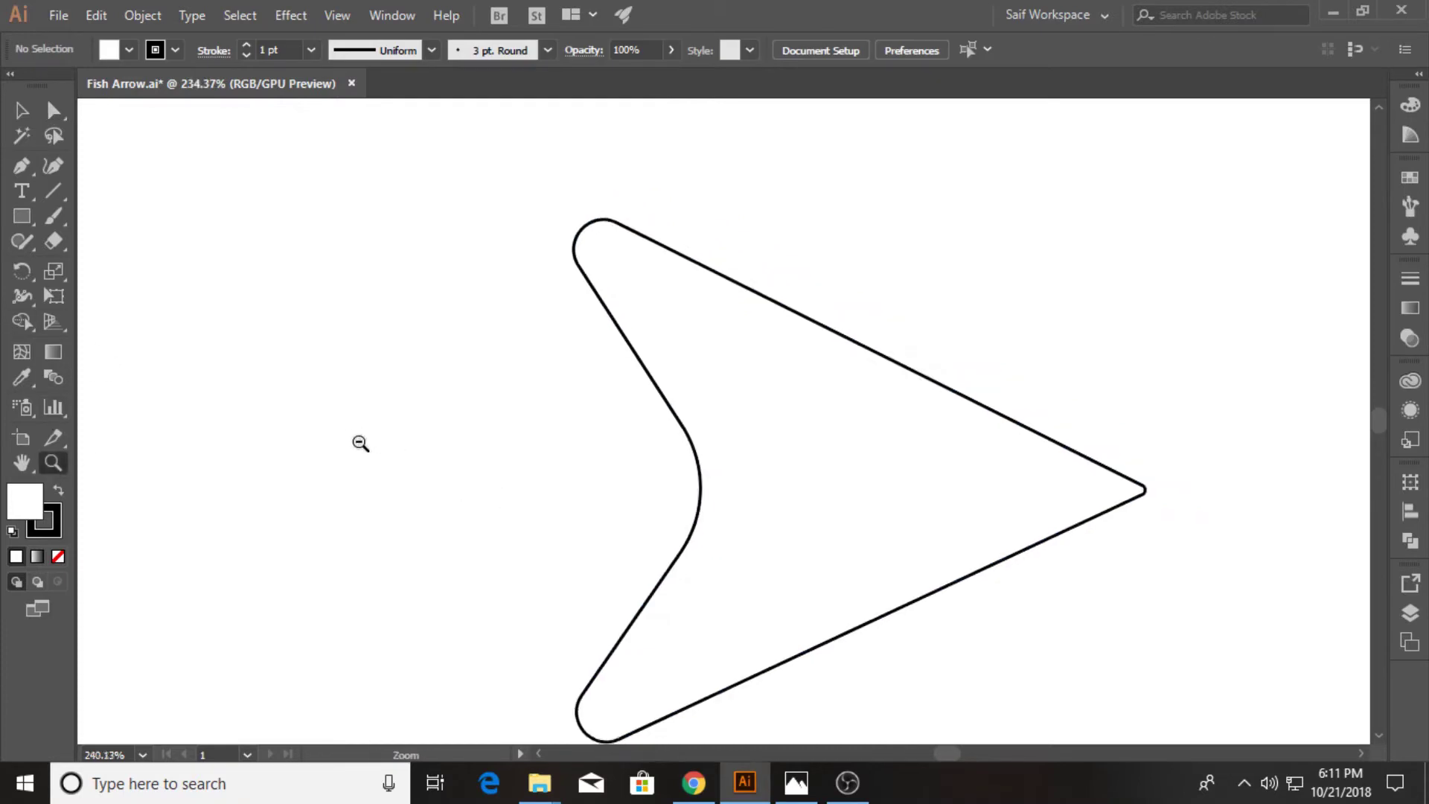
pyautogui.moveTo(373, 436); pyautogui.dragTo(447, 433)
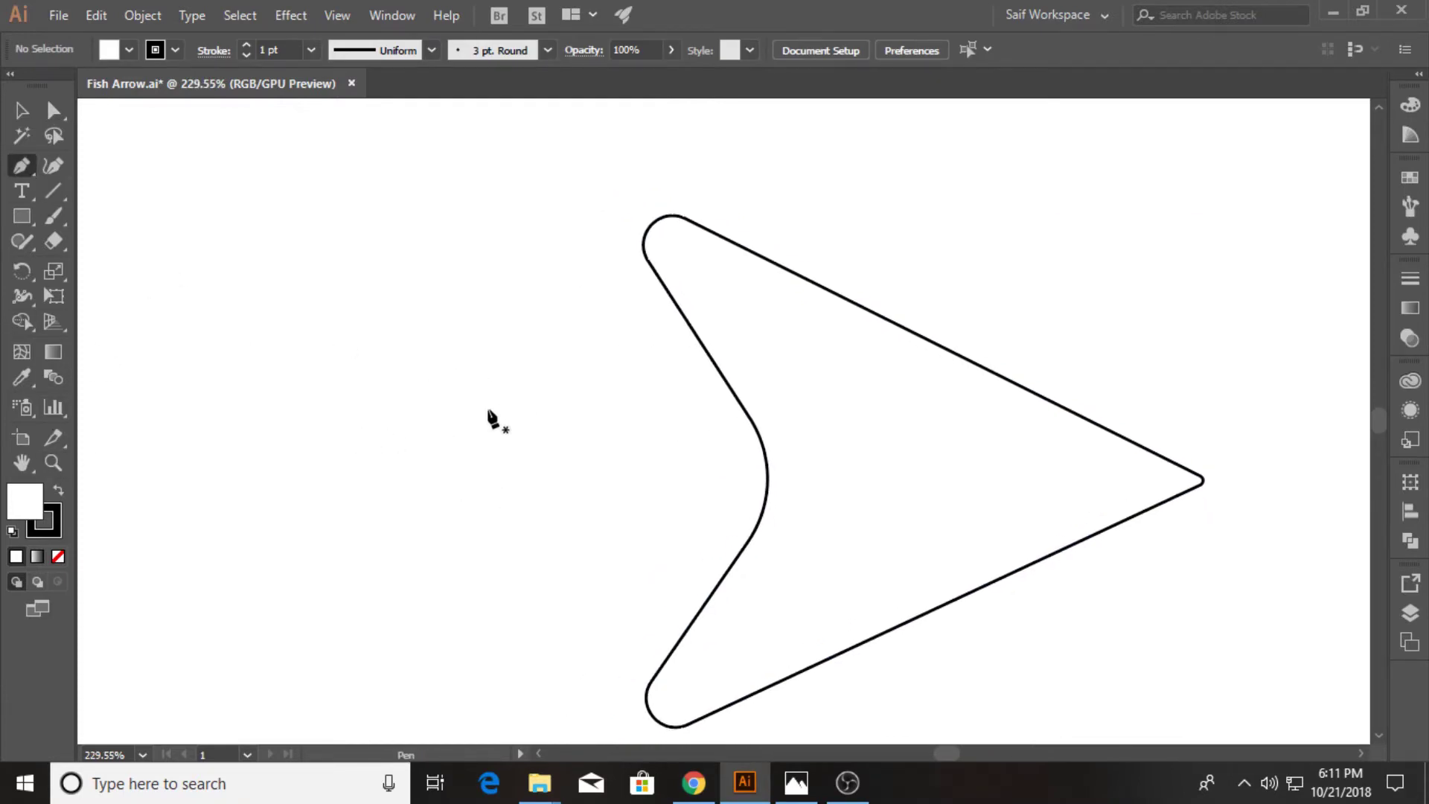
# - Bow the arrowhead's top and bottom edges outward with the Curvature tool
pyautogui.click(53, 165)
pyautogui.click(939, 348)
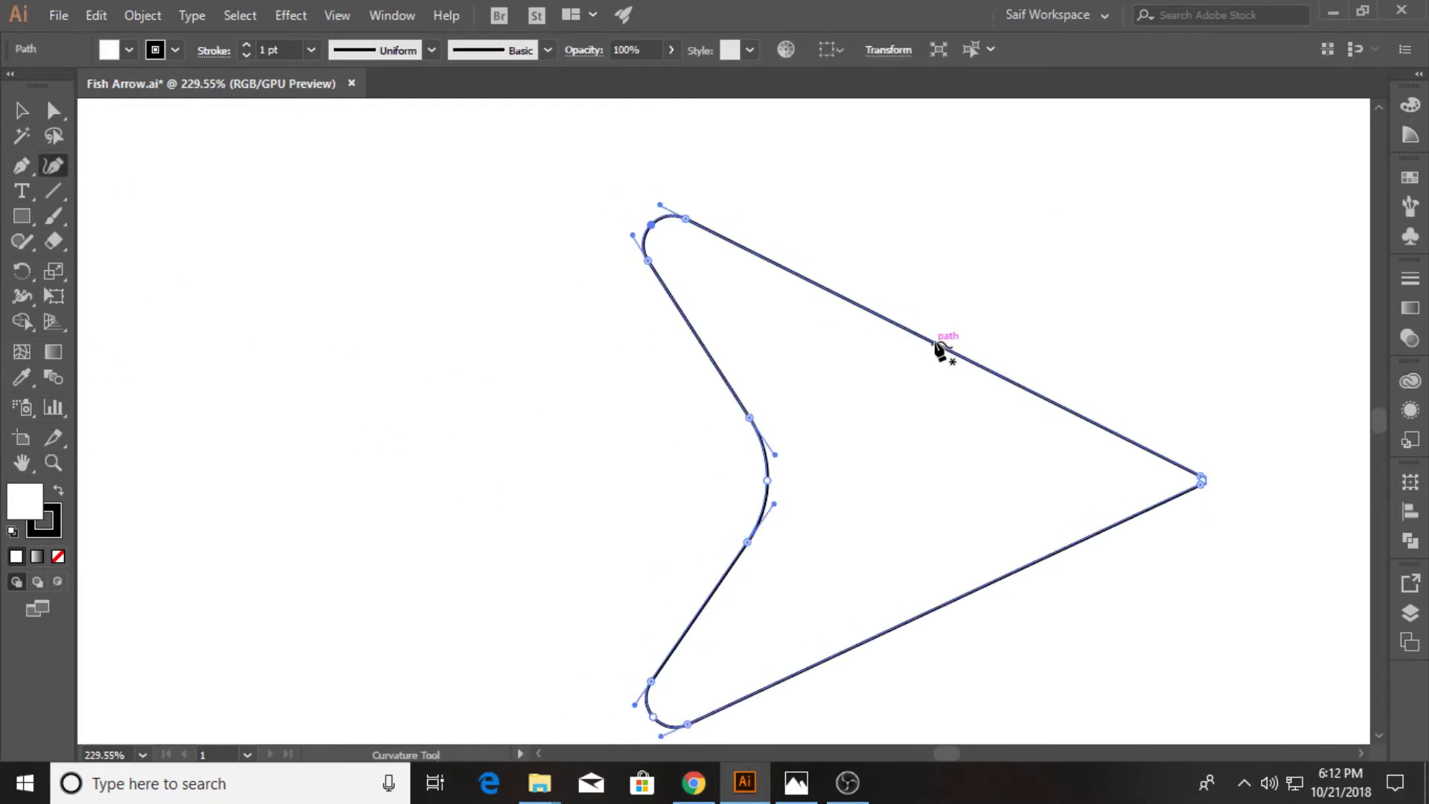
pyautogui.moveTo(932, 341); pyautogui.dragTo(941, 325)
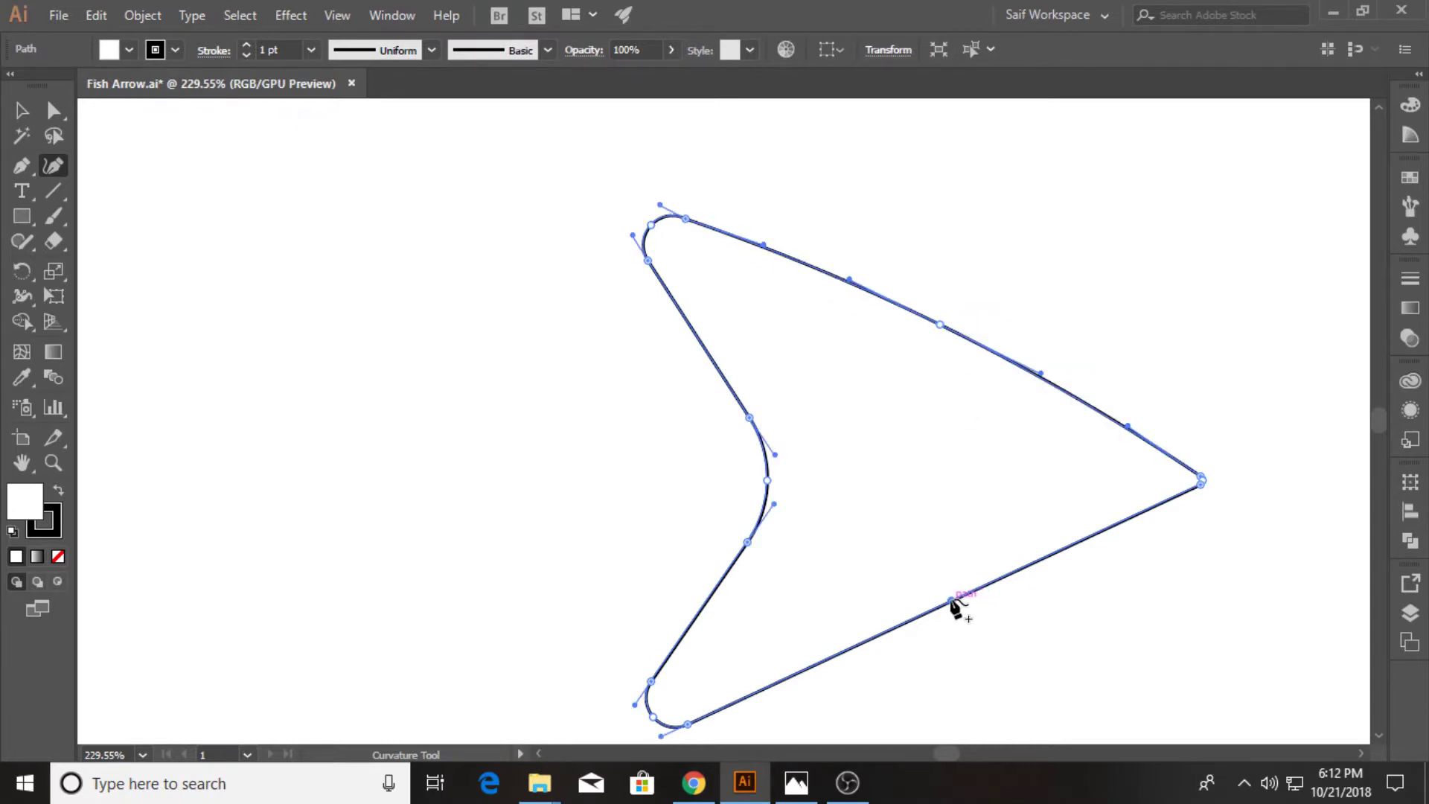
pyautogui.moveTo(952, 601); pyautogui.dragTo(953, 631)
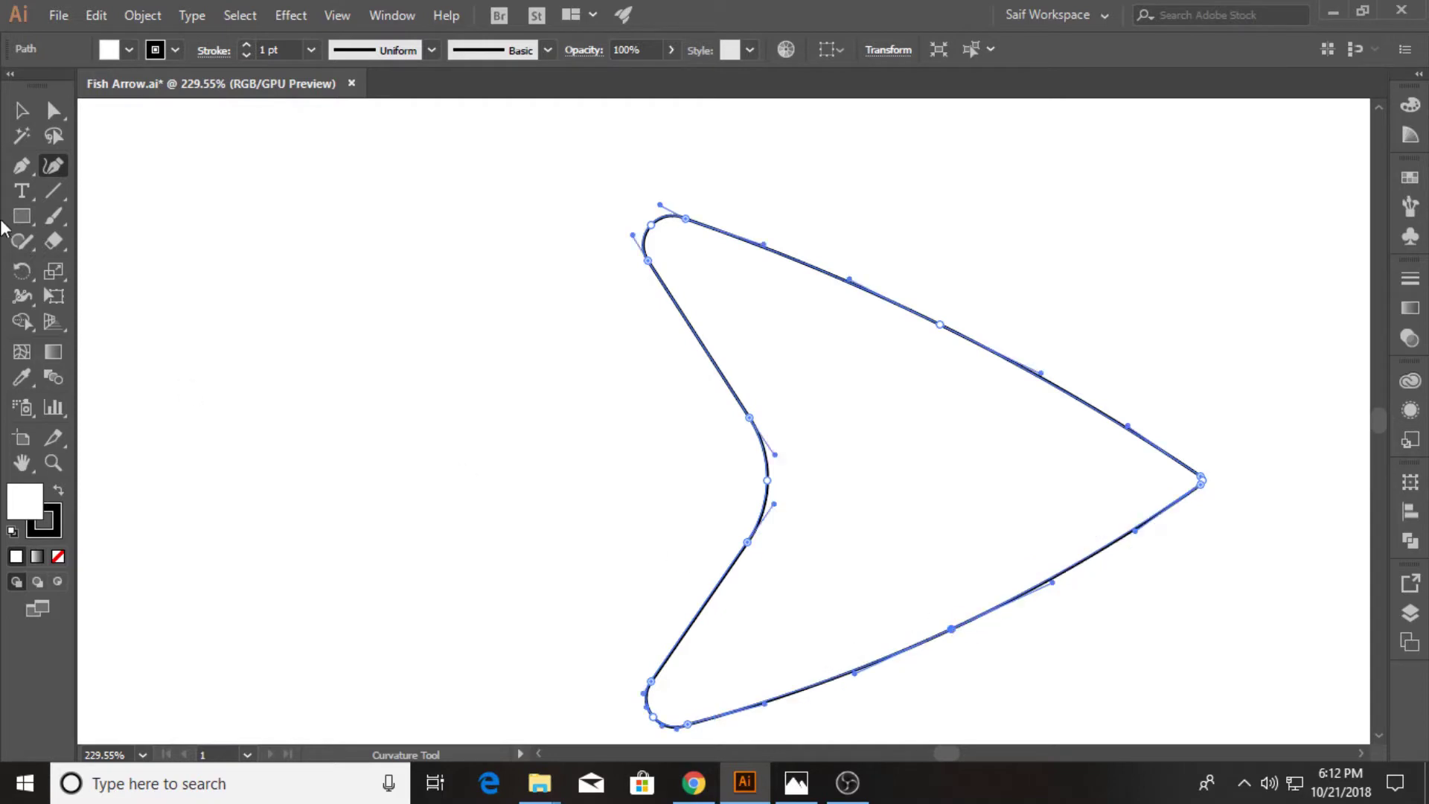
pyautogui.click(21, 110)
pyautogui.hotkey('ctrl', 'shift', 'a')
# - Pen-draw a smaller four-point arrowhead to the left of the first
pyautogui.click(22, 165)
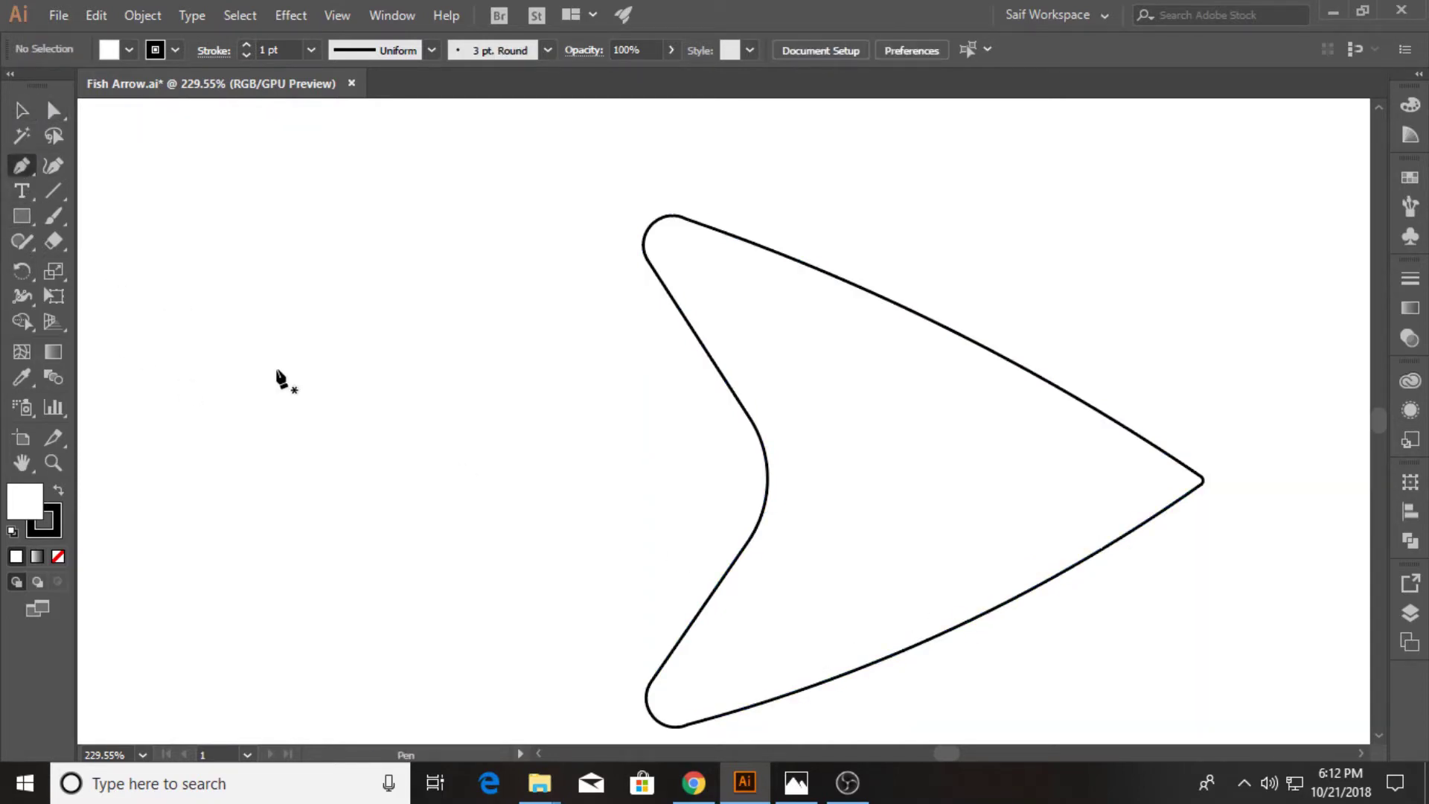
pyautogui.click(384, 342)
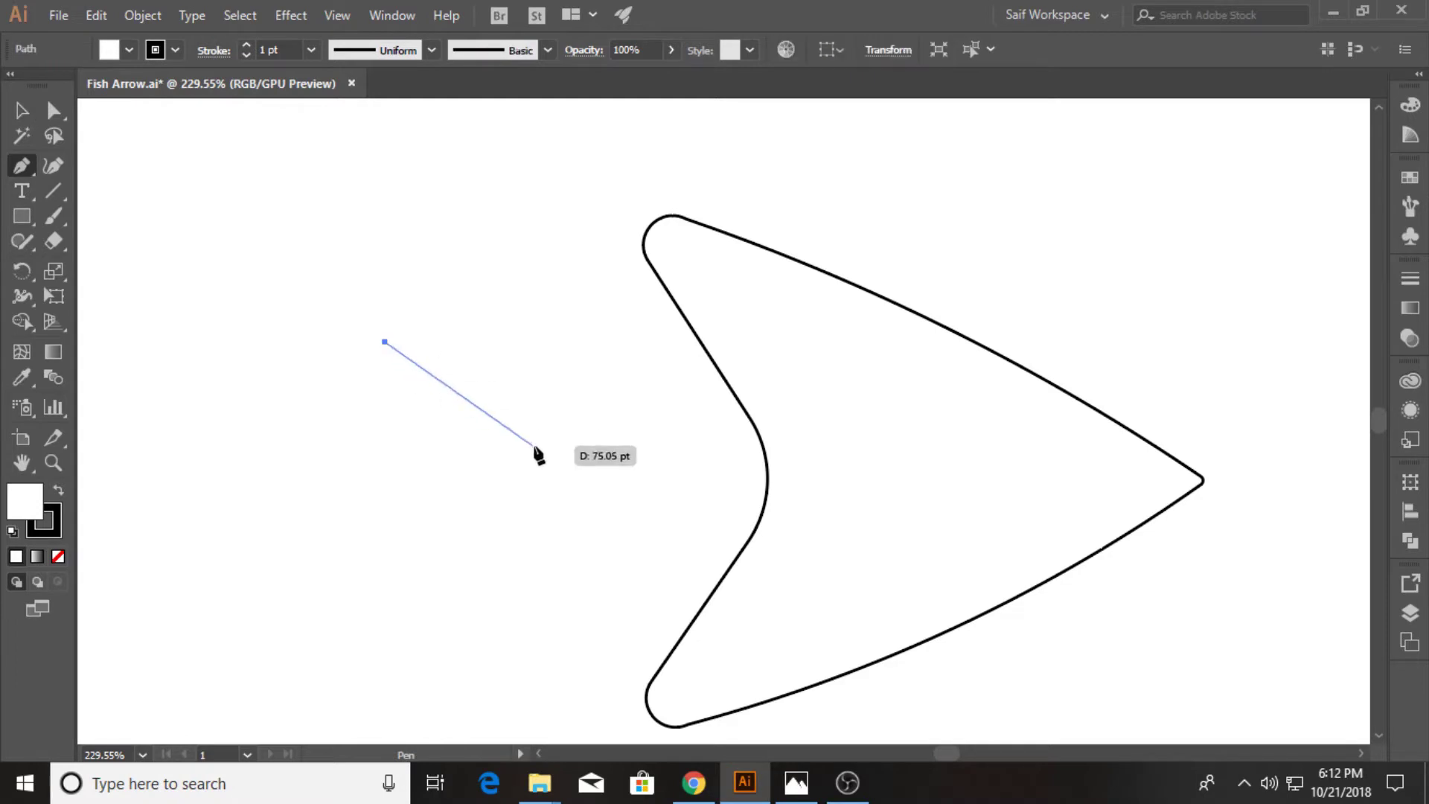
pyautogui.click(650, 470)
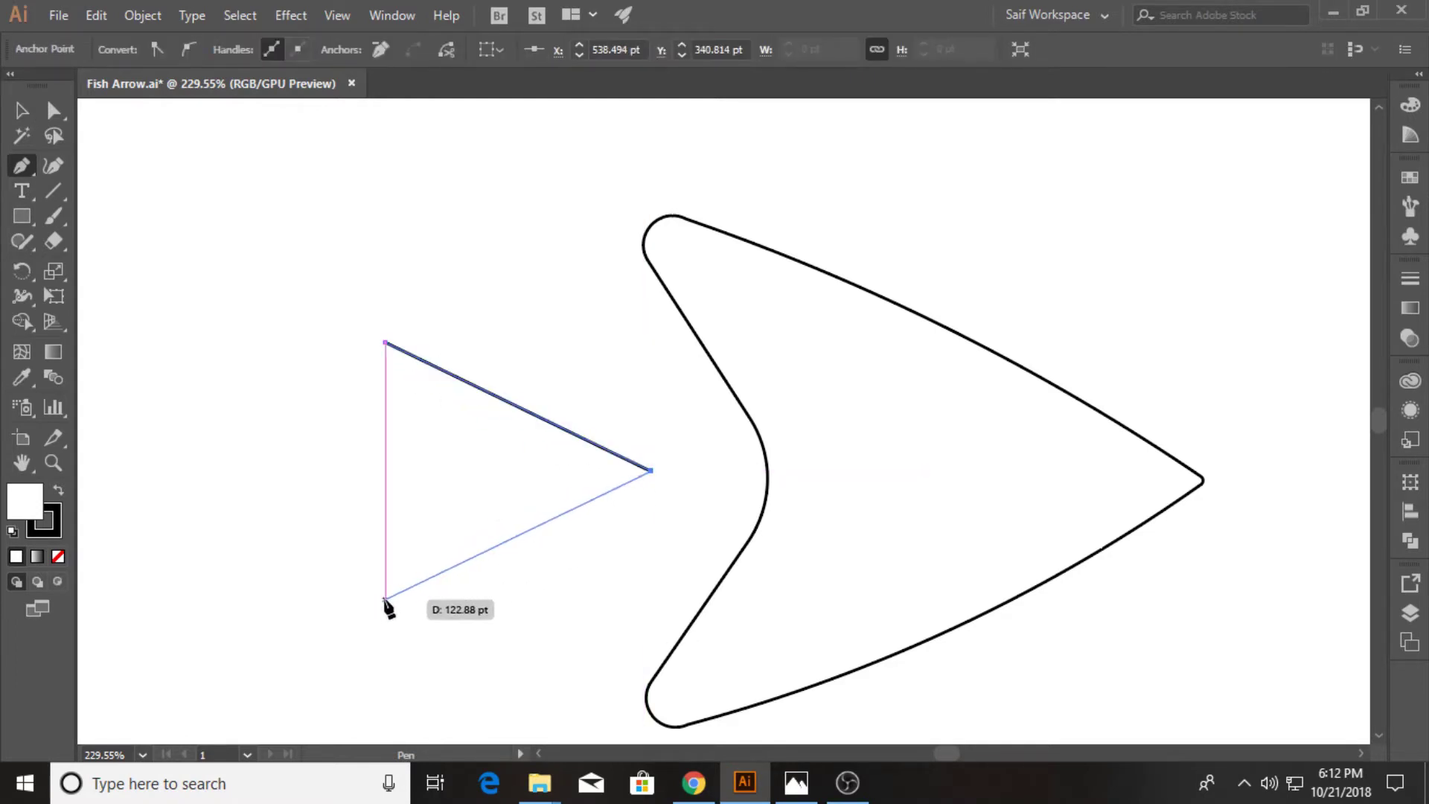
pyautogui.click(385, 599)
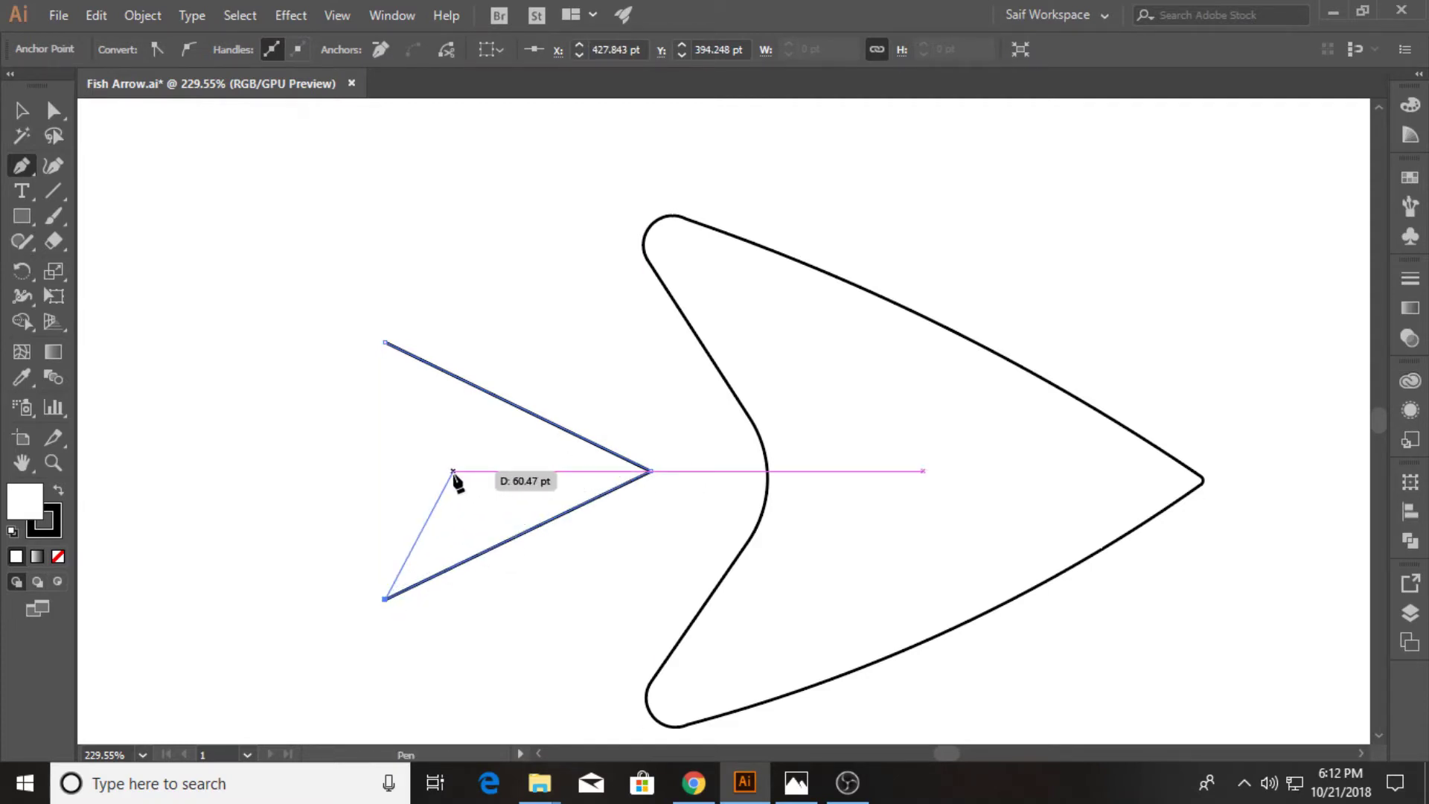
pyautogui.click(452, 471)
pyautogui.click(385, 343)
# - Round the small arrowhead's back corners and inner notch
pyautogui.click(53, 110)
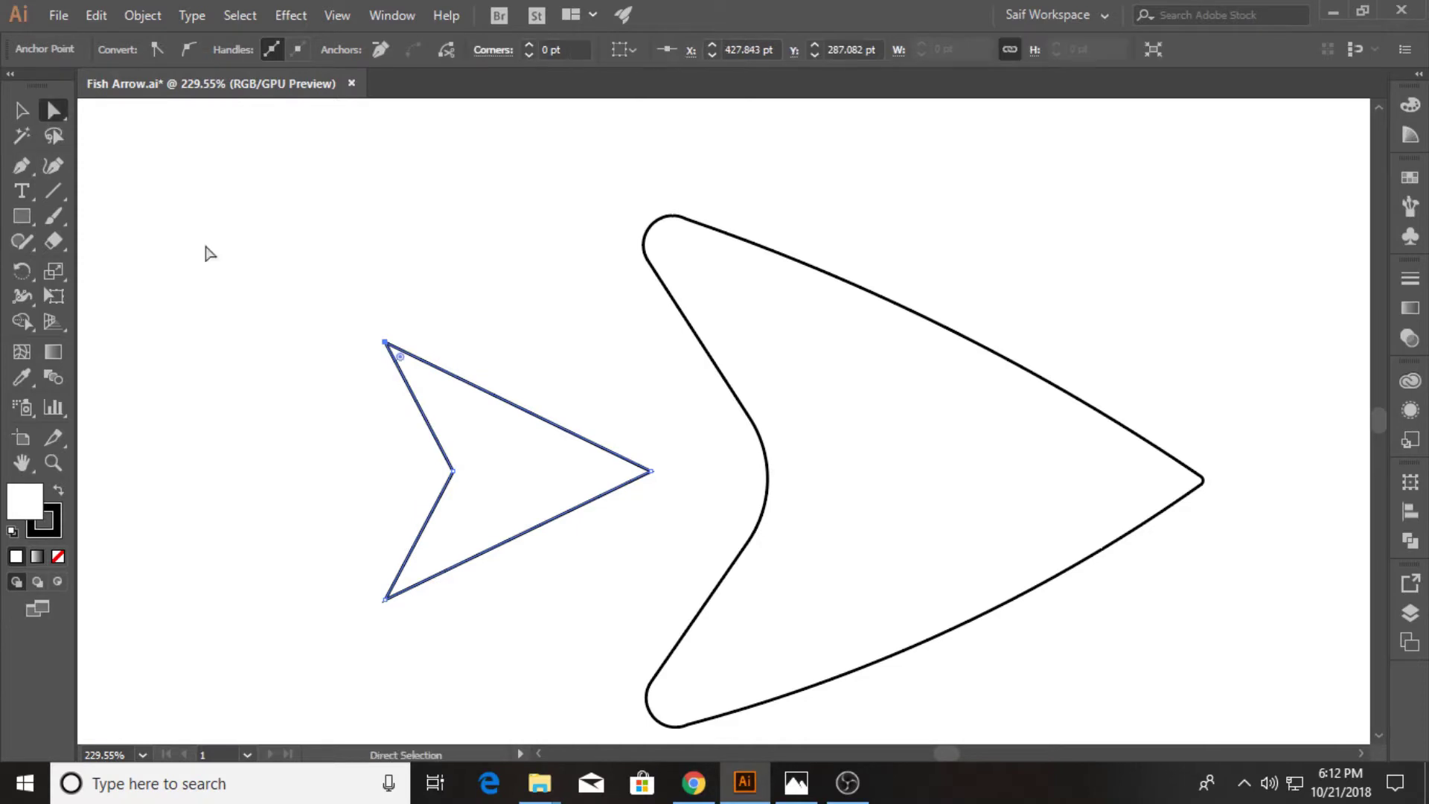
pyautogui.moveTo(399, 509); pyautogui.dragTo(420, 637)
pyautogui.moveTo(402, 363); pyautogui.dragTo(408, 370)
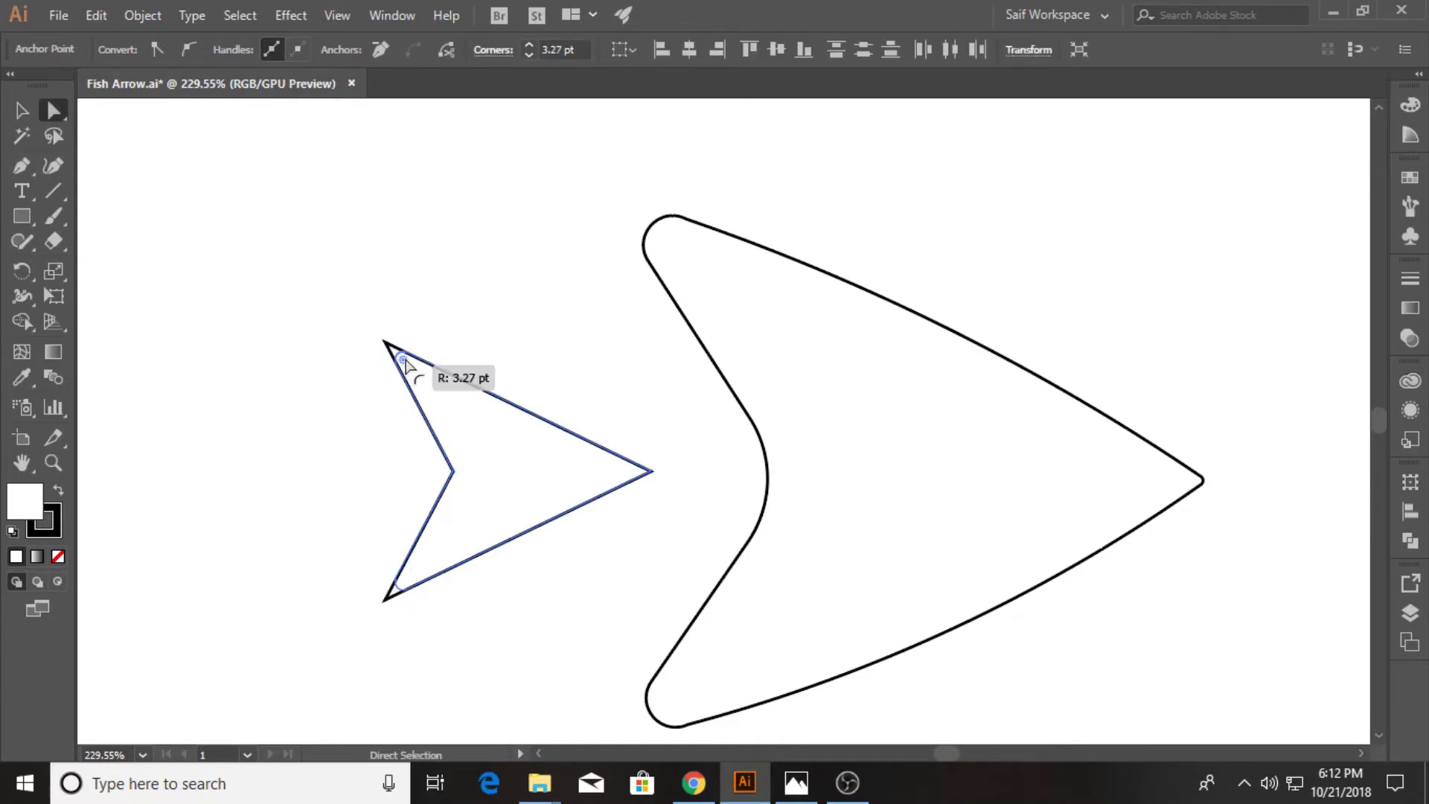
pyautogui.click(445, 476)
pyautogui.moveTo(432, 471); pyautogui.dragTo(392, 473)
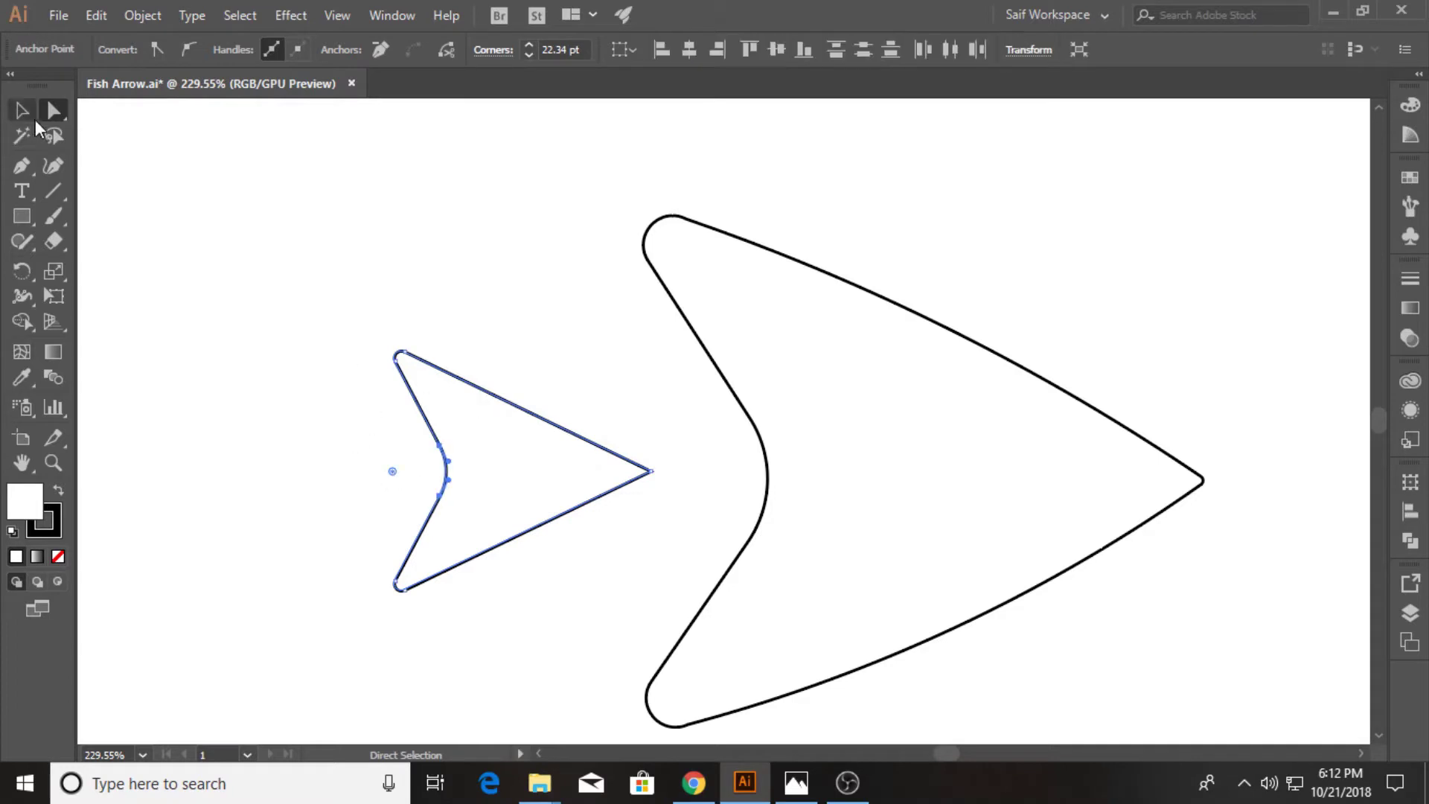
# - Bow the small arrowhead's top and bottom edges outward with the Curvature tool
pyautogui.click(56, 168)
pyautogui.moveTo(530, 412); pyautogui.dragTo(505, 391)
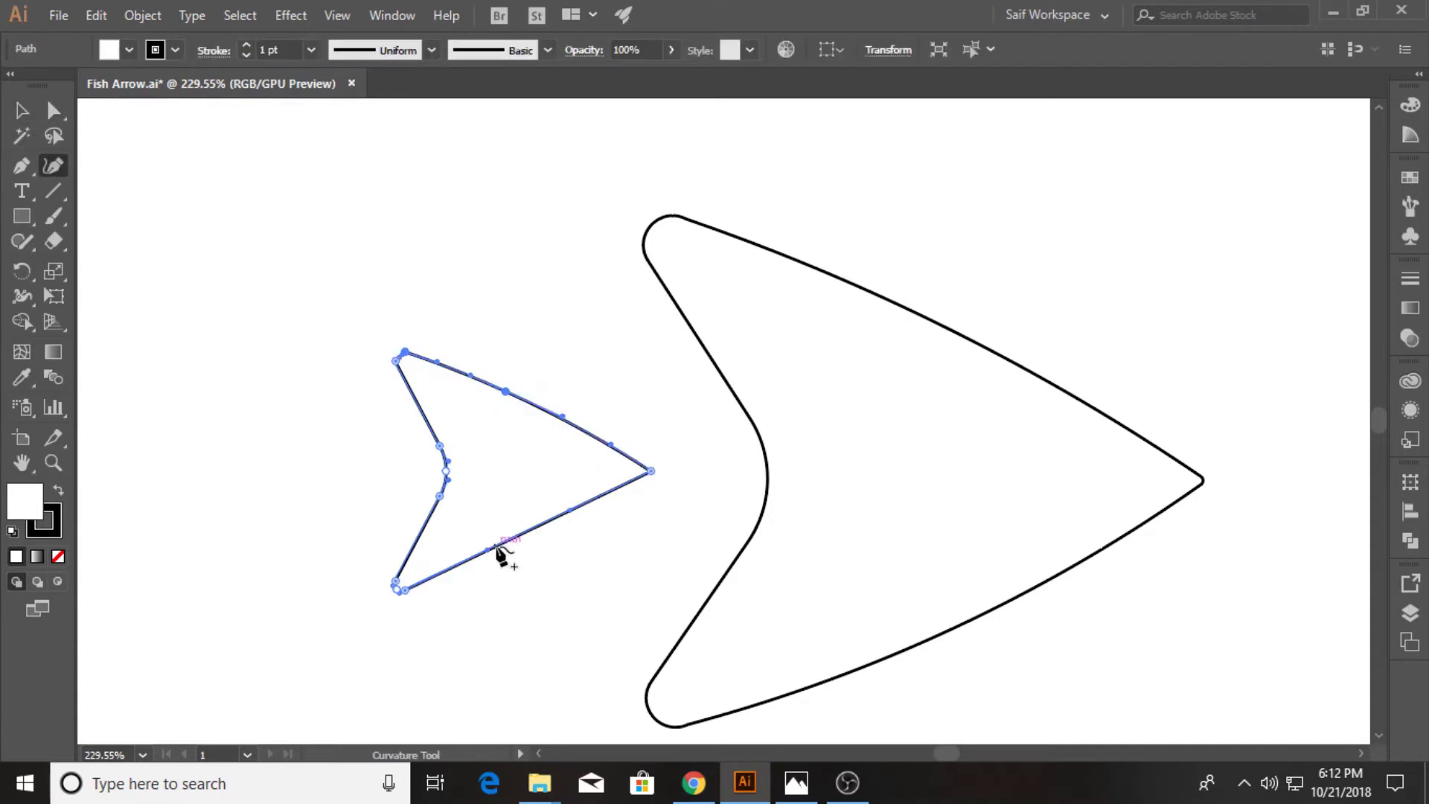
pyautogui.moveTo(496, 549); pyautogui.dragTo(495, 558)
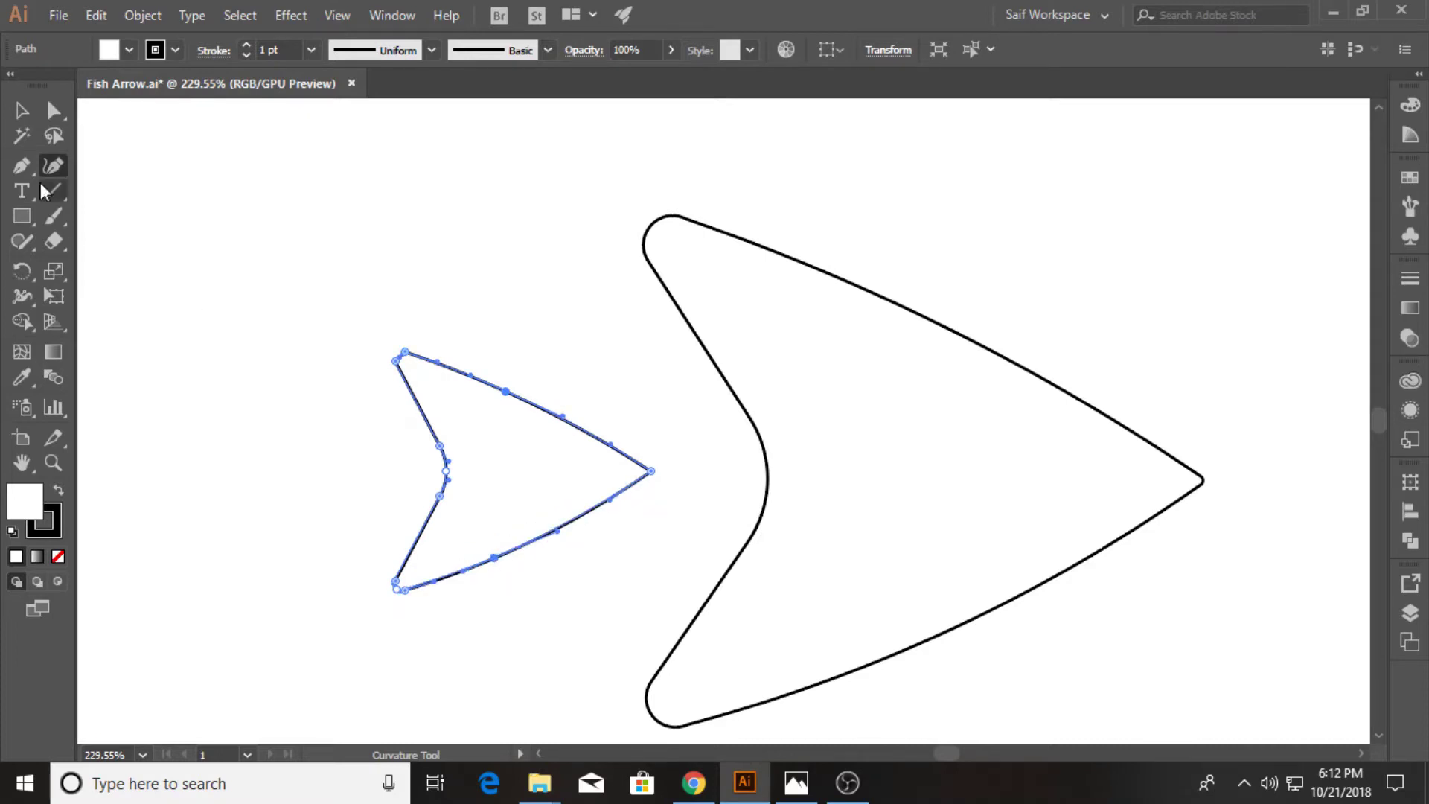
pyautogui.press('v')
pyautogui.click(292, 236)
# - Round the small arrowhead's top back corner and redo its outward edge curves
pyautogui.click(58, 466)
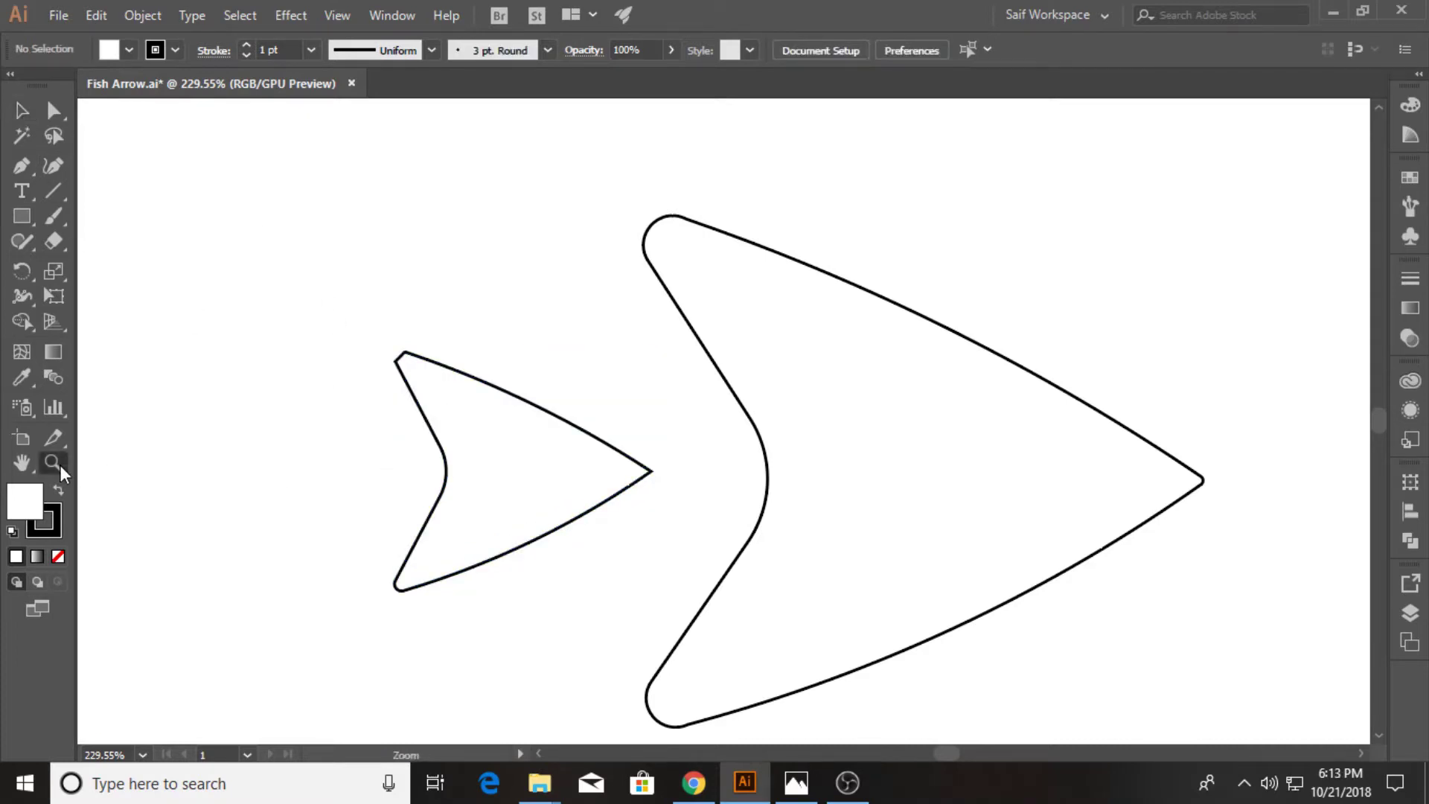
pyautogui.moveTo(417, 385); pyautogui.dragTo(424, 373)
pyautogui.press('v')
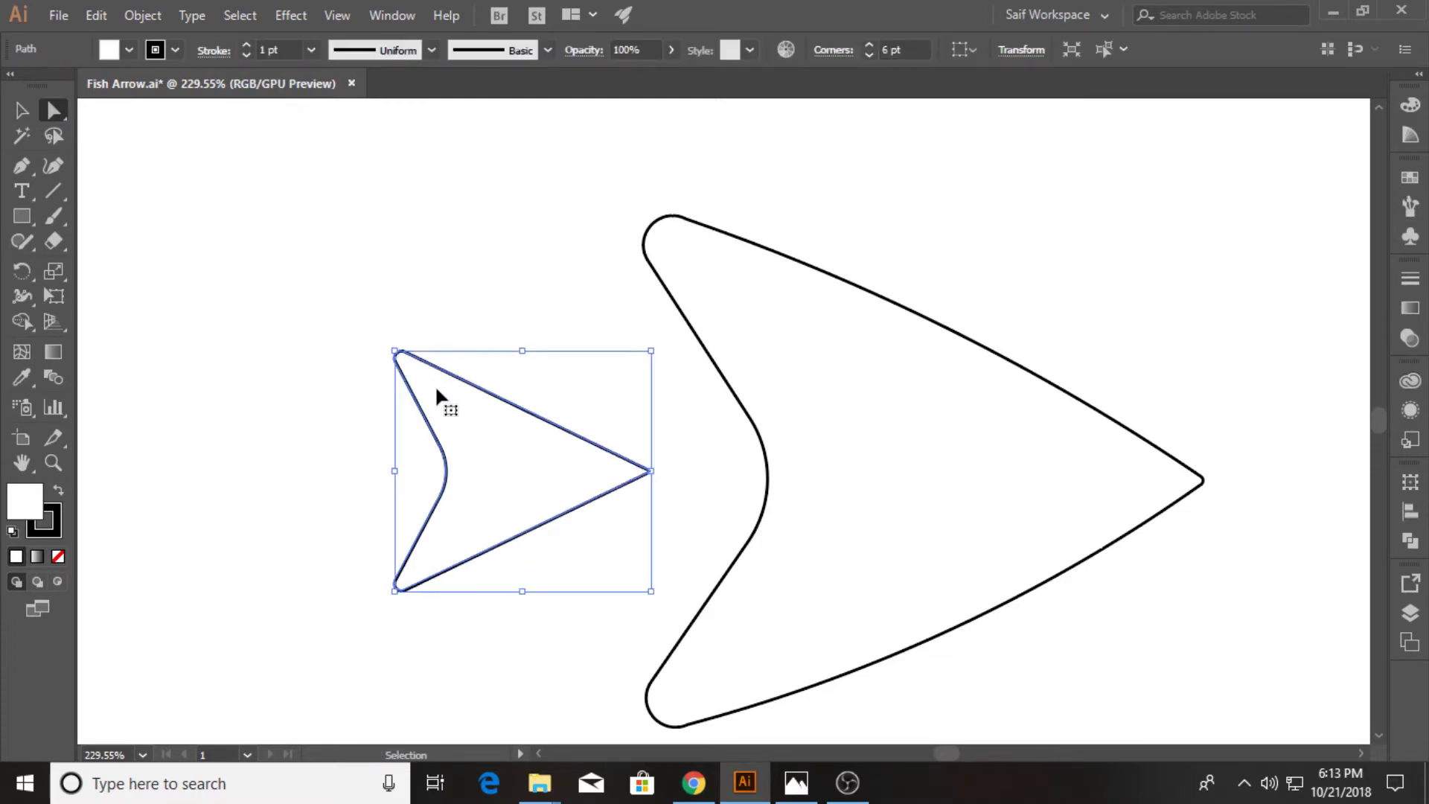
pyautogui.click(53, 165)
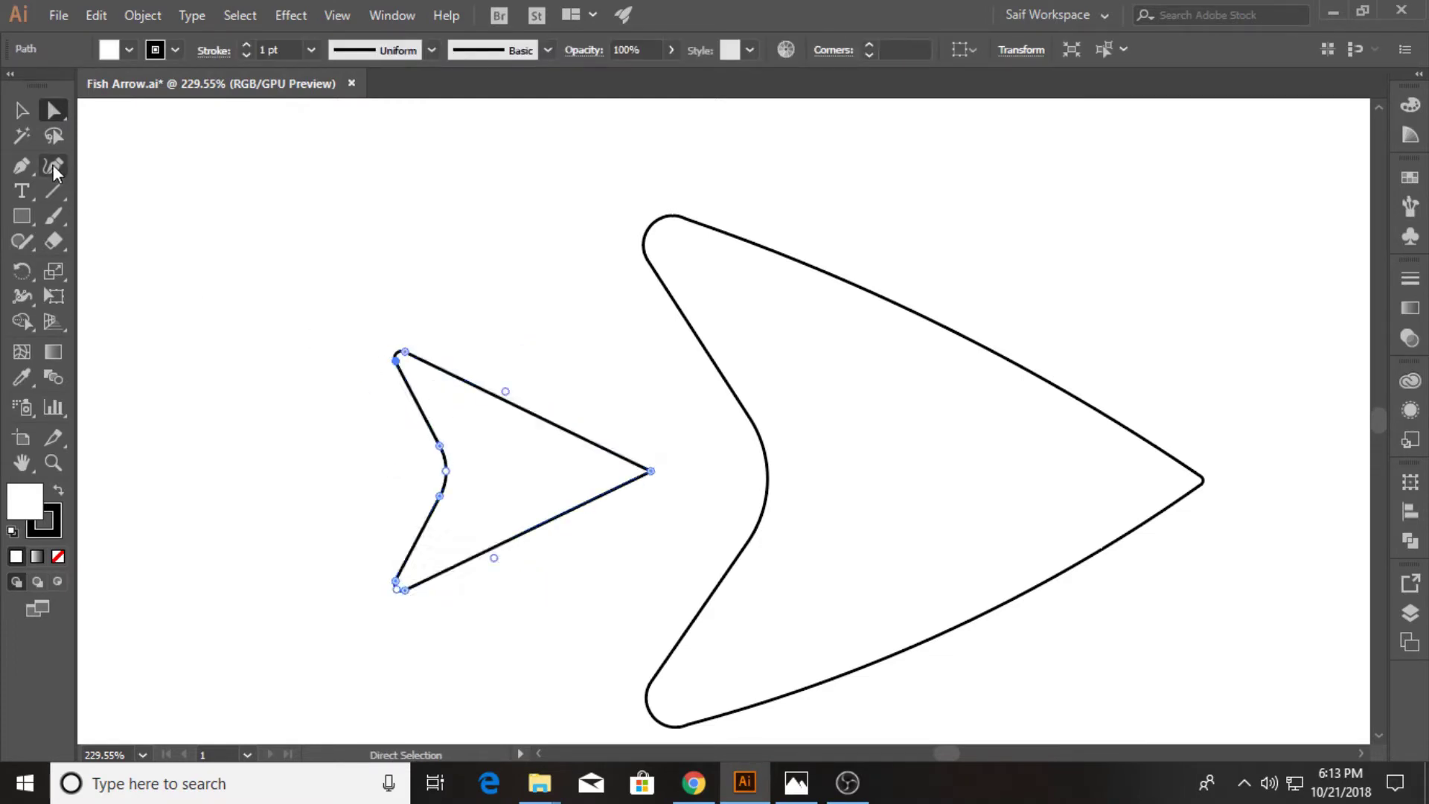
pyautogui.click(530, 413)
pyautogui.hotkey('ctrl', 'z')
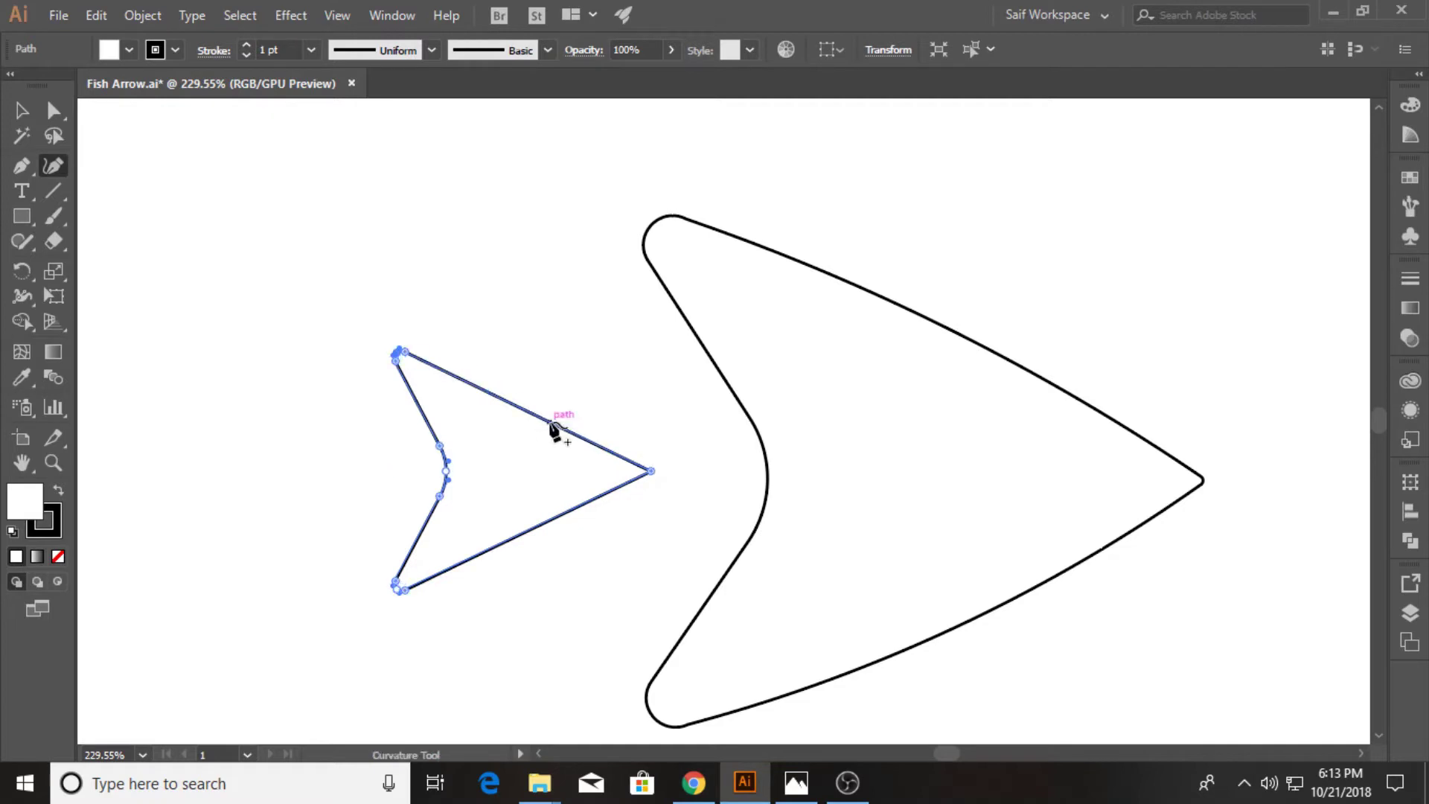
pyautogui.moveTo(552, 424); pyautogui.dragTo(537, 403)
pyautogui.moveTo(519, 546); pyautogui.dragTo(521, 560)
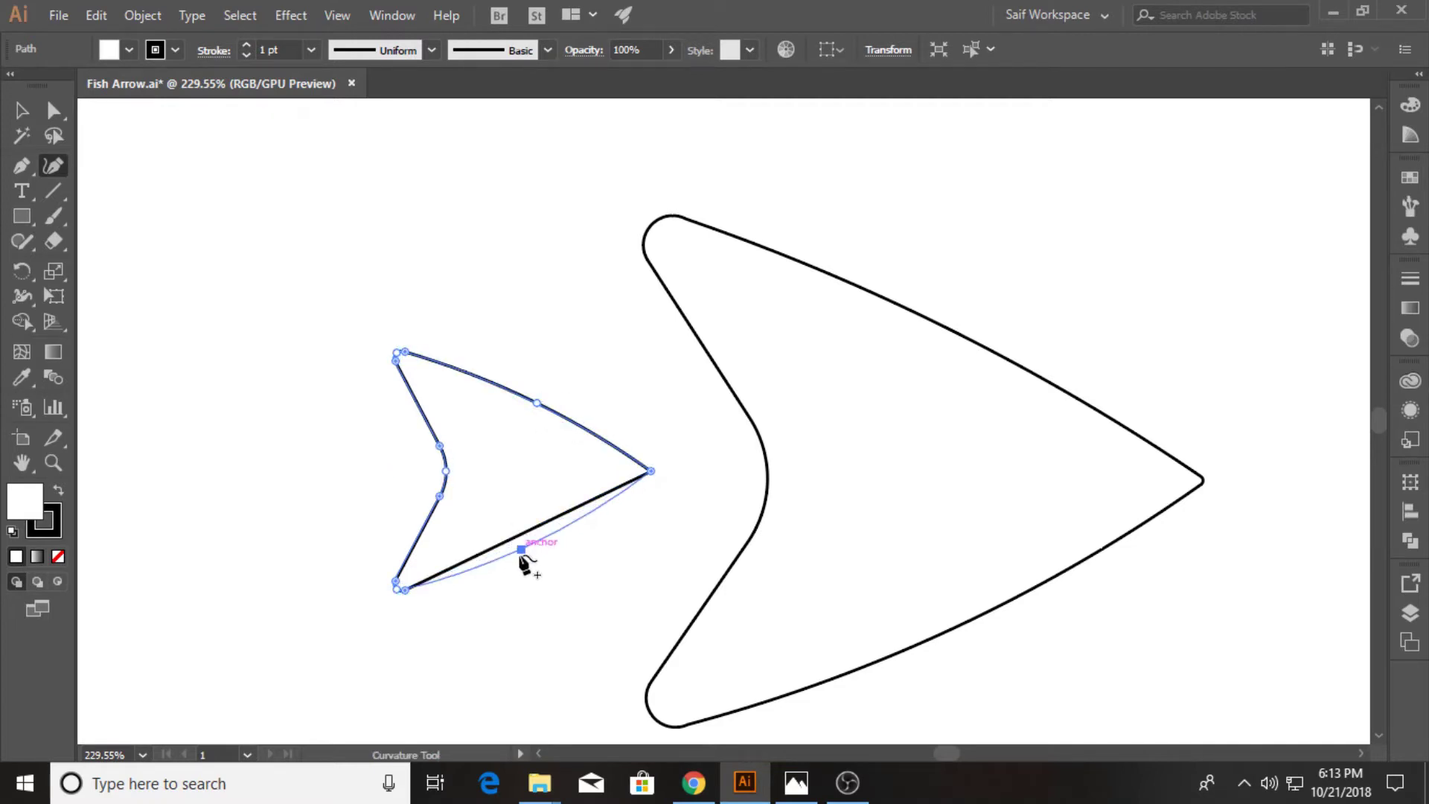
pyautogui.press('v')
pyautogui.click(268, 396)
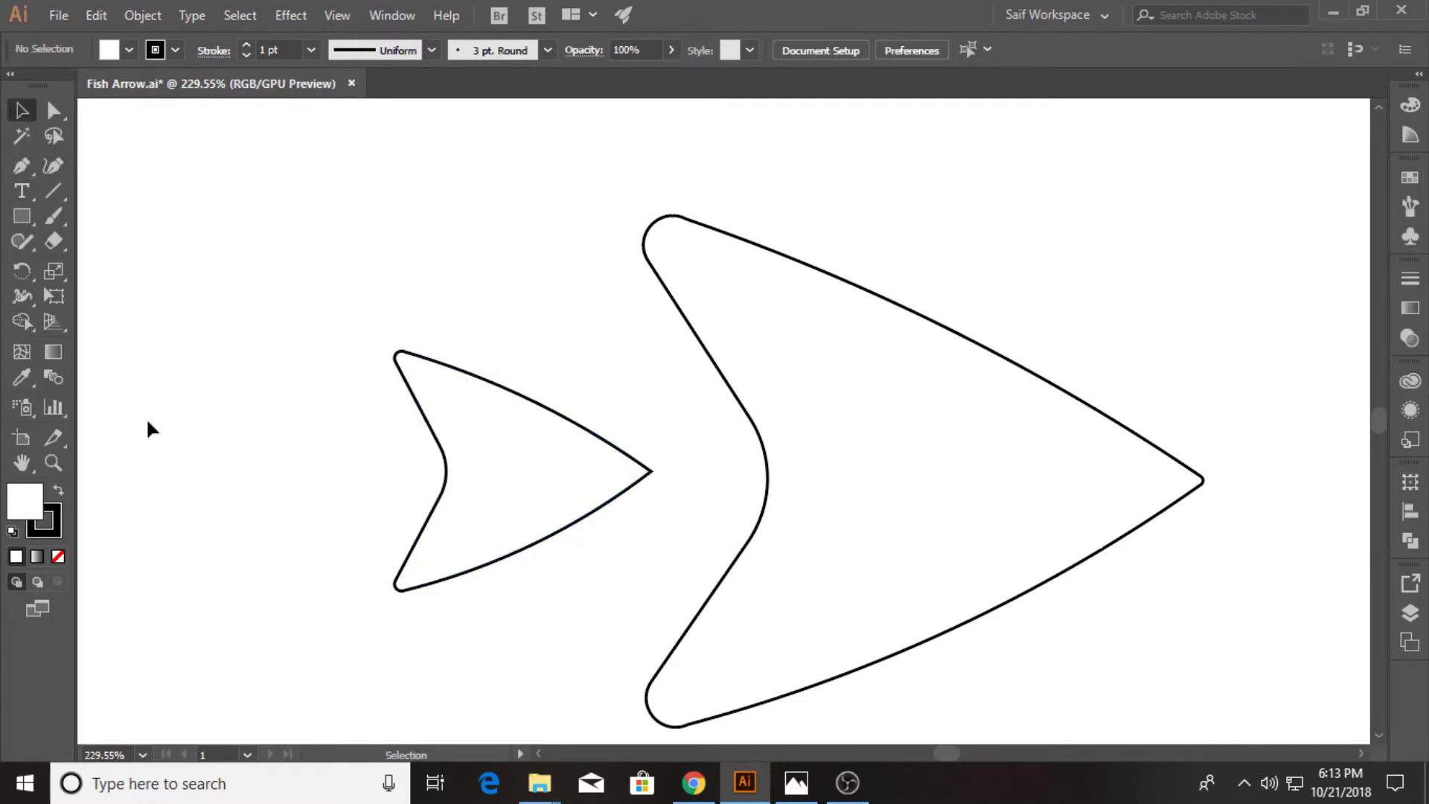
# - Draw a long thin rectangle as the shaft through both arrowheads
pyautogui.scroll(-2, 544, 419)
pyautogui.scroll(-2, 712, 478)
pyautogui.scroll(-2, 583, 501)
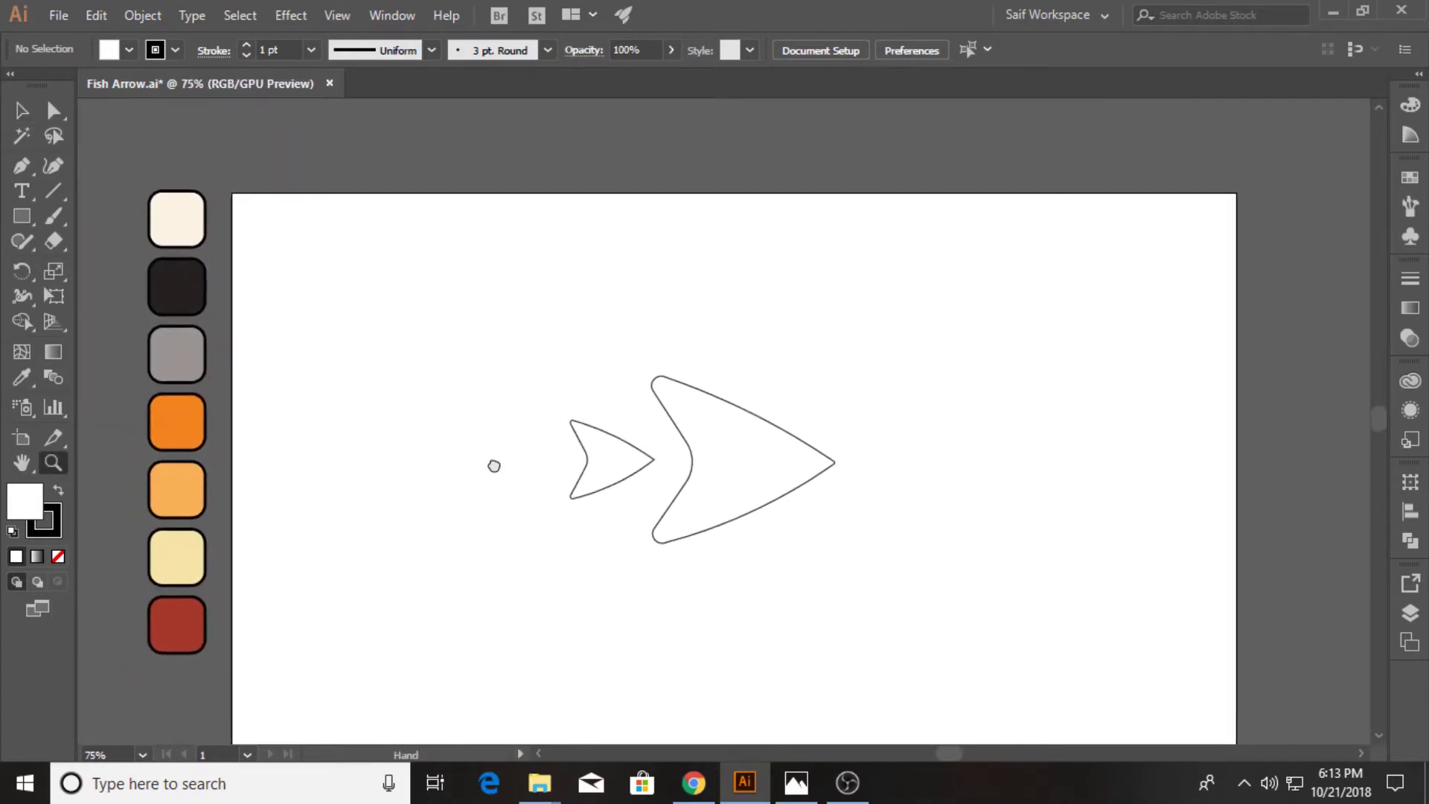
pyautogui.moveTo(458, 437)
pyautogui.mouseDown()
pyautogui.moveTo(763, 468)
pyautogui.moveTo(758, 456)
pyautogui.moveTo(765, 469)
pyautogui.moveTo(708, 468)
pyautogui.mouseUp()
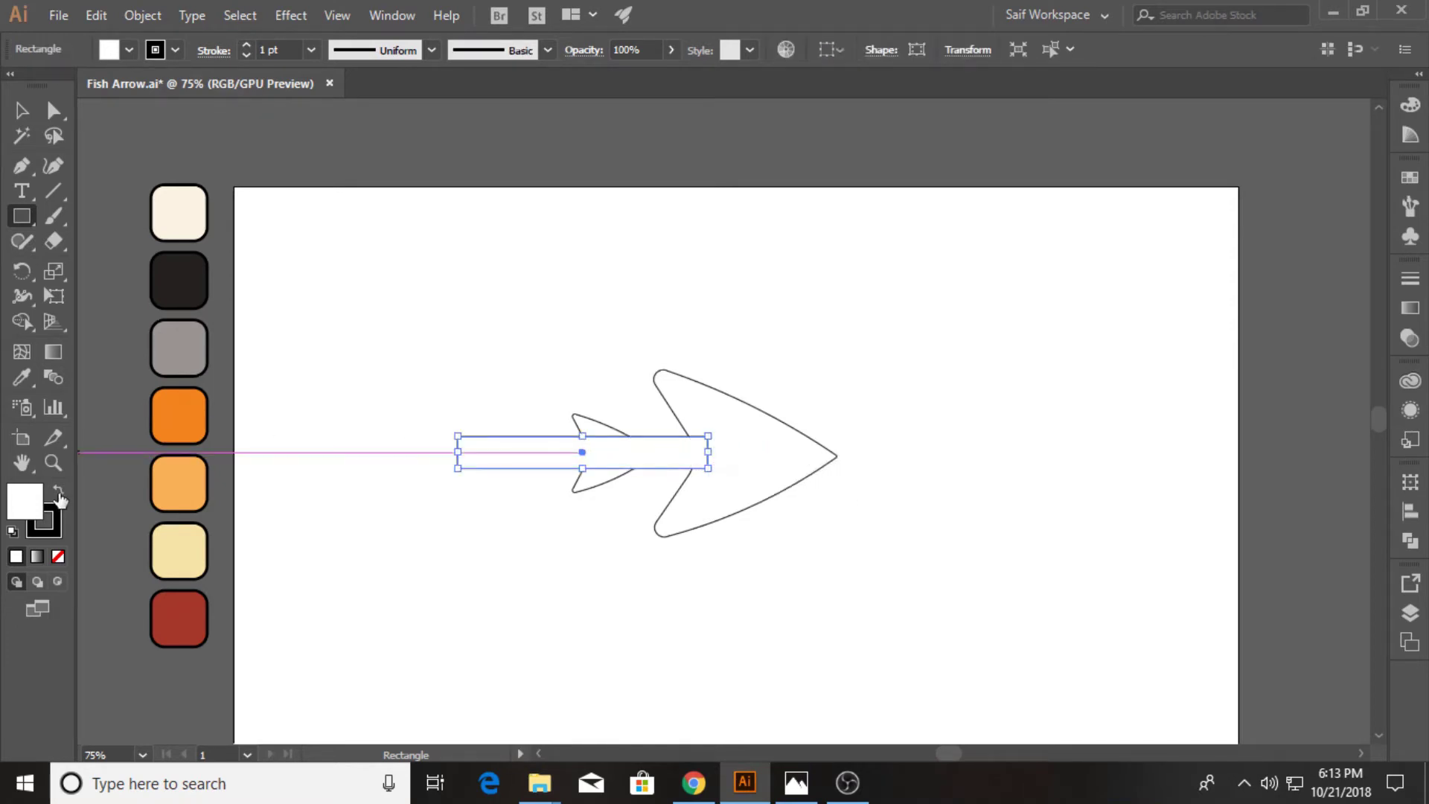
pyautogui.moveTo(591, 486); pyautogui.dragTo(715, 425)
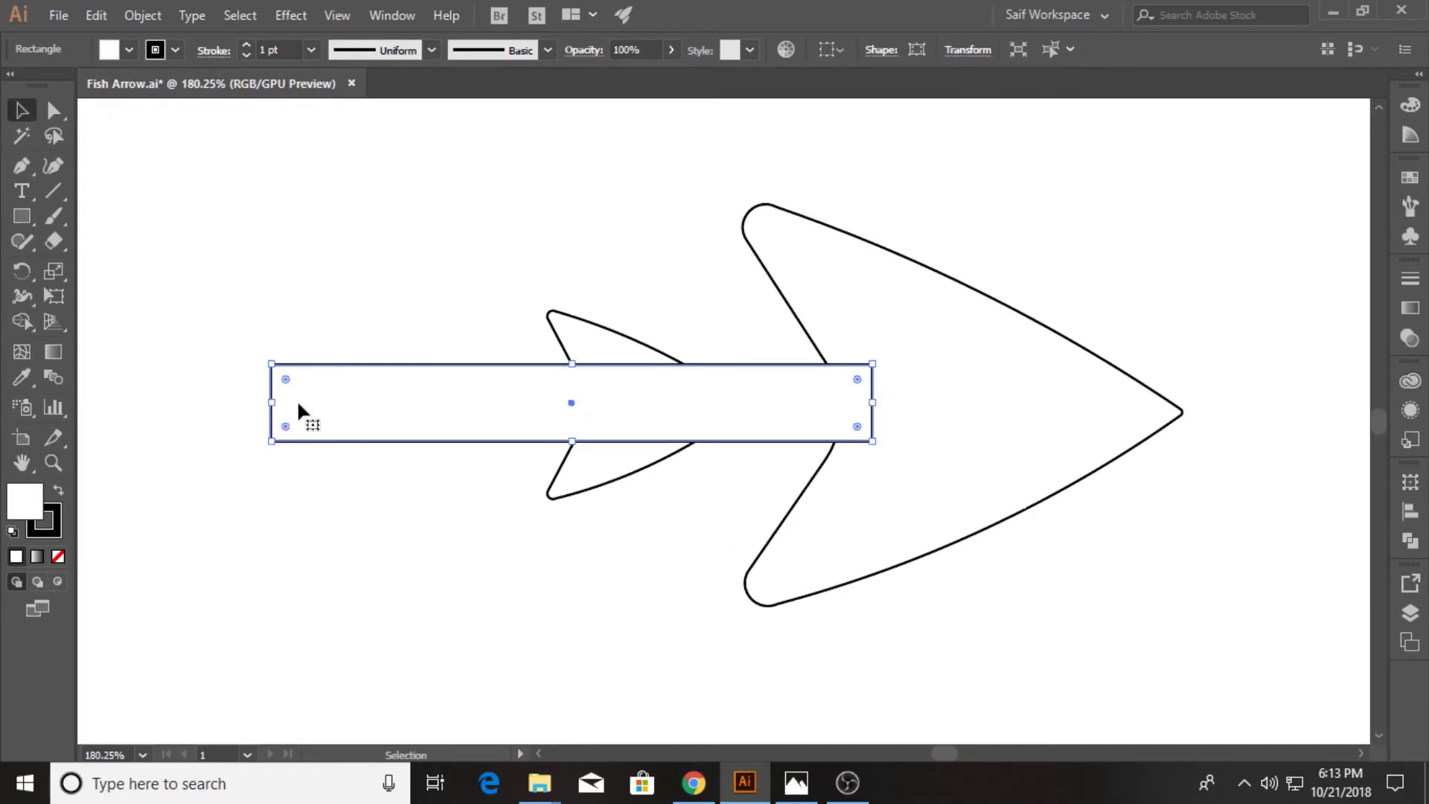
# - Round the shaft rectangle's corners and make it slightly thinner
pyautogui.moveTo(287, 381); pyautogui.dragTo(288, 374)
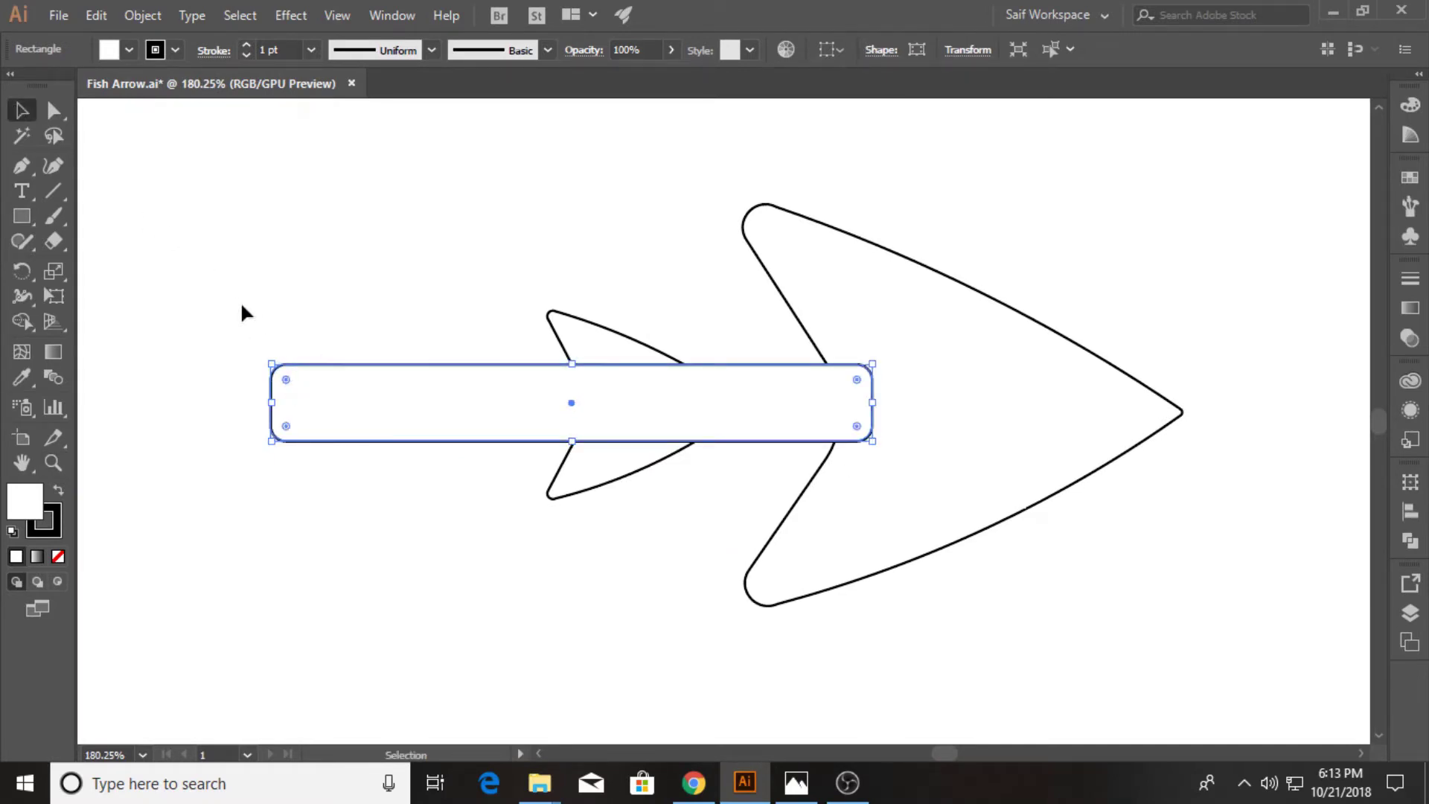
pyautogui.click(143, 15)
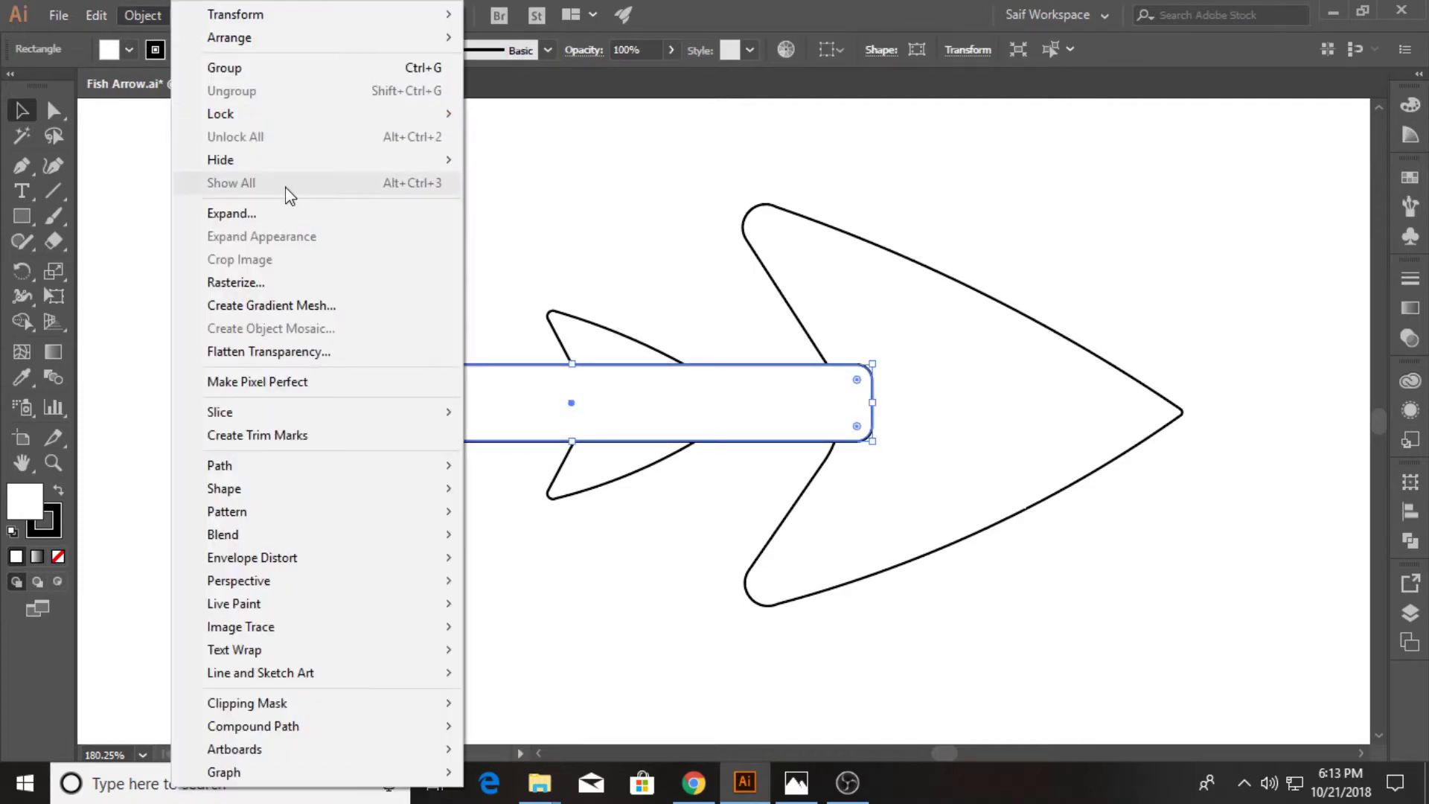
pyautogui.click(551, 234)
pyautogui.hotkey('ctrl', 'z')
pyautogui.click(53, 111)
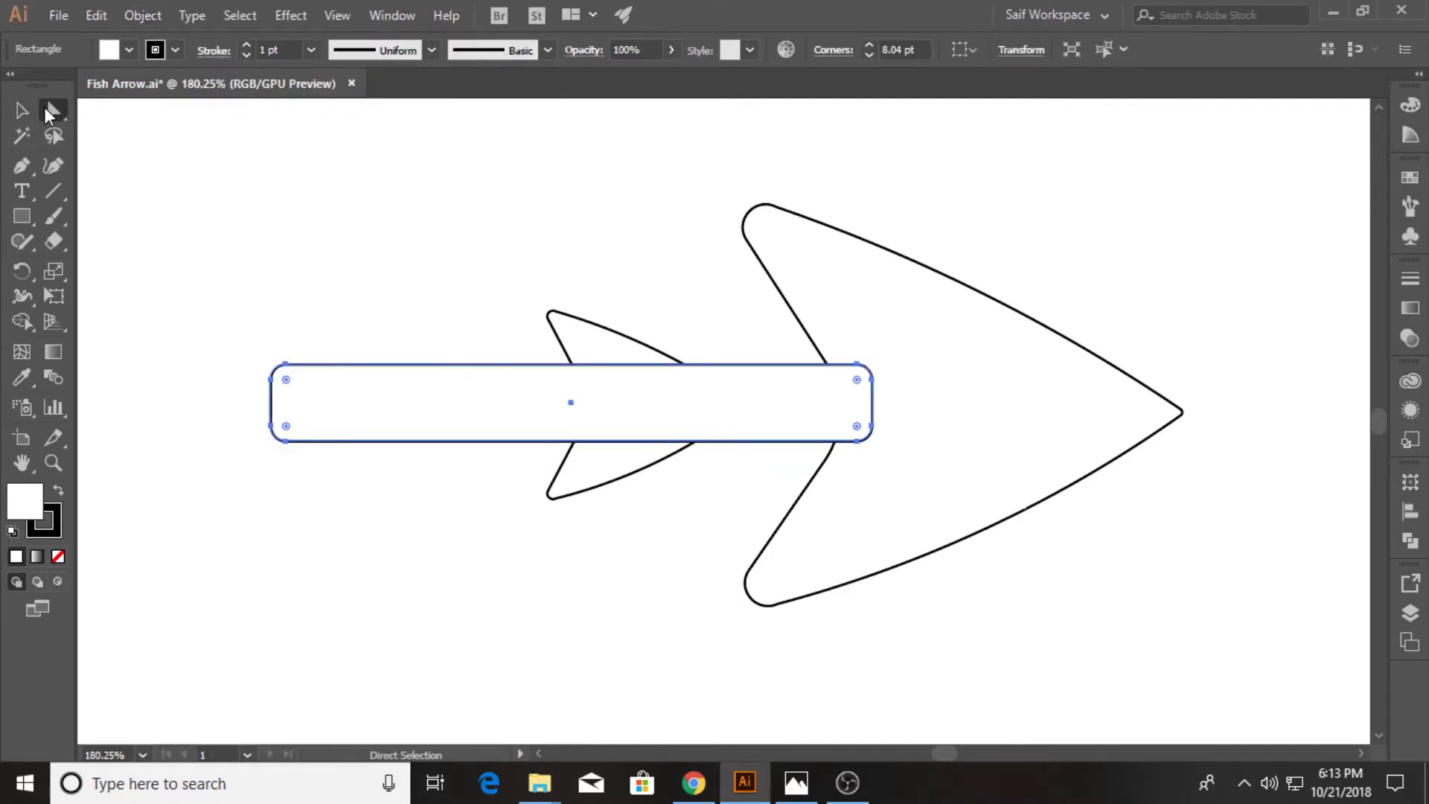
pyautogui.press('v')
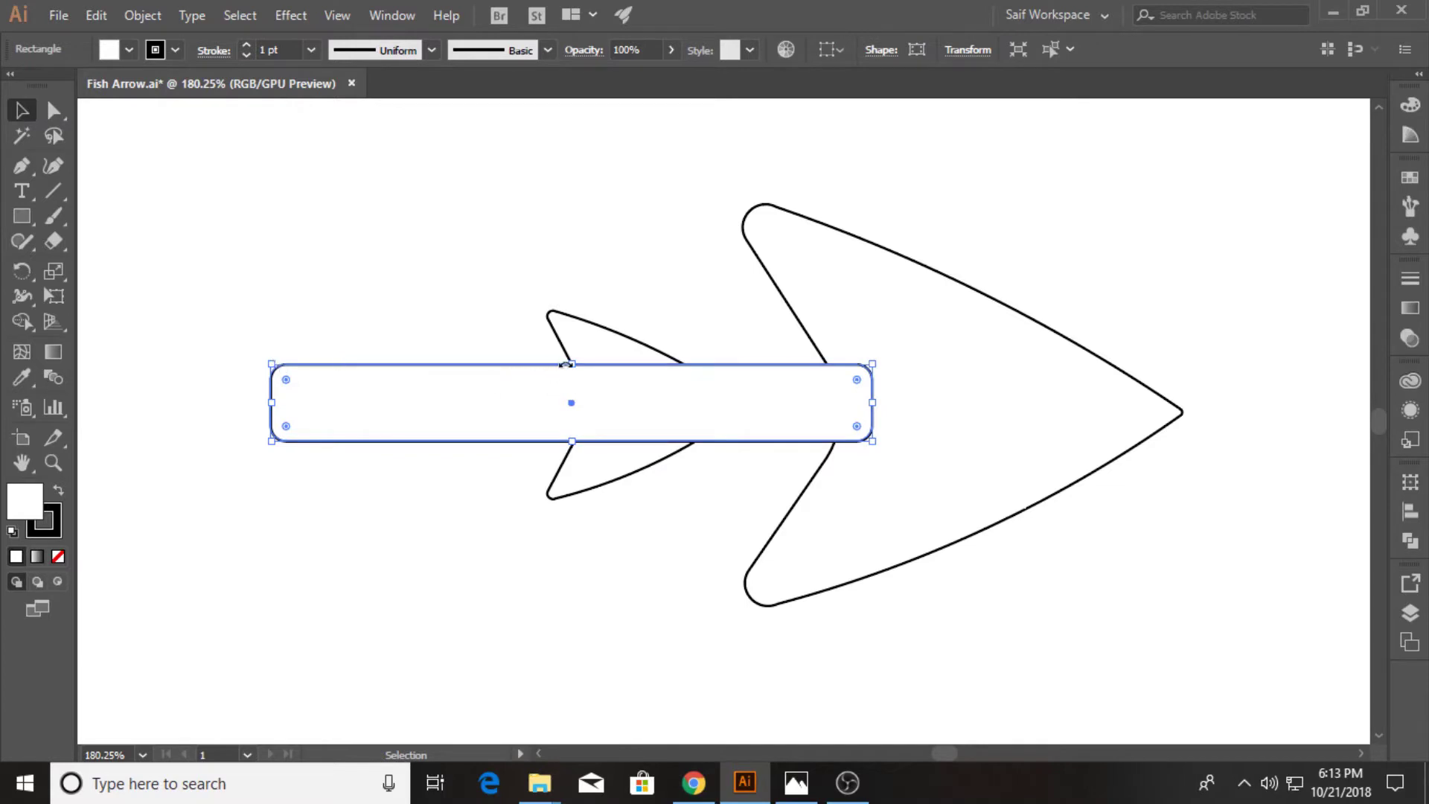
pyautogui.moveTo(565, 365)
pyautogui.mouseDown()
pyautogui.moveTo(577, 378)
pyautogui.moveTo(533, 398)
pyautogui.mouseUp()
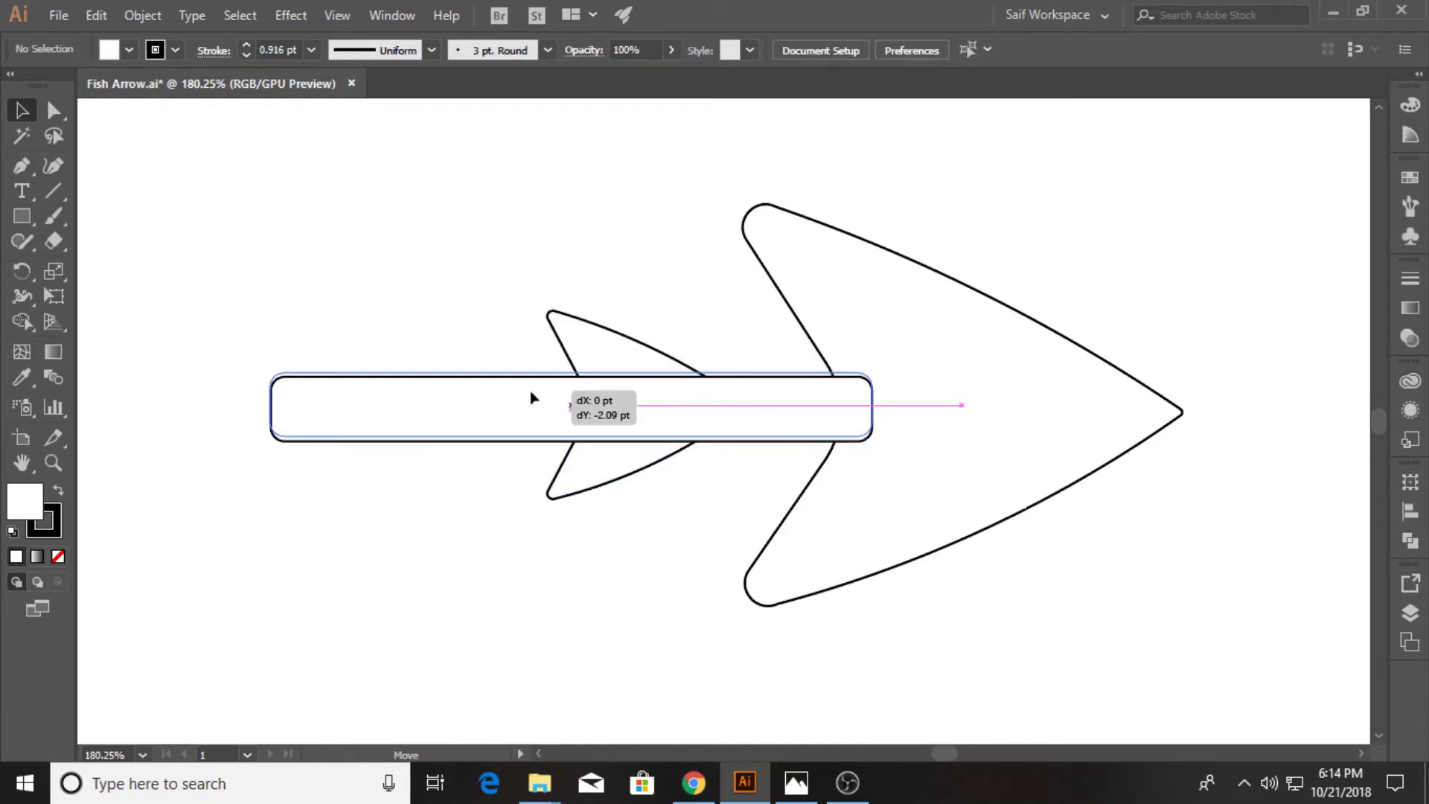
# - Select the shaft and both arrowheads together
pyautogui.click(381, 276)
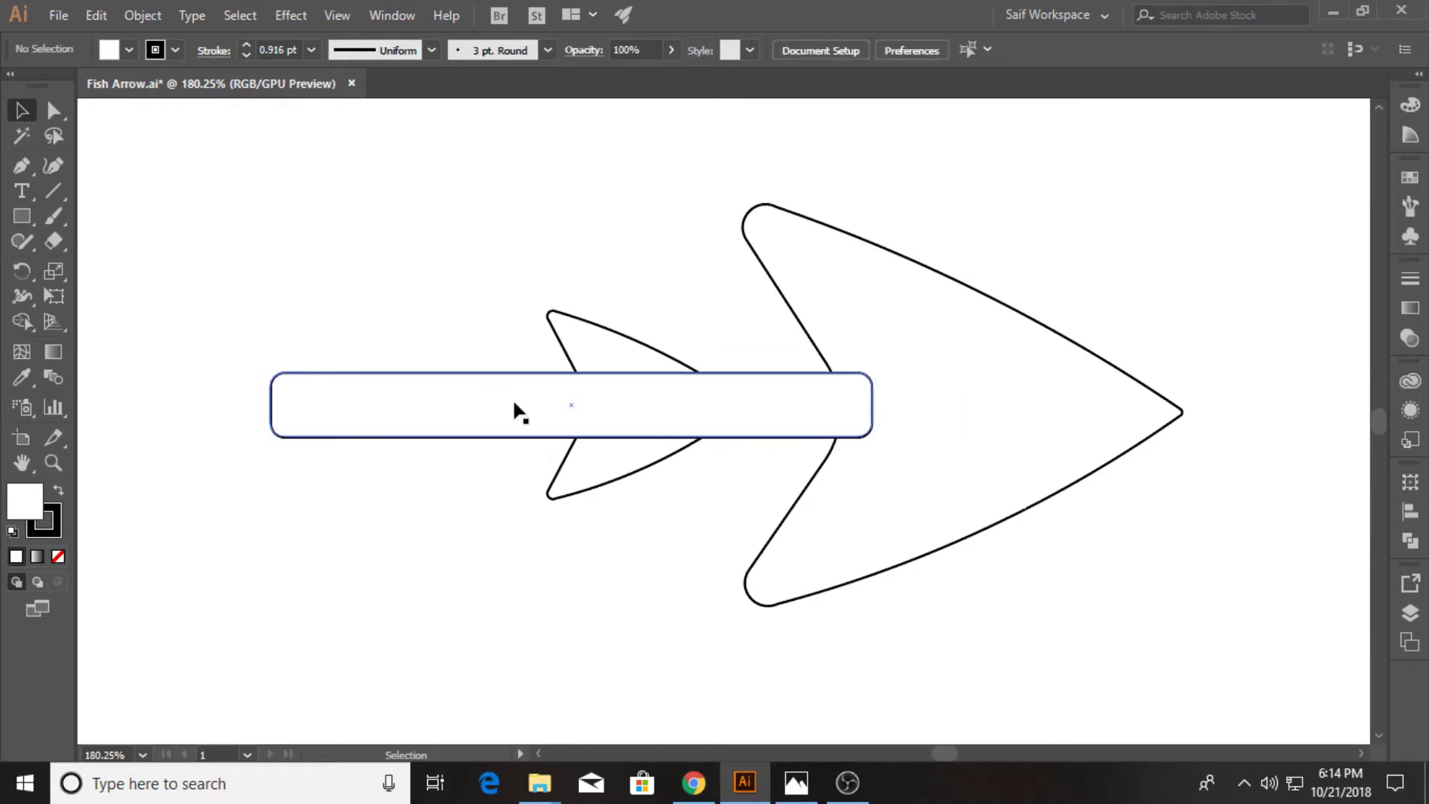
pyautogui.moveTo(410, 210); pyautogui.dragTo(968, 605)
pyautogui.scroll(-3, 853, 443)
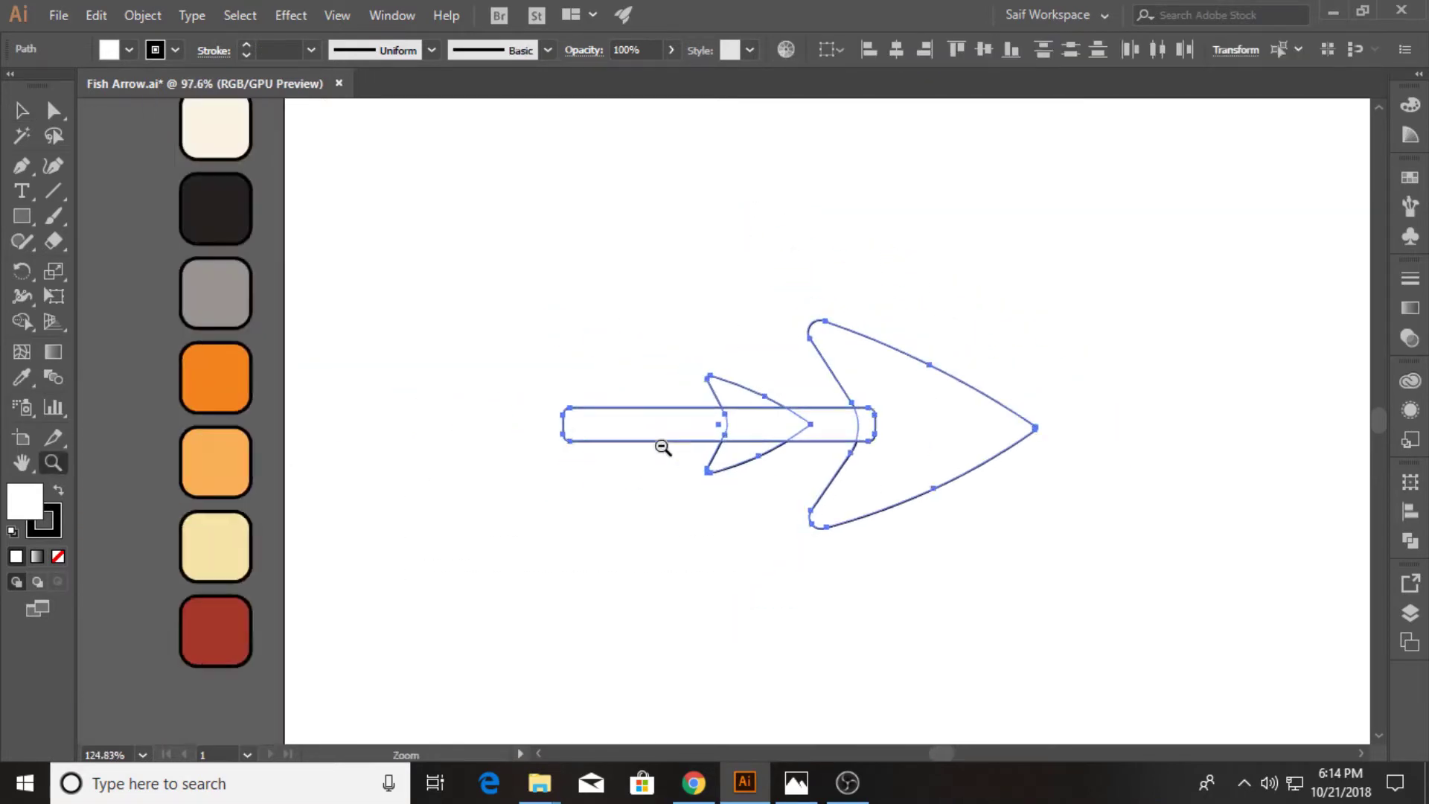
pyautogui.scroll(-1, 853, 443)
# - Unite a copy of the arrow, offset it outward, and move it over the original
pyautogui.moveTo(886, 454); pyautogui.dragTo(893, 640)
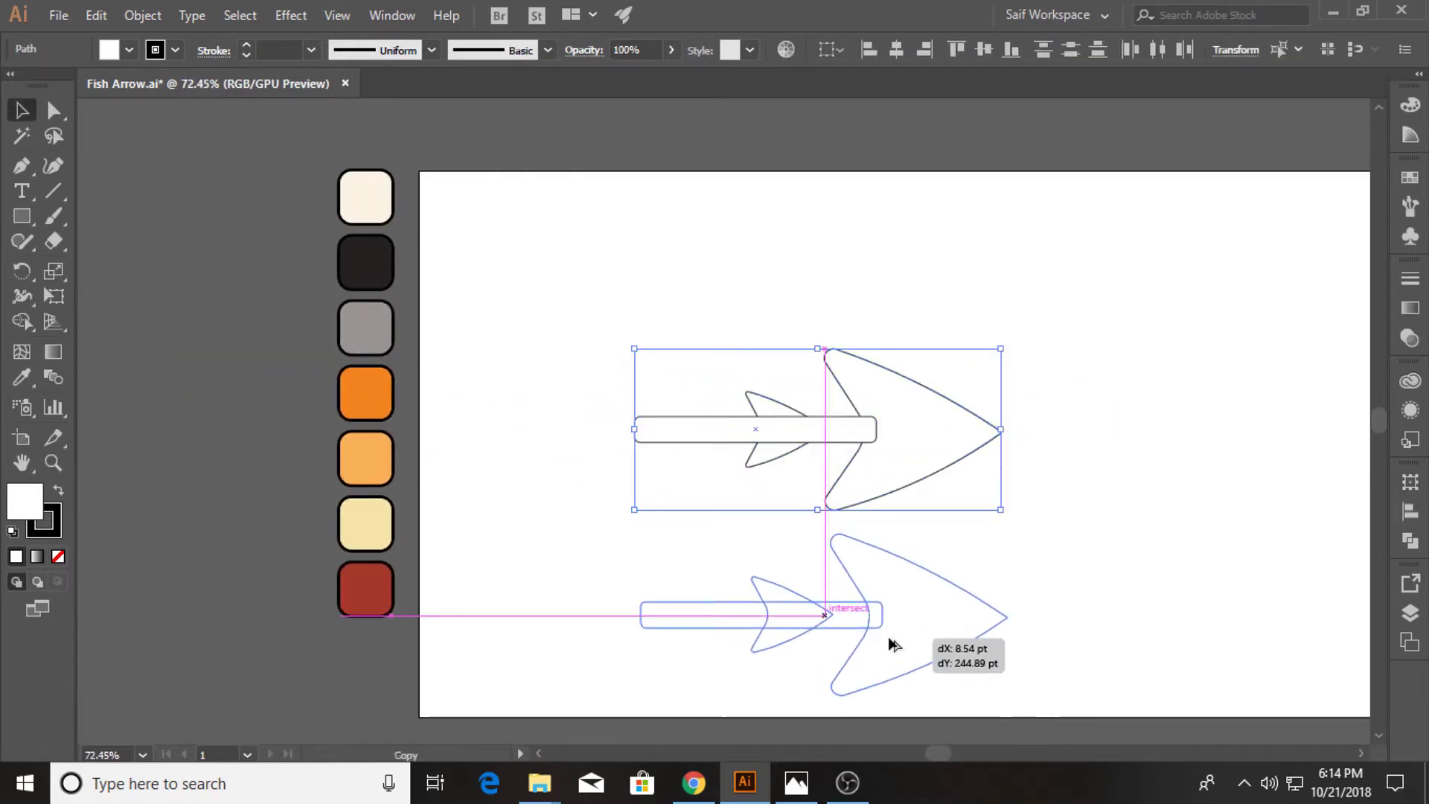
pyautogui.click(1410, 540)
pyautogui.click(1168, 528)
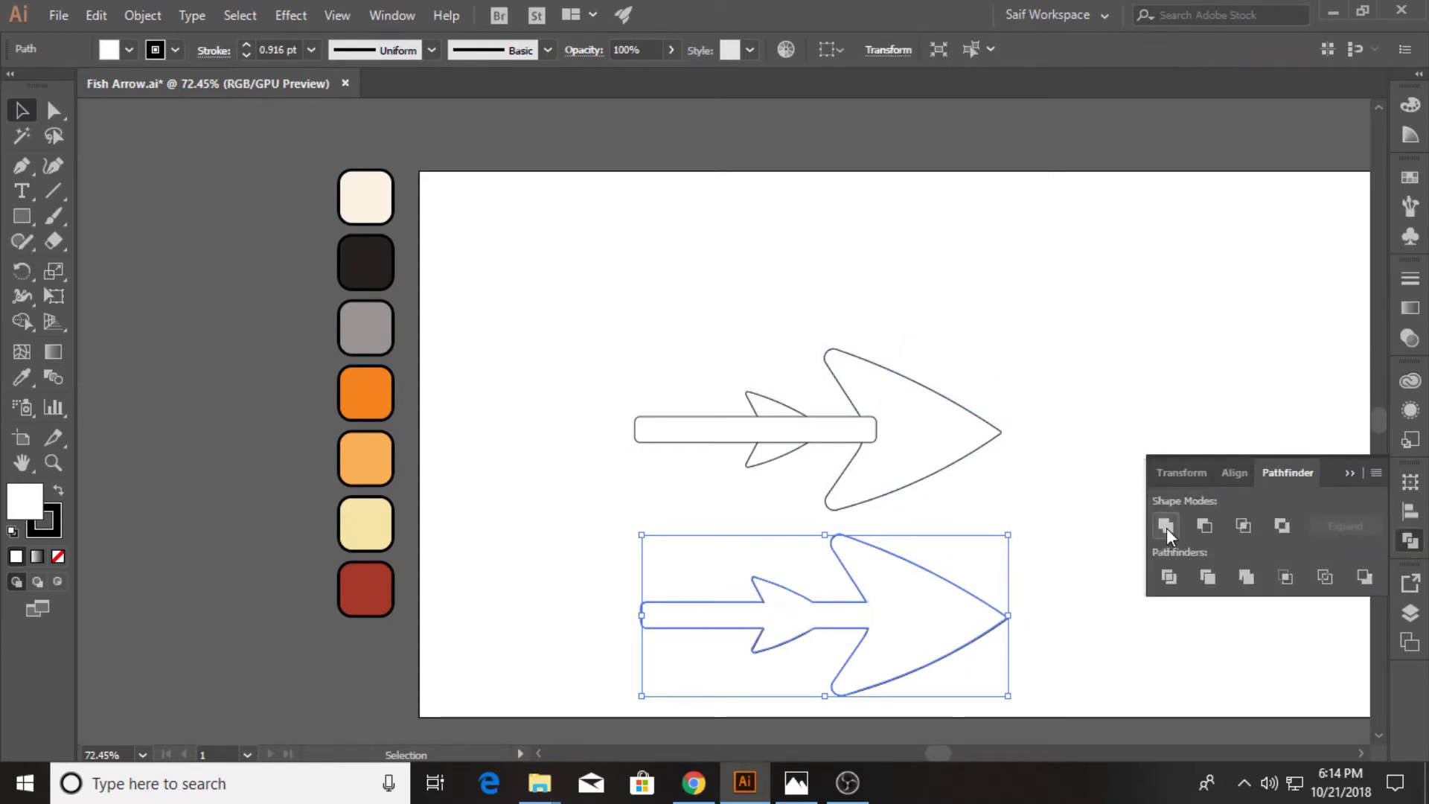
pyautogui.click(1349, 473)
pyautogui.click(131, 15)
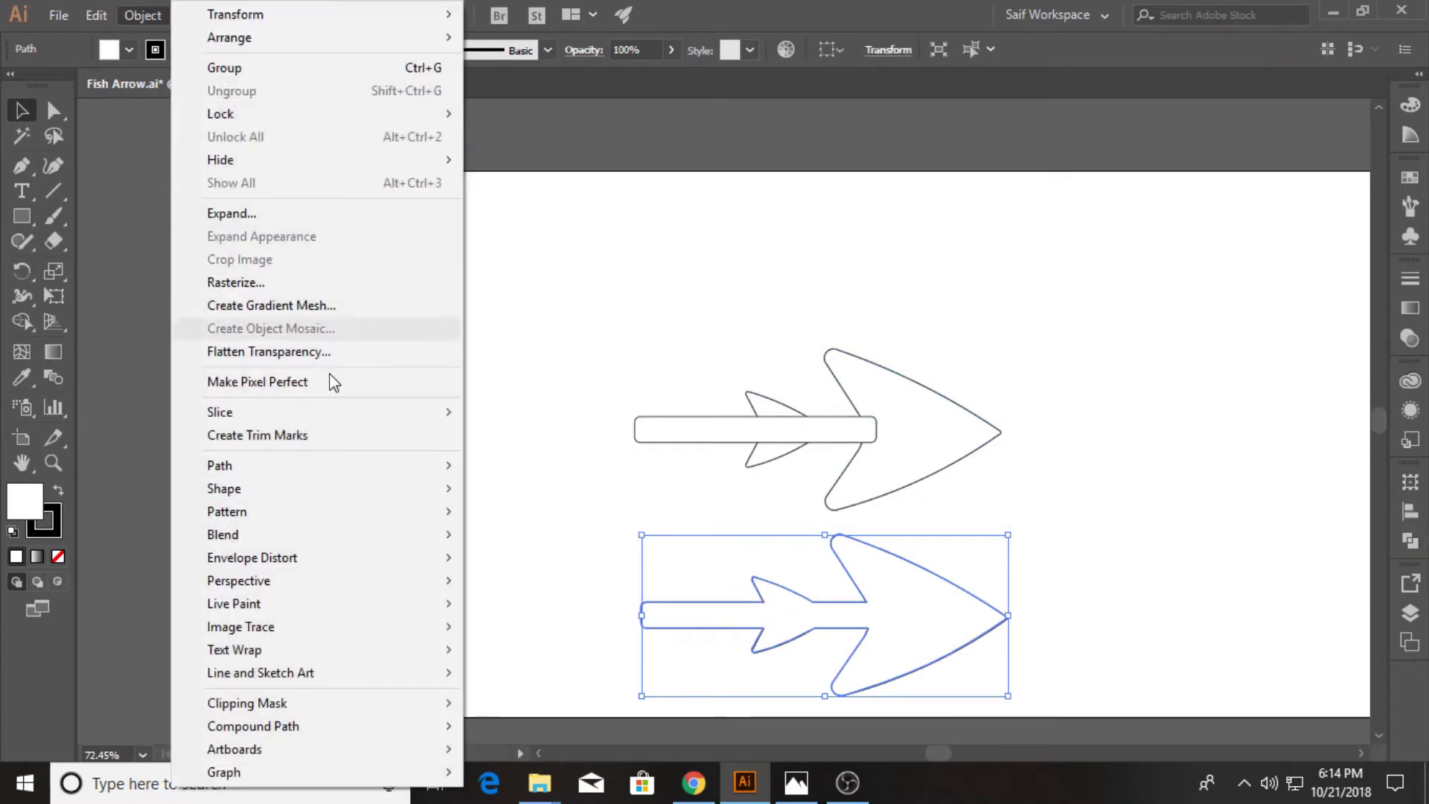
pyautogui.click(530, 536)
pyautogui.click(1221, 351)
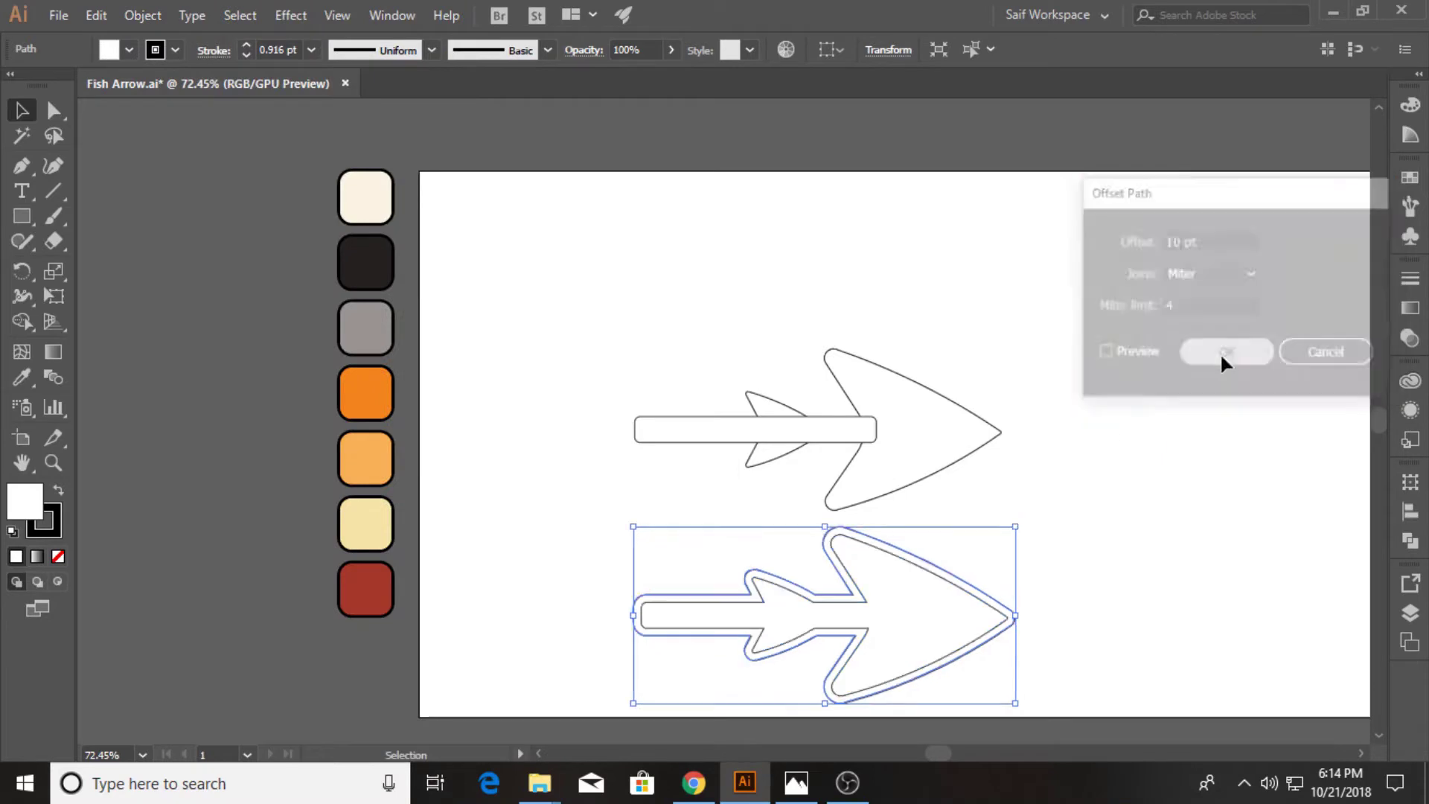
pyautogui.moveTo(886, 602); pyautogui.dragTo(884, 426)
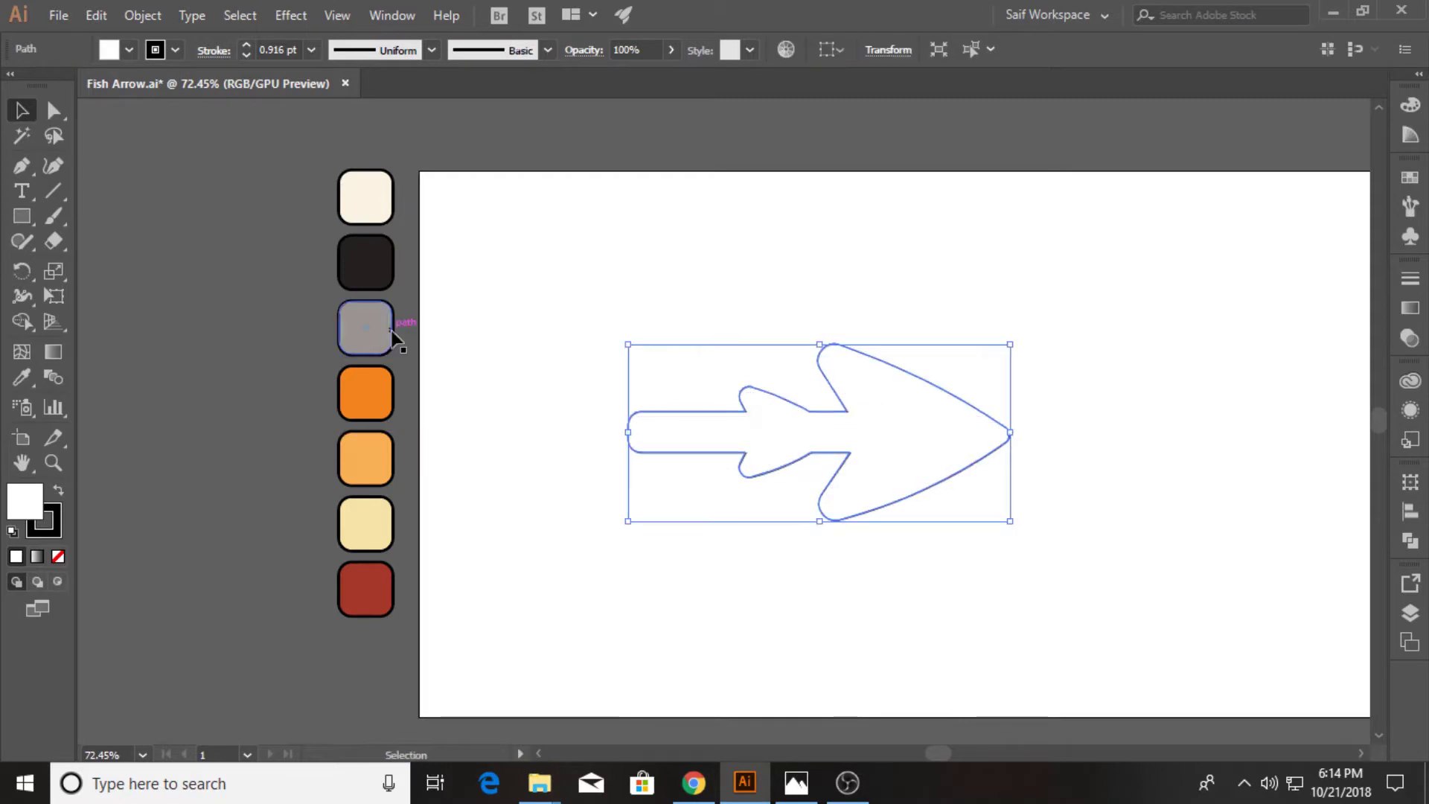
# - Fill the offset outline black, send it to back, and nudge it into alignment
pyautogui.press('i')
pyautogui.click(370, 257)
pyautogui.press('v')
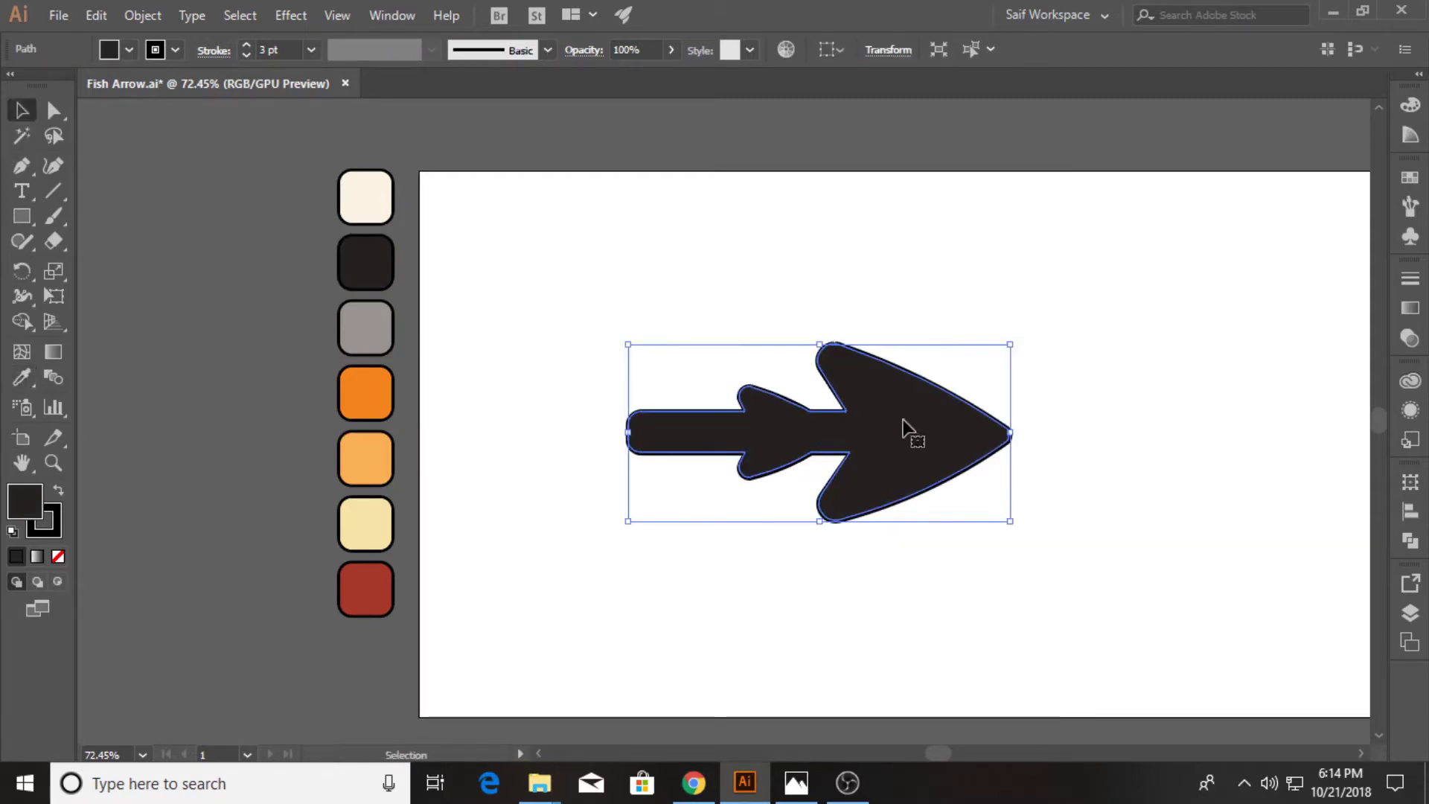
pyautogui.rightClick(904, 430)
pyautogui.click(1203, 725)
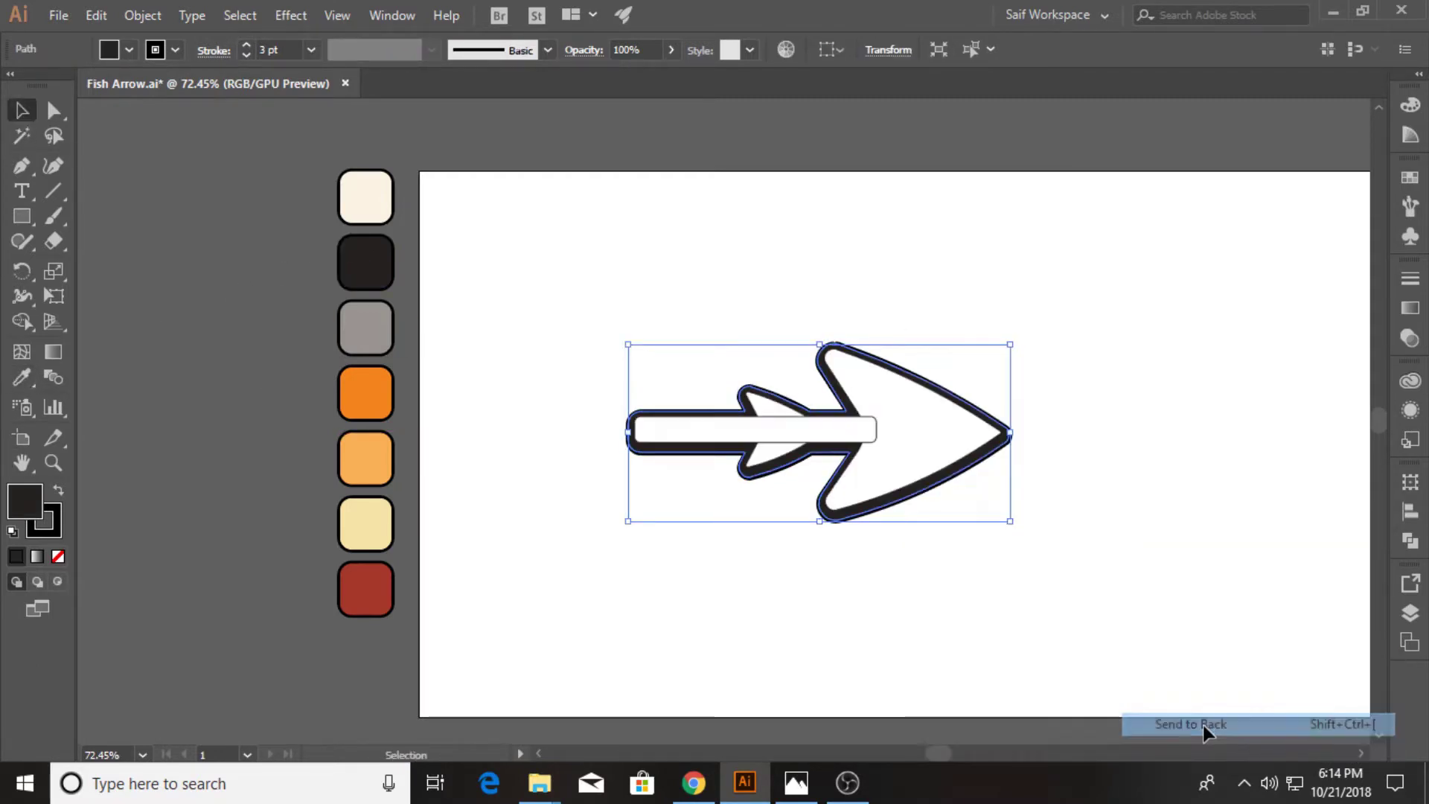
pyautogui.click(1129, 524)
pyautogui.moveTo(931, 493); pyautogui.dragTo(931, 490)
pyautogui.click(949, 431)
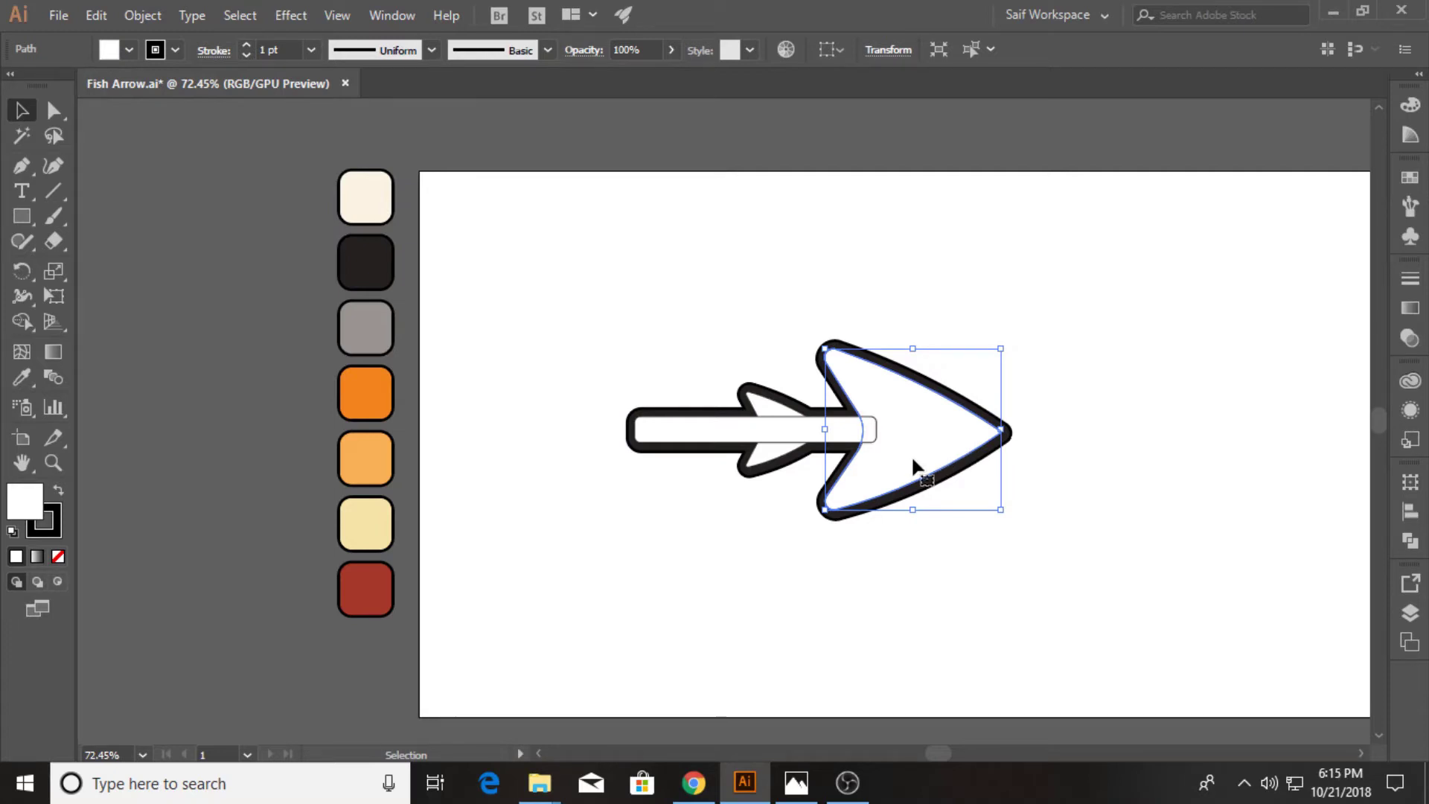
# - Fill the front arrowhead with the orange swatch and bring it in front of the shaft
pyautogui.press('i')
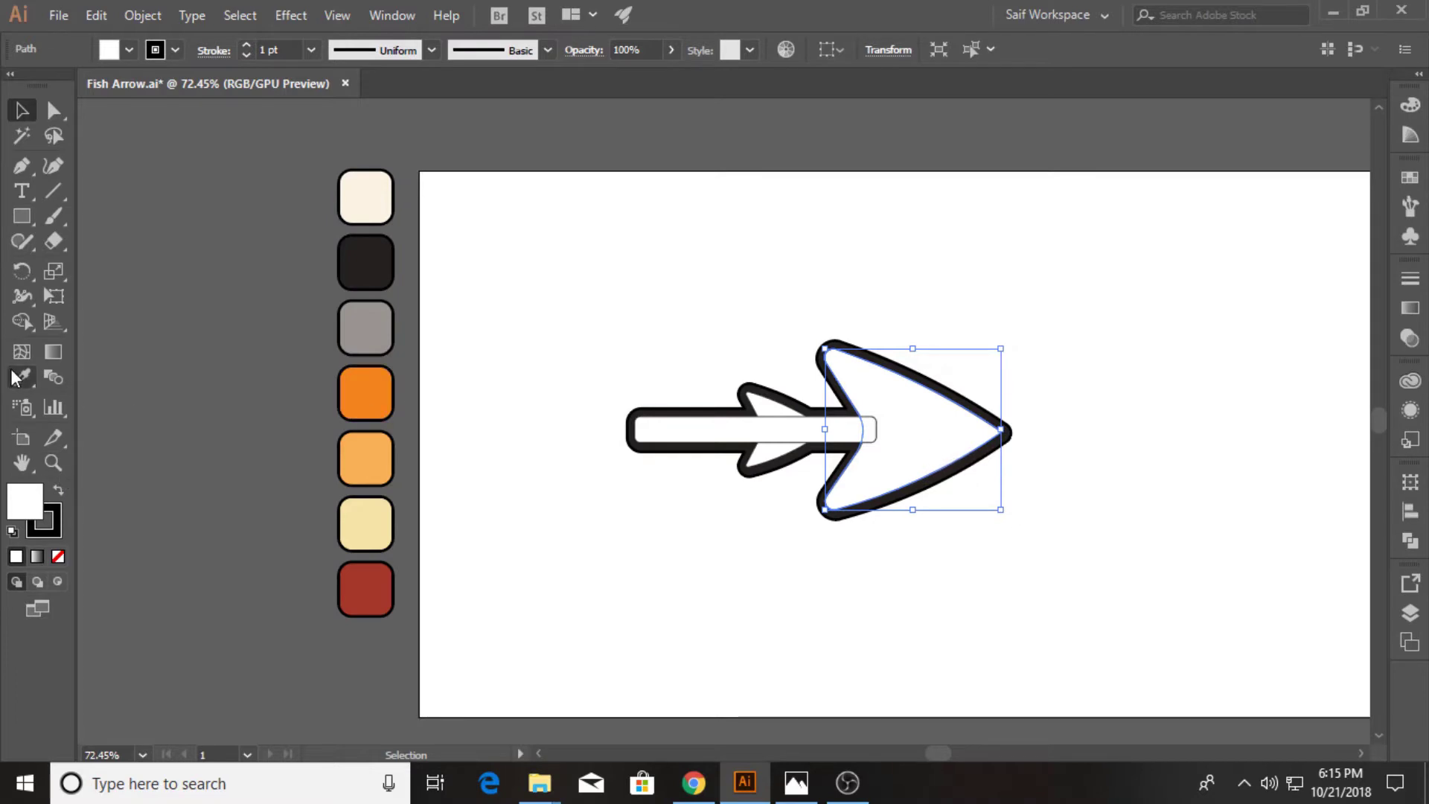
pyautogui.click(354, 386)
pyautogui.click(22, 110)
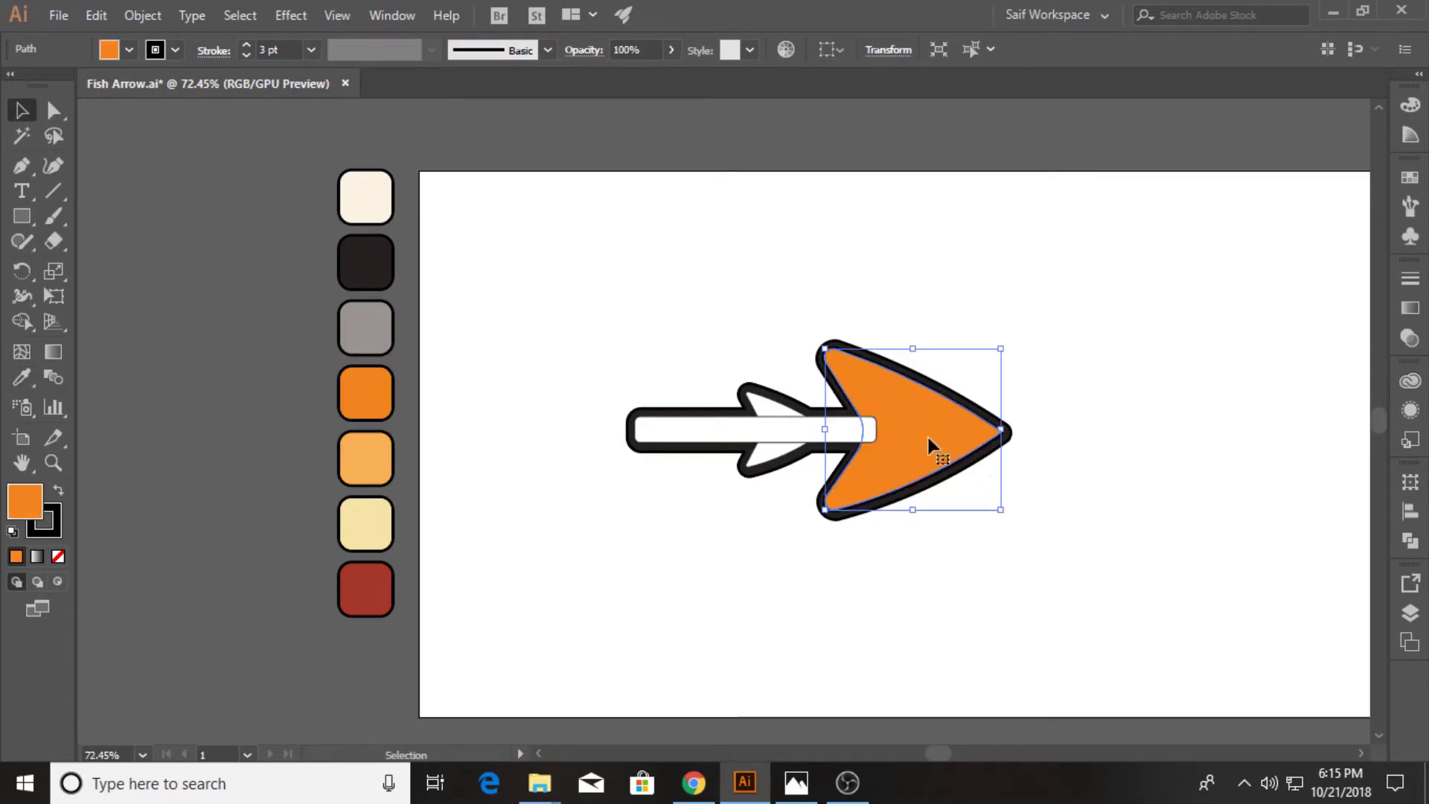
pyautogui.rightClick(929, 438)
pyautogui.click(1191, 329)
pyautogui.click(1063, 497)
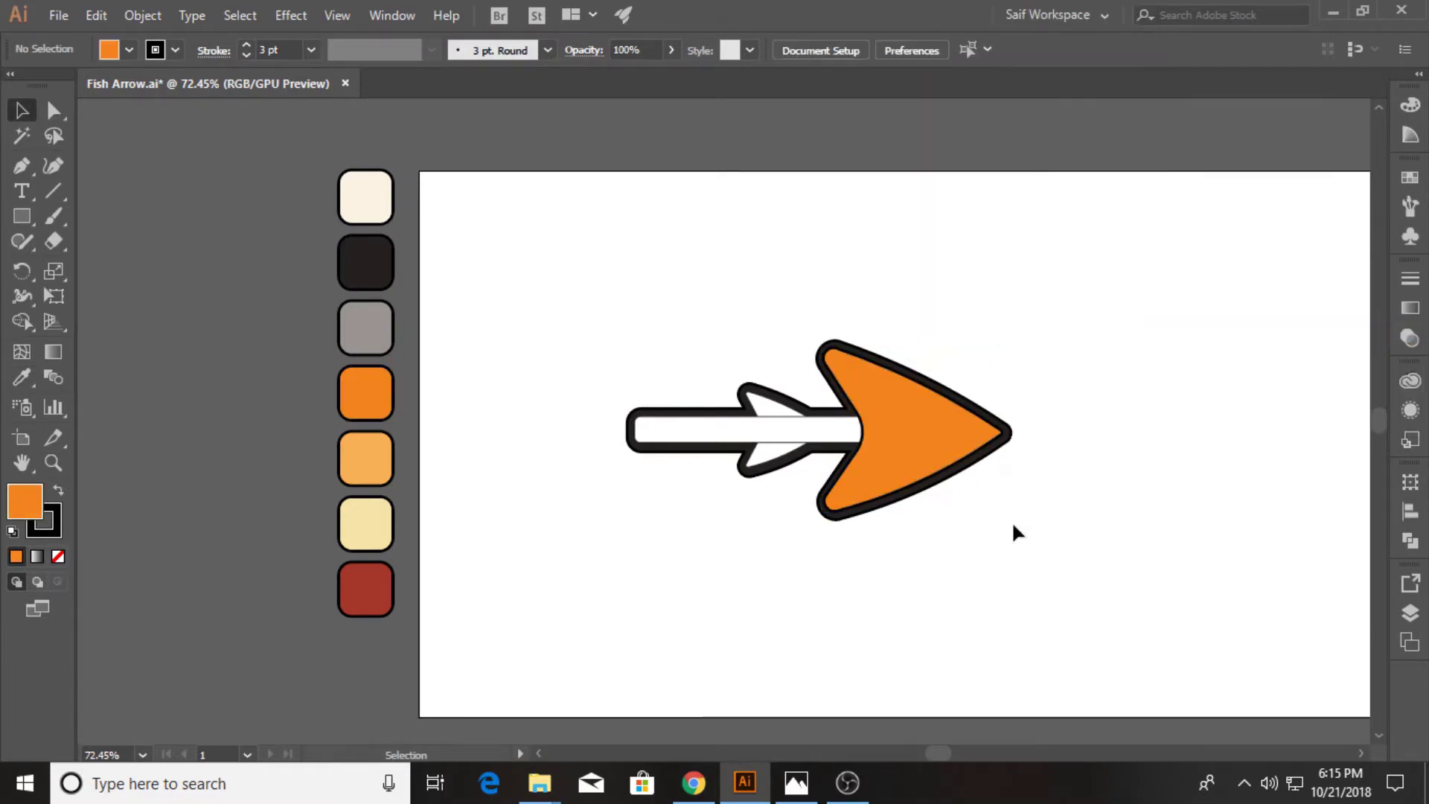
# - Zoom in and place a copy of the orange arrowhead to the right
pyautogui.click(52, 462)
pyautogui.moveTo(869, 427); pyautogui.dragTo(1216, 417)
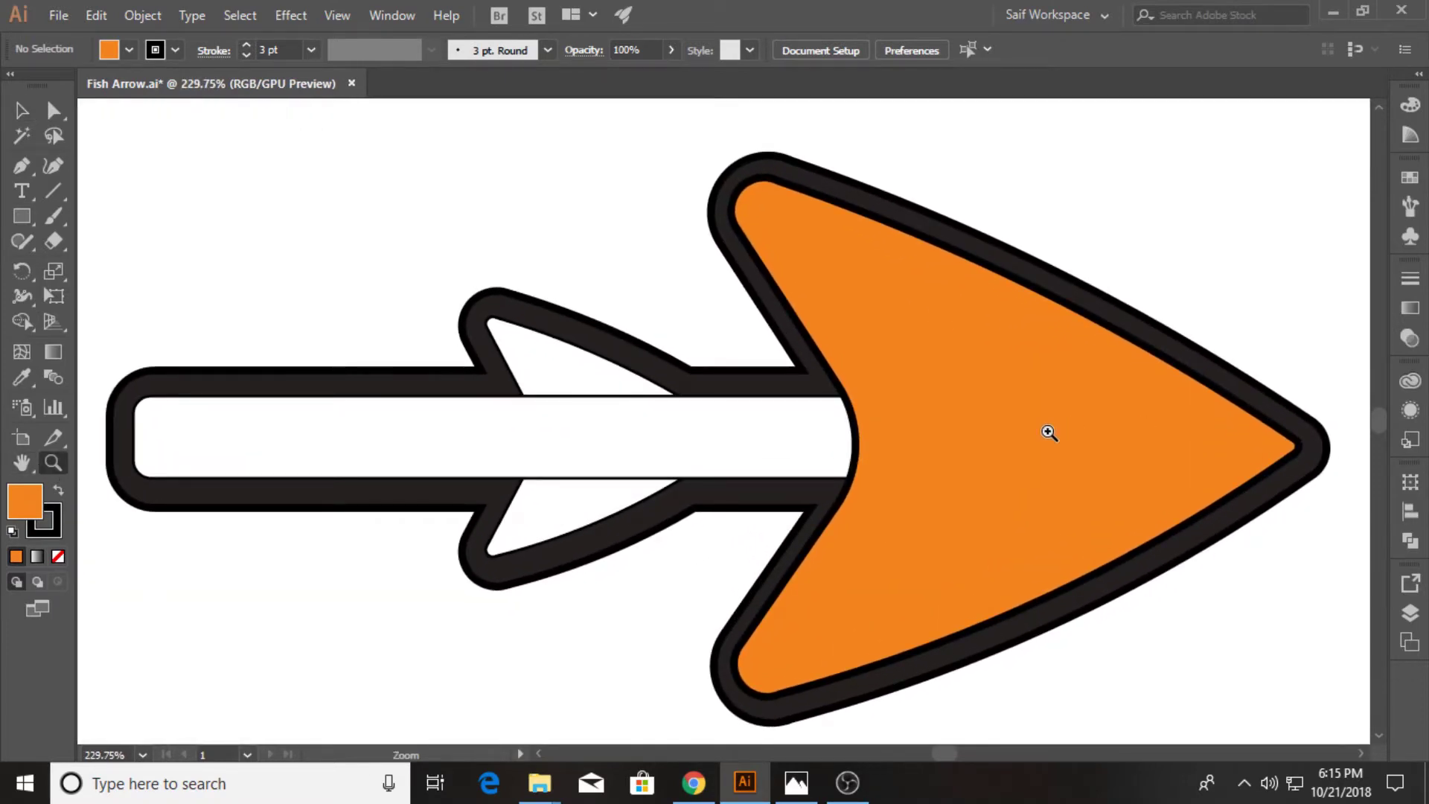
pyautogui.moveTo(974, 440); pyautogui.dragTo(766, 402)
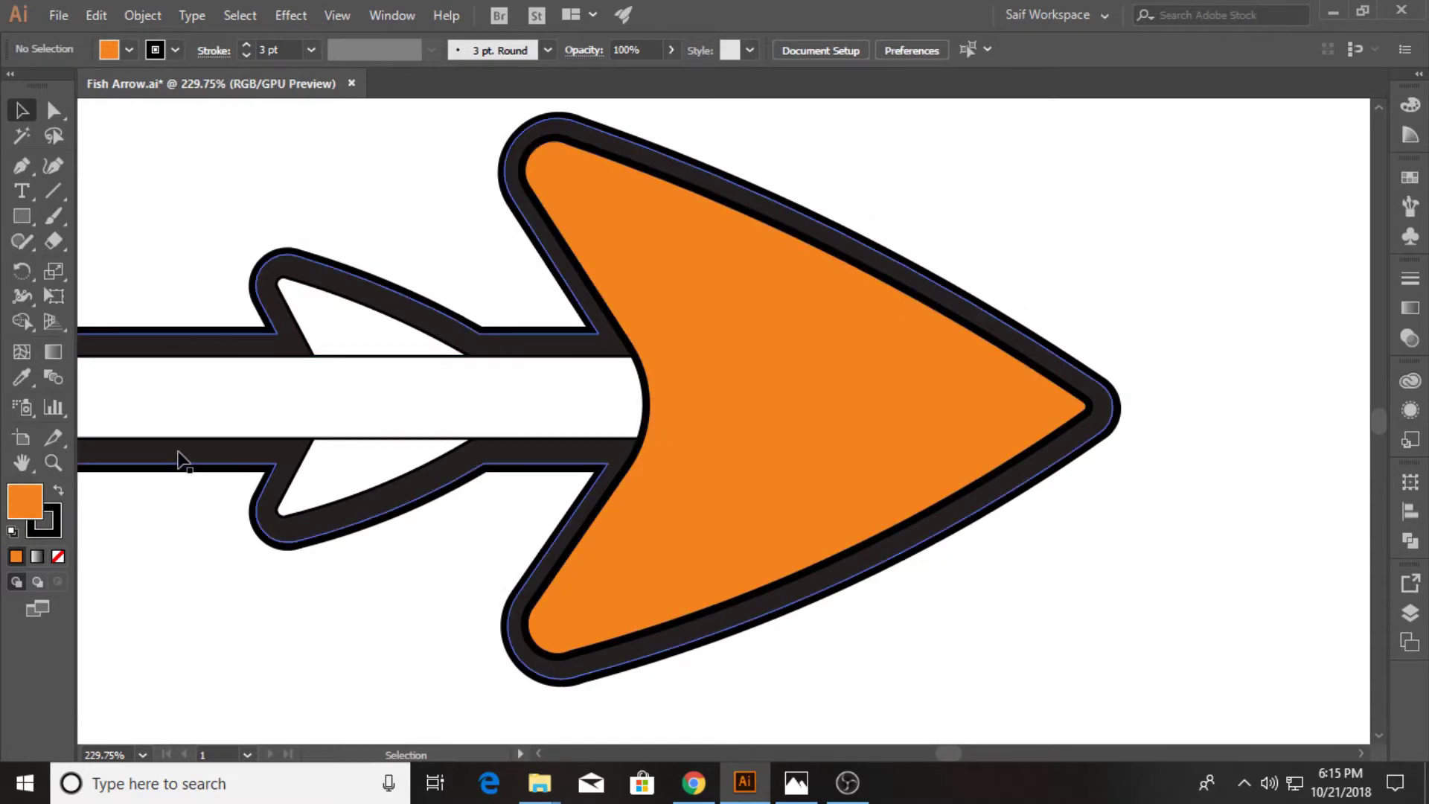
pyautogui.moveTo(632, 455)
pyautogui.mouseDown()
pyautogui.moveTo(542, 478)
pyautogui.moveTo(428, 447)
pyautogui.moveTo(1021, 439)
pyautogui.mouseUp()
# - Pen-trace a curved highlight edge along the arrowhead copy's notch and upper edge
pyautogui.press('v')
pyautogui.click(27, 171)
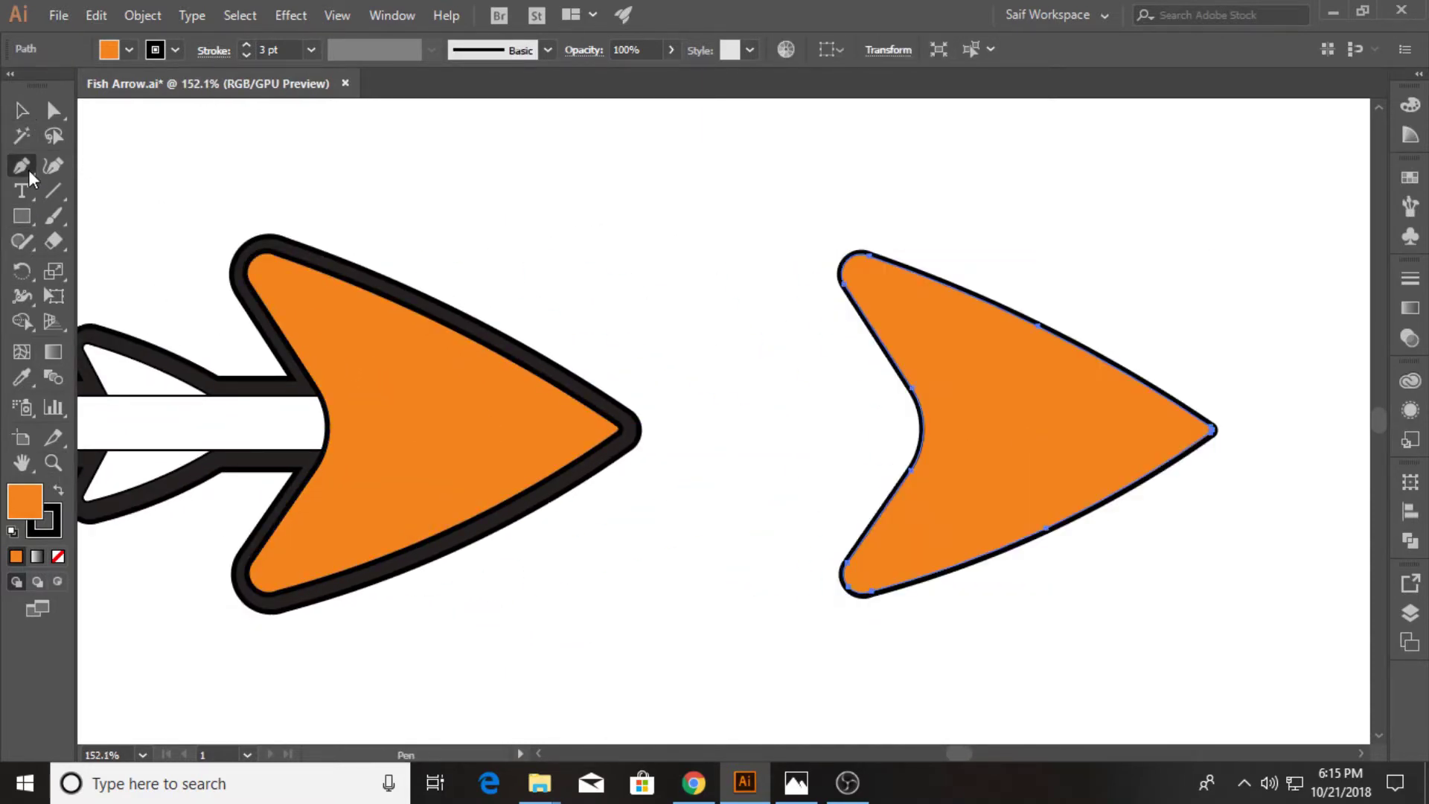
pyautogui.click(913, 430)
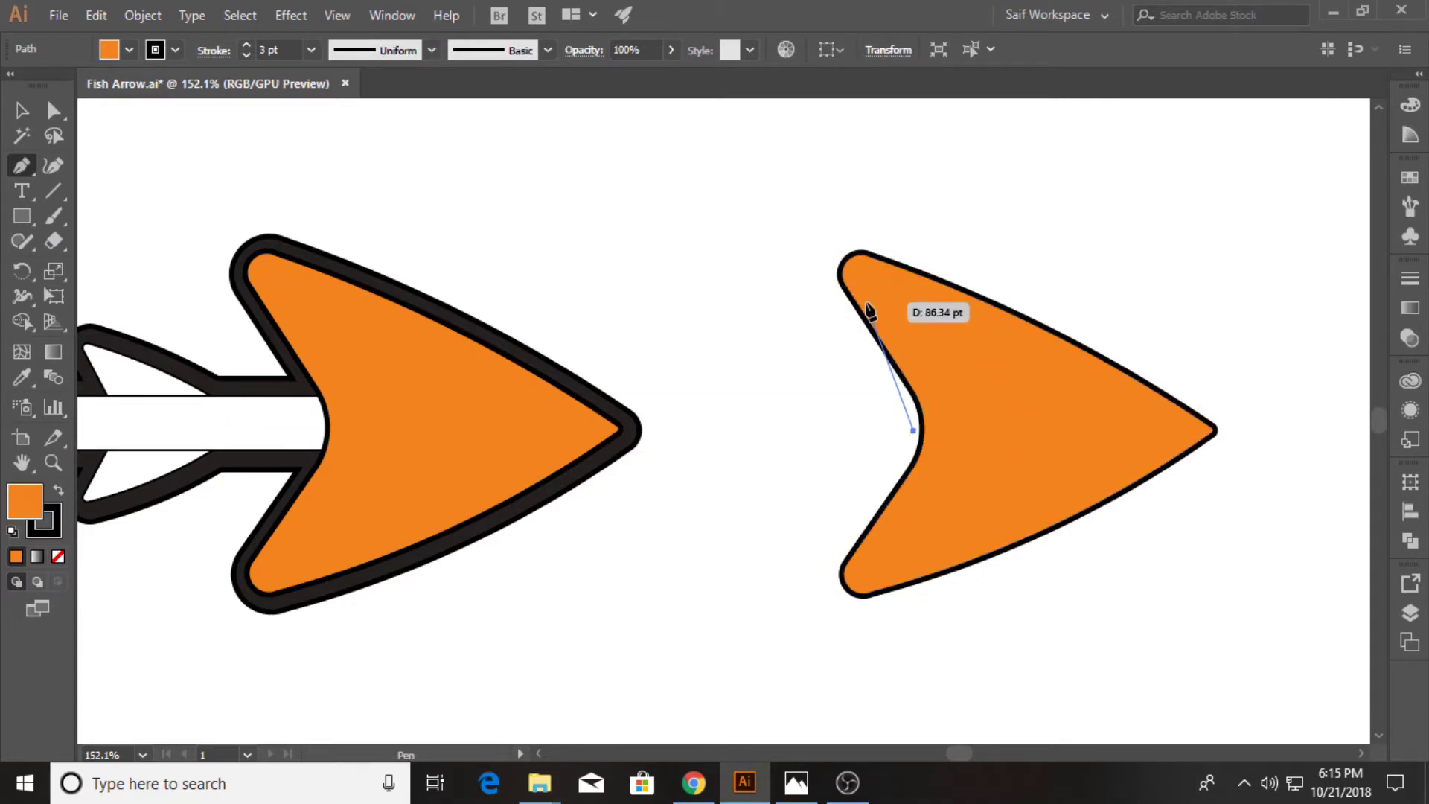
pyautogui.moveTo(866, 301); pyautogui.dragTo(825, 264)
pyautogui.moveTo(790, 217); pyautogui.dragTo(798, 217)
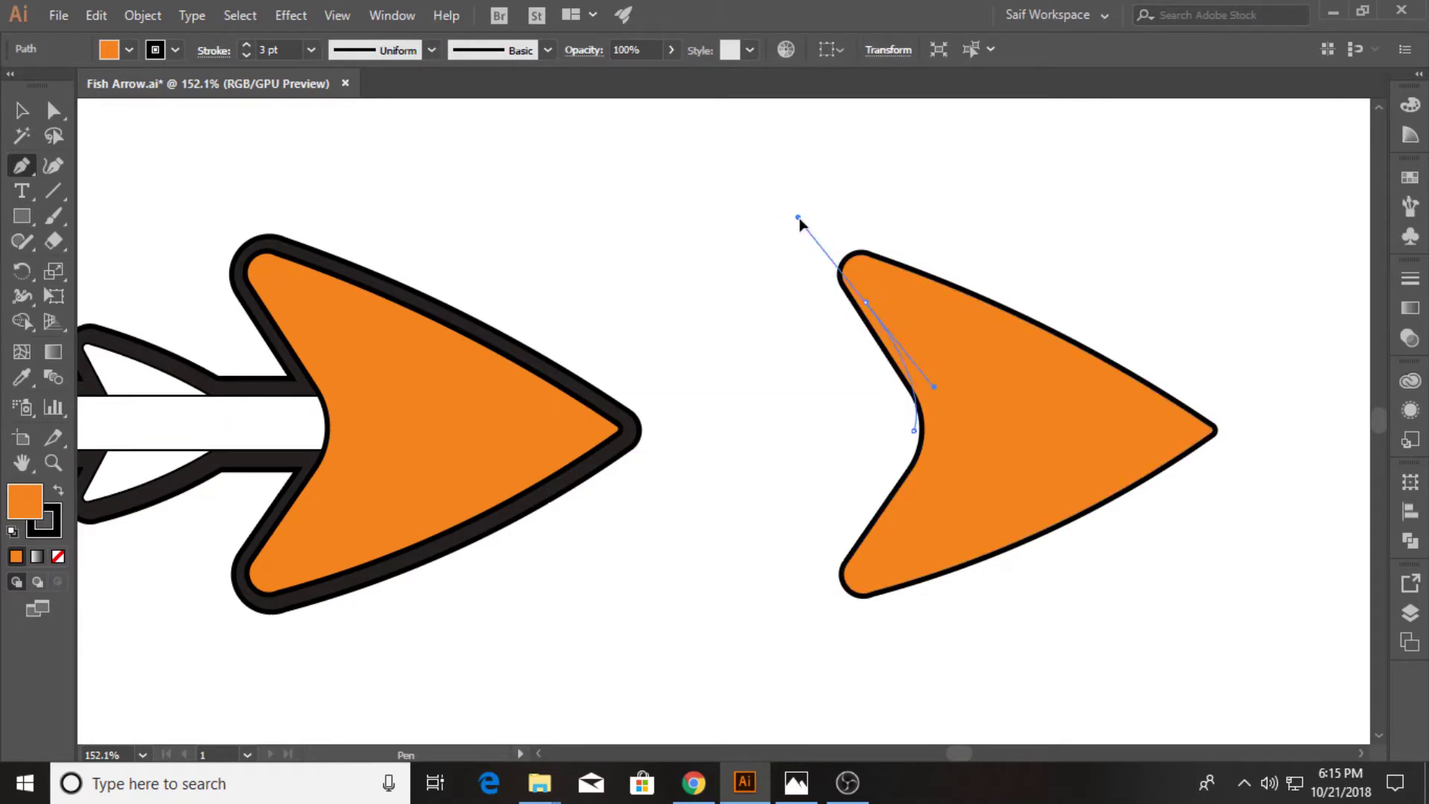
pyautogui.click(866, 302)
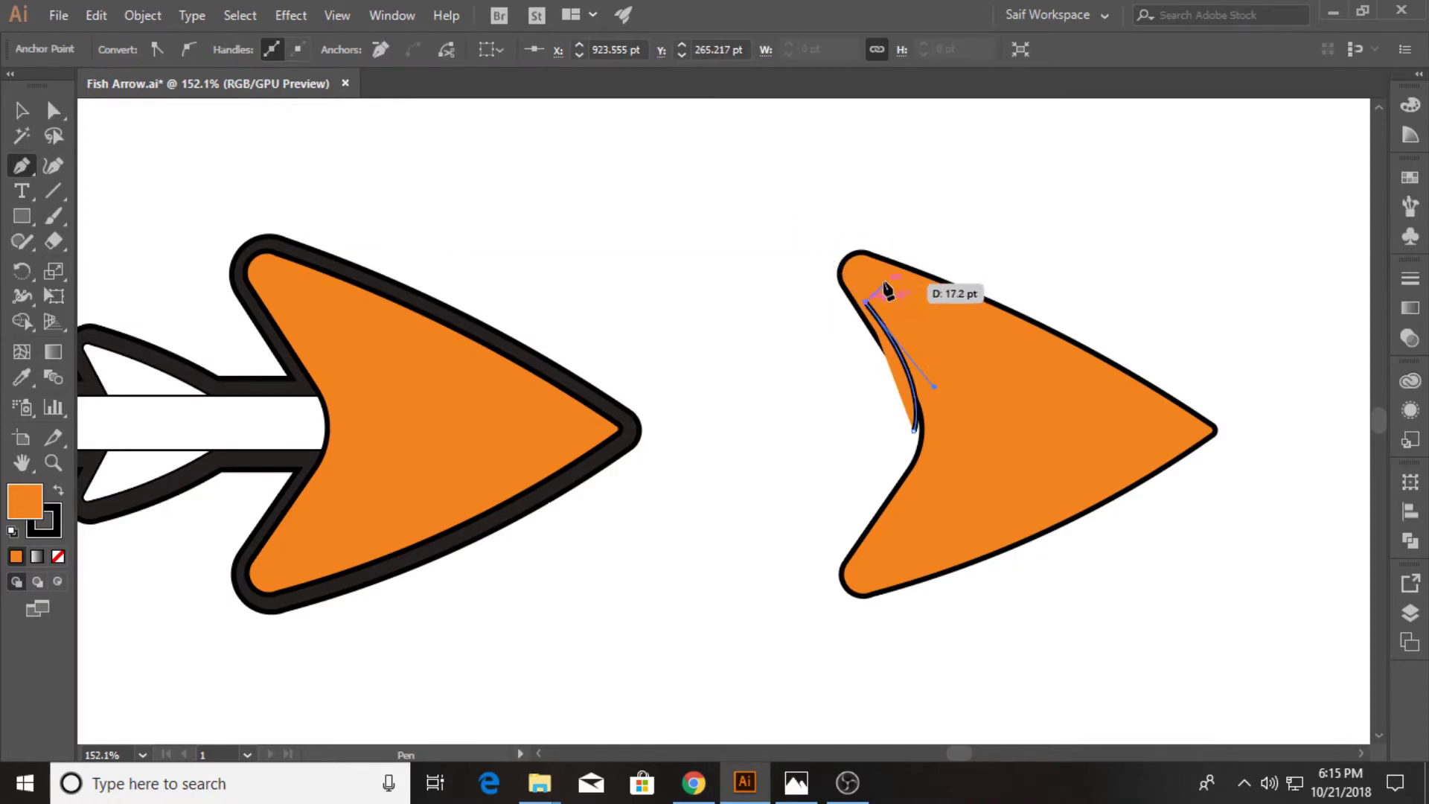
pyautogui.moveTo(878, 274)
pyautogui.mouseDown()
pyautogui.moveTo(1008, 332)
pyautogui.moveTo(948, 321)
pyautogui.moveTo(1056, 353)
pyautogui.mouseUp()
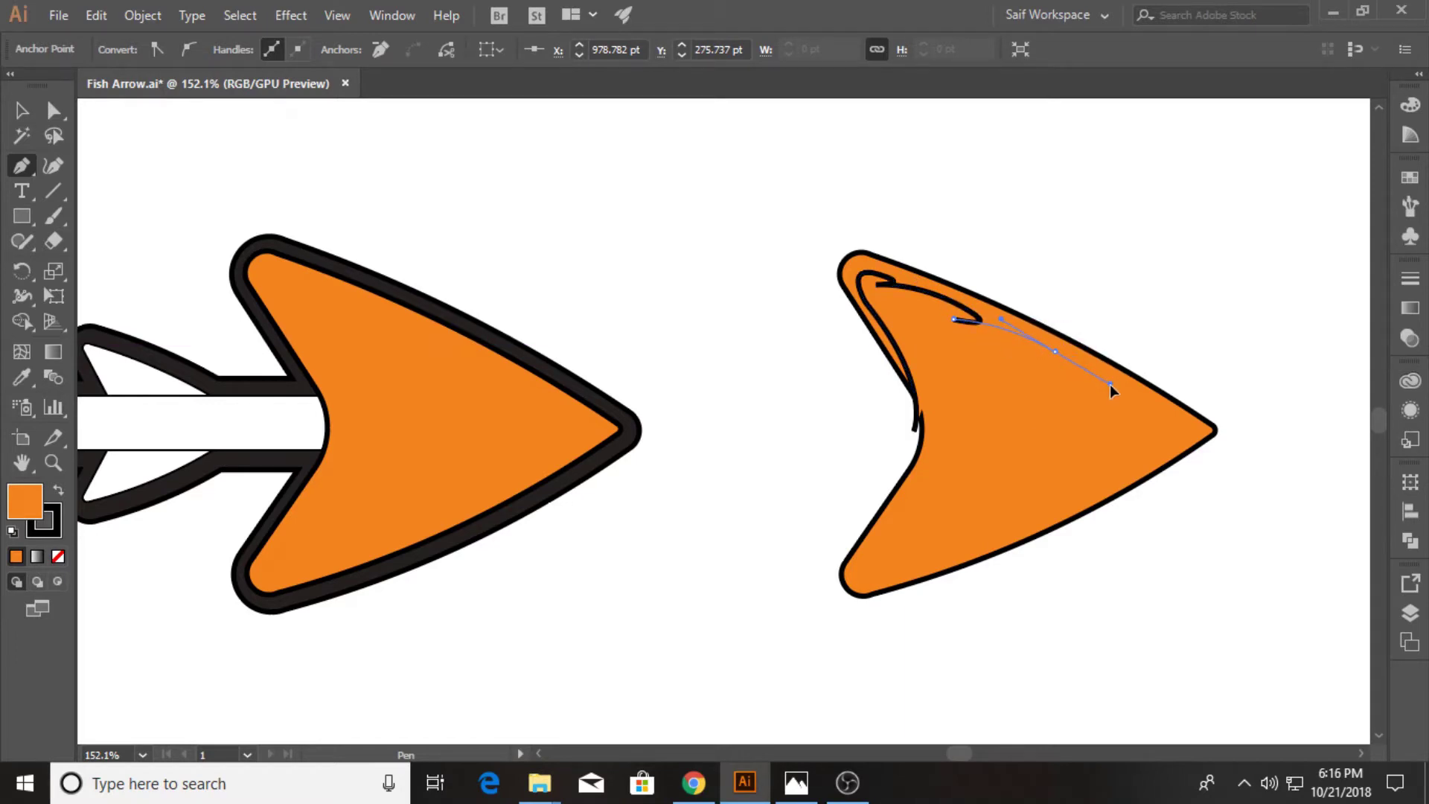
pyautogui.moveTo(1111, 389); pyautogui.dragTo(1034, 340)
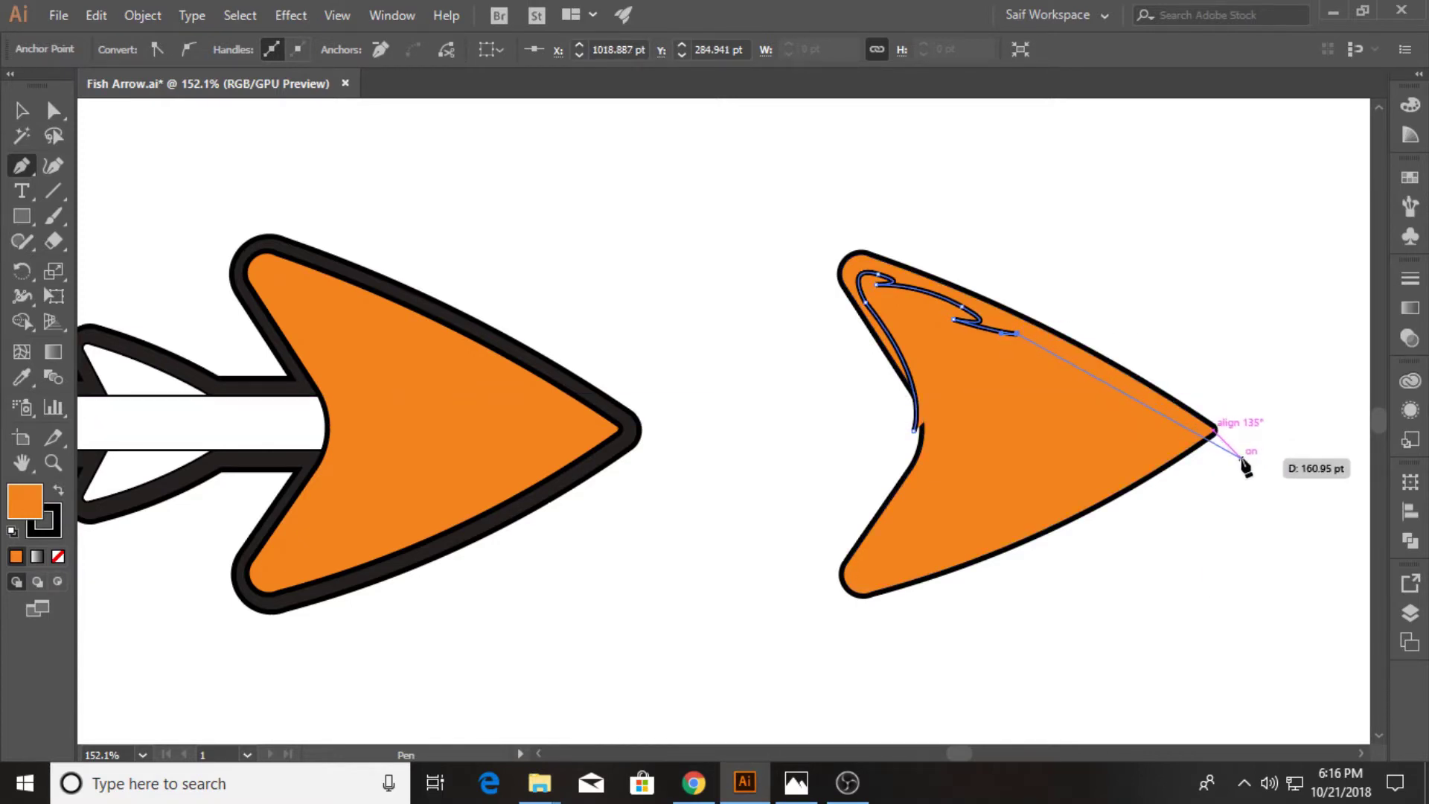
# - Extend the highlight path to the tip and close it with corners around the copy
pyautogui.moveTo(1263, 488); pyautogui.dragTo(1276, 536)
pyautogui.click(1262, 299)
pyautogui.click(979, 216)
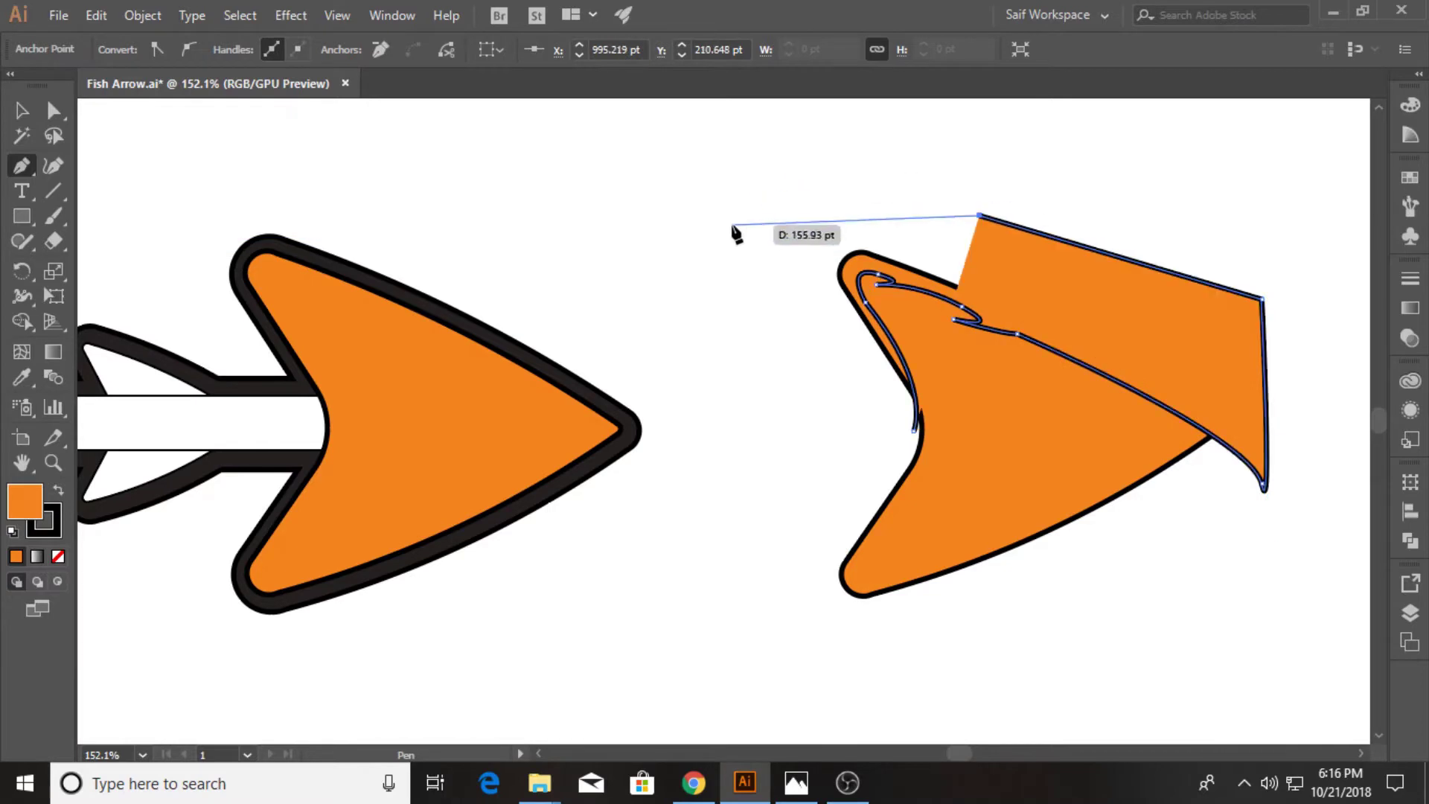
pyautogui.click(733, 226)
pyautogui.click(772, 413)
pyautogui.click(915, 430)
# - Intersect the new shape with the arrowhead copy, leaving a thin sliver
pyautogui.press('v')
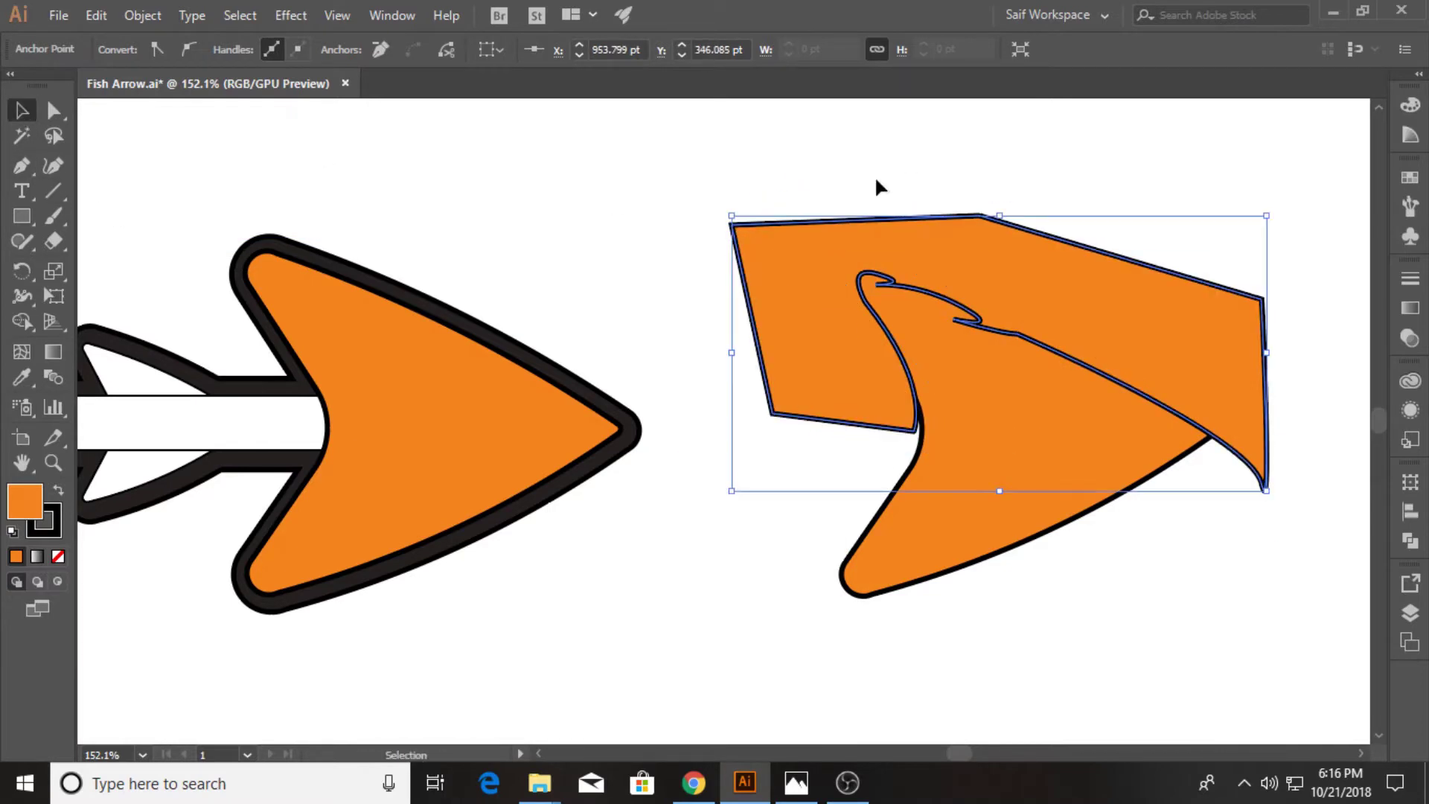
pyautogui.keyDown('shift'); pyautogui.click(1150, 455); pyautogui.keyUp('shift')
pyautogui.click(1409, 542)
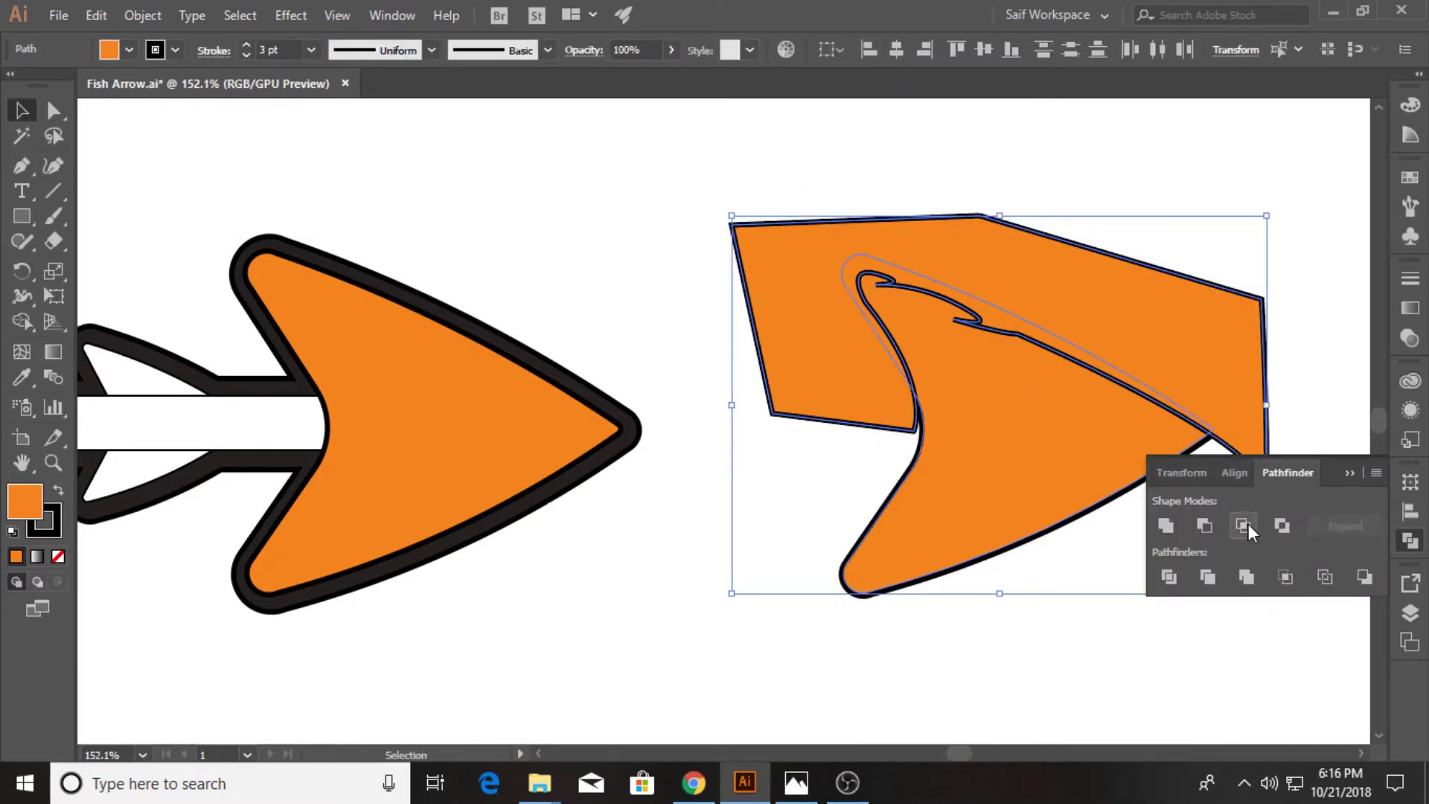
pyautogui.click(1243, 525)
# - Fill the sliver with the cream swatch colour
pyautogui.press('z')
pyautogui.keyDown('alt'); pyautogui.click(316, 380); pyautogui.keyUp('alt')
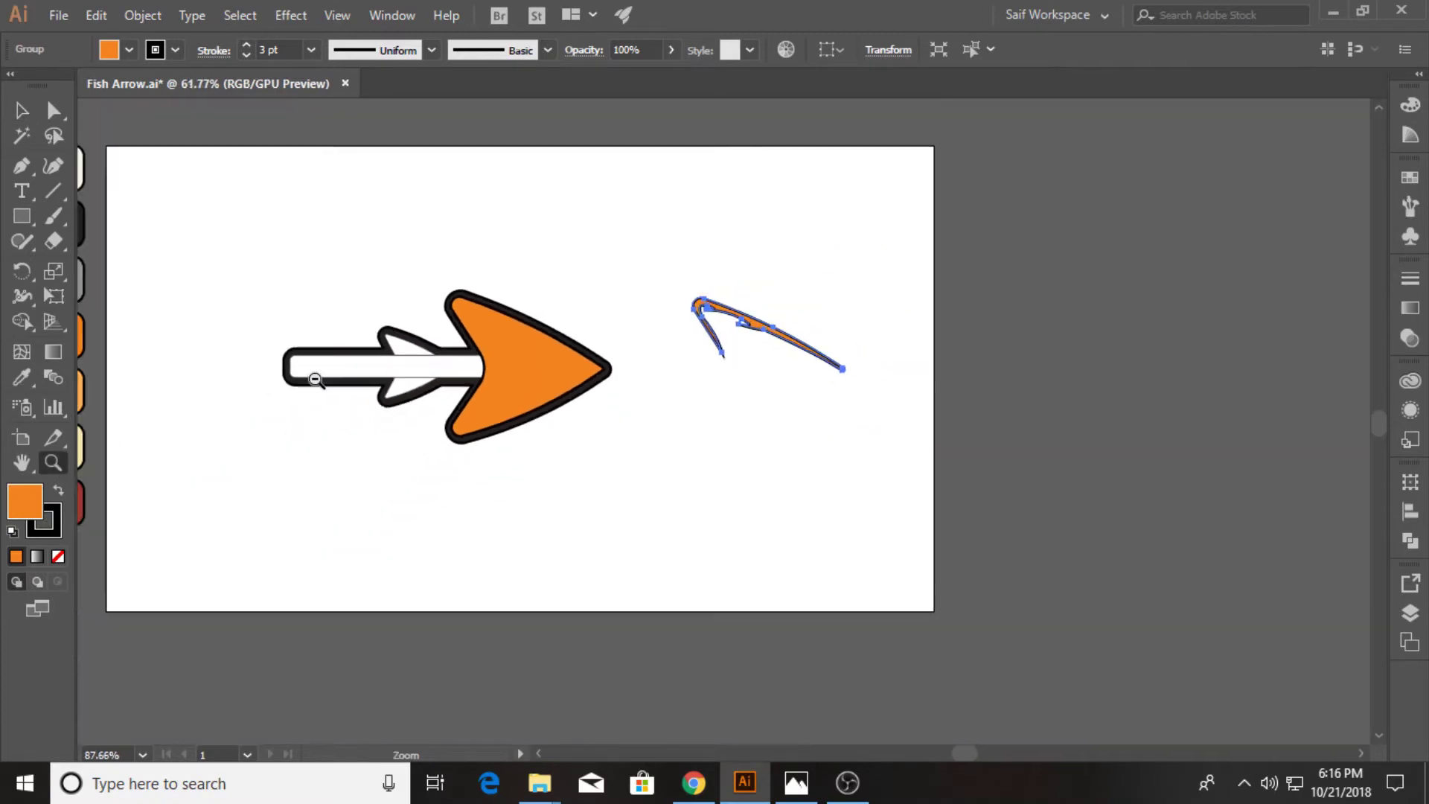
pyautogui.moveTo(316, 380); pyautogui.dragTo(452, 399)
pyautogui.scroll(3, 458, 402)
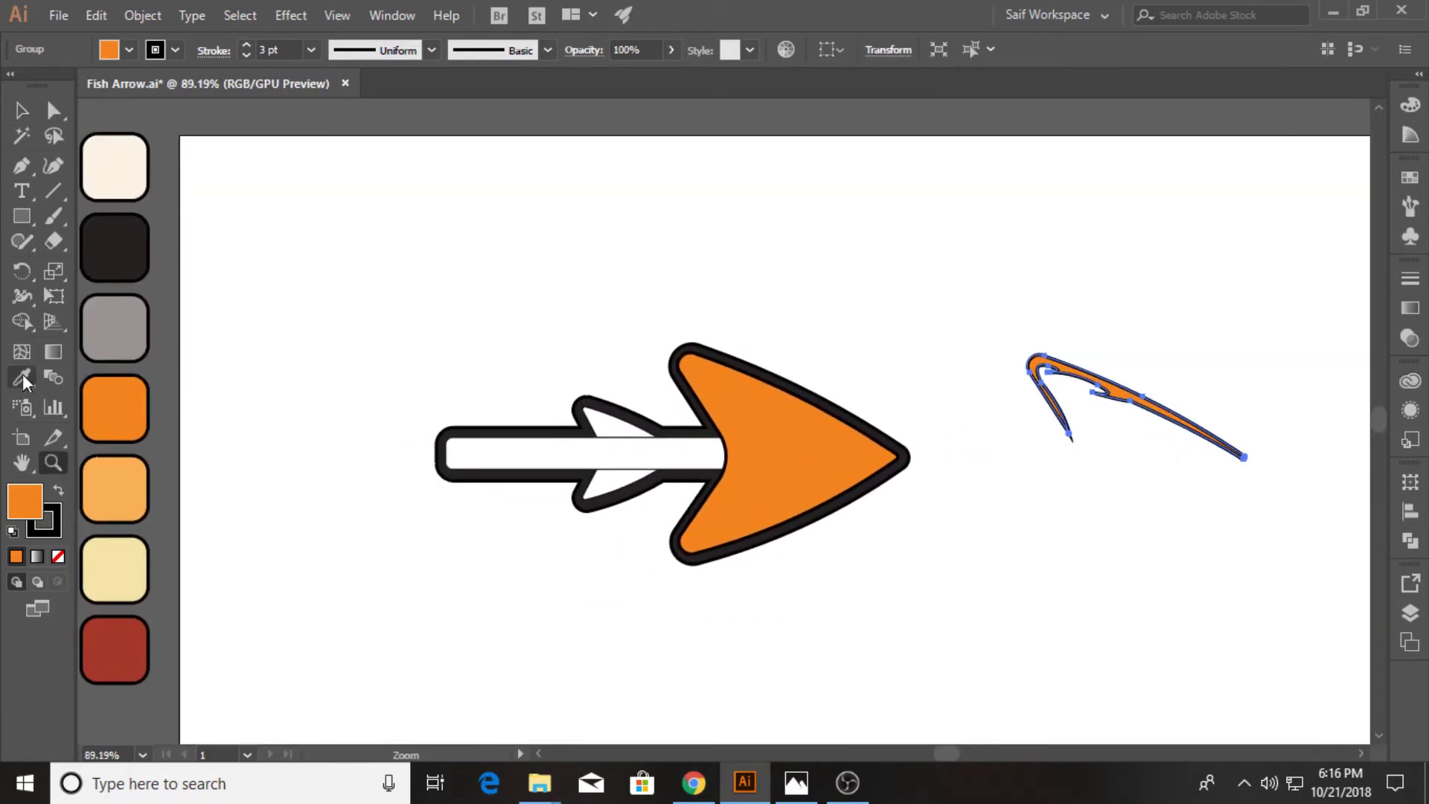
pyautogui.click(23, 380)
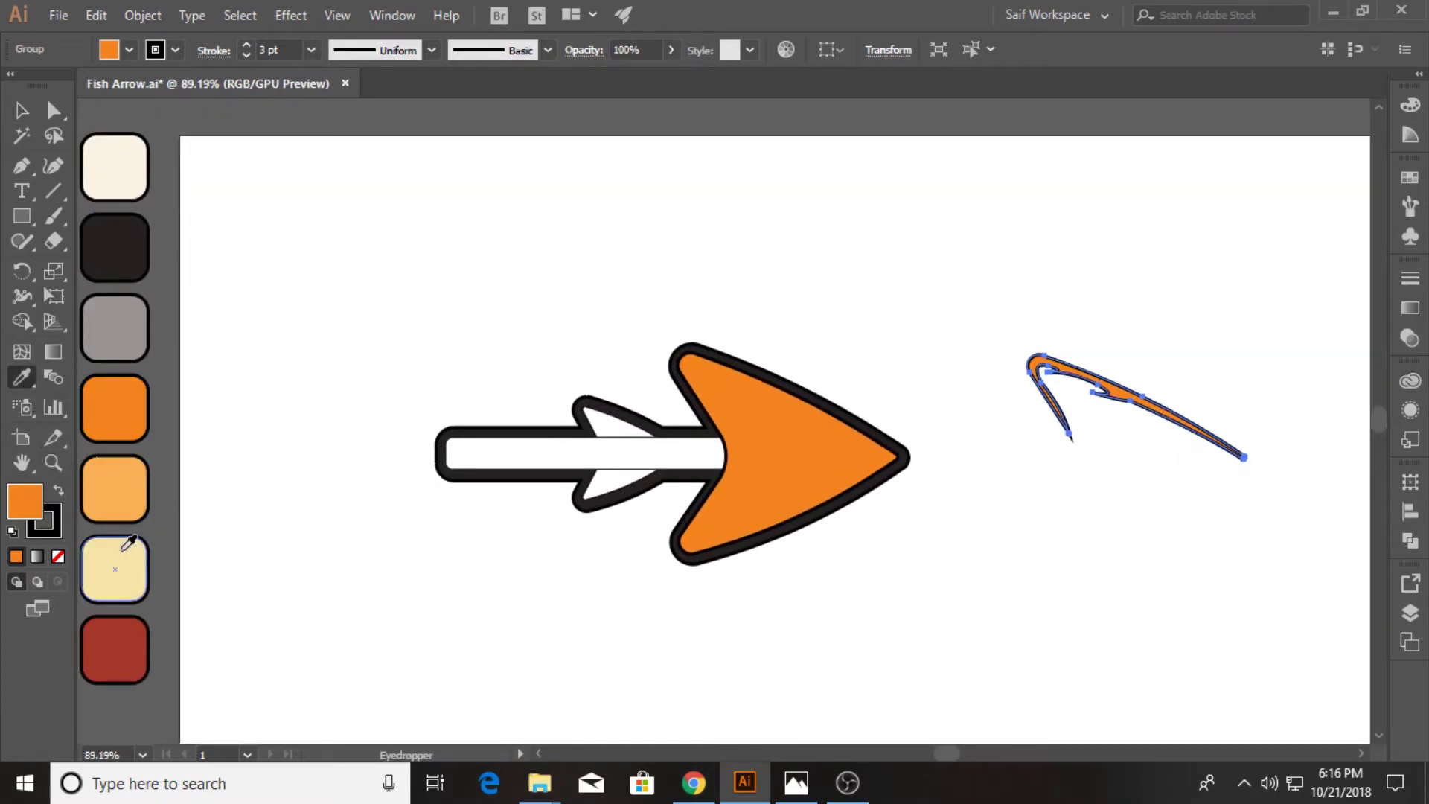
pyautogui.click(124, 549)
# - Duplicate the orange arrowhead below the highlight sliver
pyautogui.click(21, 110)
pyautogui.click(560, 258)
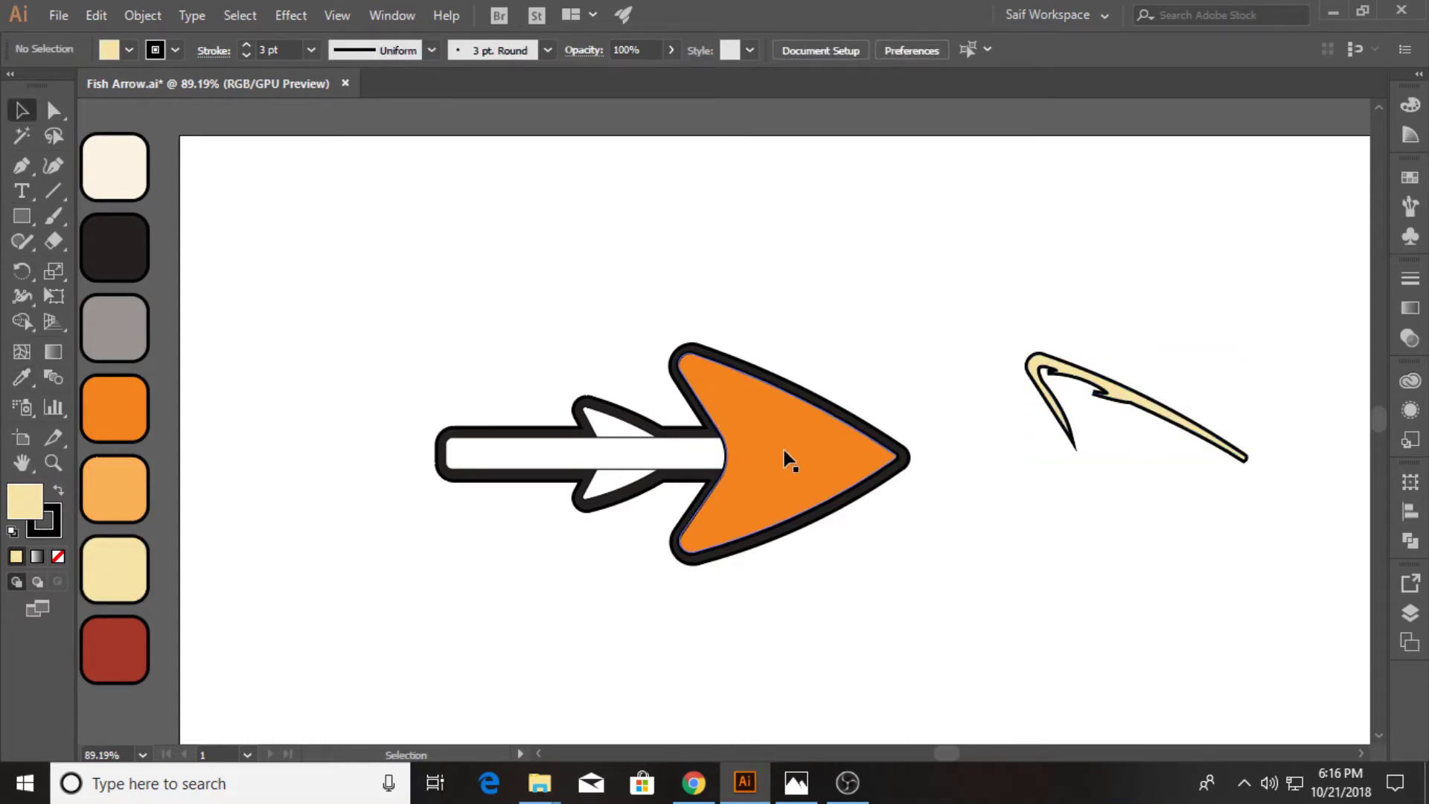
pyautogui.moveTo(788, 461); pyautogui.dragTo(1089, 607)
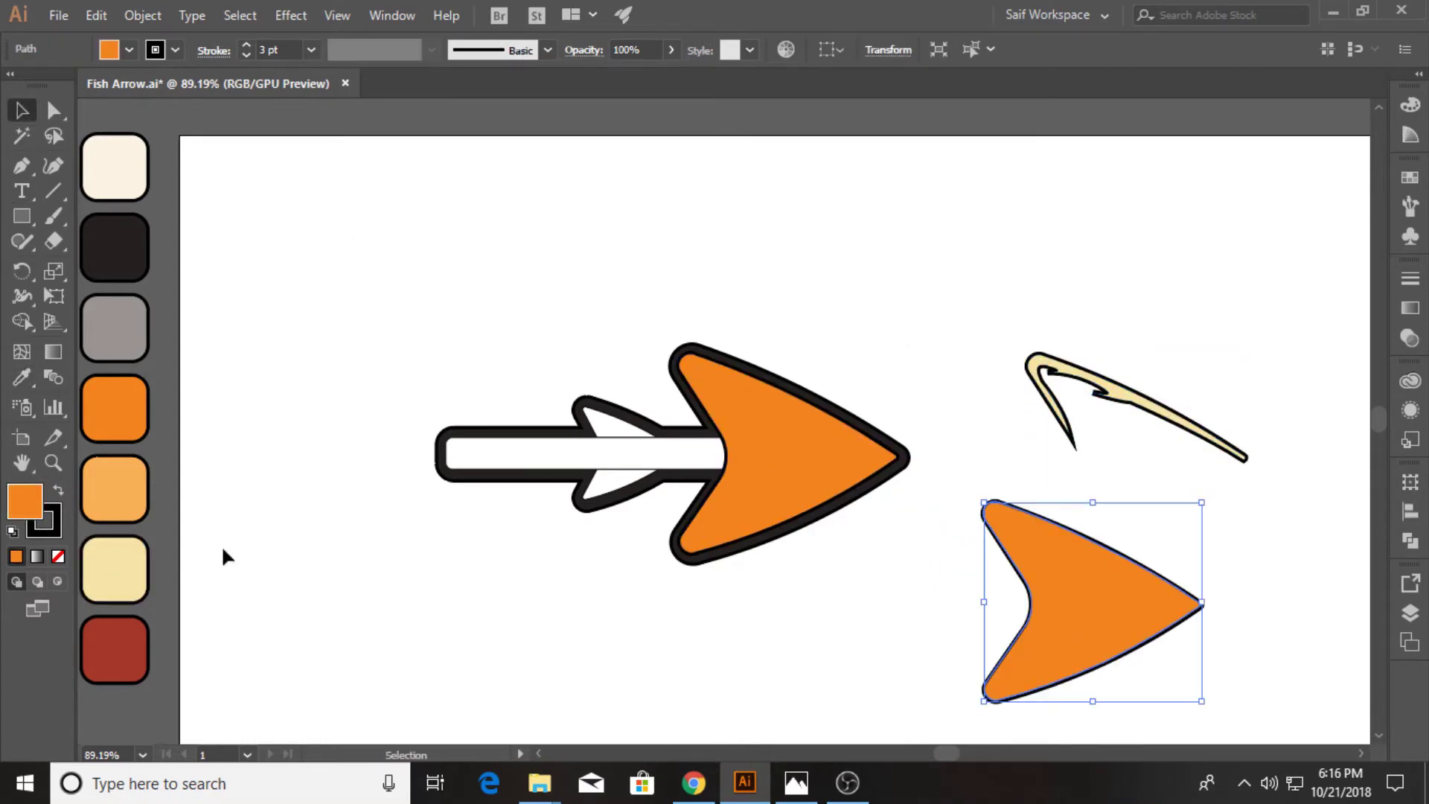
# - Zoom in and draw a pen line across the arrowhead copy with a sharp downward spike
pyautogui.press('z')
pyautogui.scroll(2, 1226, 603)
pyautogui.scroll(2, 810, 536)
pyautogui.scroll(2, 811, 536)
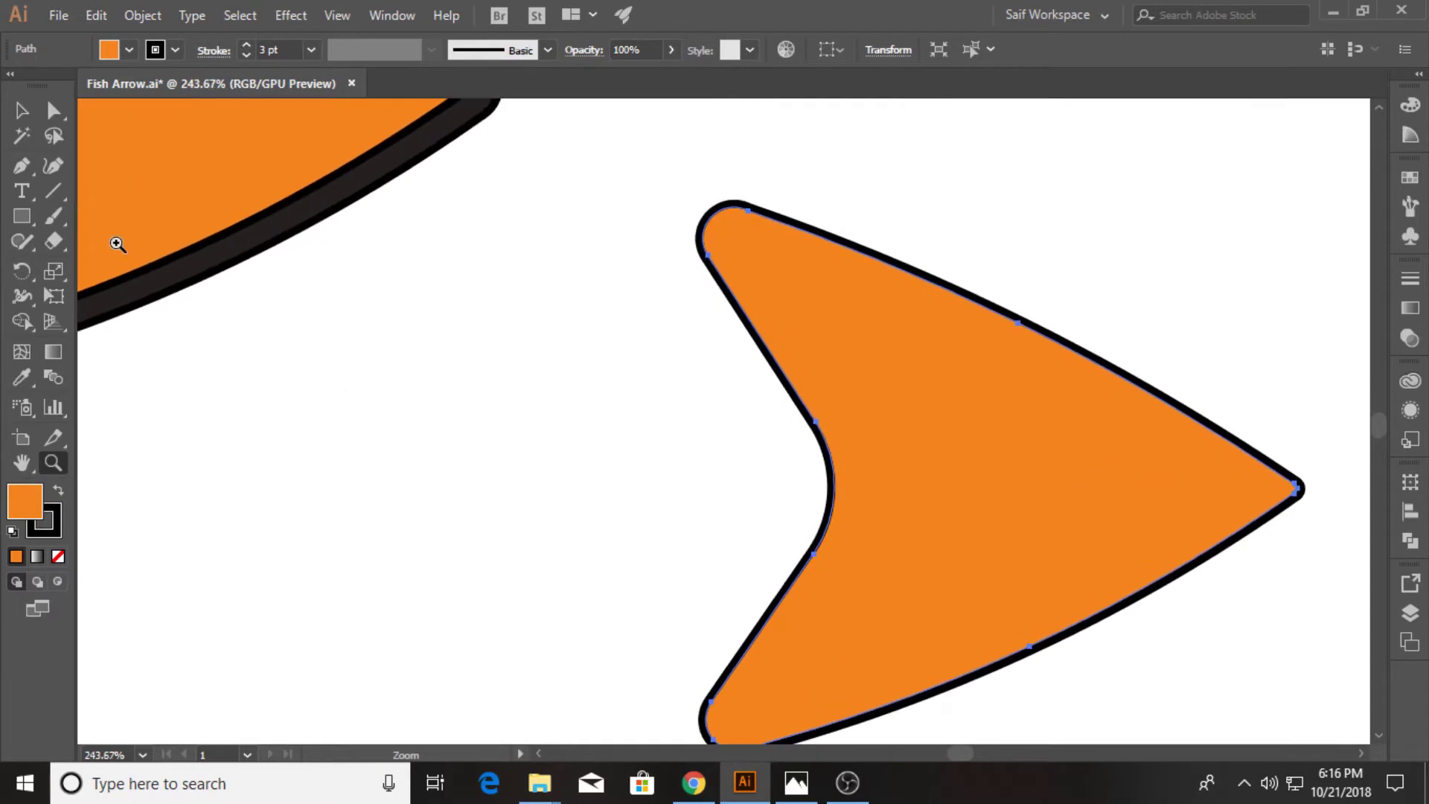
pyautogui.click(787, 480)
pyautogui.click(948, 479)
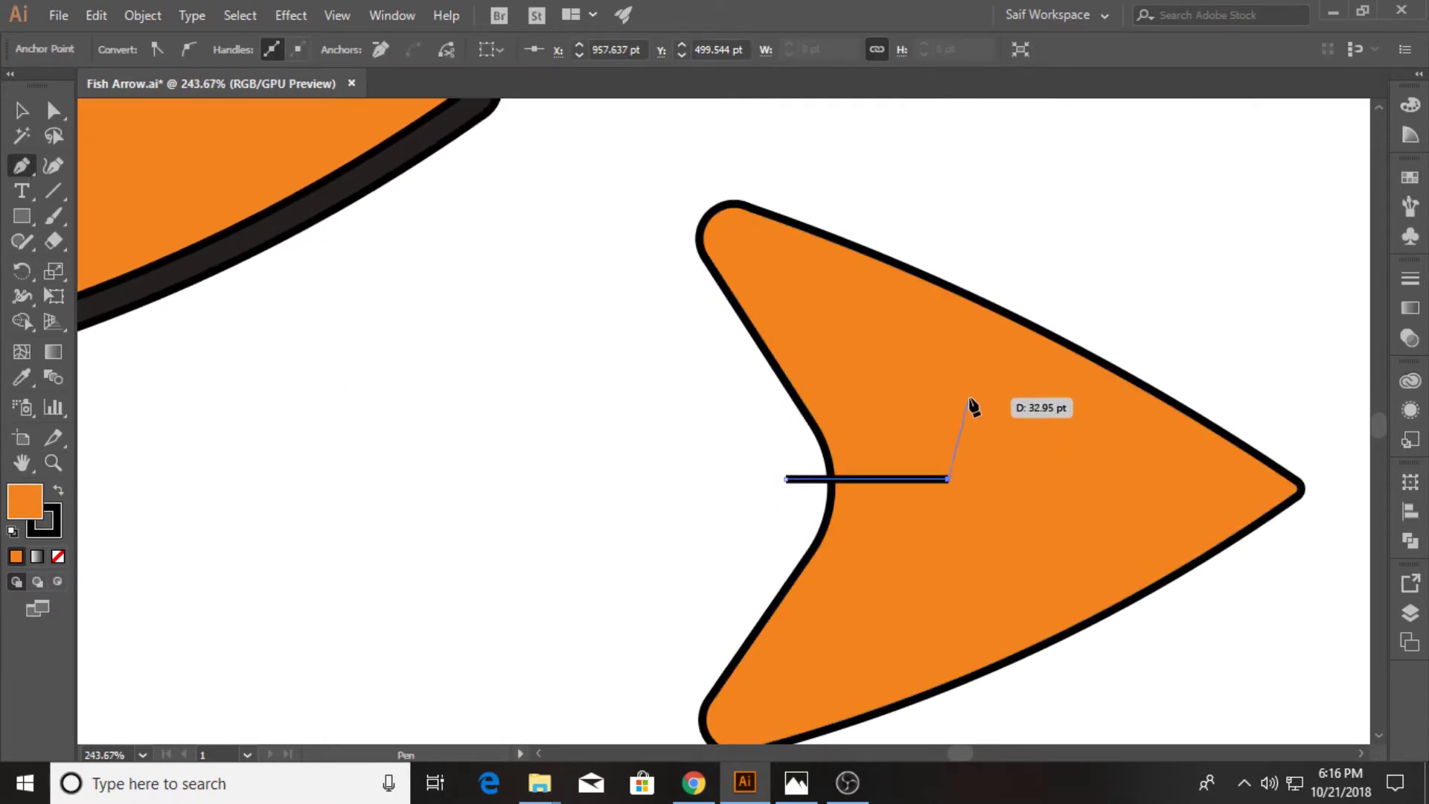
pyautogui.click(970, 399)
pyautogui.click(977, 479)
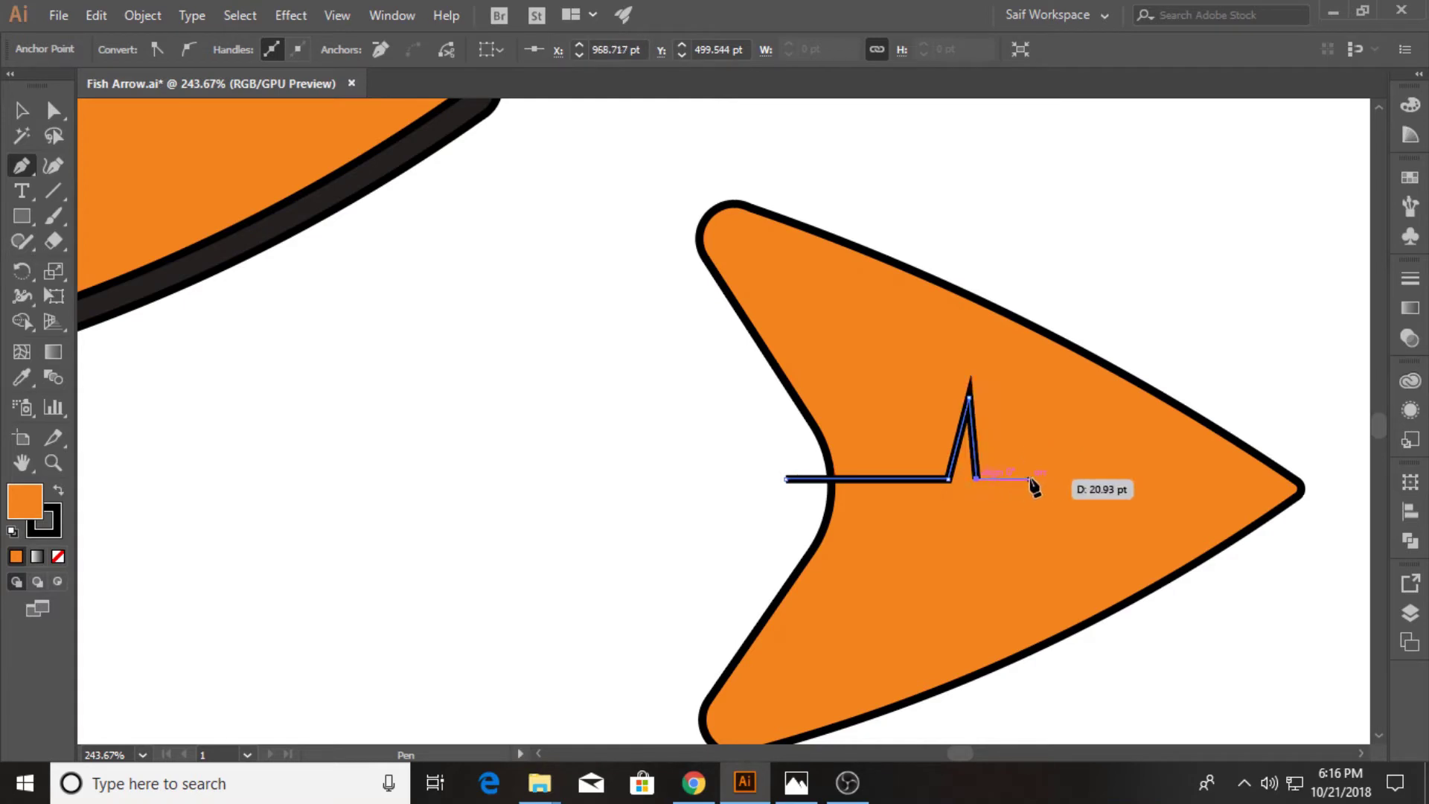
pyautogui.hotkey('ctrl', 'z')
pyautogui.click(983, 540)
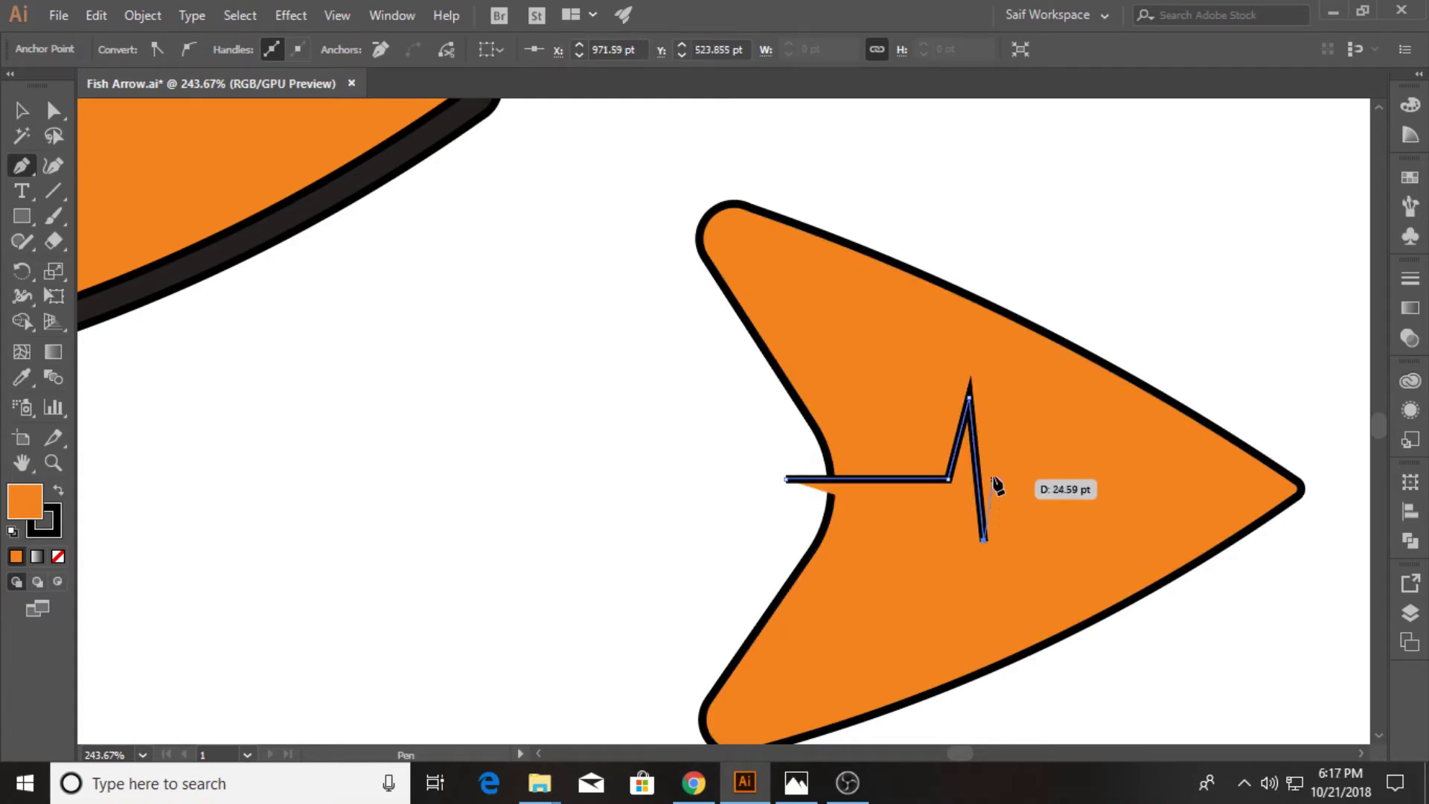
pyautogui.click(992, 472)
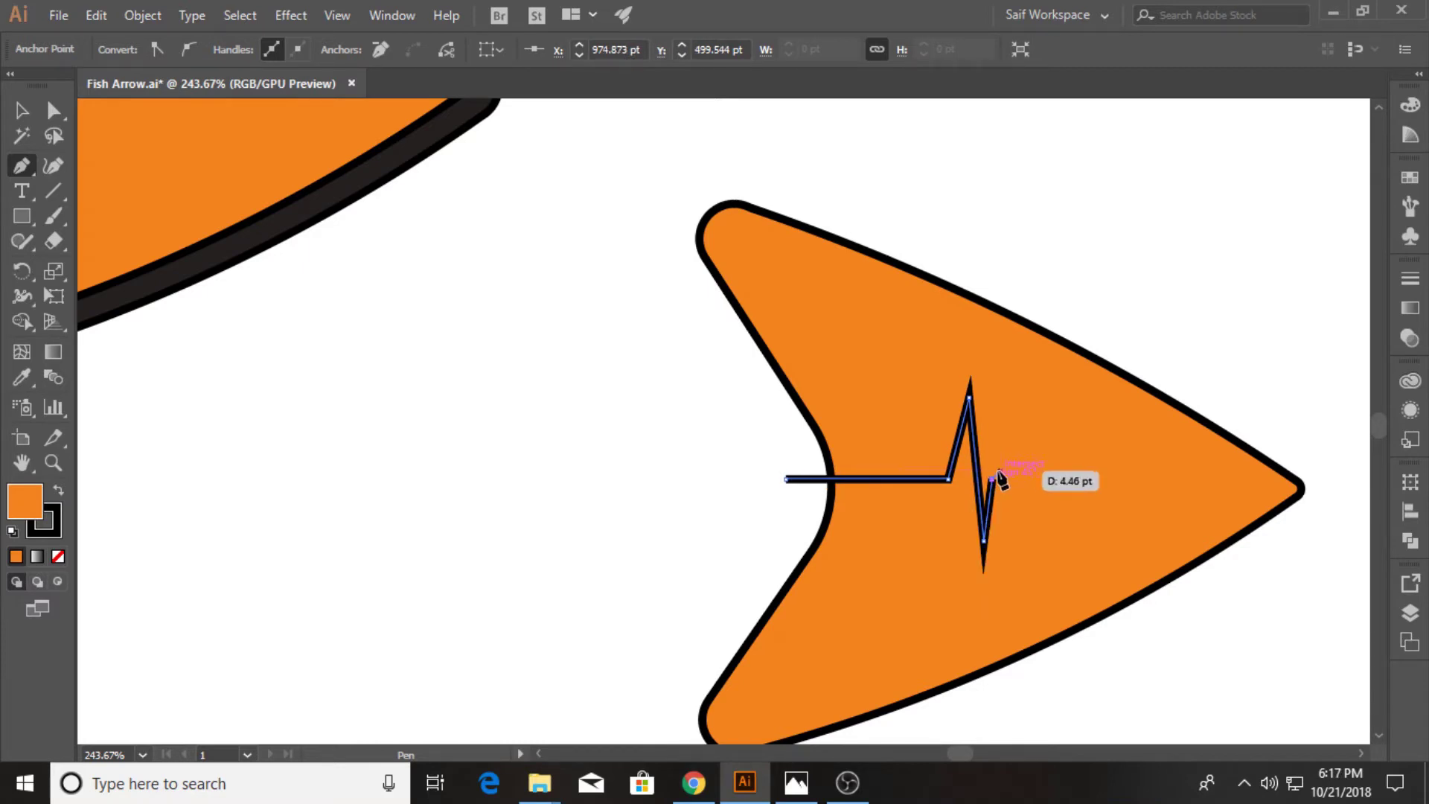
pyautogui.click(1058, 478)
# - Add a rounded bump to the line and close the shape around the copy's upper part
pyautogui.moveTo(1132, 439)
pyautogui.mouseDown()
pyautogui.moveTo(1223, 475)
pyautogui.moveTo(1198, 478)
pyautogui.mouseUp()
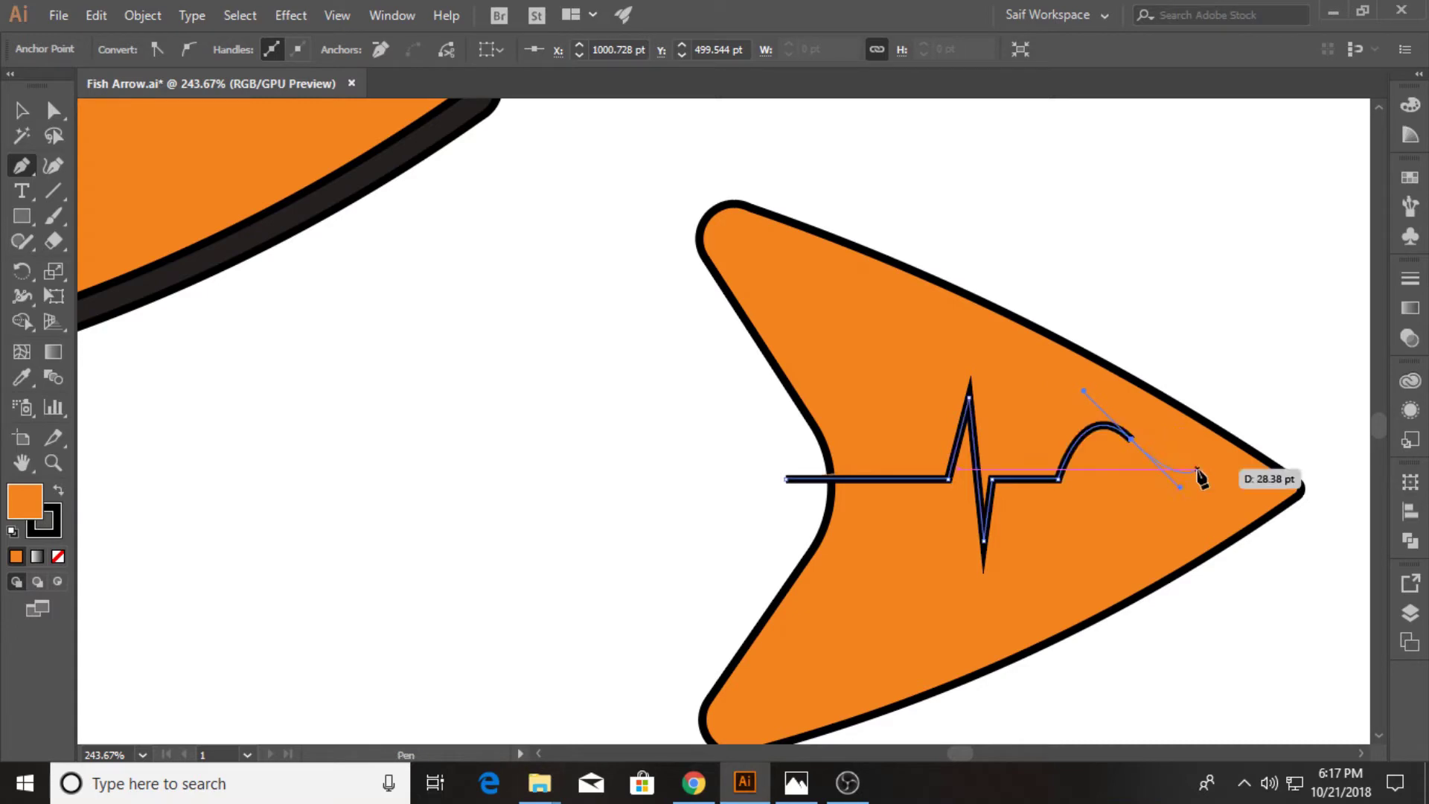
pyautogui.moveTo(1132, 442); pyautogui.dragTo(1135, 486)
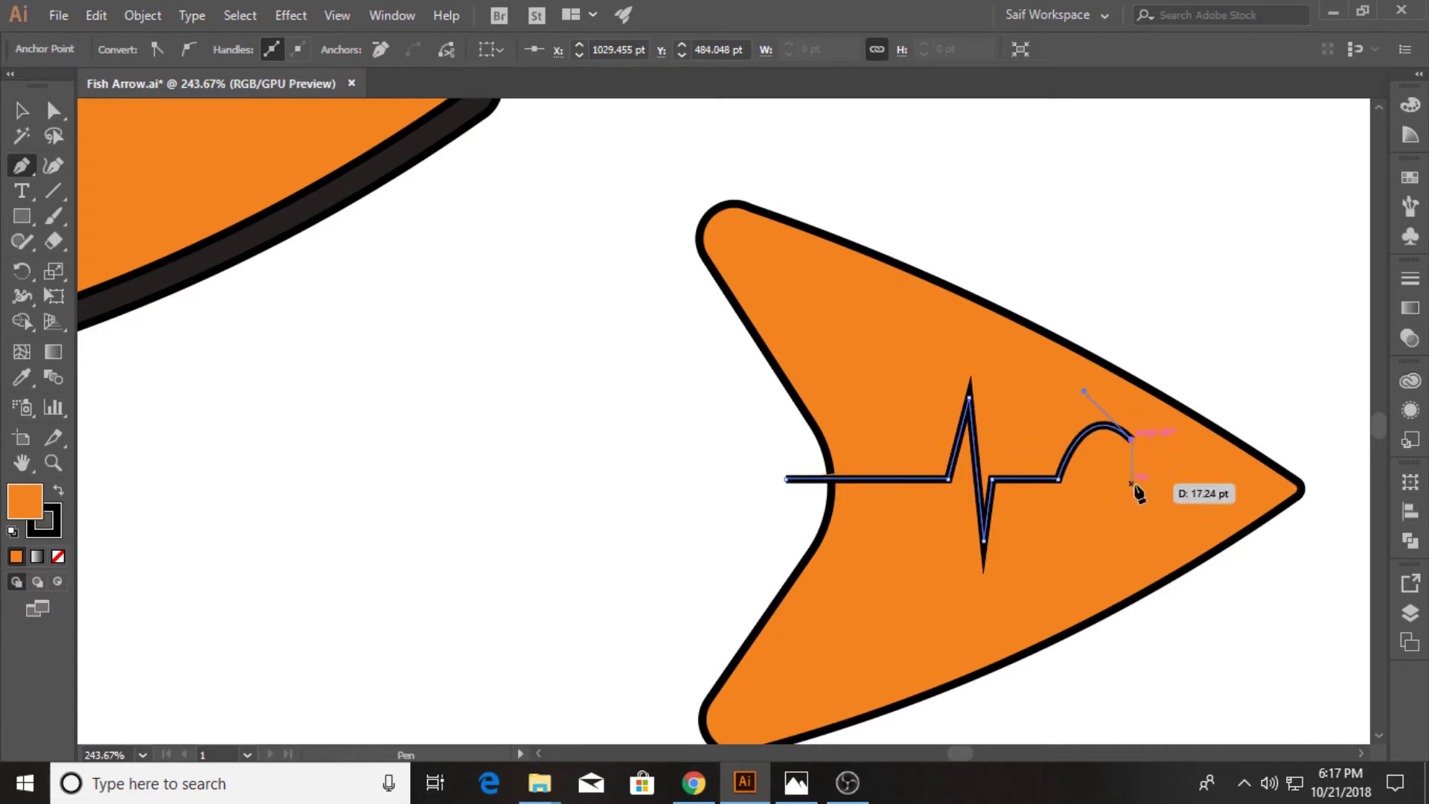
pyautogui.click(1331, 480)
pyautogui.click(755, 117)
pyautogui.click(587, 175)
pyautogui.click(583, 374)
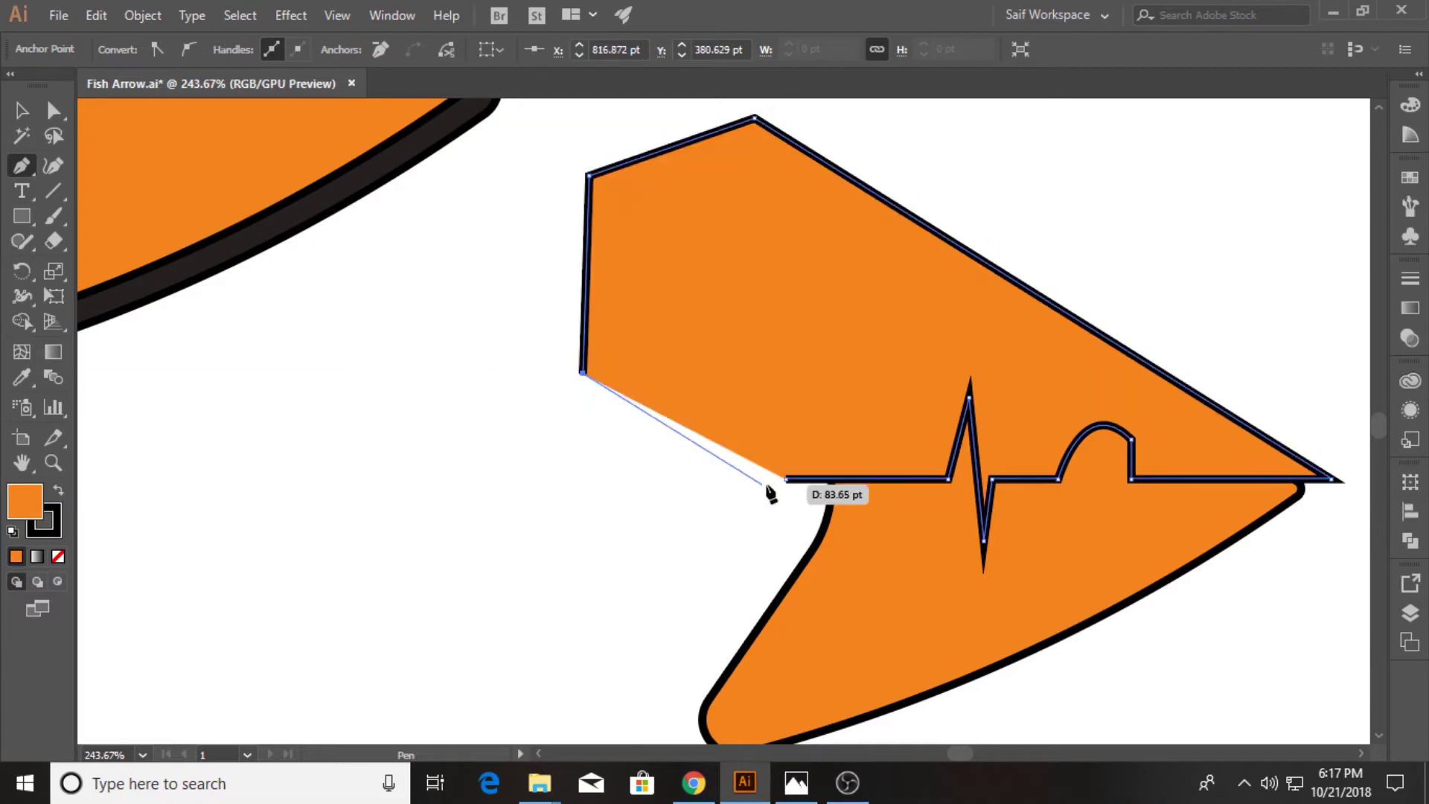
pyautogui.click(787, 478)
# - Select the drawn shape and arrowhead copy and apply Pathfinder Intersect
pyautogui.hotkey('ctrl', 'space')
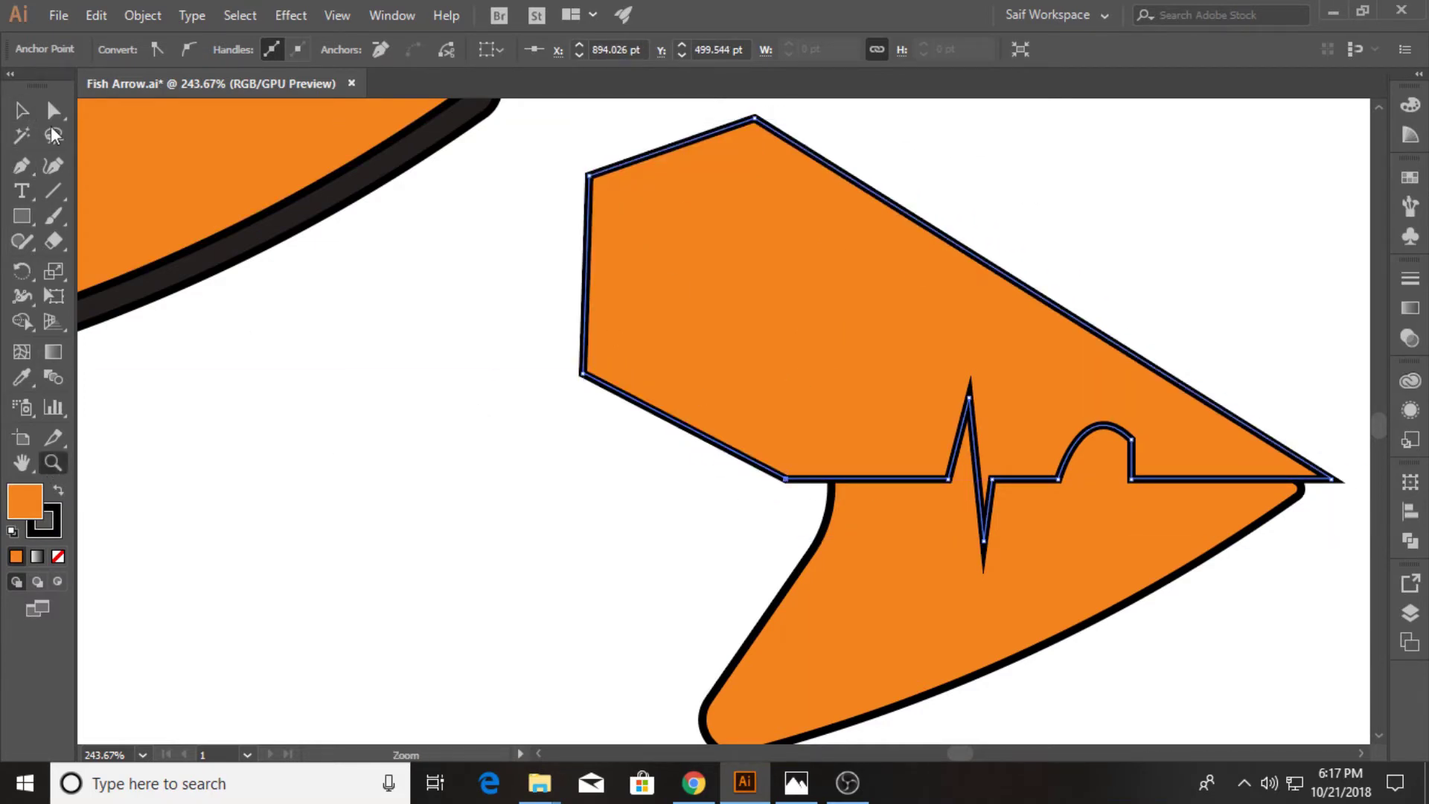
pyautogui.press('v')
pyautogui.keyDown('shift'); pyautogui.click(1159, 661); pyautogui.keyUp('shift')
pyautogui.click(1409, 541)
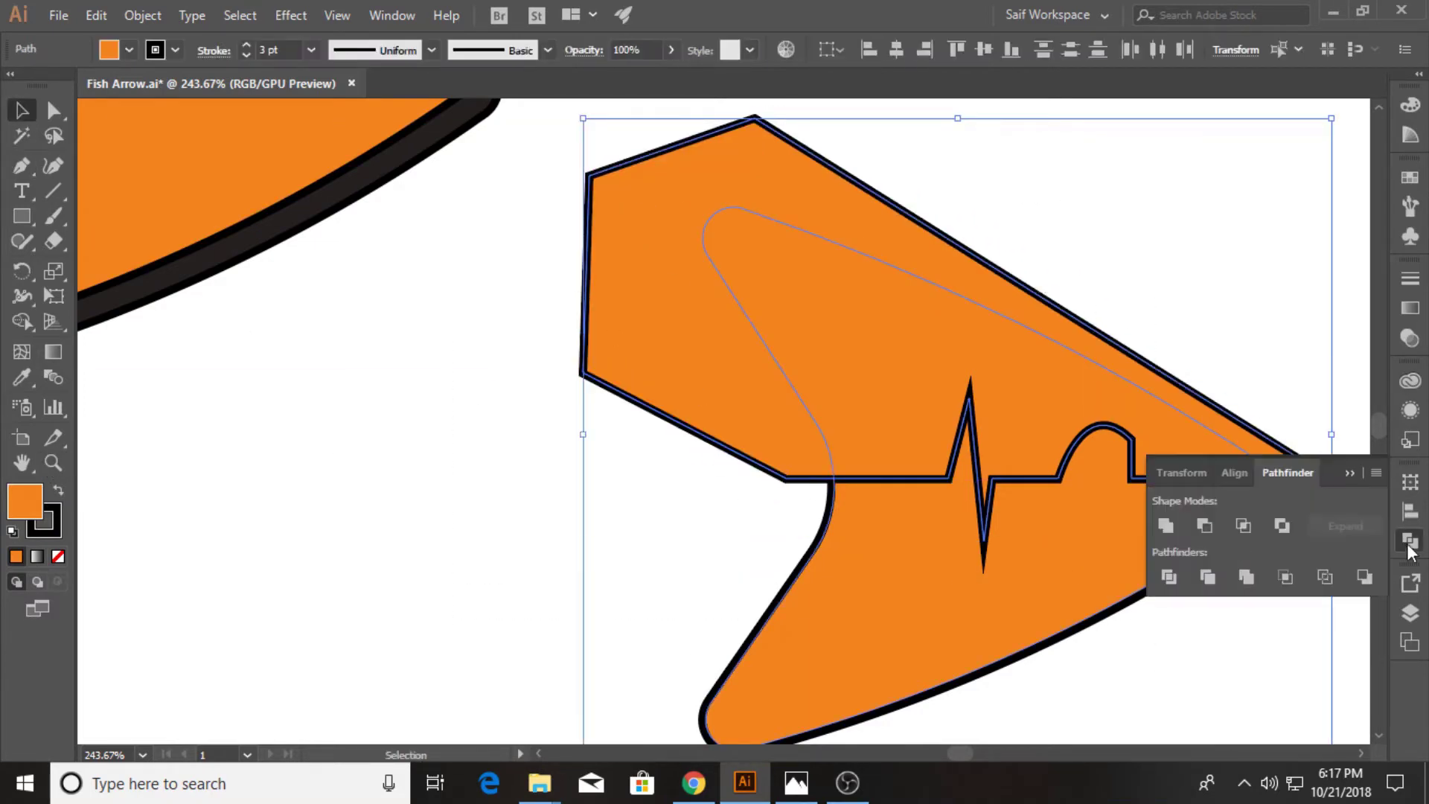
pyautogui.click(1242, 527)
# - Fill the trimmed fin piece with the light-orange swatch
pyautogui.scroll(-5, 622, 481)
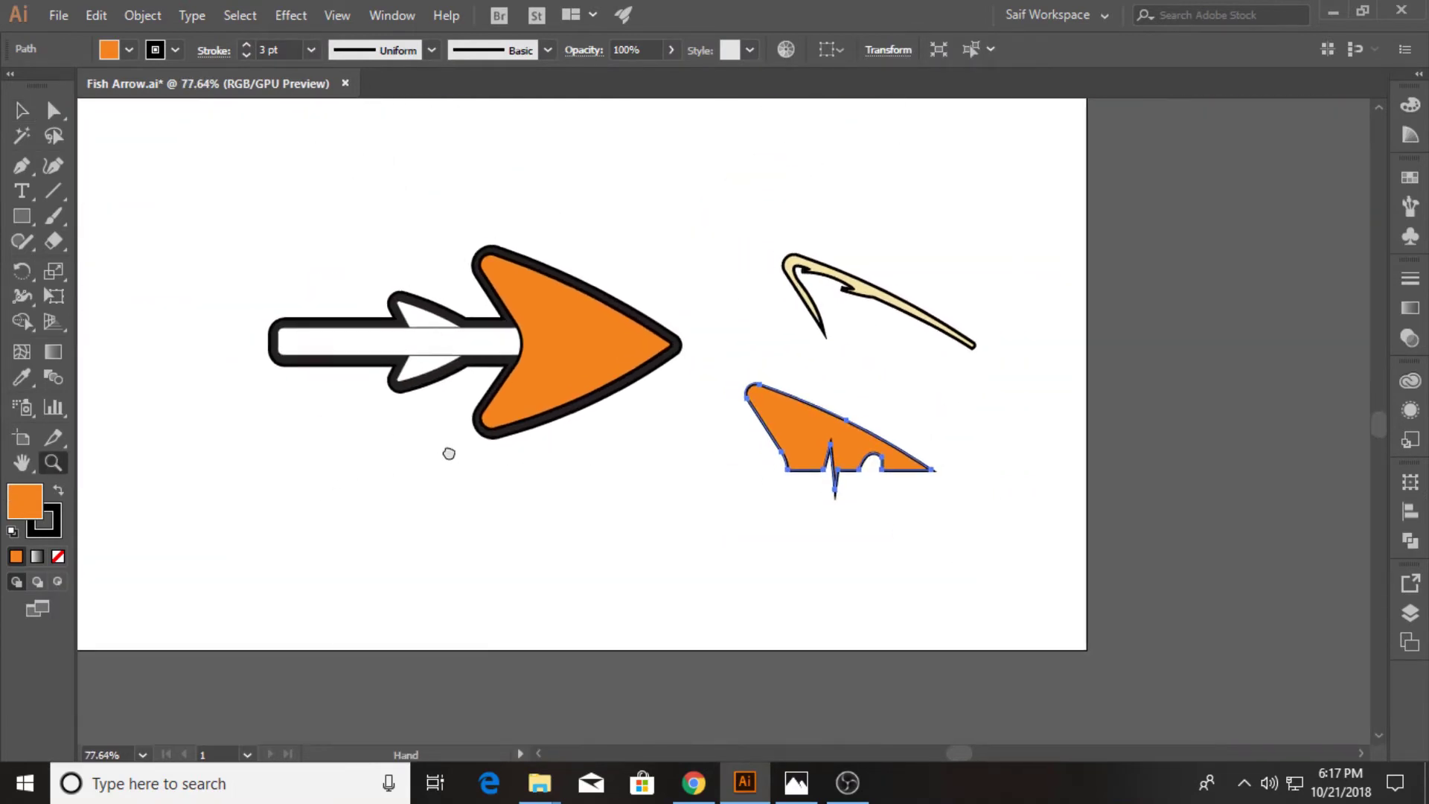
pyautogui.moveTo(448, 454); pyautogui.dragTo(621, 531)
pyautogui.press('v')
pyautogui.click(29, 379)
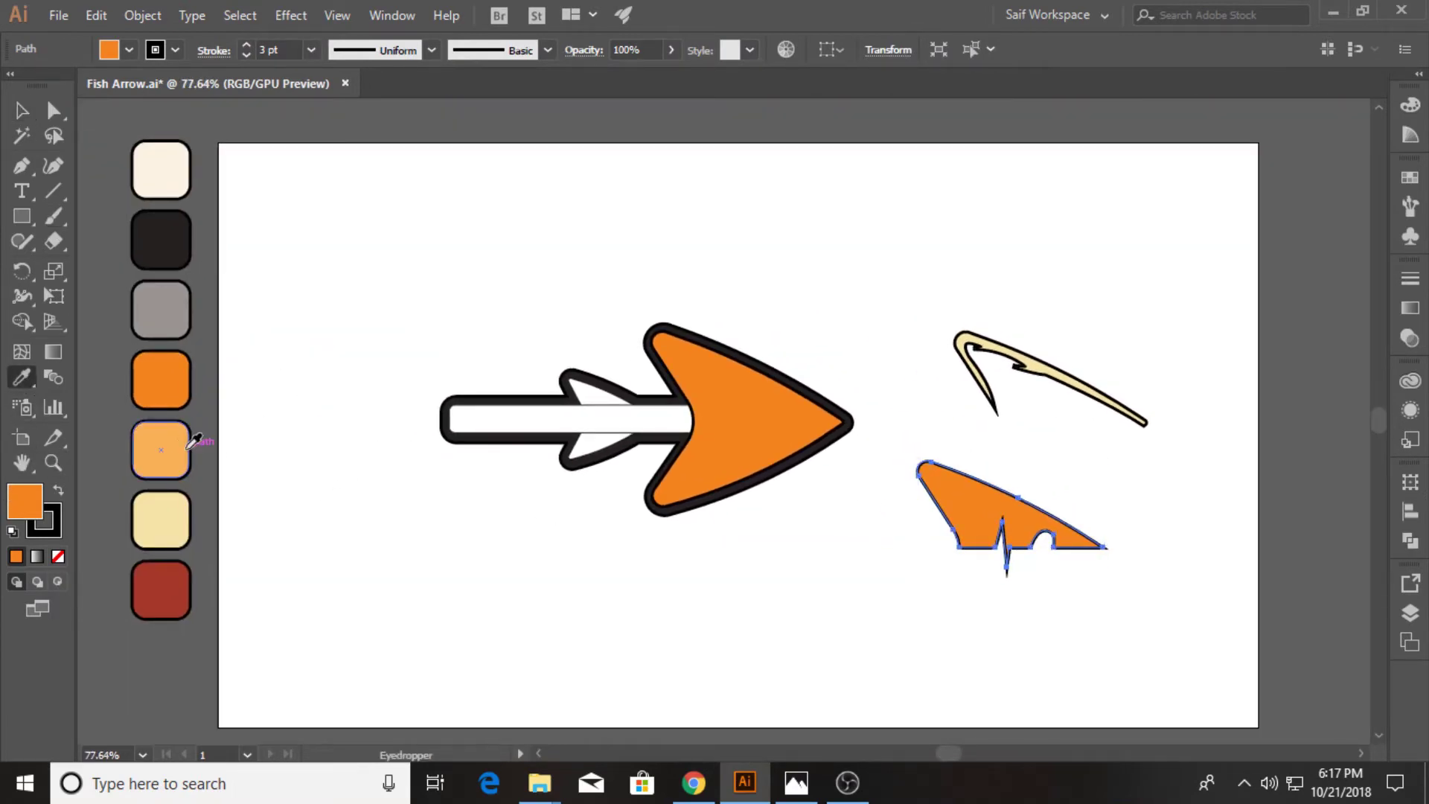
pyautogui.click(161, 449)
pyautogui.press('v')
# - Set stroke to None on the cream sliver and fin, then stack the sliver on the fin's top
pyautogui.moveTo(902, 273); pyautogui.dragTo(1040, 549)
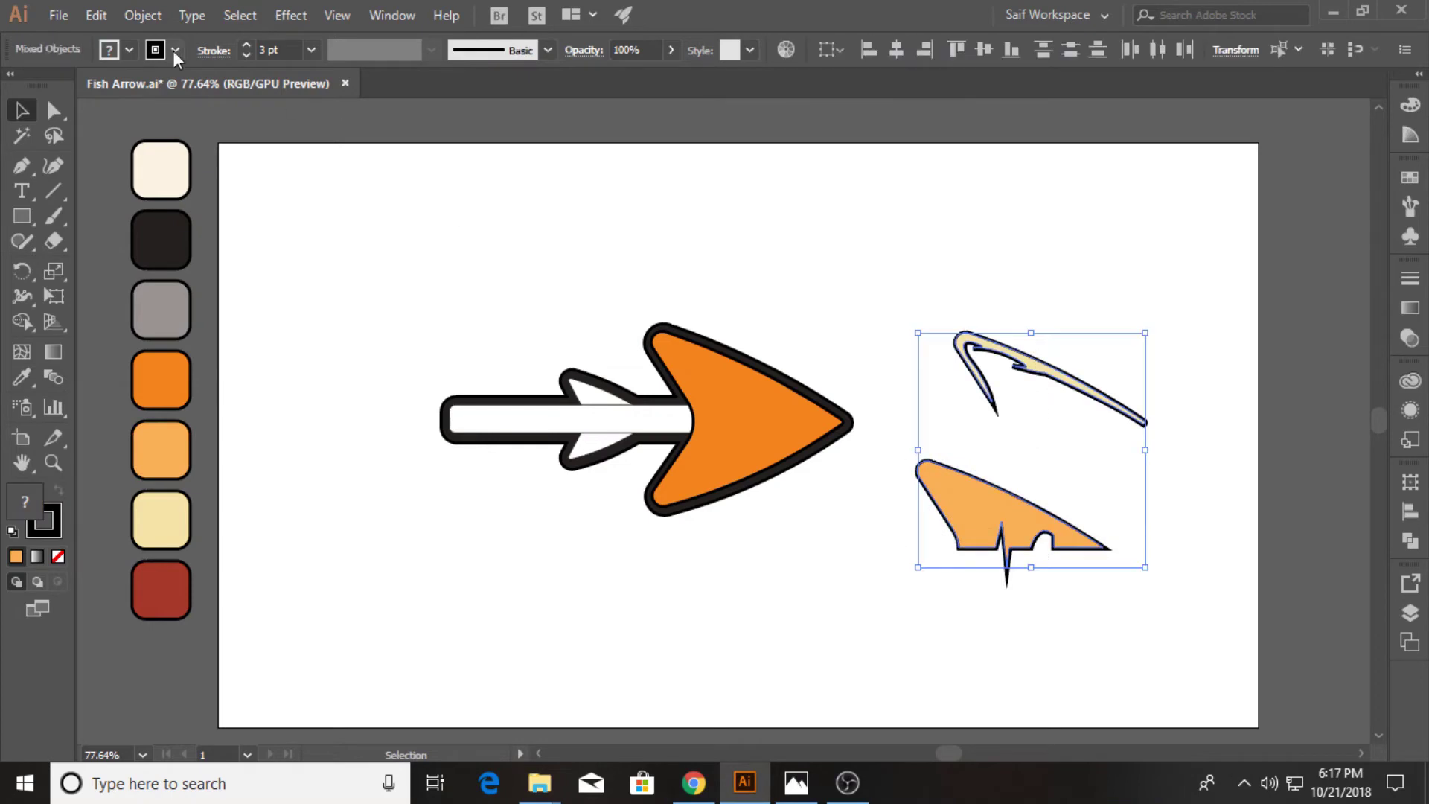
pyautogui.click(175, 50)
pyautogui.click(15, 90)
pyautogui.click(715, 191)
pyautogui.moveTo(1047, 377); pyautogui.dragTo(1010, 506)
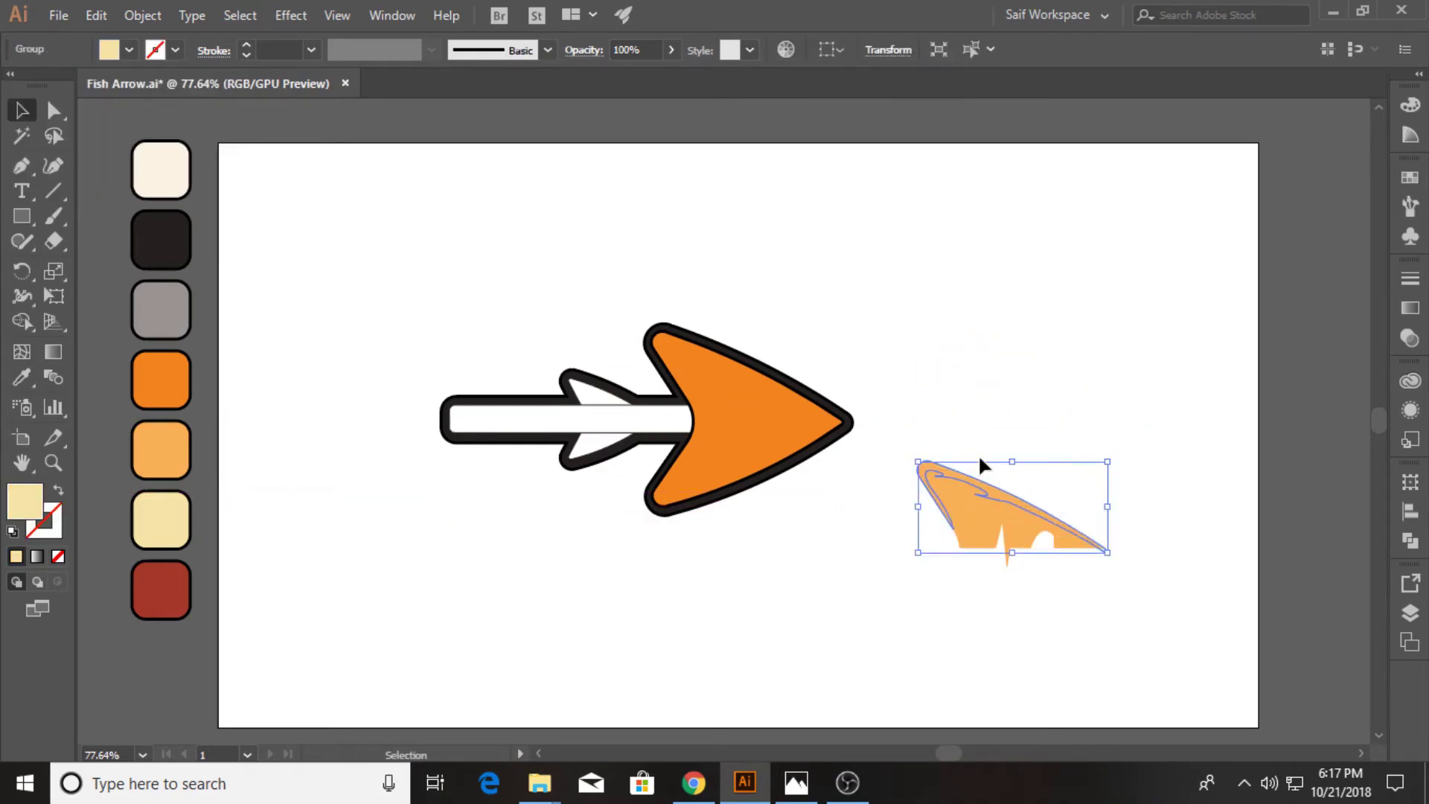
# - Move both shading pieces onto the main arrowhead and place an orange arrowhead copy nearby
pyautogui.moveTo(963, 386); pyautogui.dragTo(1058, 597)
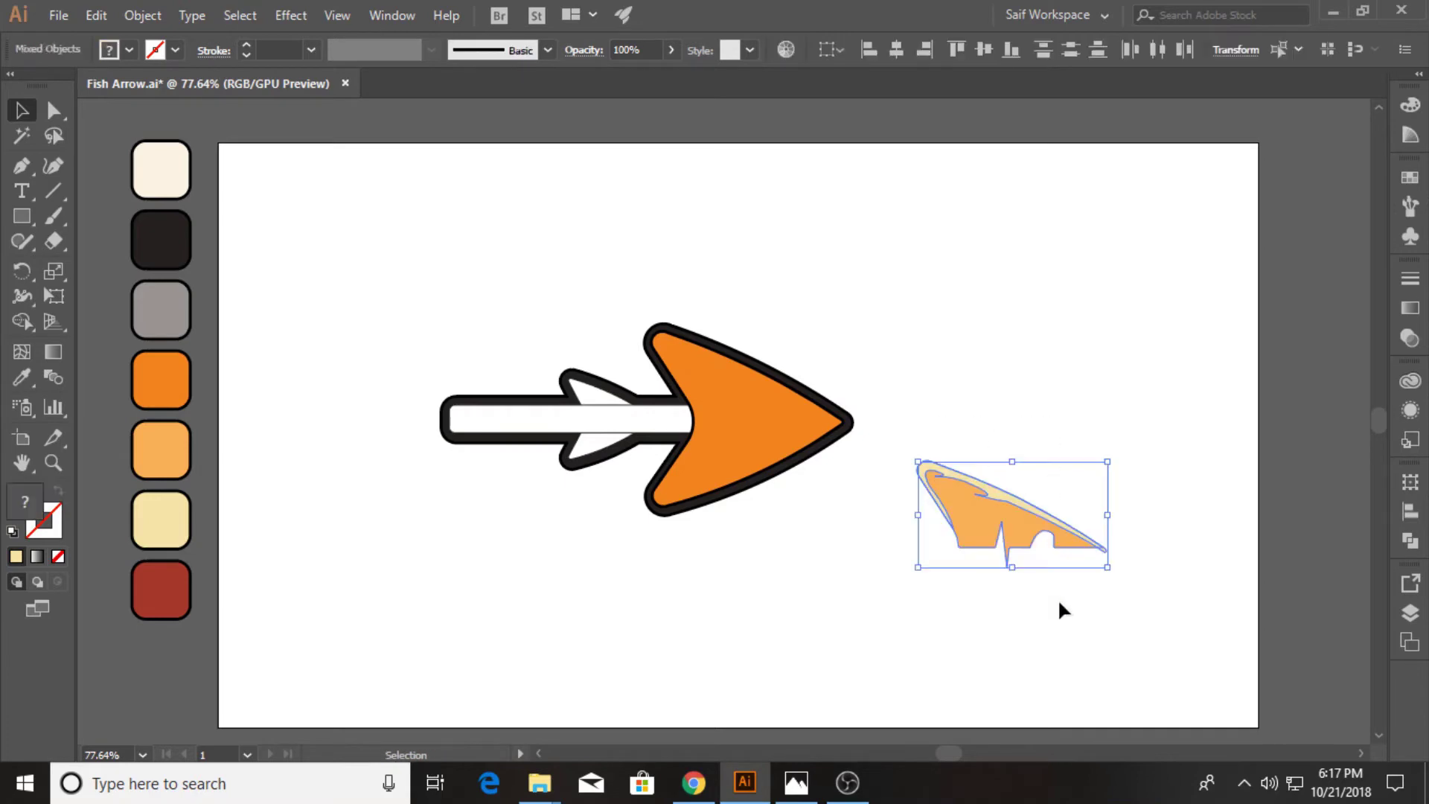
pyautogui.moveTo(940, 500); pyautogui.dragTo(752, 401)
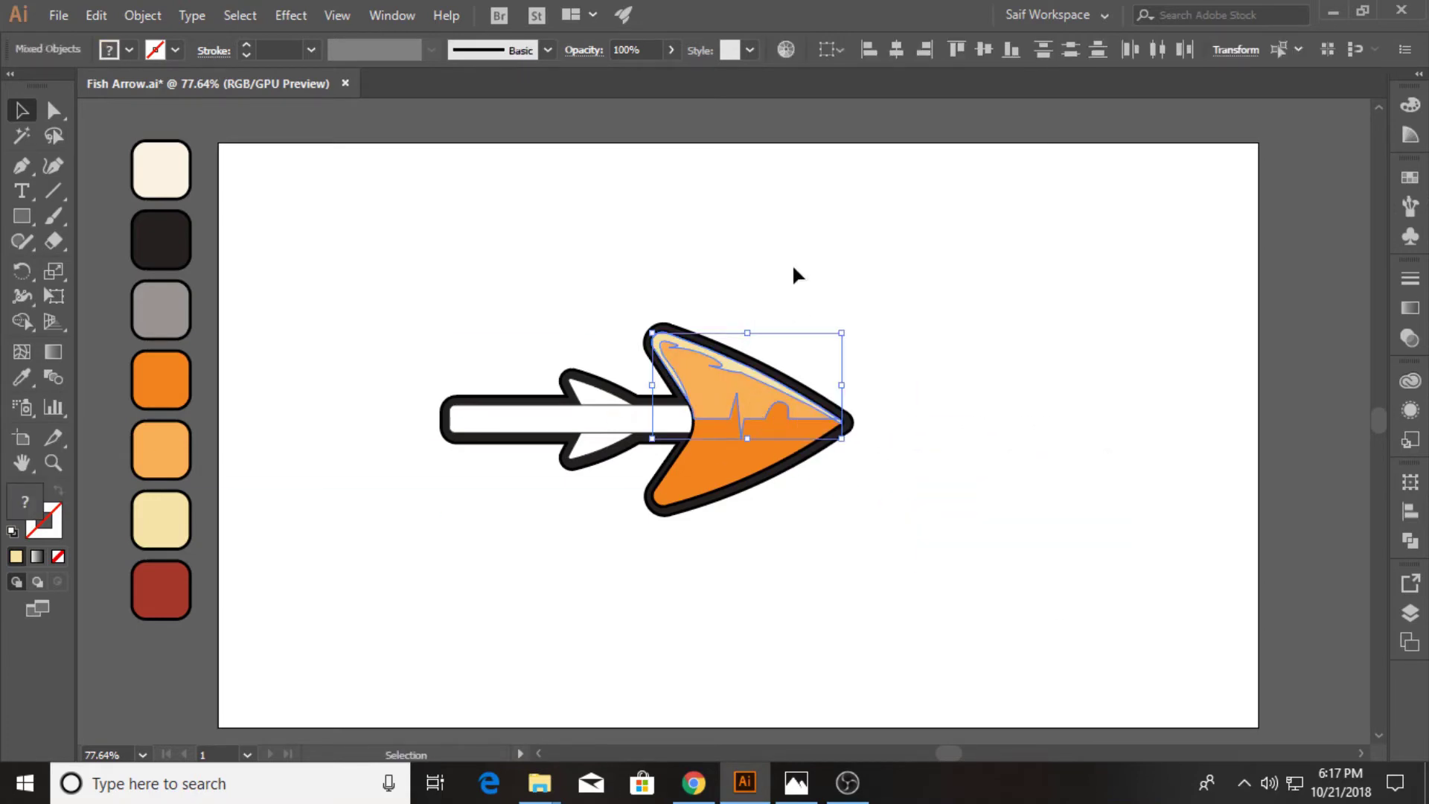
pyautogui.click(792, 262)
pyautogui.click(52, 463)
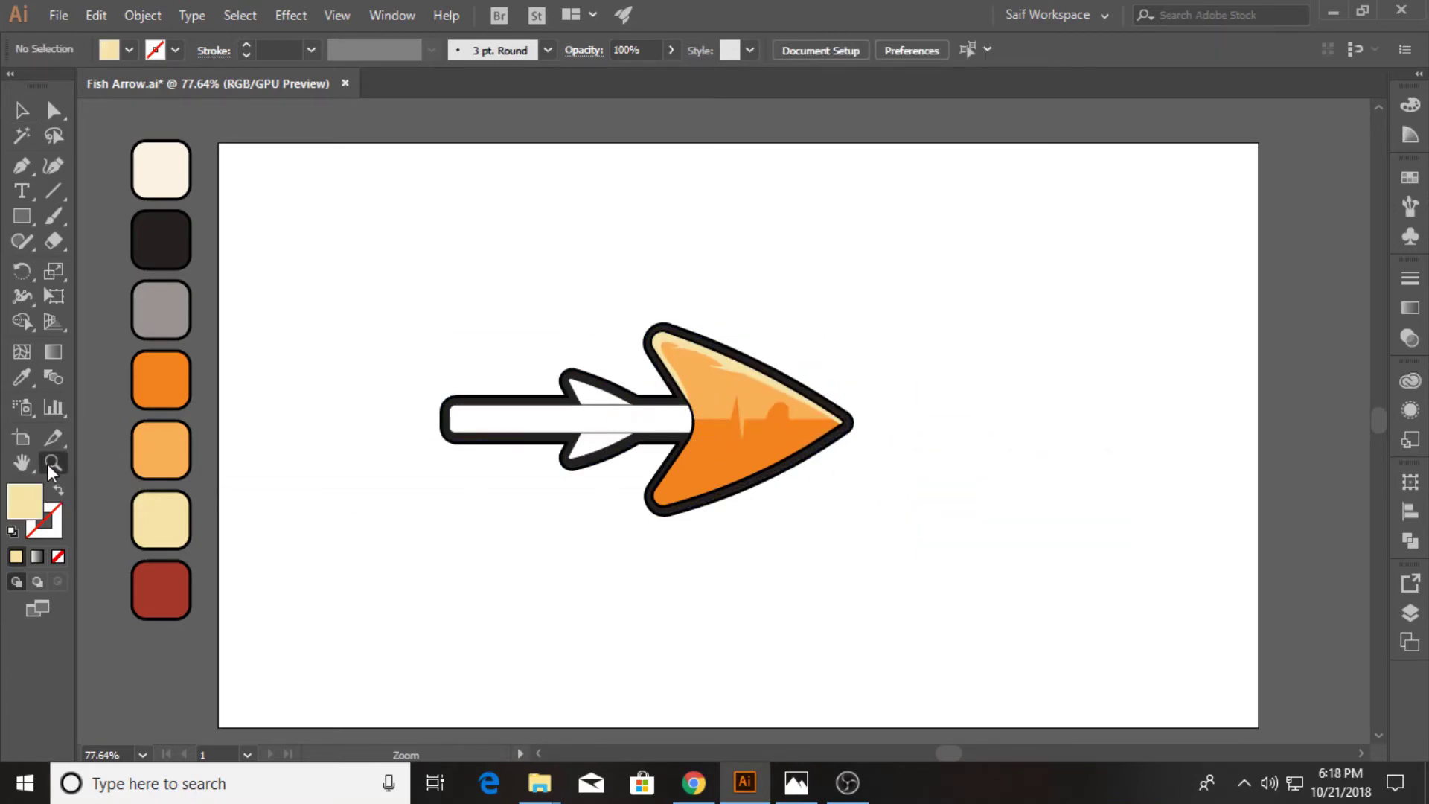
pyautogui.click(582, 539)
pyautogui.moveTo(882, 501)
pyautogui.mouseDown()
pyautogui.moveTo(675, 466)
pyautogui.moveTo(606, 493)
pyautogui.mouseUp()
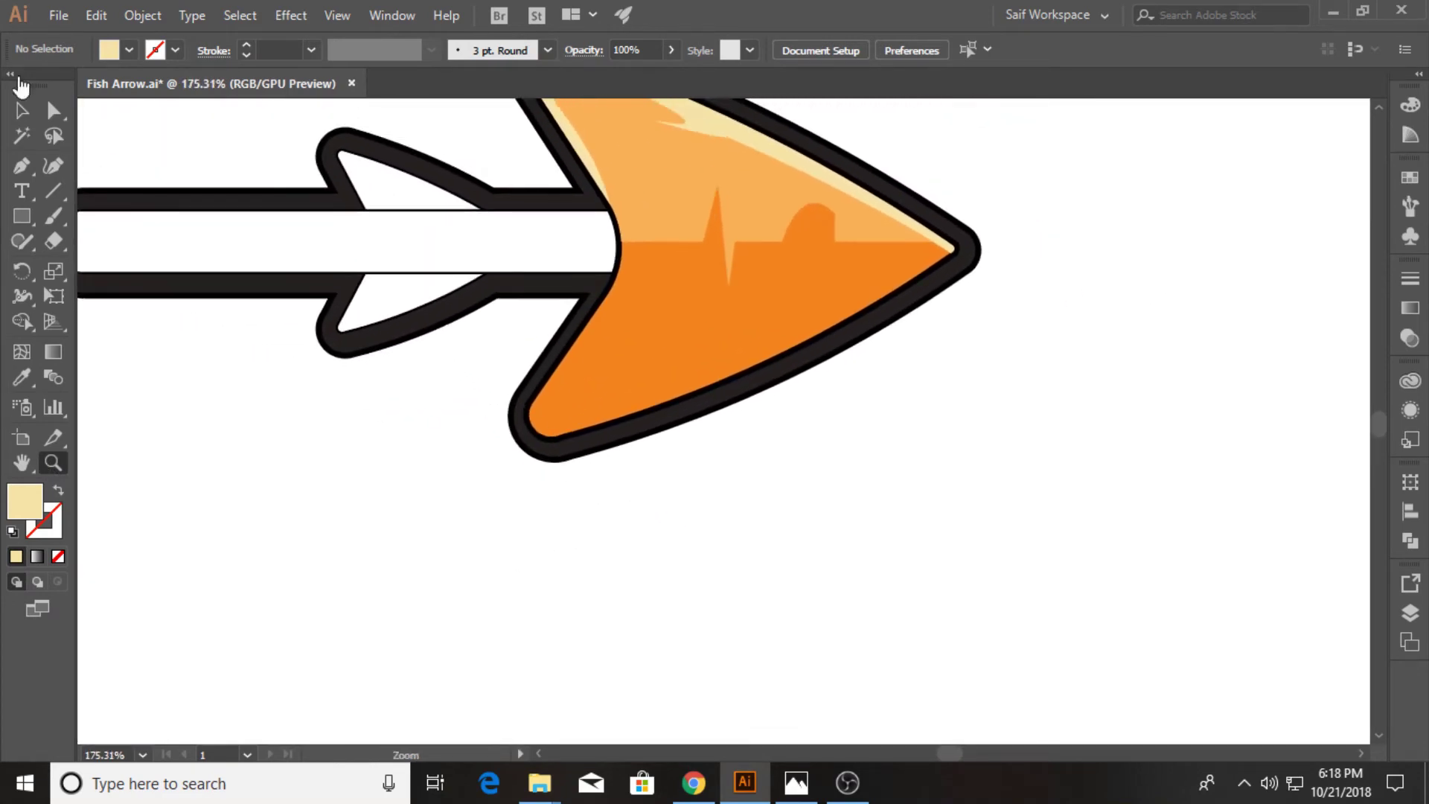
pyautogui.press('v')
pyautogui.moveTo(755, 345); pyautogui.dragTo(1125, 631)
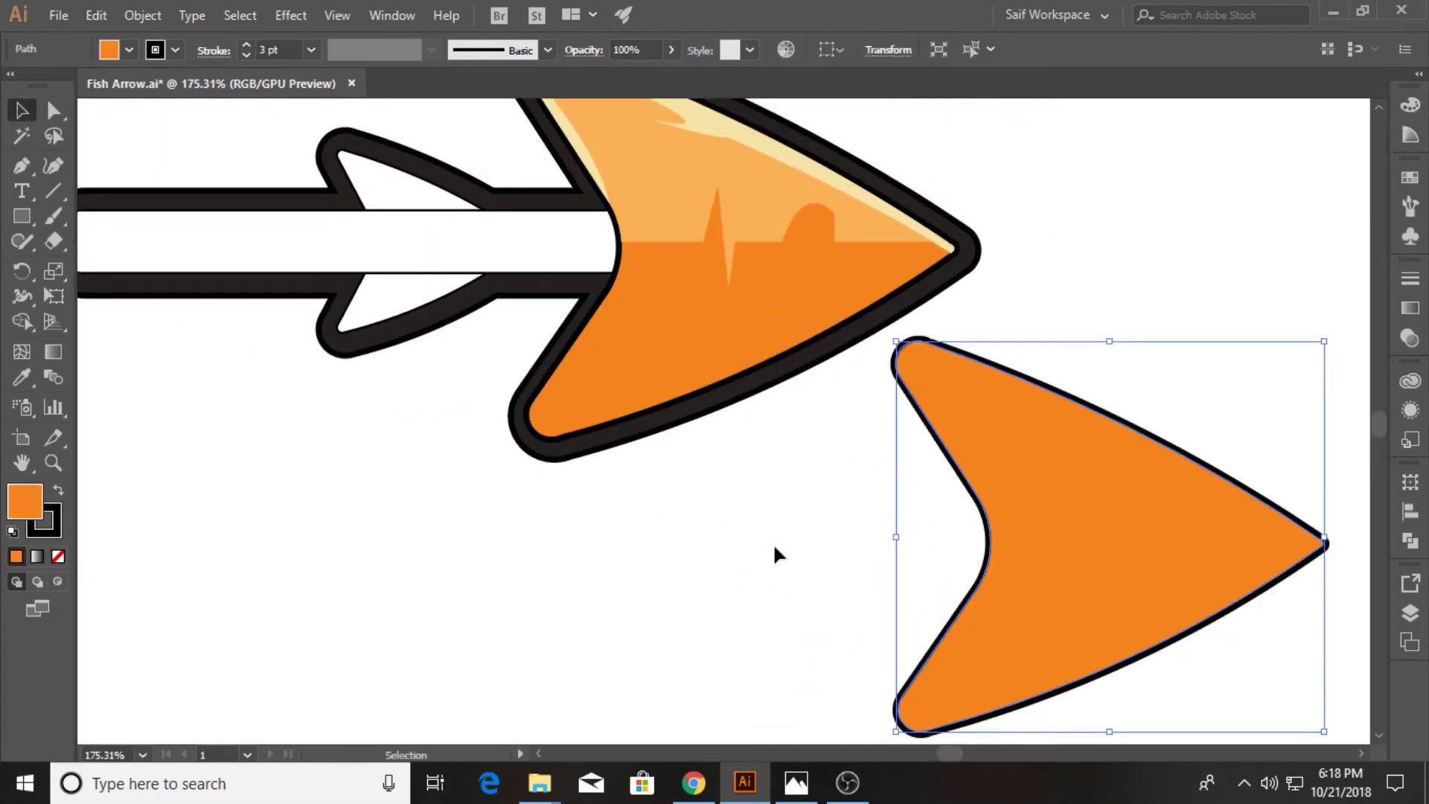
# - Draw curved pen points along the copy's inner notch, lower edge and tip
pyautogui.press('p')
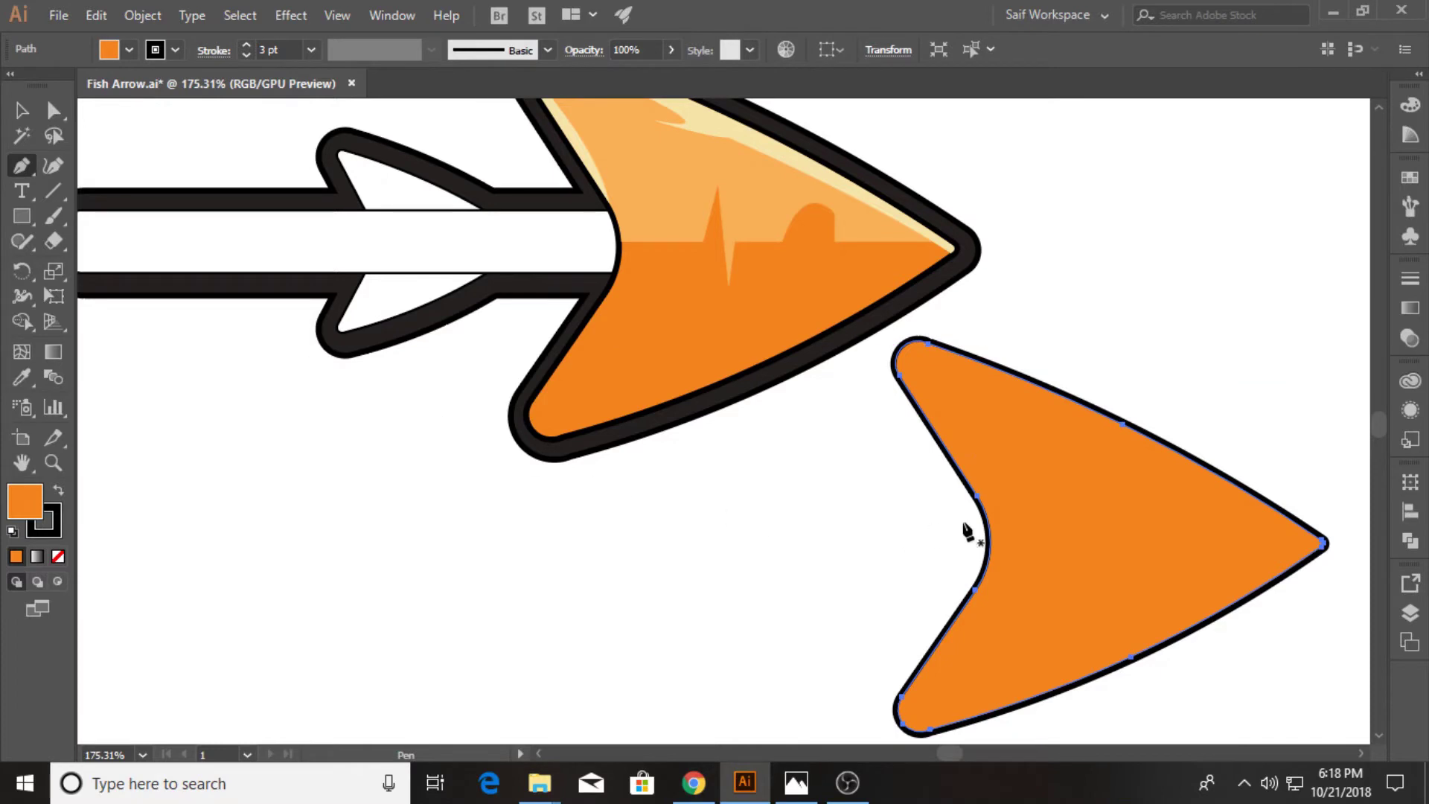
pyautogui.moveTo(968, 527)
pyautogui.mouseDown()
pyautogui.moveTo(921, 683)
pyautogui.moveTo(872, 731)
pyautogui.moveTo(836, 732)
pyautogui.mouseUp()
pyautogui.hotkey('ctrl', 'z')
pyautogui.scroll(-5, 893, 595)
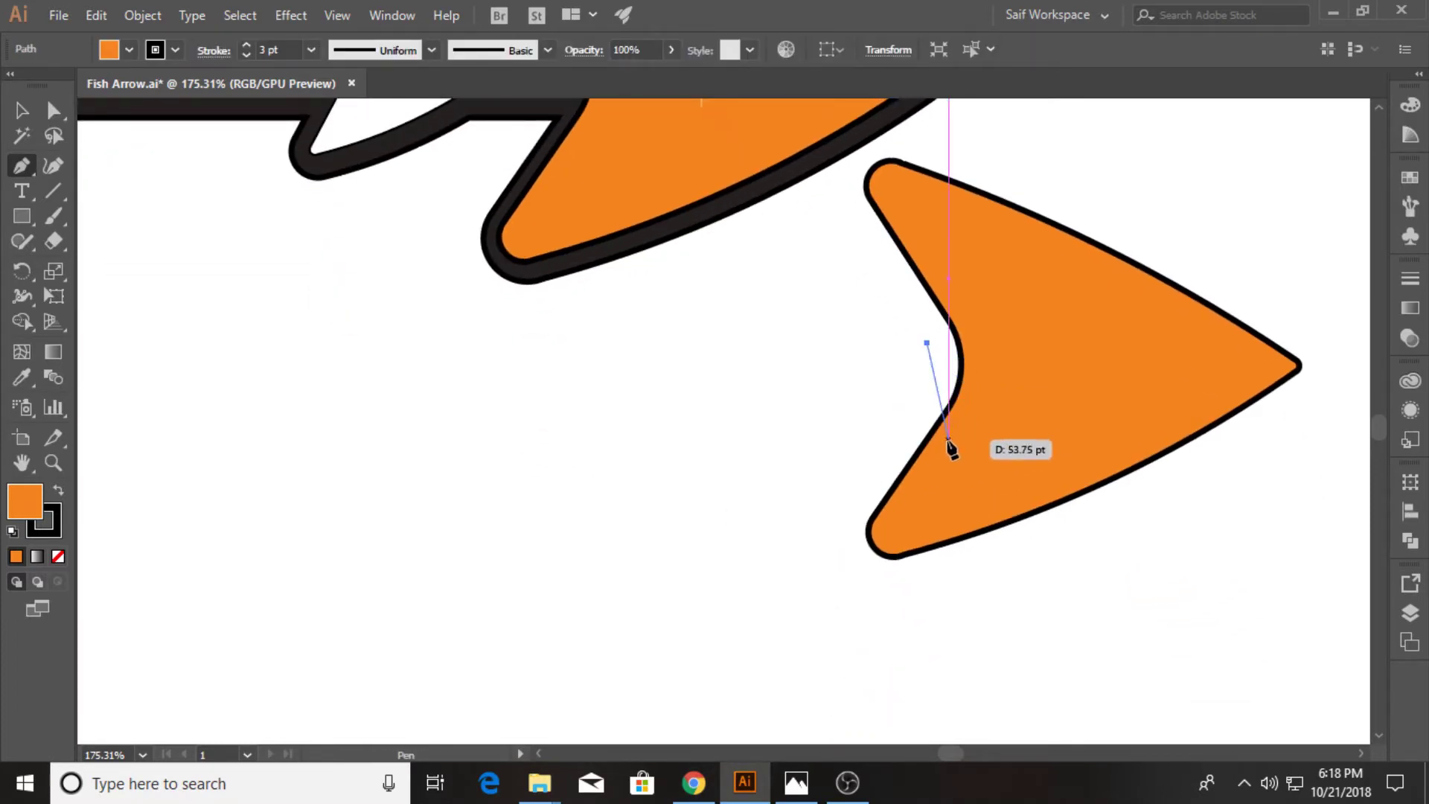
pyautogui.moveTo(951, 447); pyautogui.dragTo(884, 551)
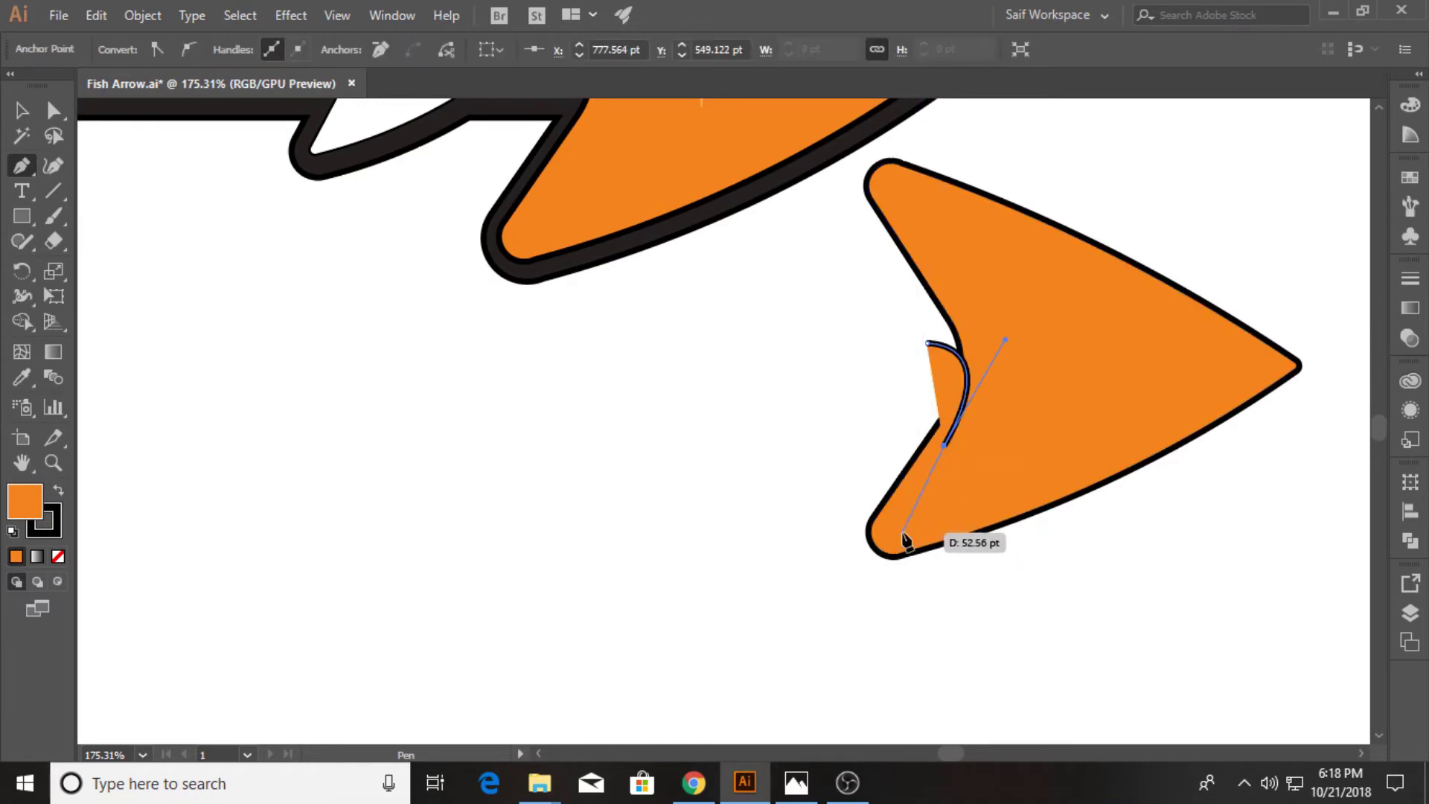
pyautogui.moveTo(913, 538); pyautogui.dragTo(998, 501)
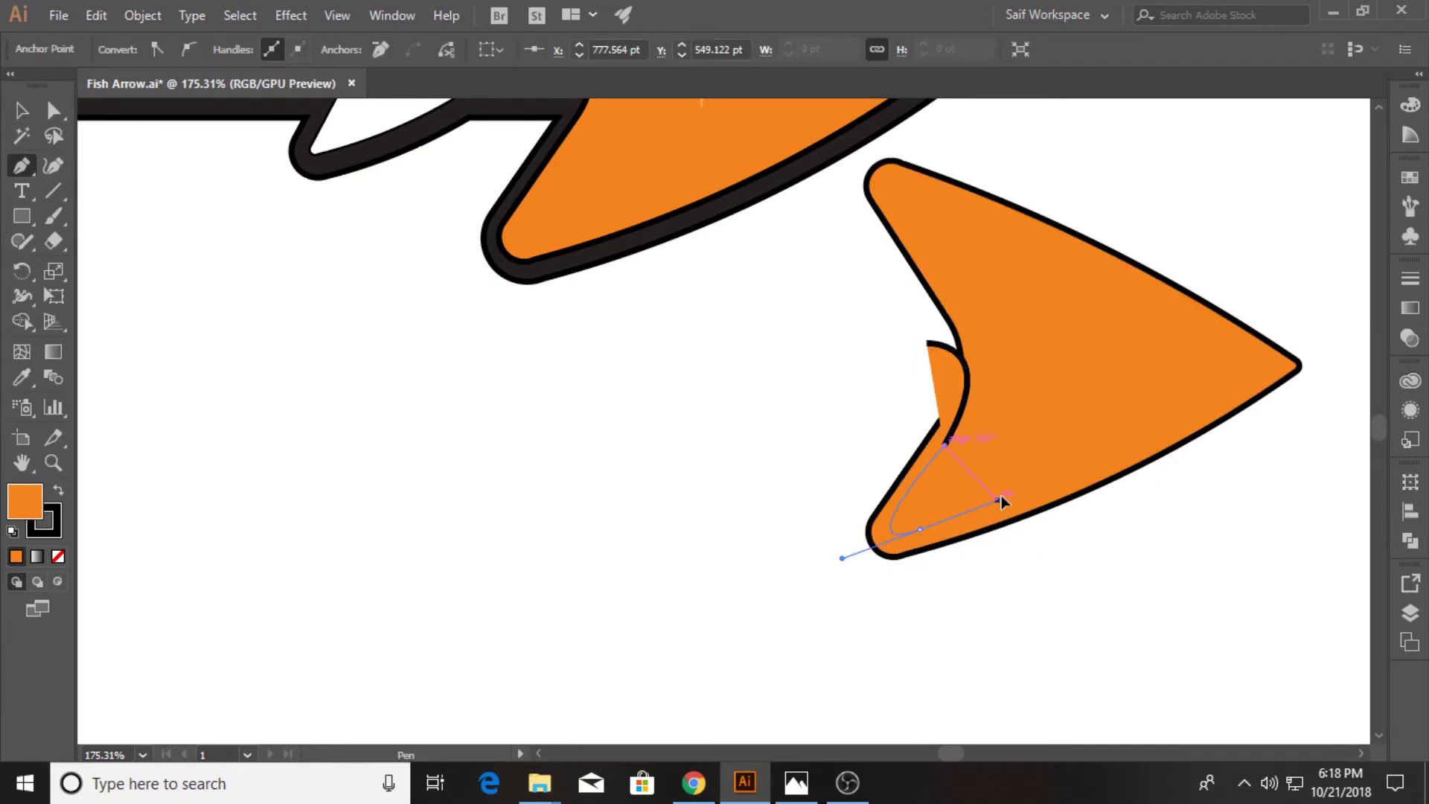
pyautogui.click(904, 527)
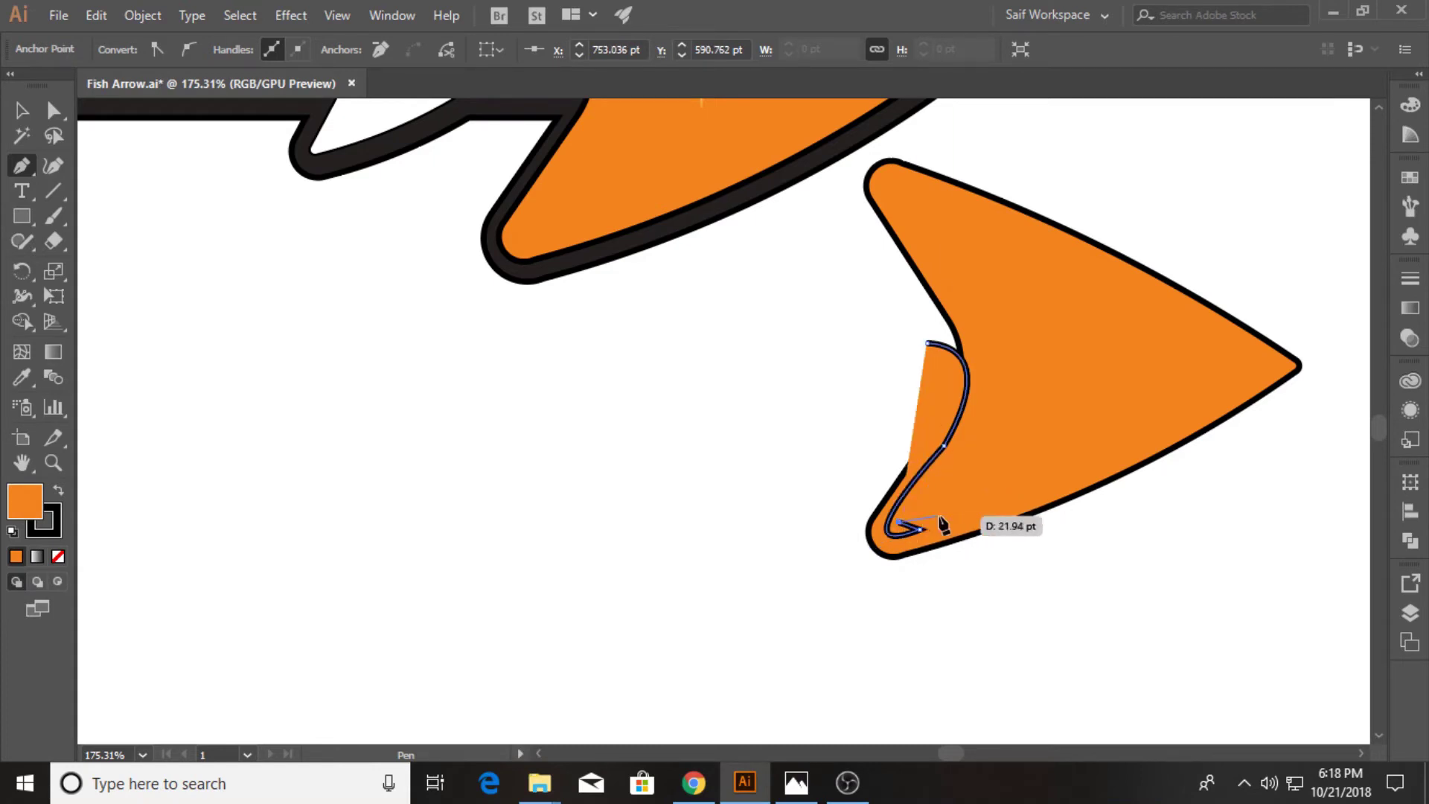
pyautogui.moveTo(1119, 463)
pyautogui.mouseDown()
pyautogui.moveTo(1167, 444)
pyautogui.moveTo(1016, 477)
pyautogui.moveTo(1043, 470)
pyautogui.mouseUp()
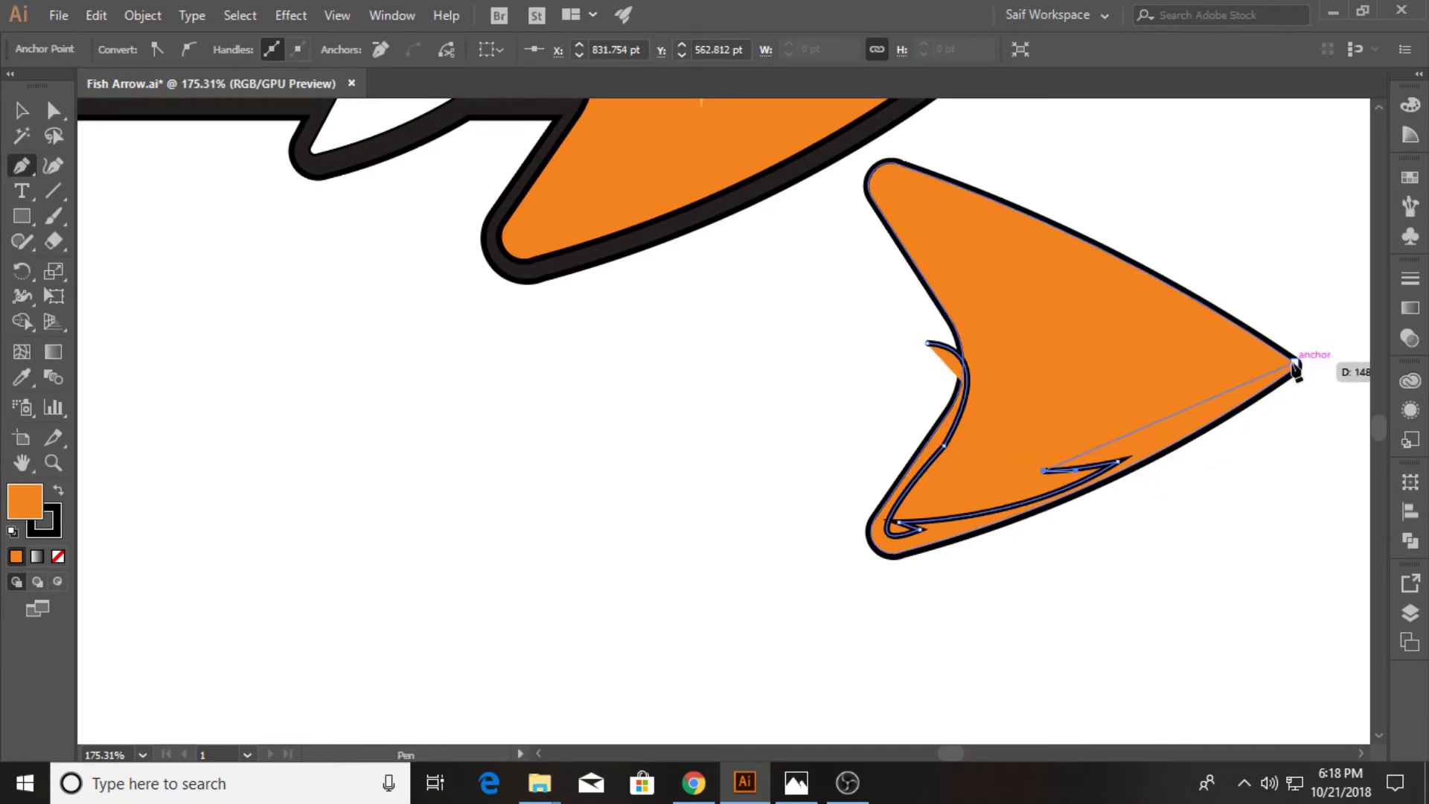
pyautogui.moveTo(1297, 363); pyautogui.dragTo(1346, 304)
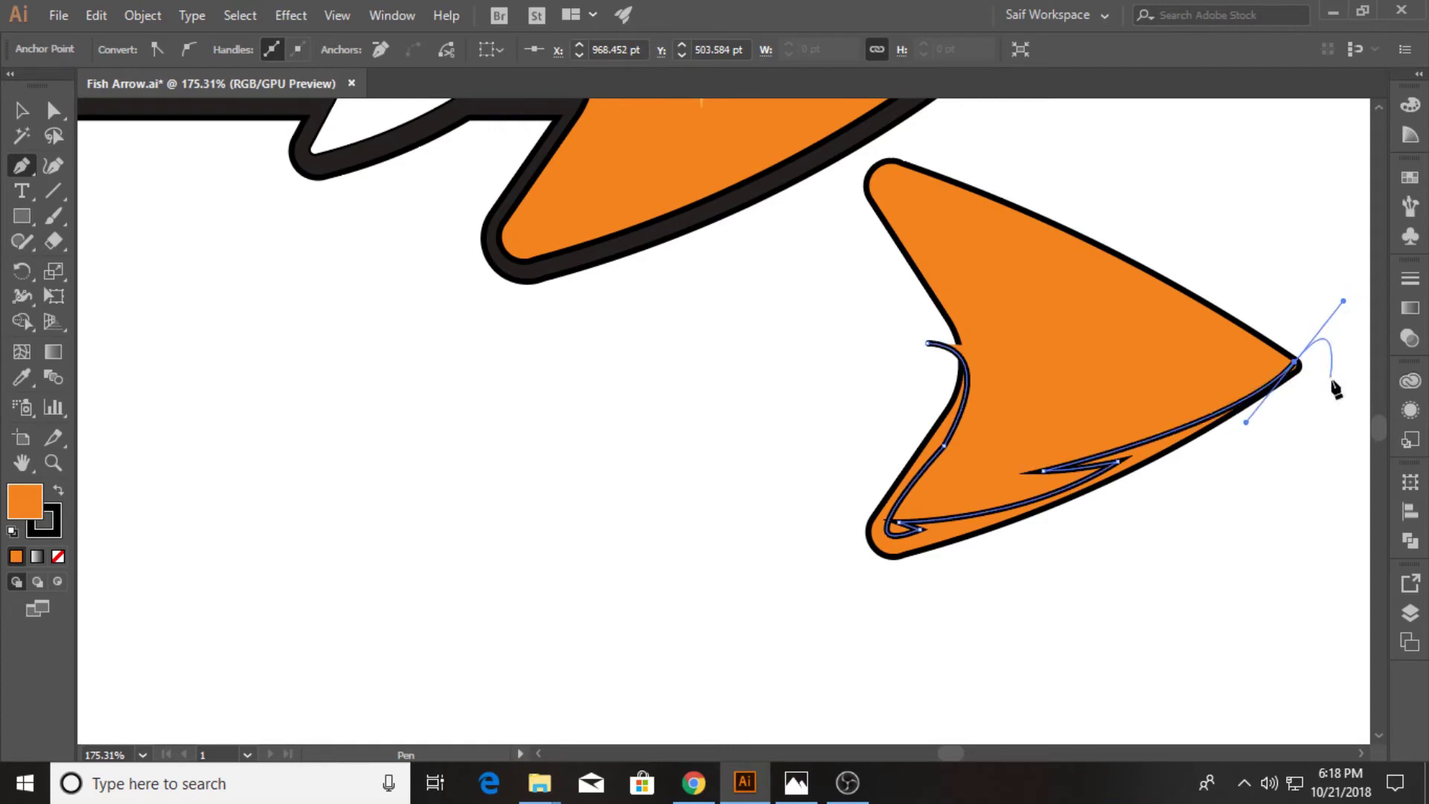
# - Close the shape outside the copy and Pathfinder-Intersect it with the arrowhead copy
pyautogui.click(1332, 402)
pyautogui.click(908, 635)
pyautogui.click(745, 622)
pyautogui.click(819, 444)
pyautogui.click(931, 347)
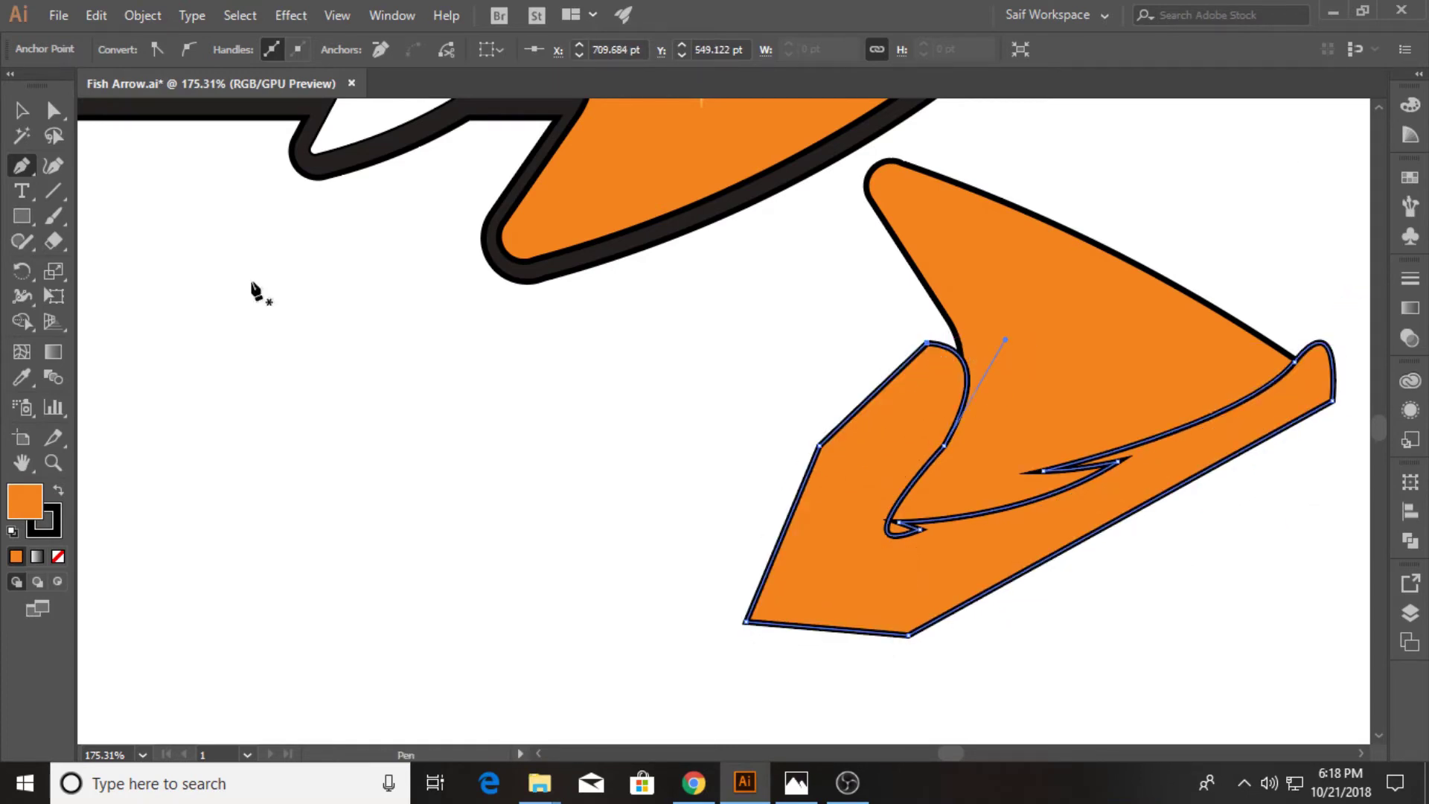
pyautogui.press('v')
pyautogui.click(1101, 233)
pyautogui.click(1409, 542)
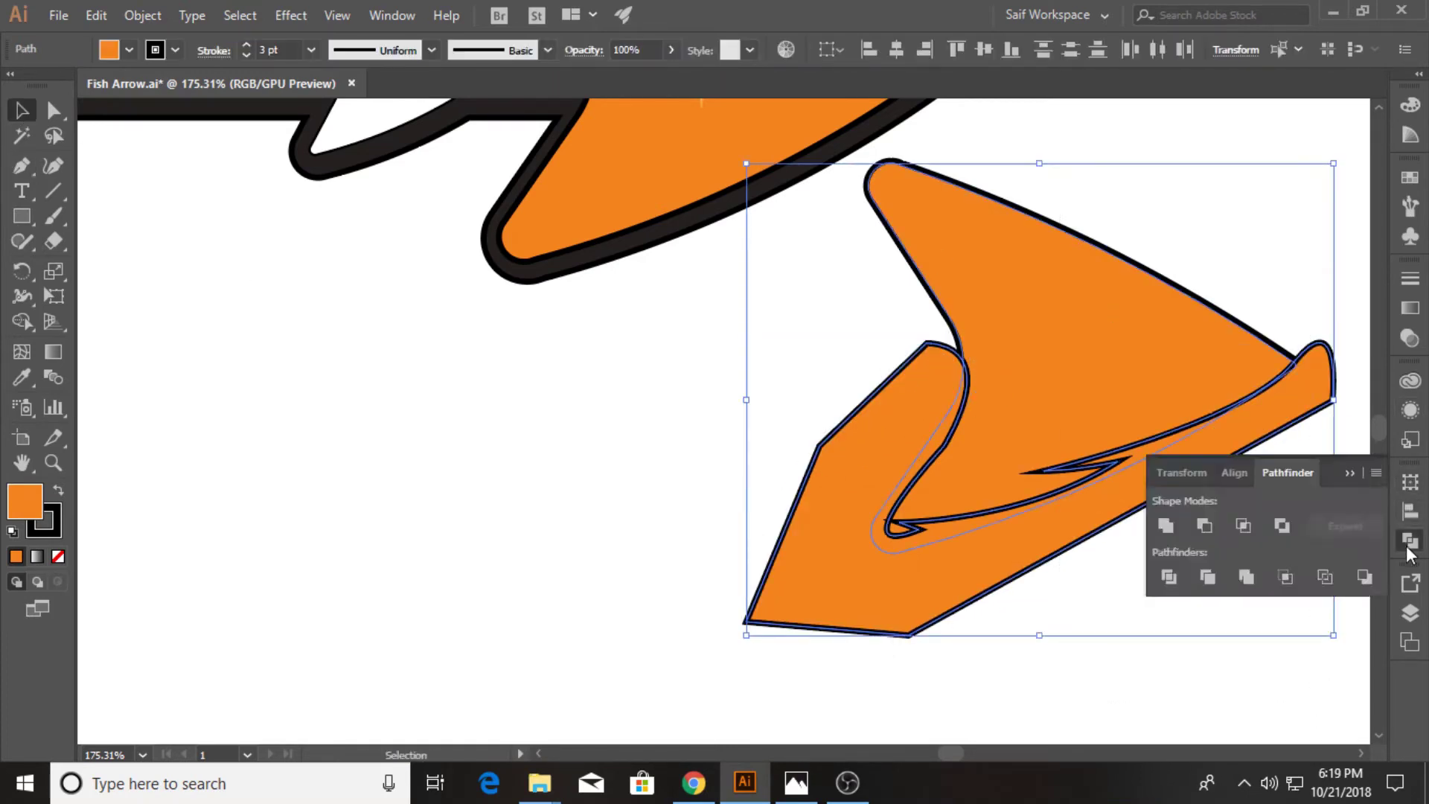
pyautogui.click(1244, 526)
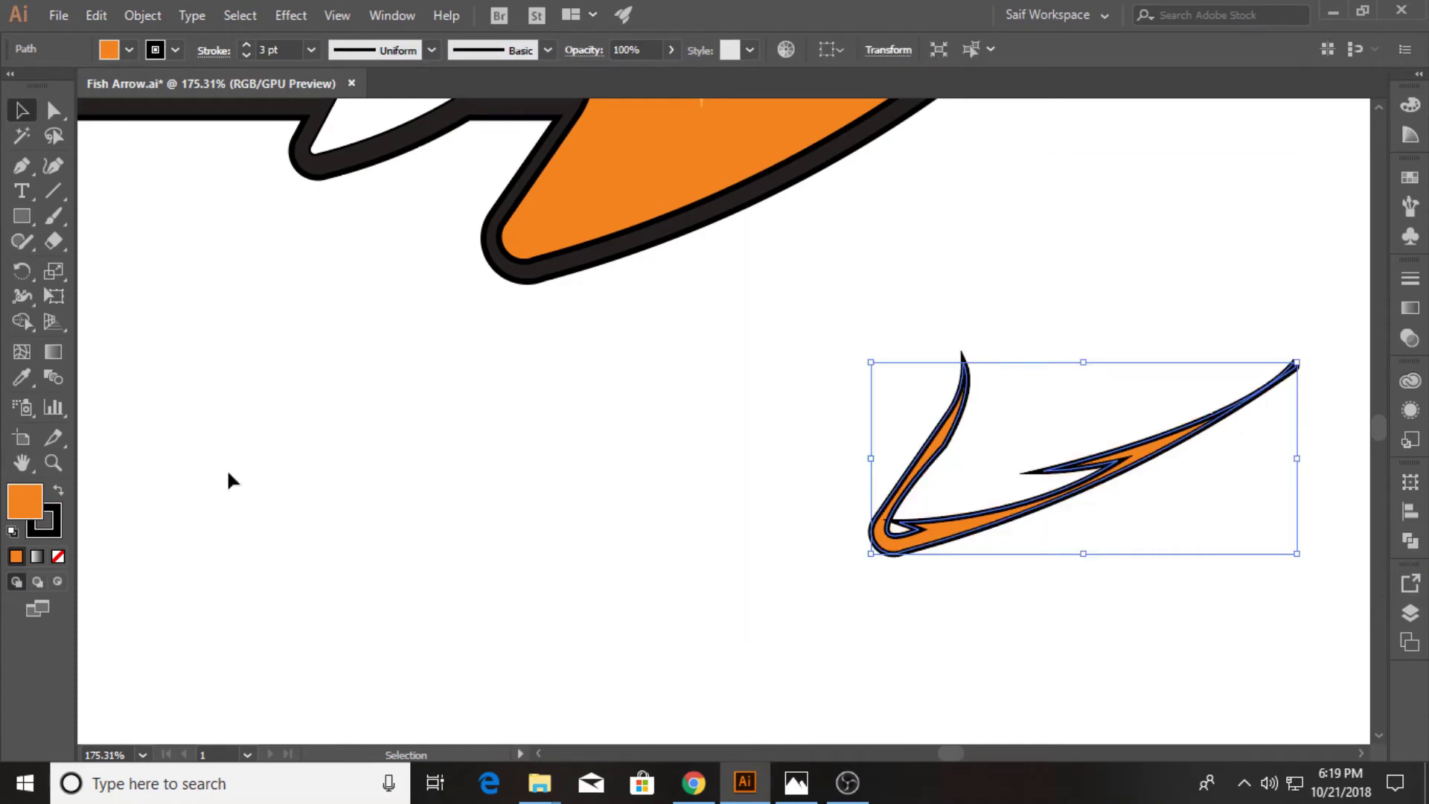
# - Fill the sliver dark red, remove its stroke, and move it onto the arrowhead's underside
pyautogui.press('z')
pyautogui.moveTo(810, 312); pyautogui.dragTo(497, 231)
pyautogui.press('i')
pyautogui.click(202, 497)
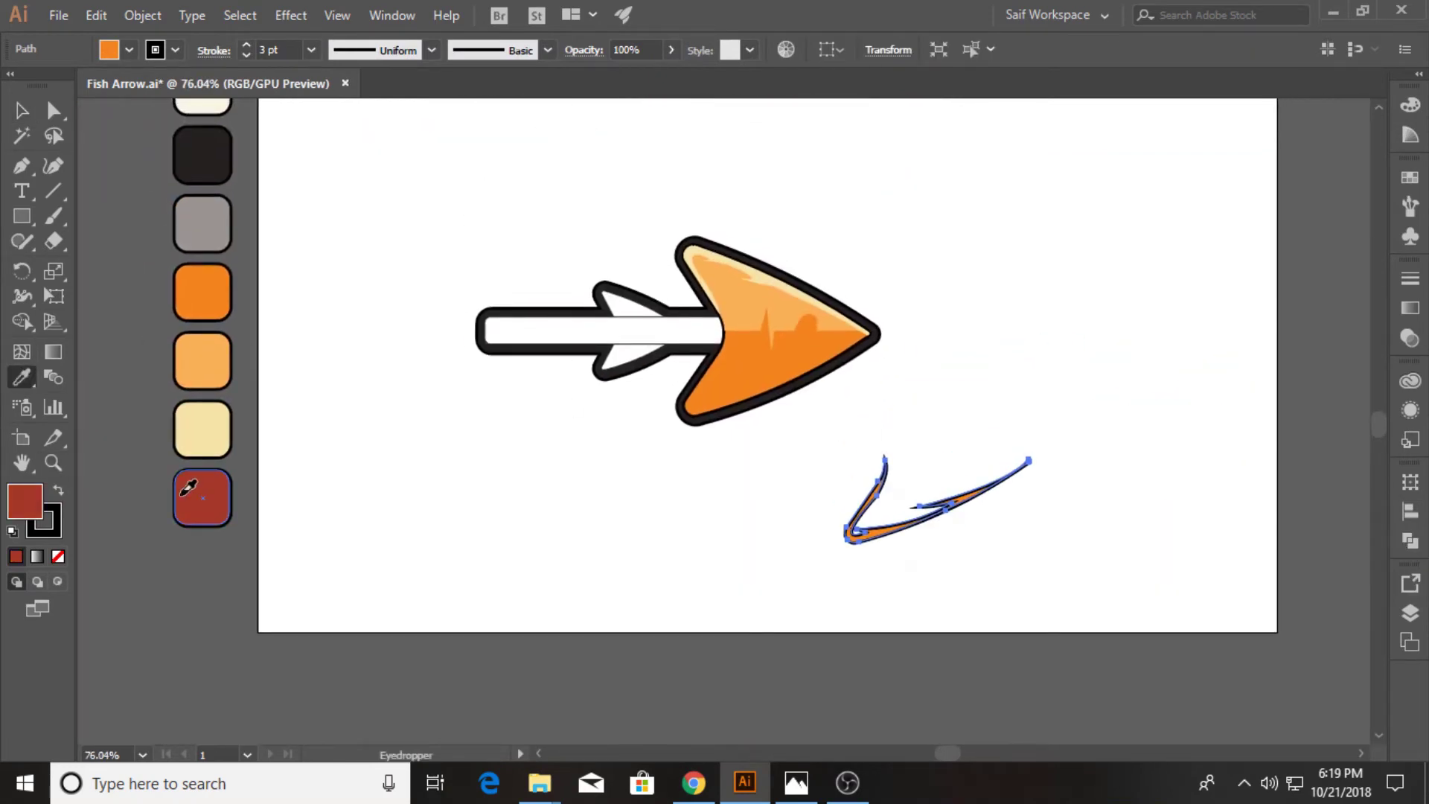
pyautogui.press('v')
pyautogui.click(175, 51)
pyautogui.click(13, 85)
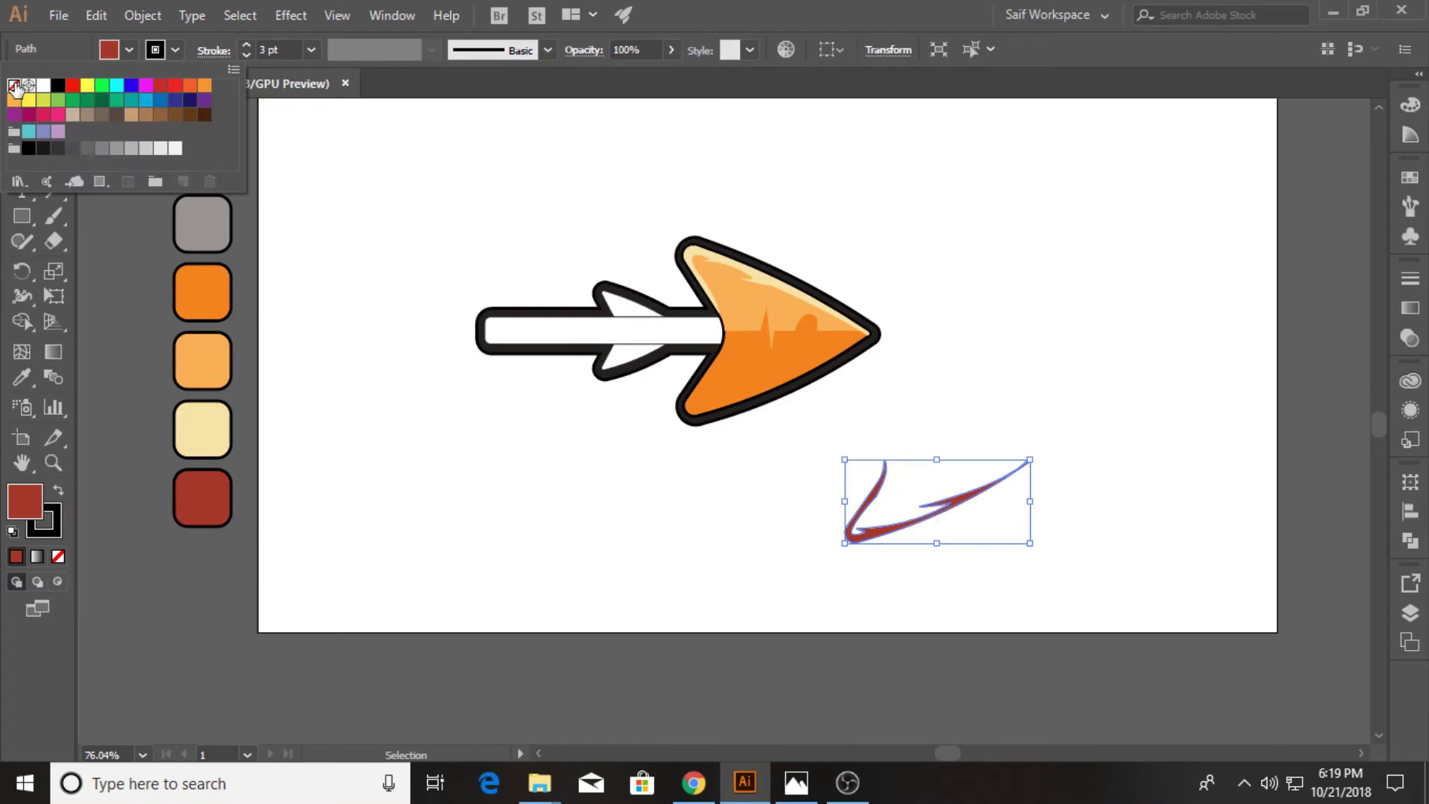
pyautogui.click(679, 542)
pyautogui.moveTo(884, 536)
pyautogui.mouseDown()
pyautogui.moveTo(720, 411)
pyautogui.moveTo(813, 452)
pyautogui.mouseUp()
pyautogui.click(699, 513)
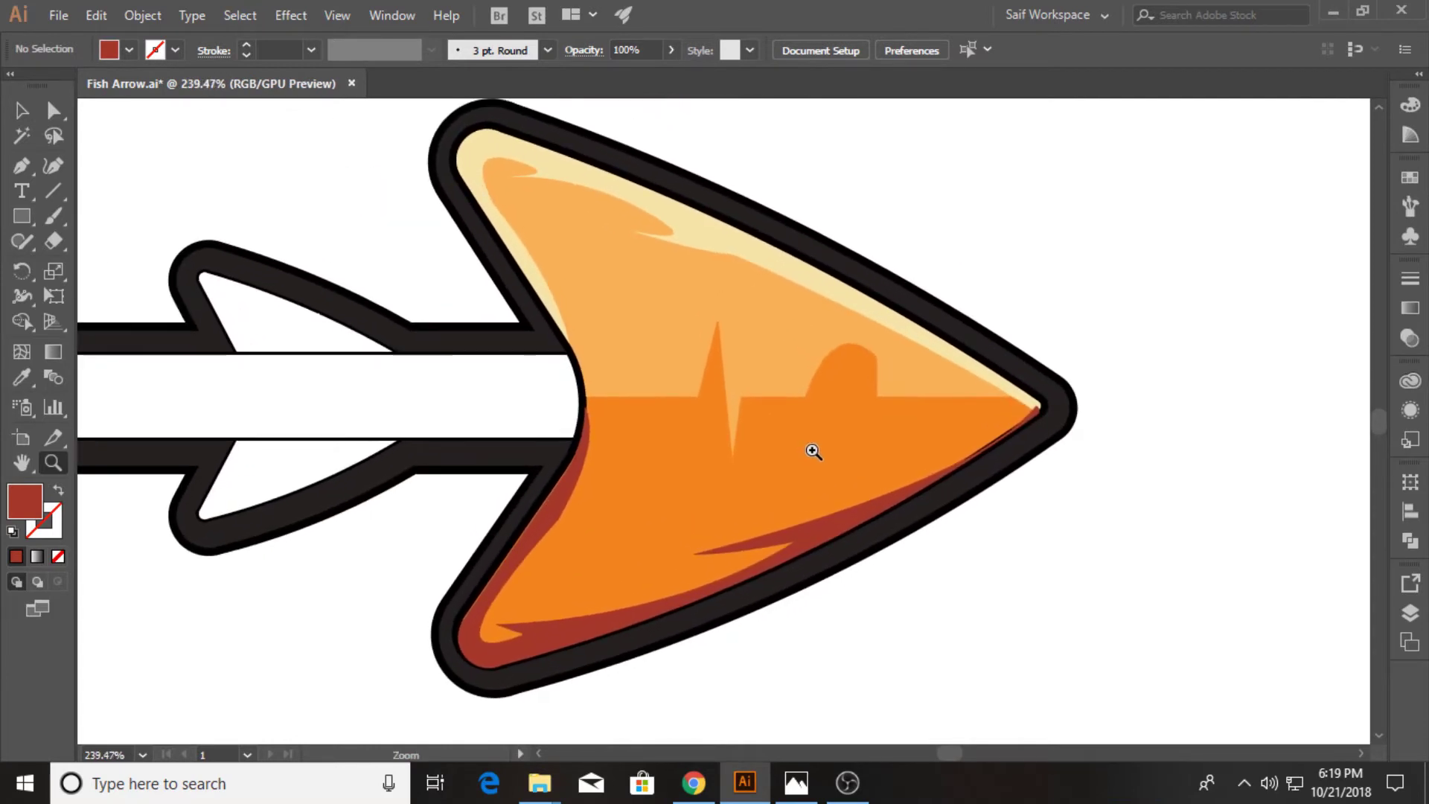
# - Select the red shading to verify its placement, then pick the Ellipse tool
pyautogui.click(22, 111)
pyautogui.click(491, 598)
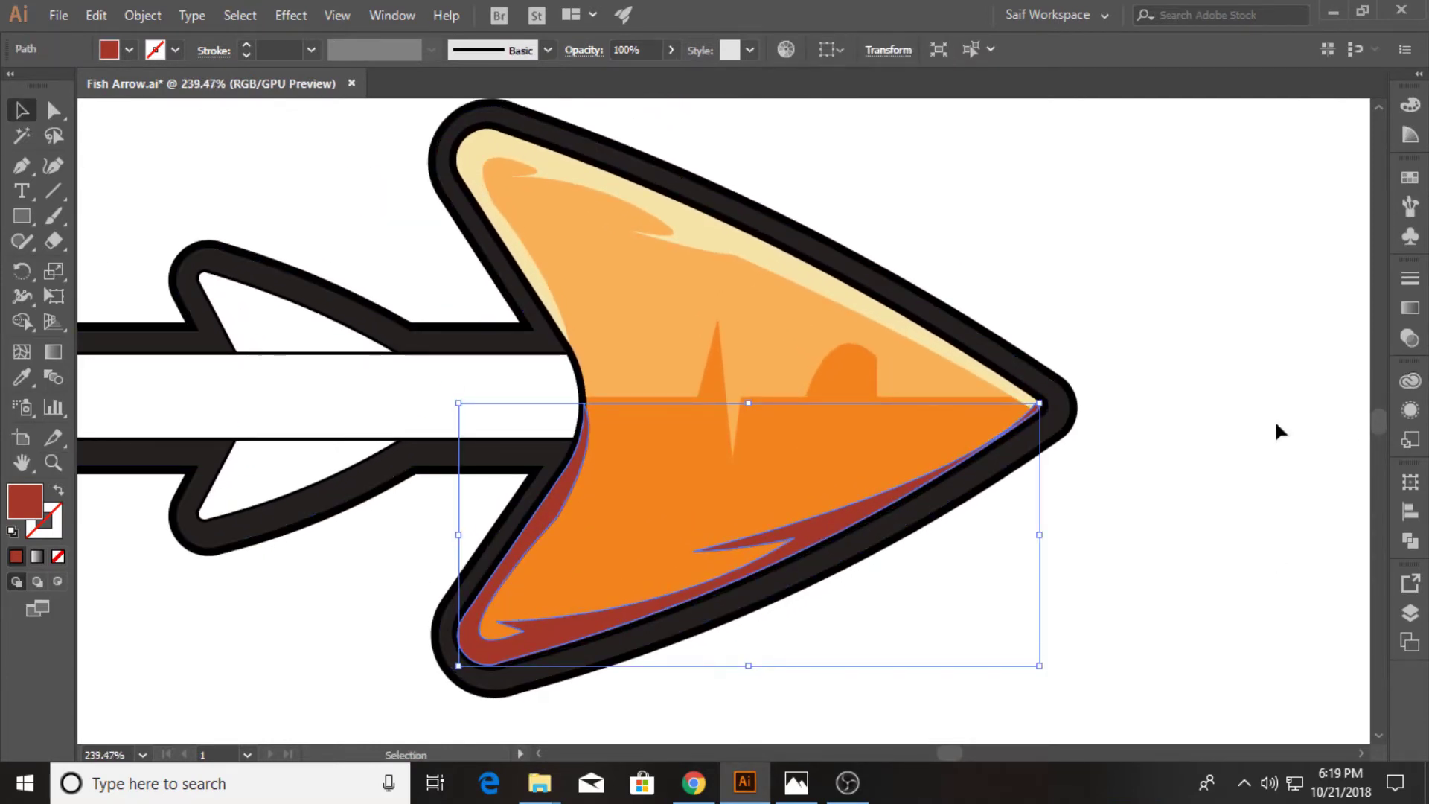
pyautogui.click(1217, 447)
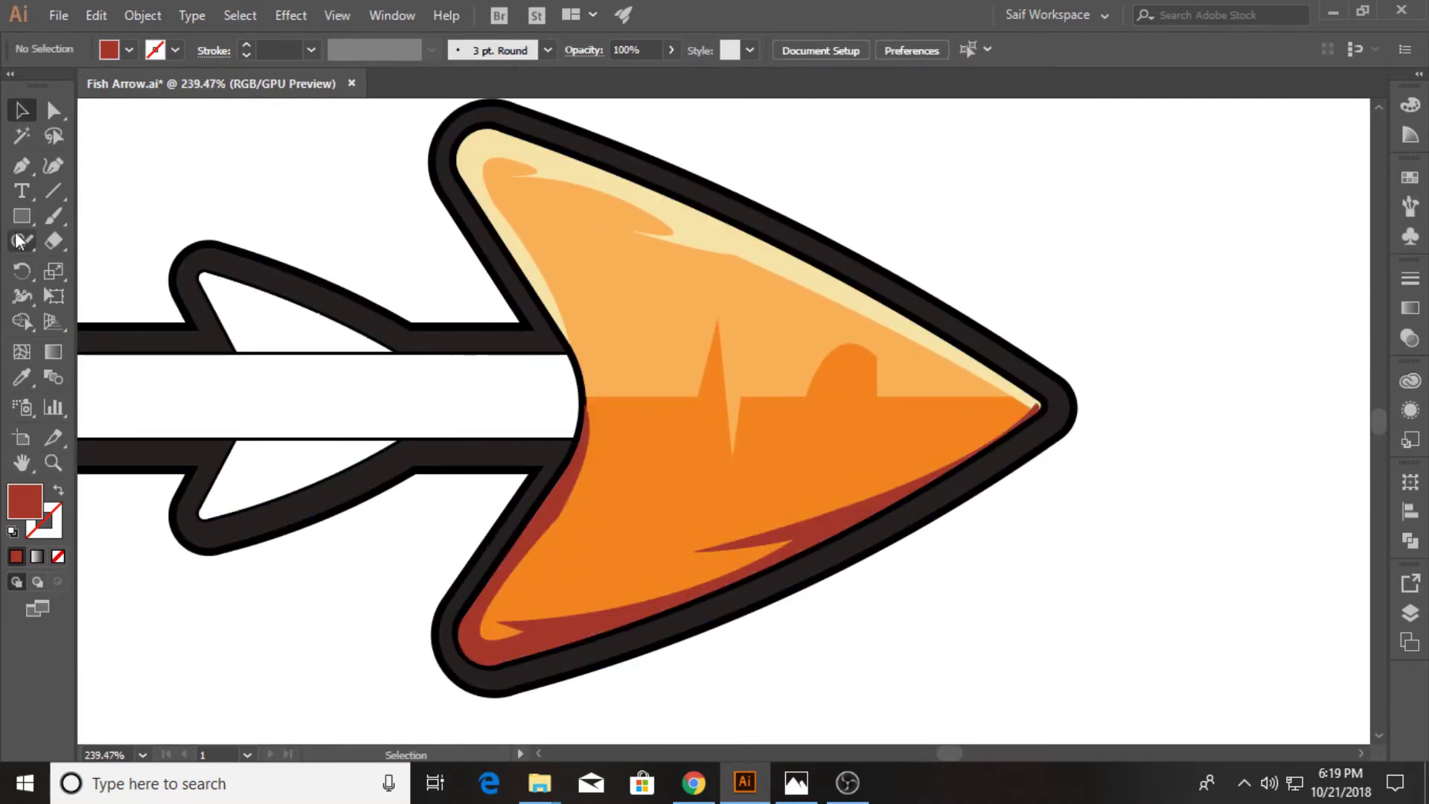
pyautogui.moveTo(21, 216); pyautogui.dragTo(55, 278)
pyautogui.click(67, 268)
# - Draw a circle on the fish head, fill it dark and remove its stroke
pyautogui.keyDown('ctrl'); pyautogui.click(910, 443); pyautogui.keyUp('ctrl')
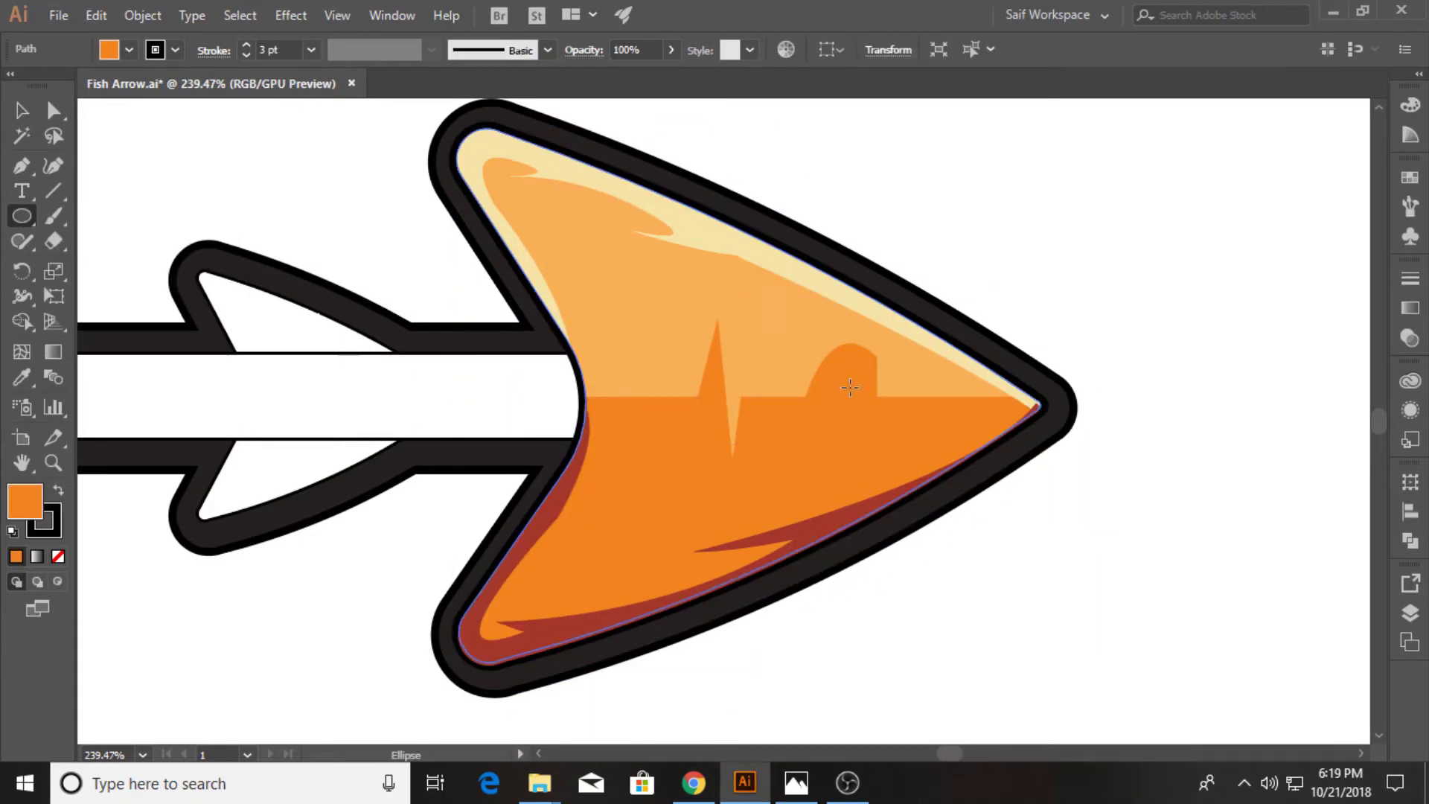
pyautogui.moveTo(850, 387)
pyautogui.mouseDown()
pyautogui.moveTo(904, 442)
pyautogui.moveTo(897, 430)
pyautogui.mouseUp()
pyautogui.press('v')
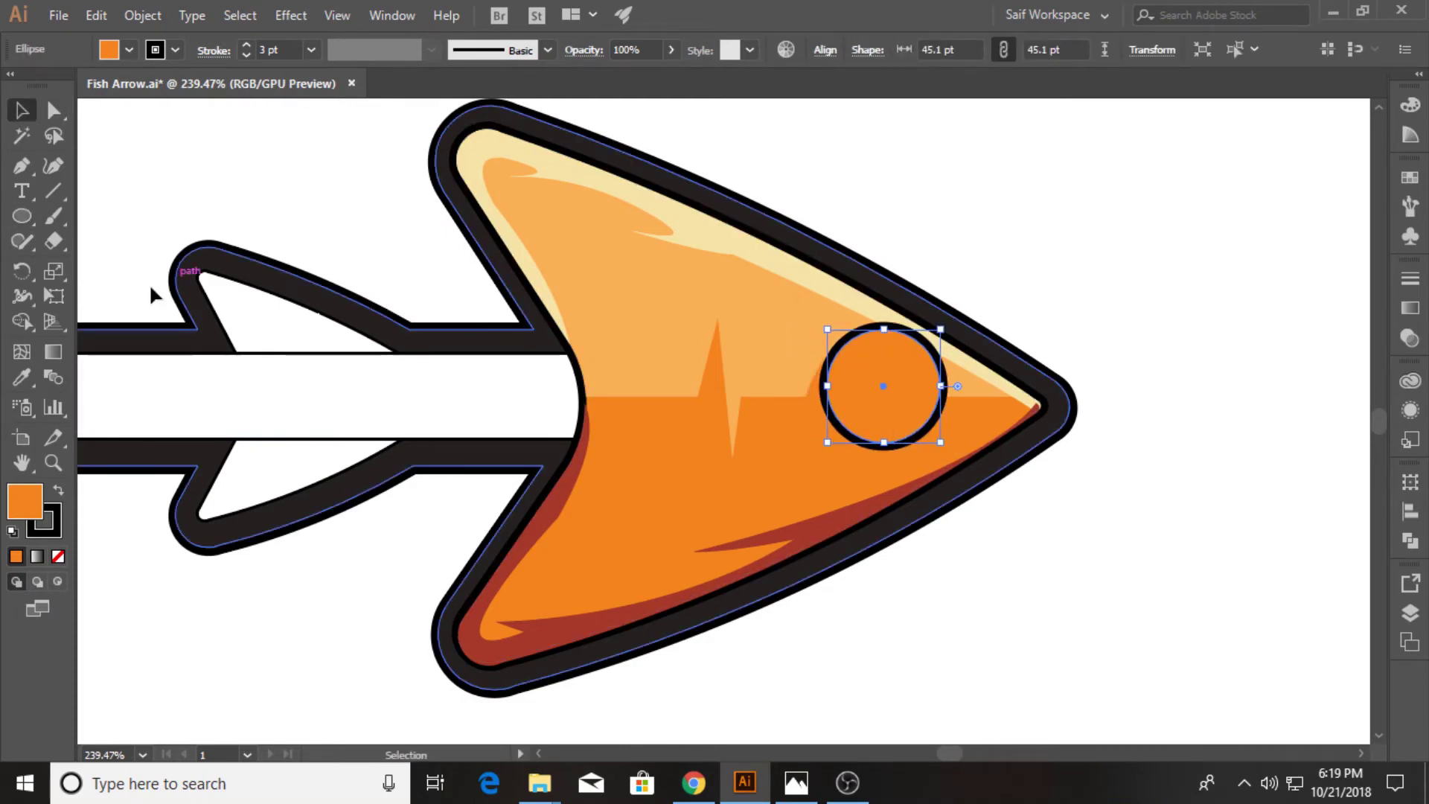
pyautogui.press('i')
pyautogui.click(386, 465)
pyautogui.click(176, 50)
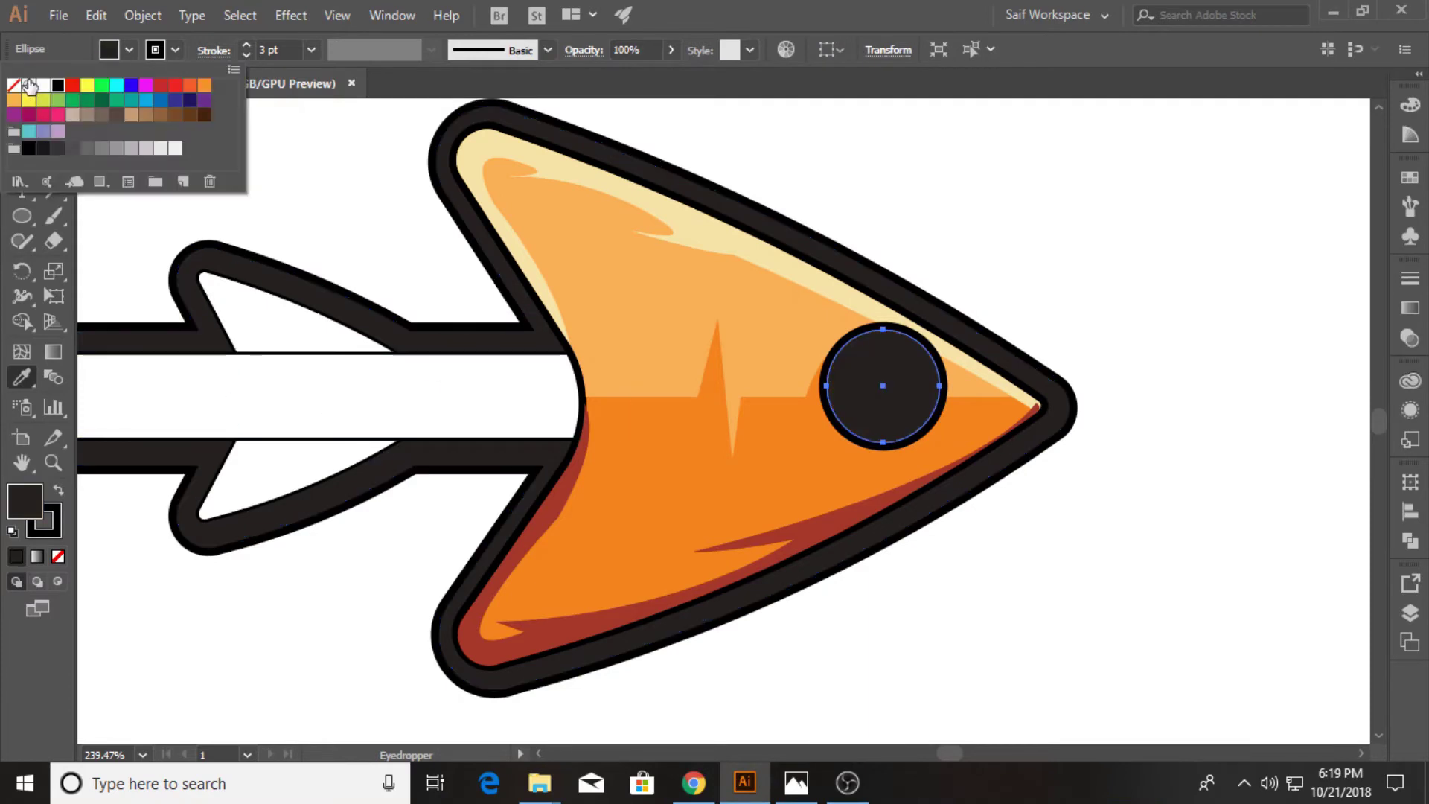
pyautogui.click(14, 85)
# - Duplicate the dark circle, shrink the copy onto it, and fill the copy white
pyautogui.press('v')
pyautogui.hotkey('ctrl', 'shift', 'a')
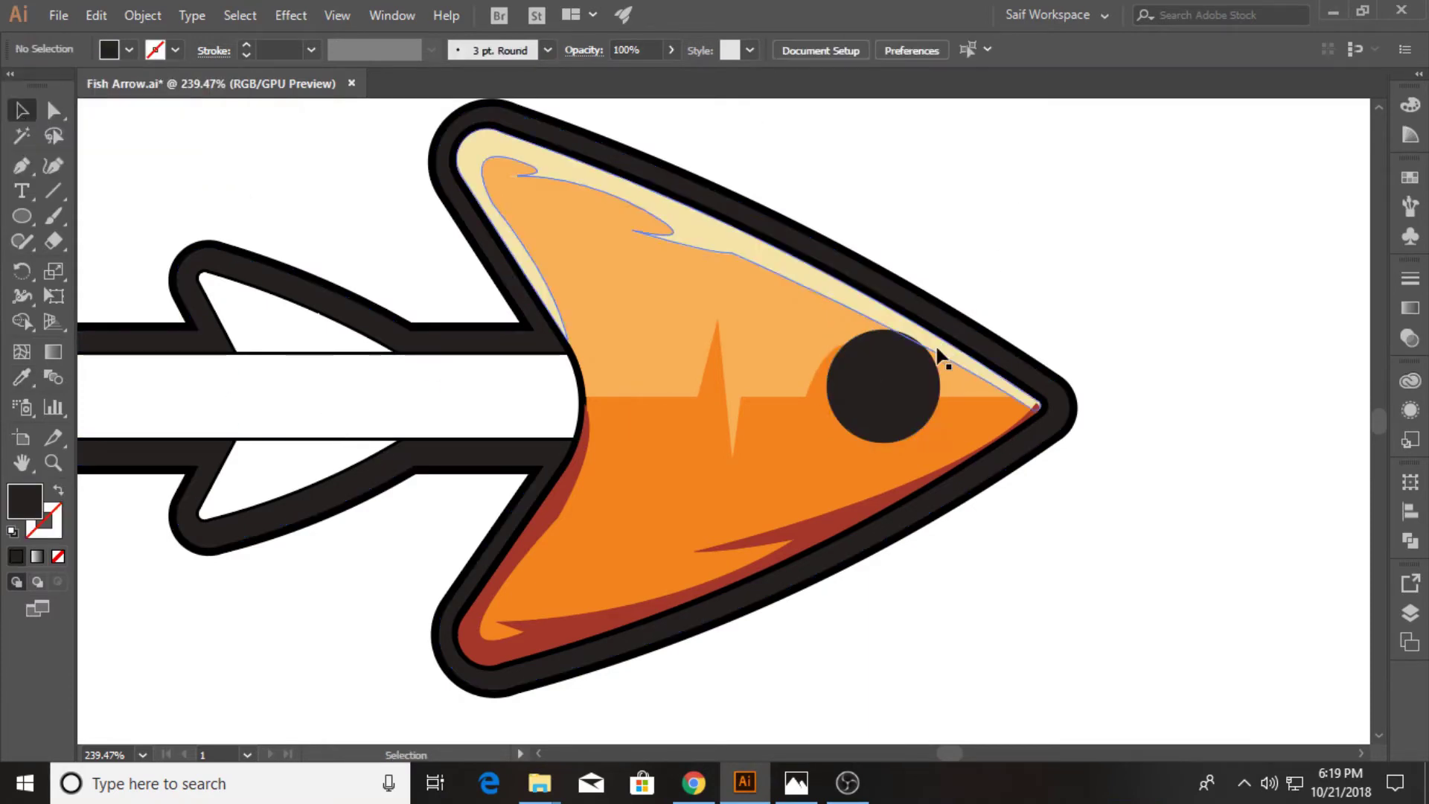
pyautogui.moveTo(914, 389); pyautogui.dragTo(936, 389)
pyautogui.moveTo(962, 442); pyautogui.dragTo(898, 396)
pyautogui.click(22, 378)
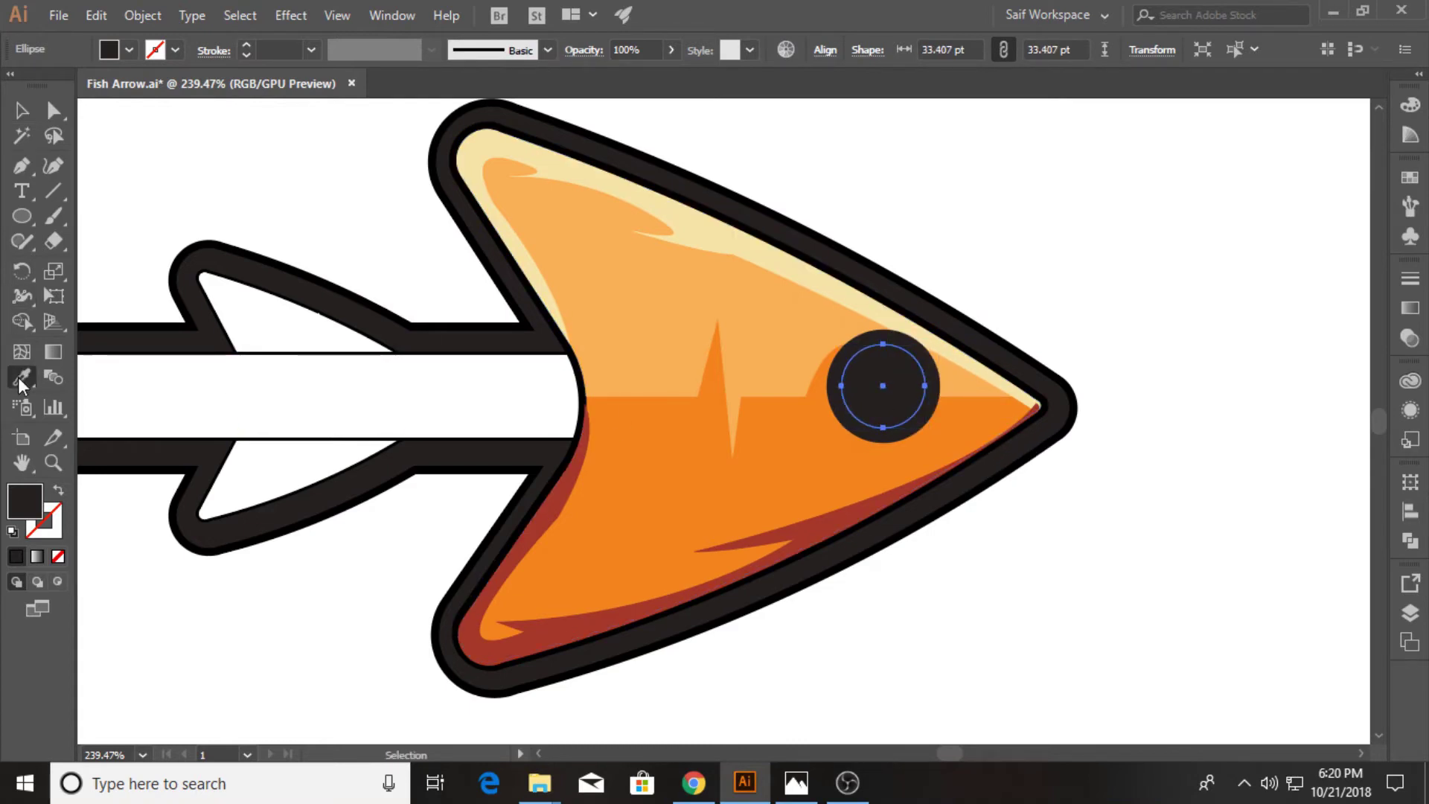
pyautogui.click(428, 204)
# - Scale the eye circles together and fill the inner circle black as the pupil
pyautogui.press('v')
pyautogui.hotkey('ctrl', 'shift', 'a')
pyautogui.click(924, 383)
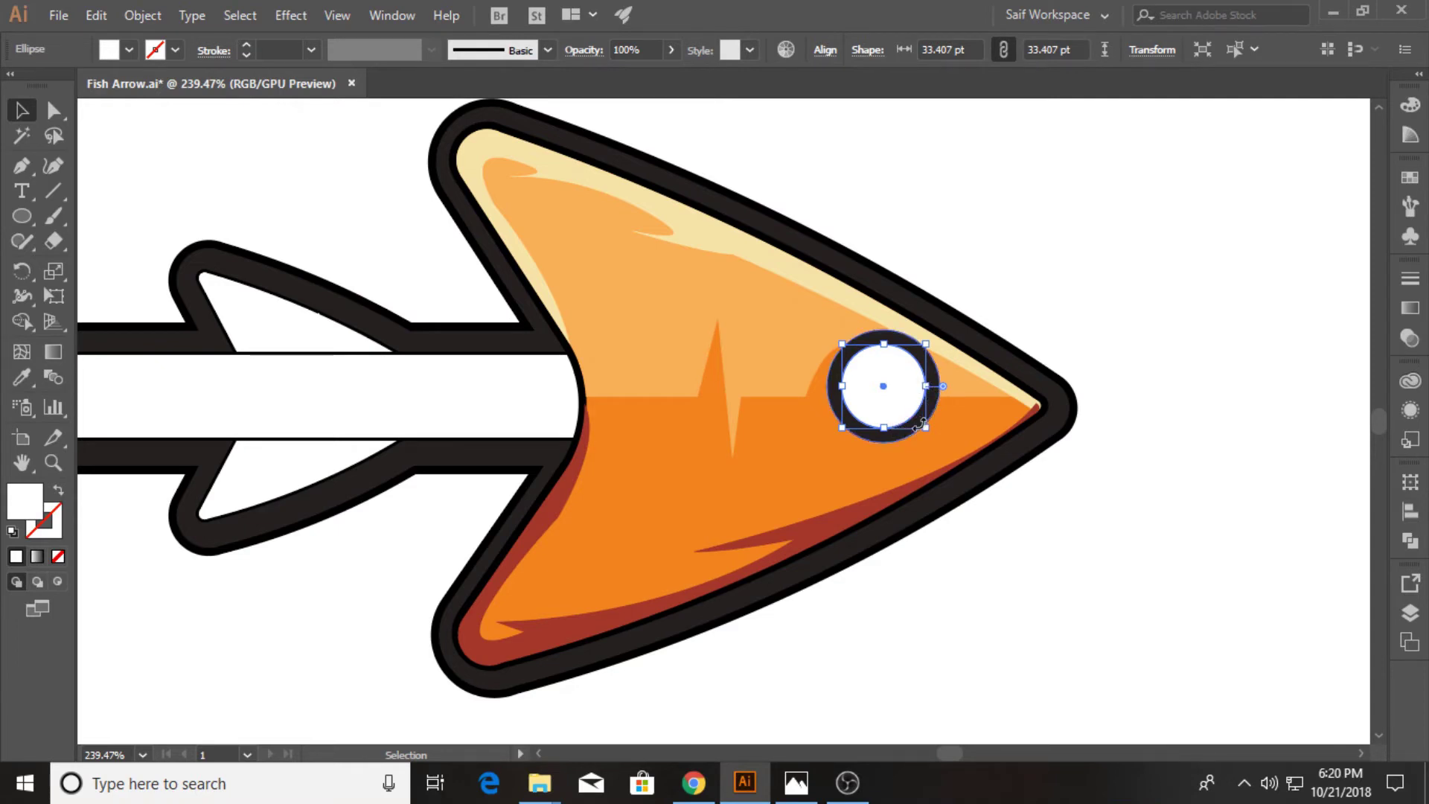
pyautogui.keyDown('shift'); pyautogui.click(940, 408); pyautogui.keyUp('shift')
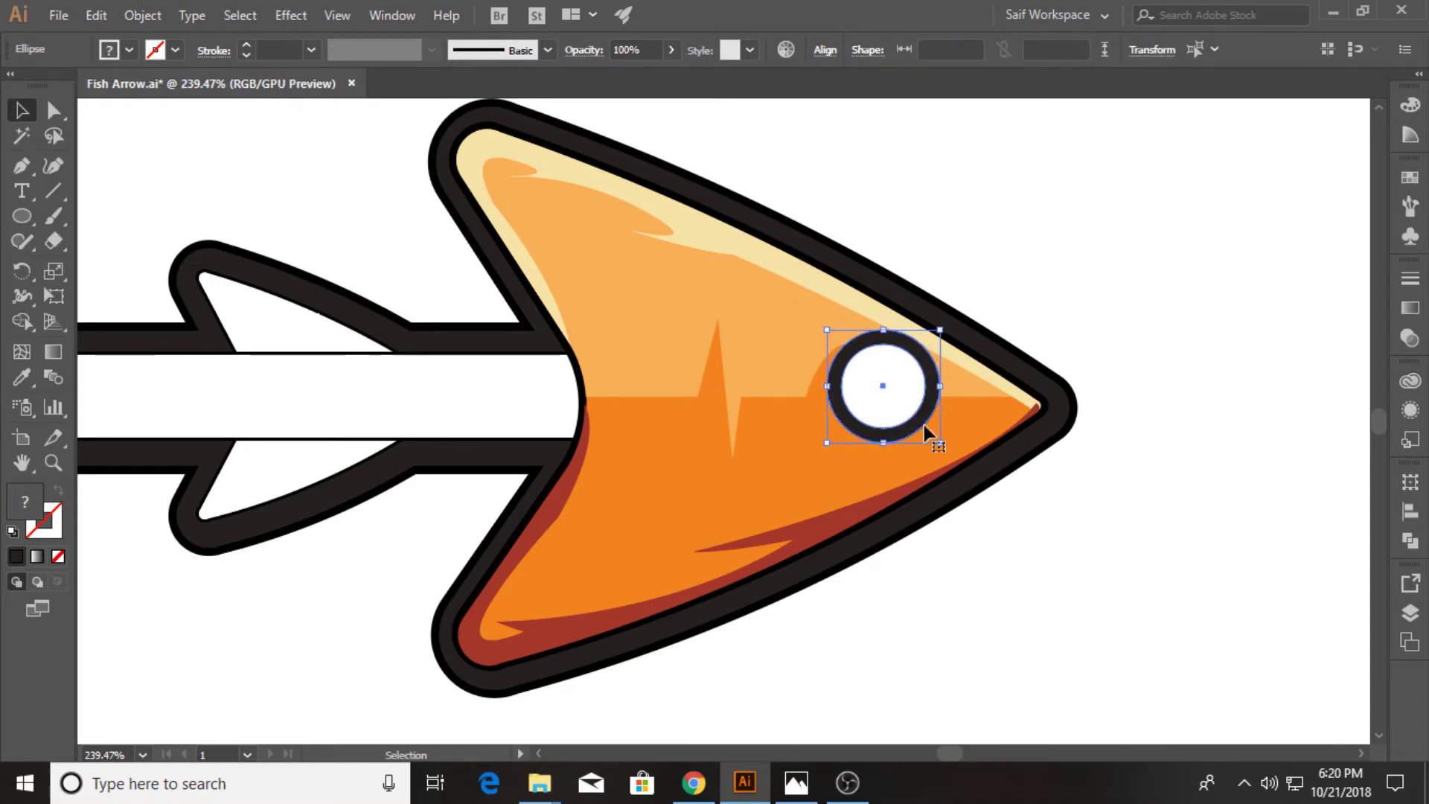
pyautogui.moveTo(939, 441)
pyautogui.mouseDown()
pyautogui.moveTo(958, 460)
pyautogui.moveTo(915, 417)
pyautogui.moveTo(935, 430)
pyautogui.moveTo(926, 381)
pyautogui.moveTo(915, 411)
pyautogui.mouseUp()
pyautogui.click(907, 381)
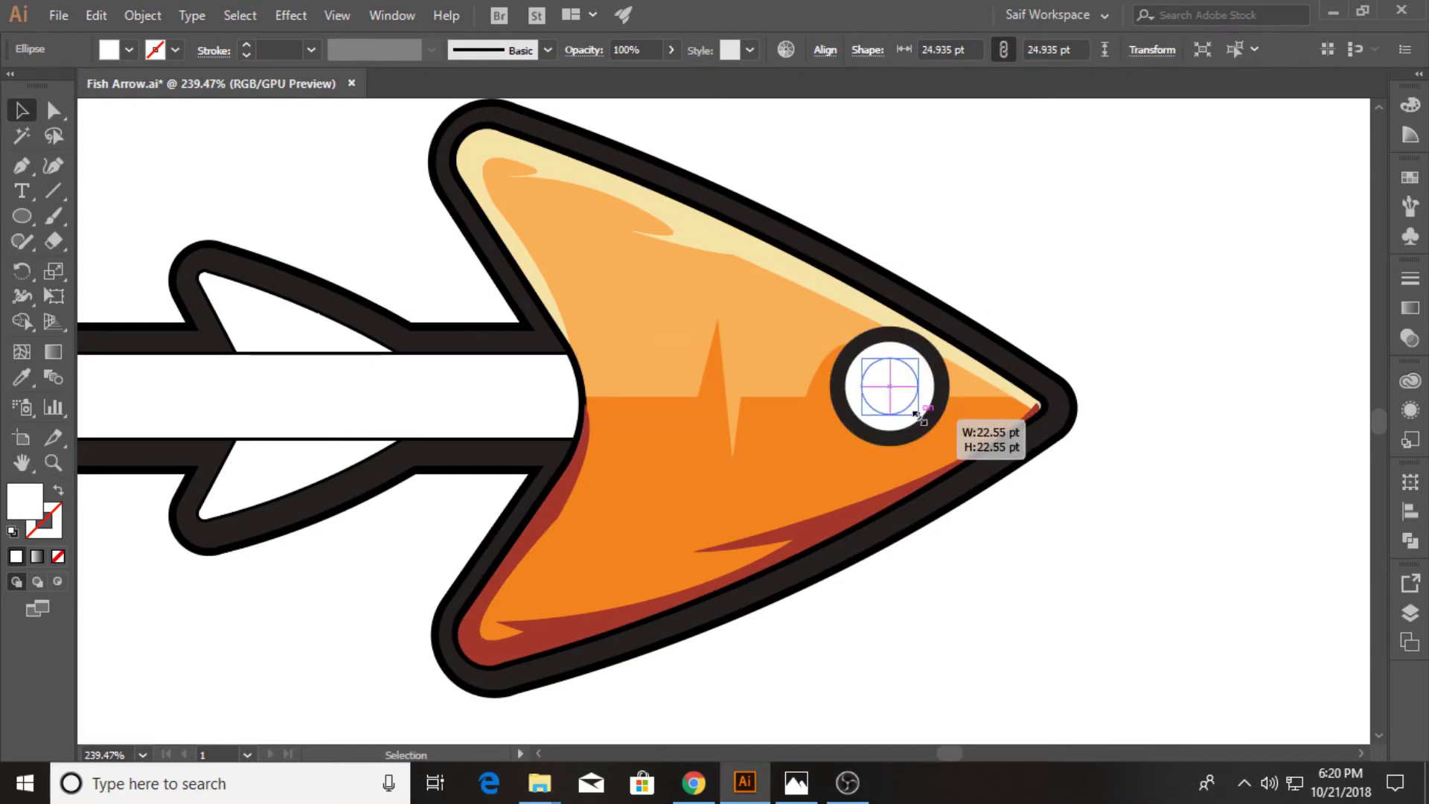
pyautogui.click(129, 50)
pyautogui.click(57, 85)
# - Copy a small circle onto the pupil's upper-left and shrink it into a highlight
pyautogui.click(958, 243)
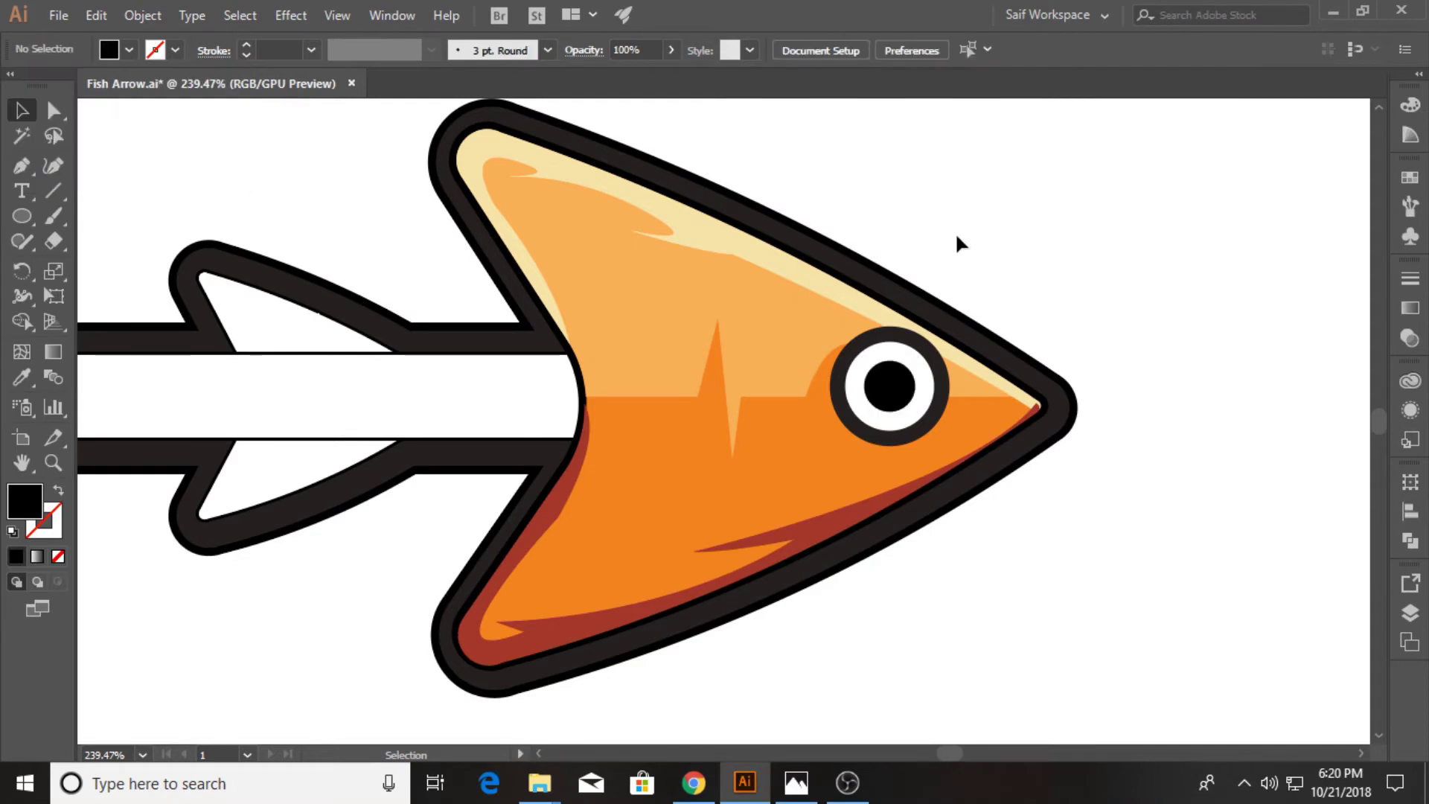
pyautogui.moveTo(901, 388)
pyautogui.mouseDown()
pyautogui.moveTo(912, 381)
pyautogui.moveTo(888, 377)
pyautogui.mouseUp()
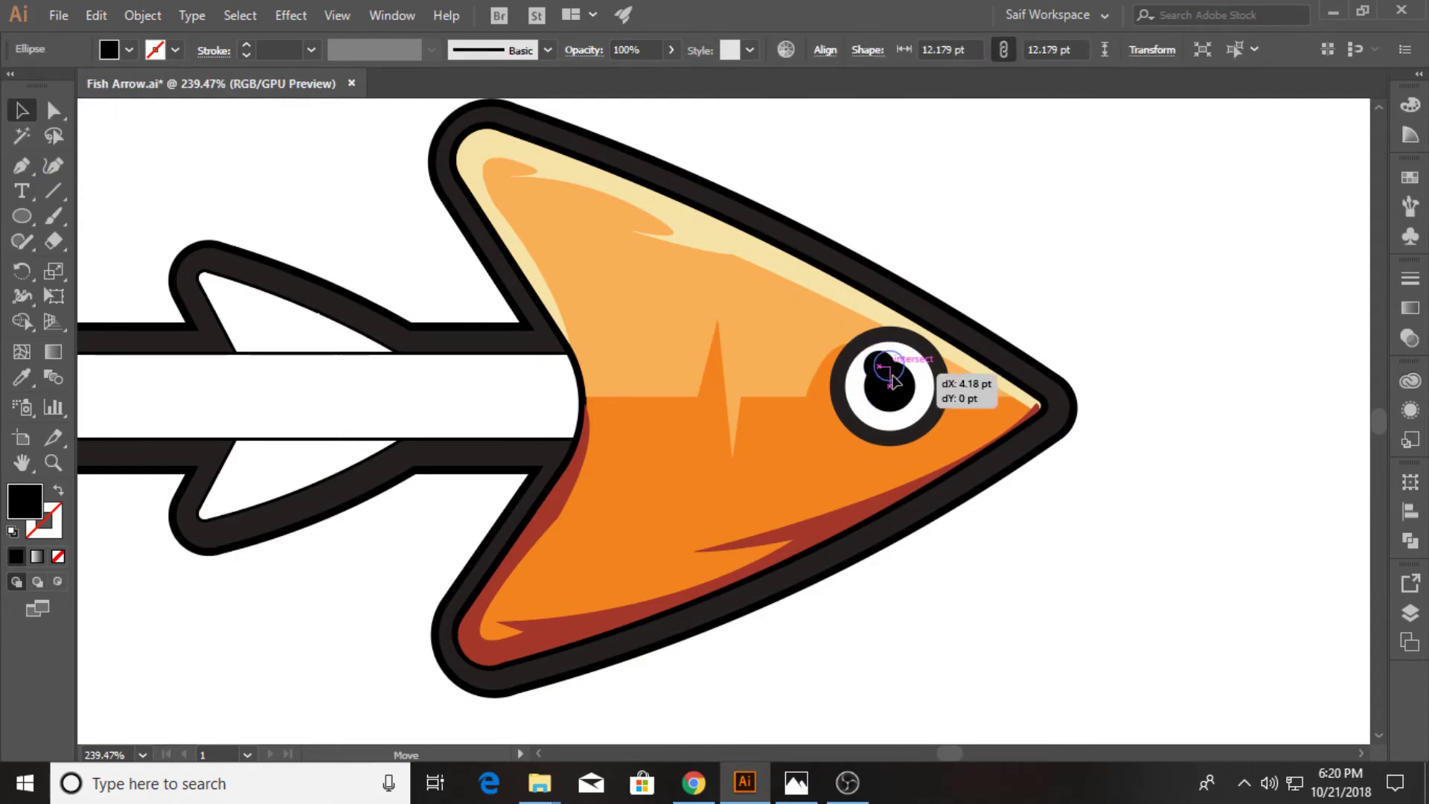
pyautogui.moveTo(890, 380); pyautogui.dragTo(896, 390)
pyautogui.scroll(3, 864, 380)
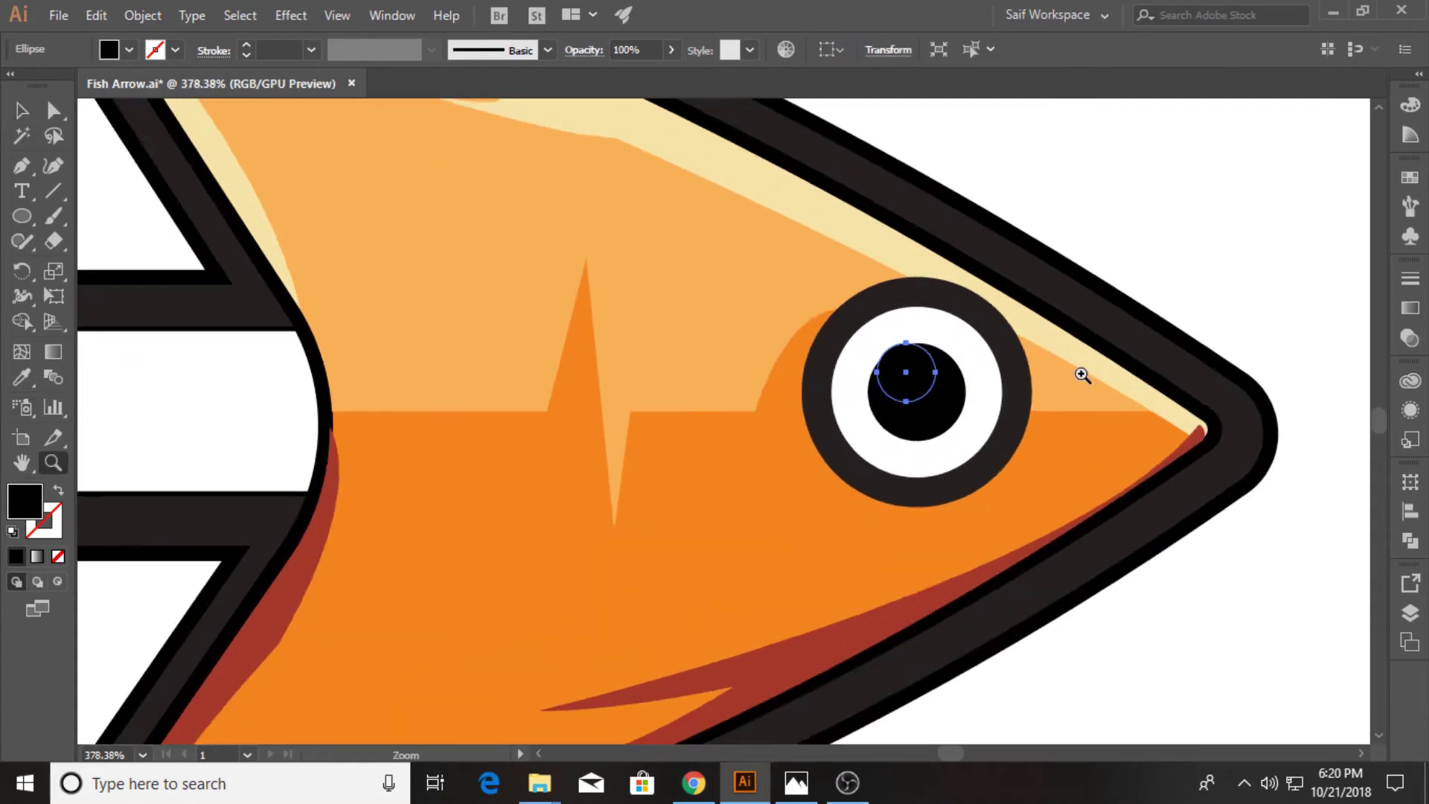
pyautogui.scroll(3, 863, 380)
pyautogui.moveTo(1051, 439)
pyautogui.mouseDown()
pyautogui.moveTo(978, 374)
pyautogui.moveTo(984, 361)
pyautogui.moveTo(1133, 627)
pyautogui.moveTo(1106, 586)
pyautogui.mouseUp()
# - Make both small highlight dots white
pyautogui.click(1276, 377)
pyautogui.keyDown('shift'); pyautogui.click(1029, 440); pyautogui.keyUp('shift')
pyautogui.press('i')
pyautogui.click(1021, 345)
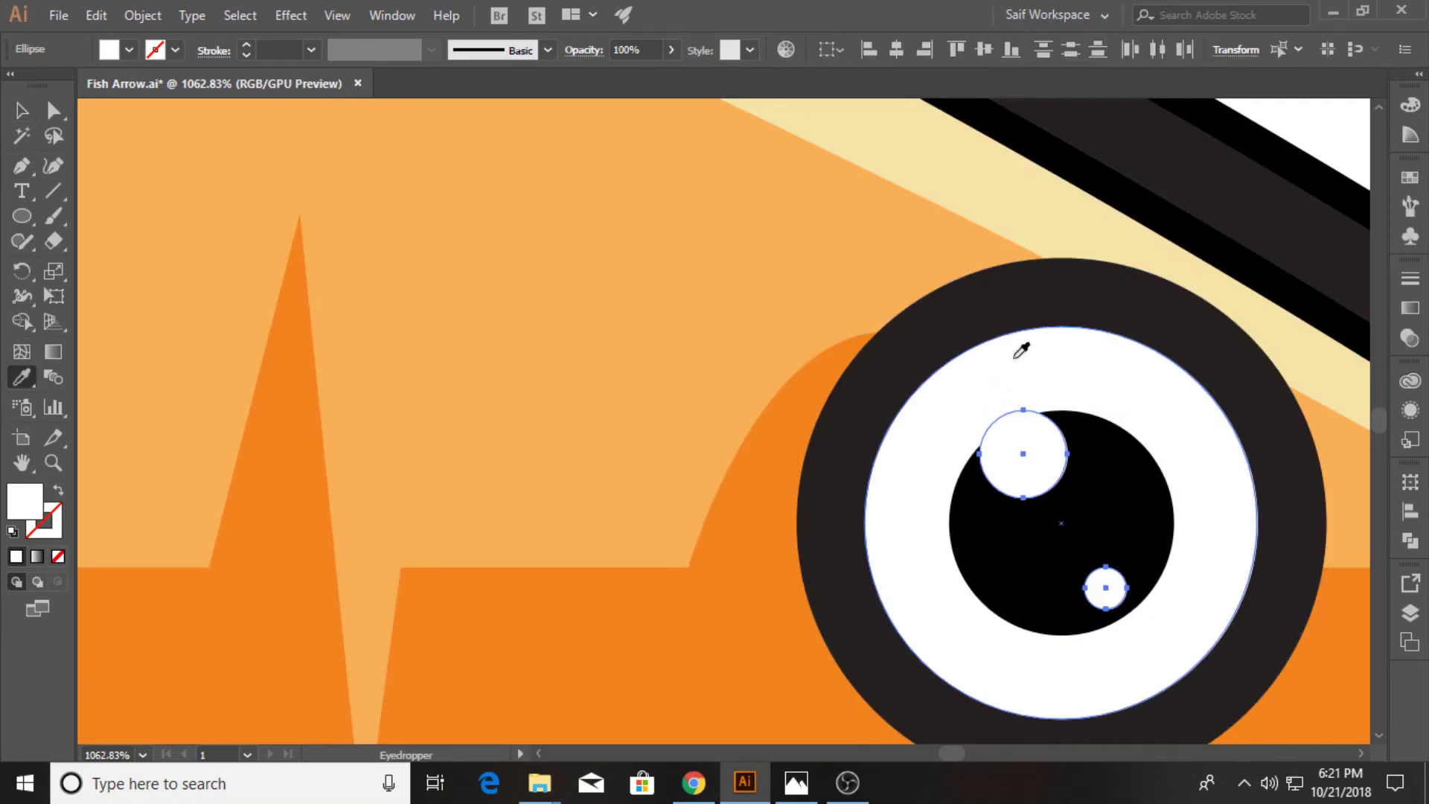
pyautogui.press('v')
# - Pan to centre the whole arrow and select the white inner shaft rectangle
pyautogui.scroll(-5, 951, 370)
pyautogui.scroll(-3, 769, 345)
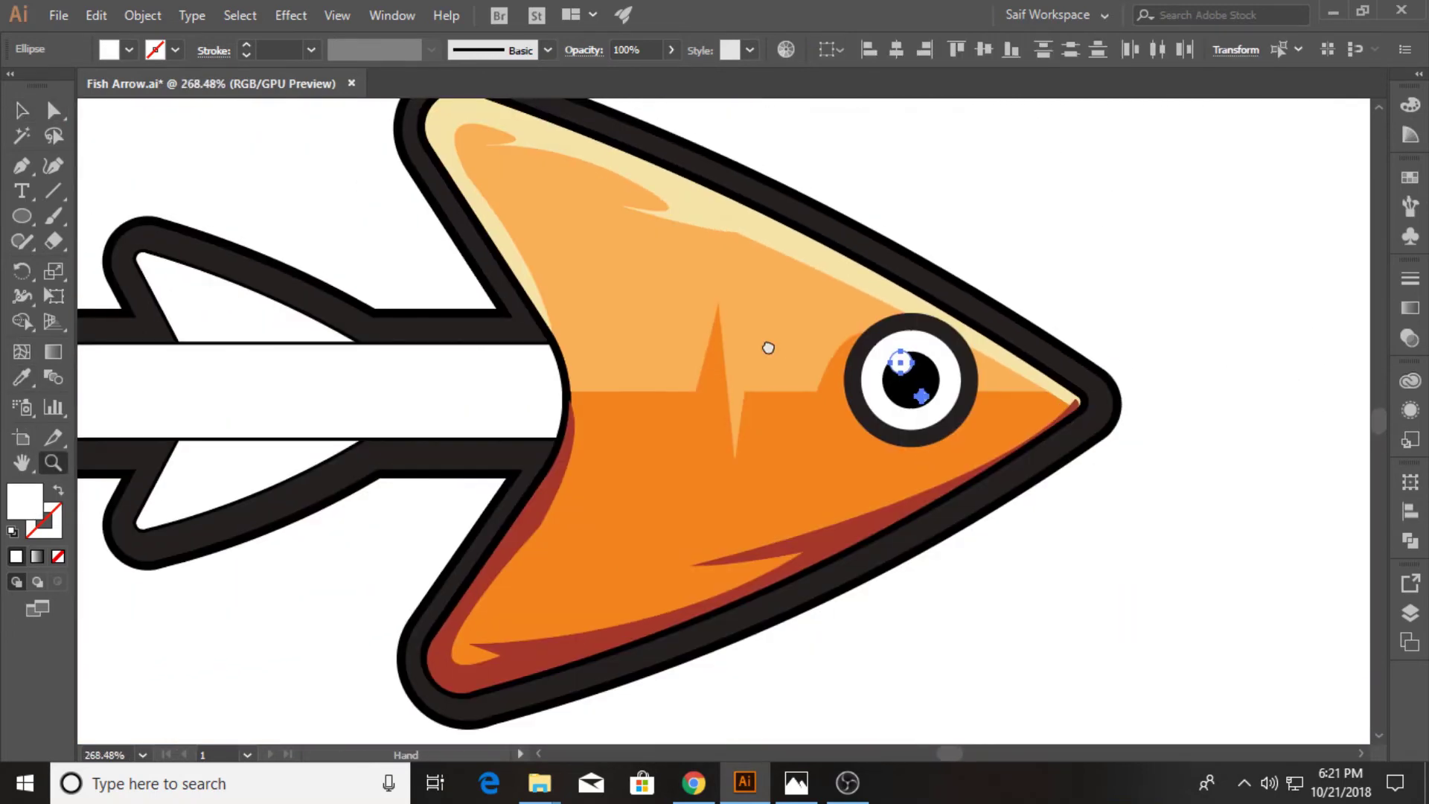
pyautogui.scroll(-2, 673, 335)
pyautogui.moveTo(665, 339); pyautogui.dragTo(728, 372)
pyautogui.press('v')
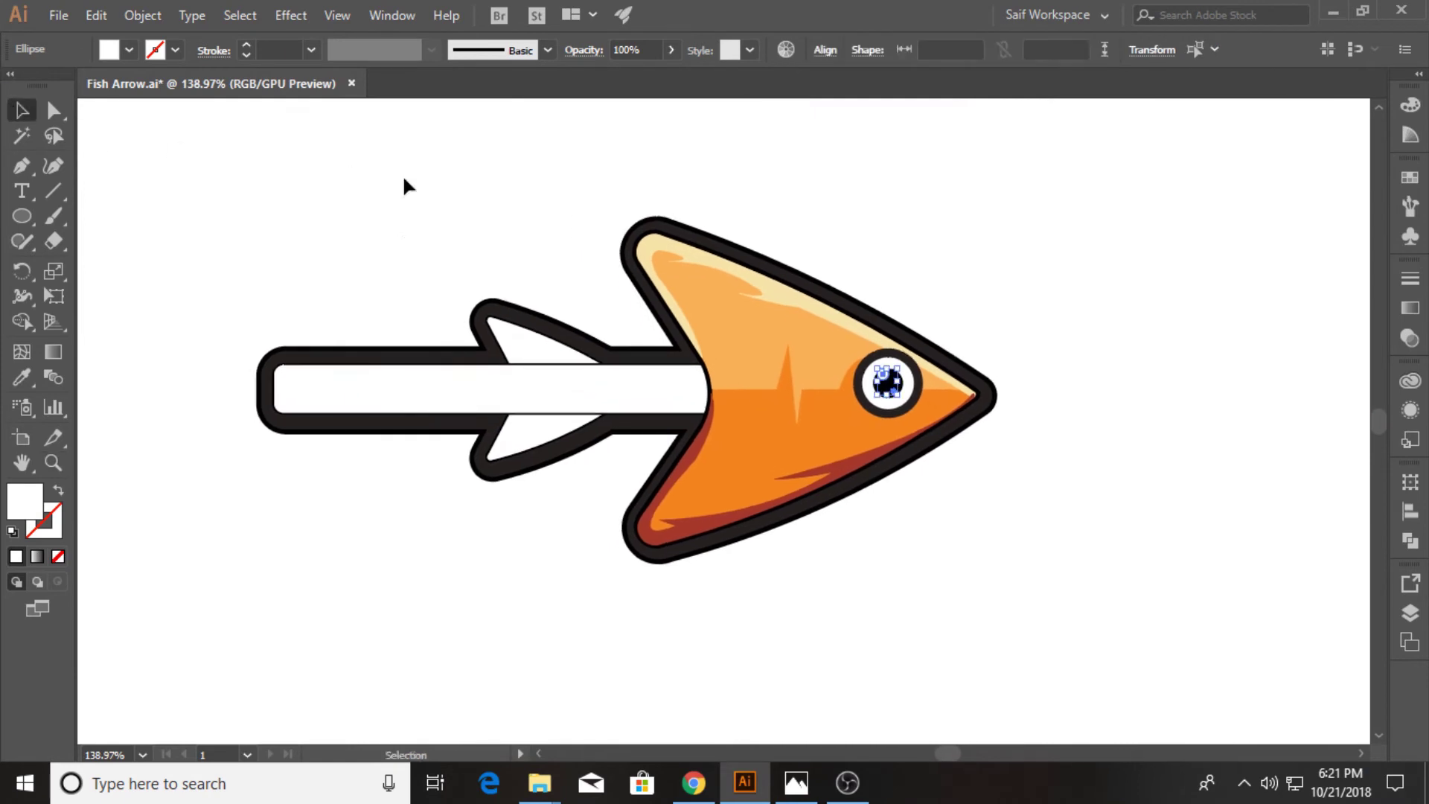
pyautogui.click(365, 388)
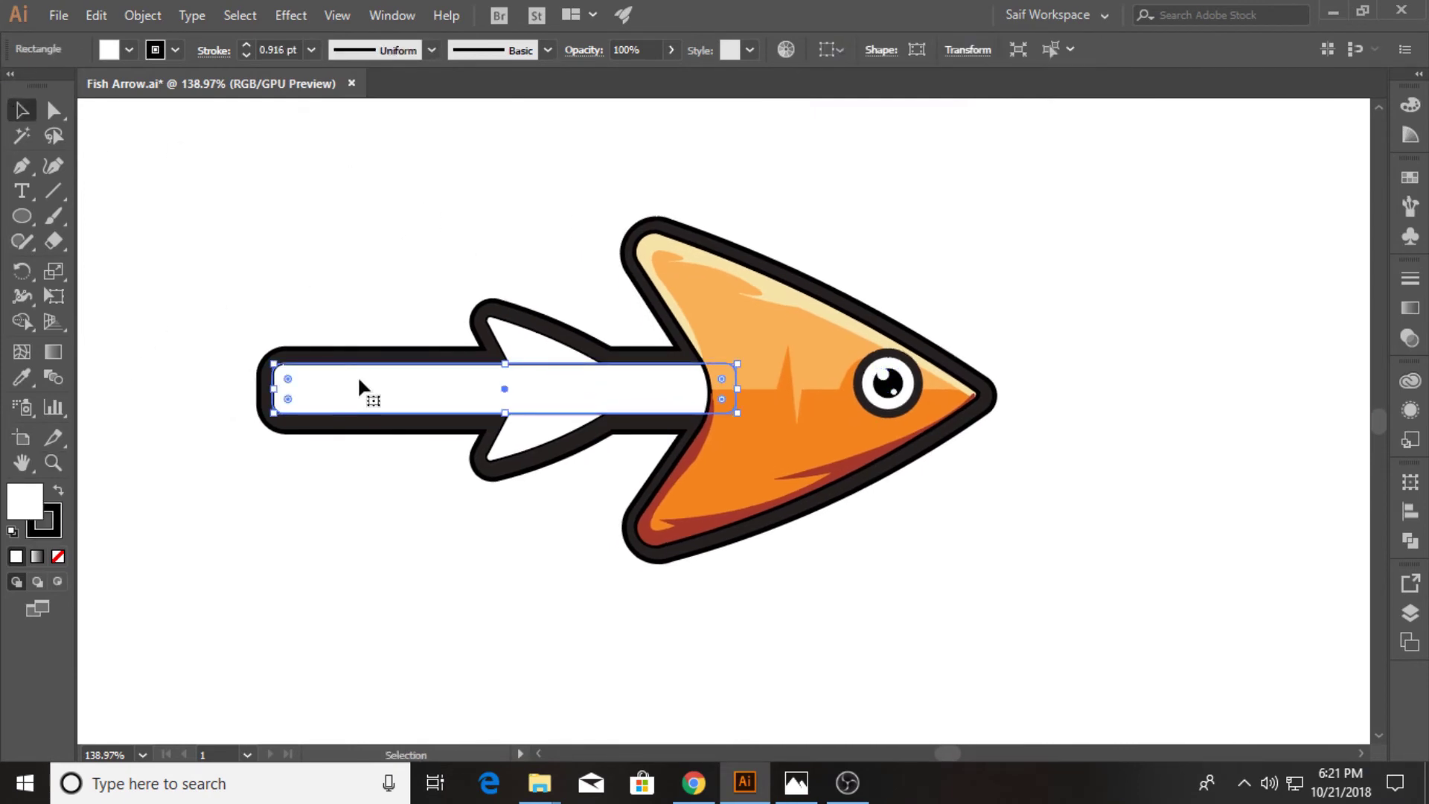
# - Copy the shaft below the arrow and pen-draw a curved outline over its left end
pyautogui.moveTo(359, 388); pyautogui.dragTo(345, 603)
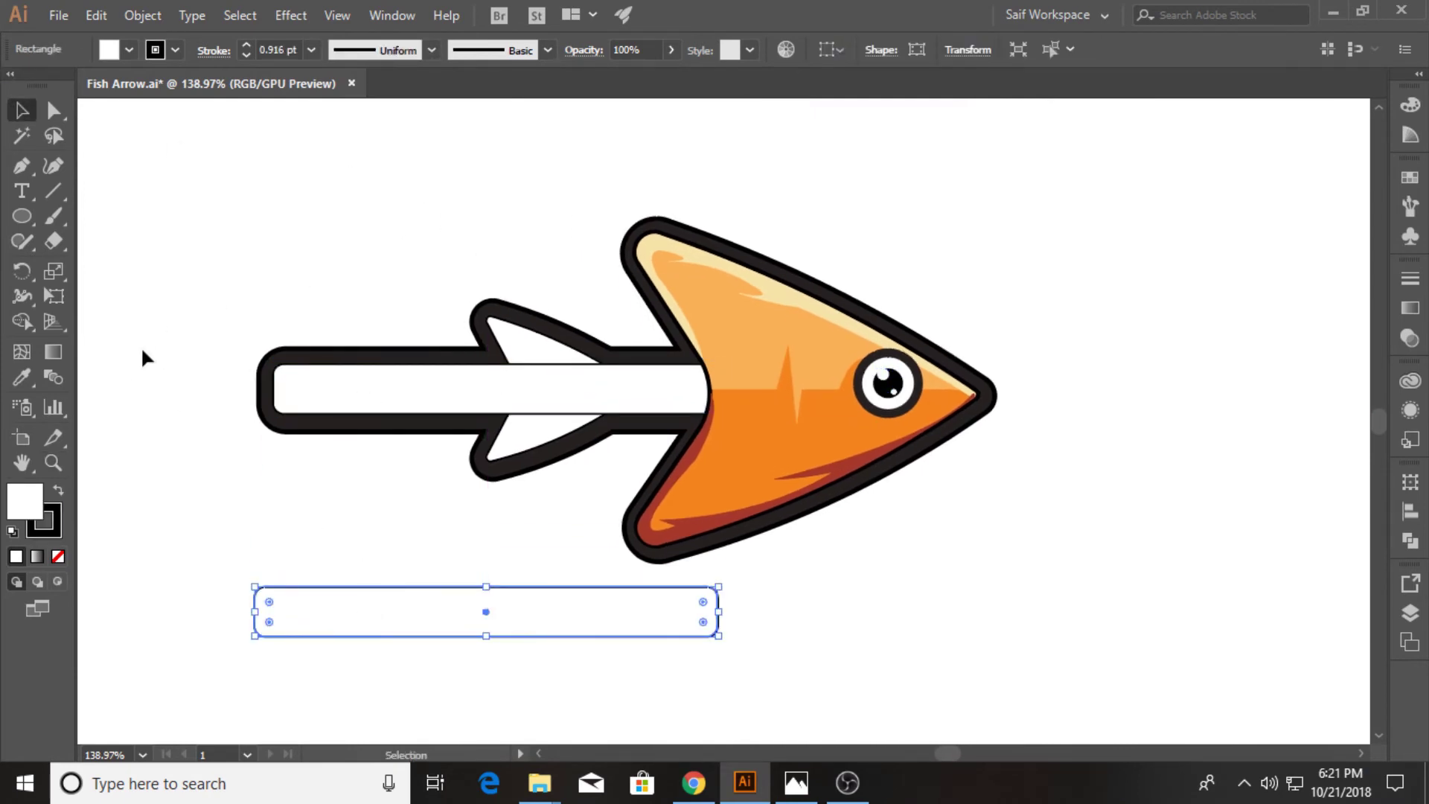
pyautogui.click(22, 165)
pyautogui.click(425, 573)
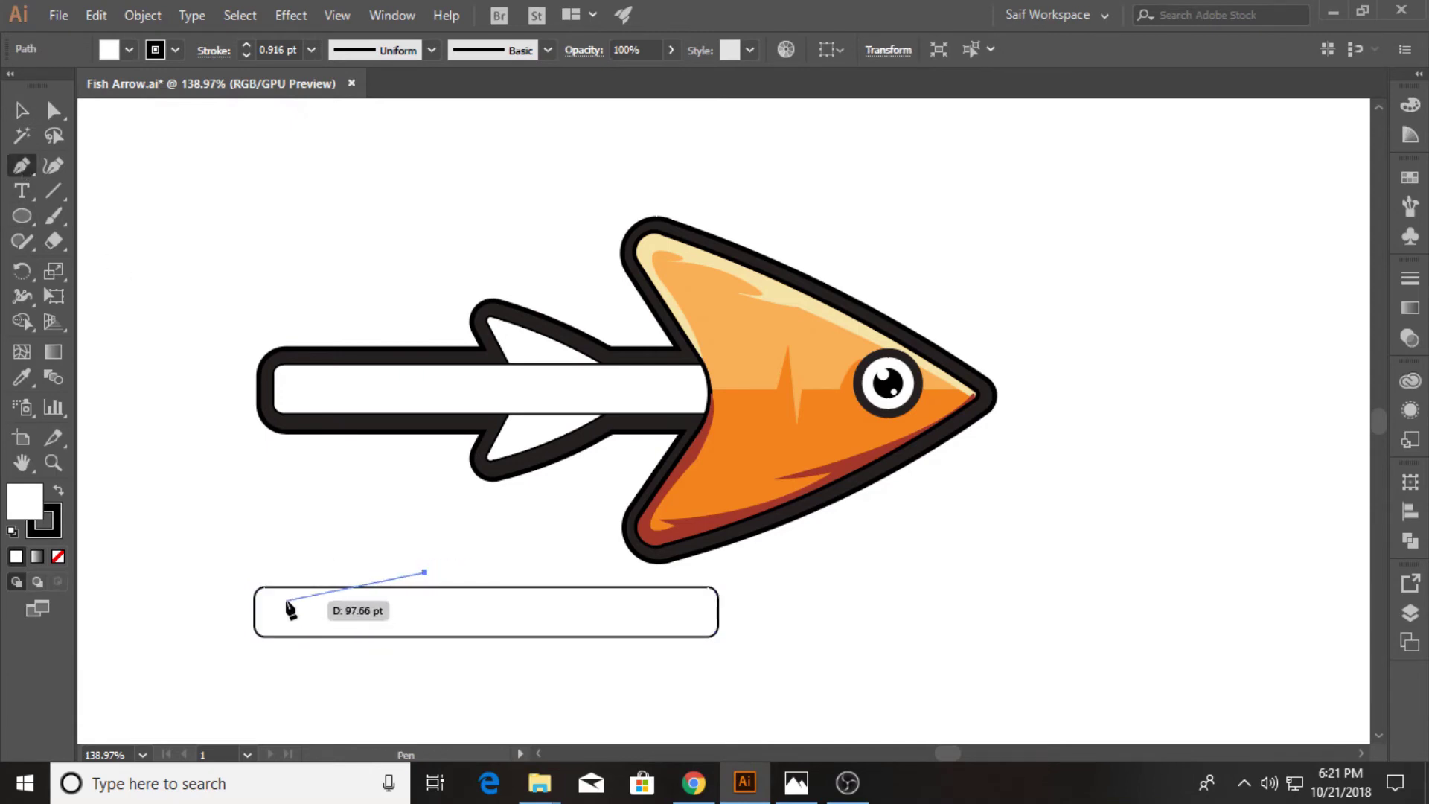
pyautogui.moveTo(283, 595); pyautogui.dragTo(145, 598)
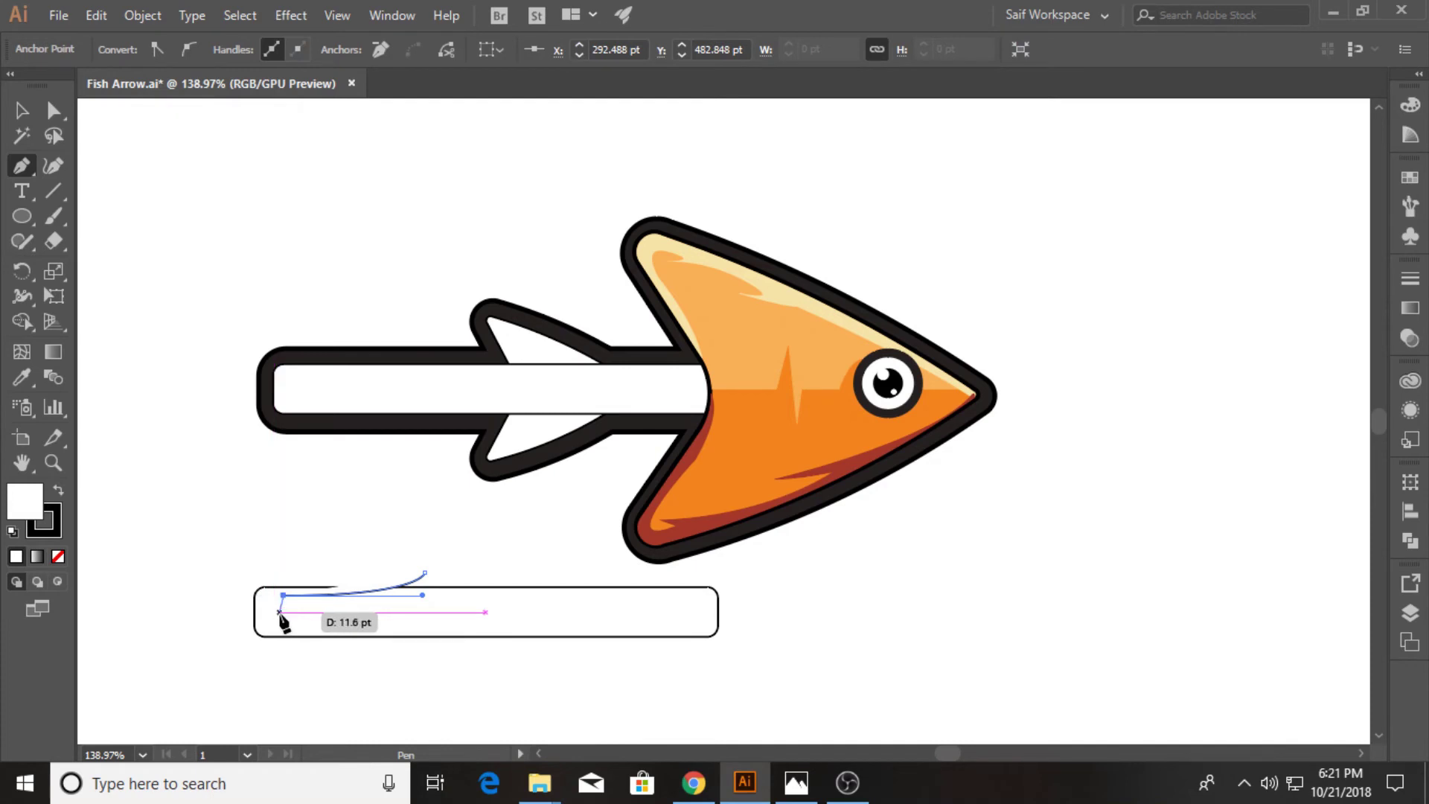
pyautogui.moveTo(267, 611)
pyautogui.mouseDown()
pyautogui.moveTo(278, 632)
pyautogui.moveTo(593, 639)
pyautogui.mouseUp()
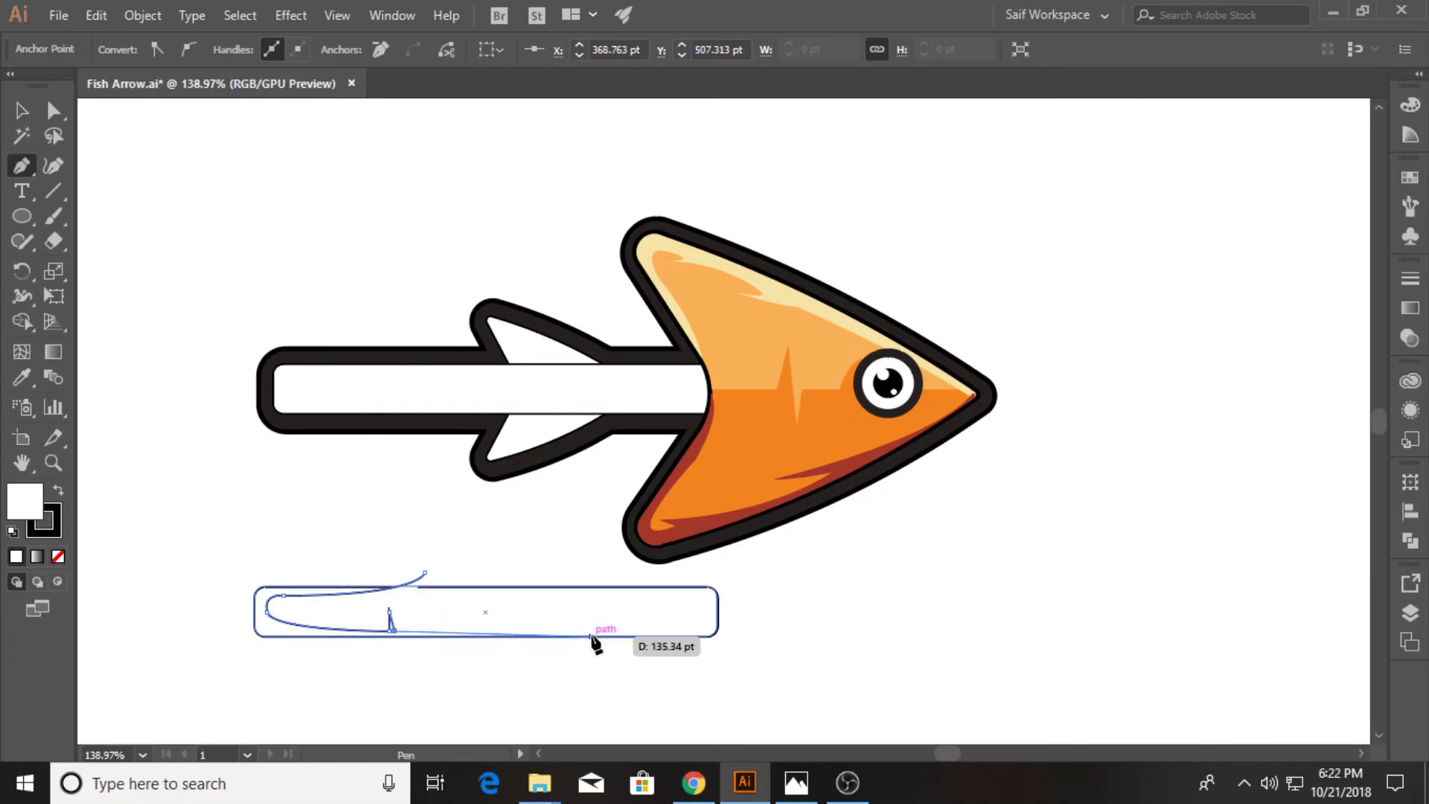
pyautogui.click(230, 689)
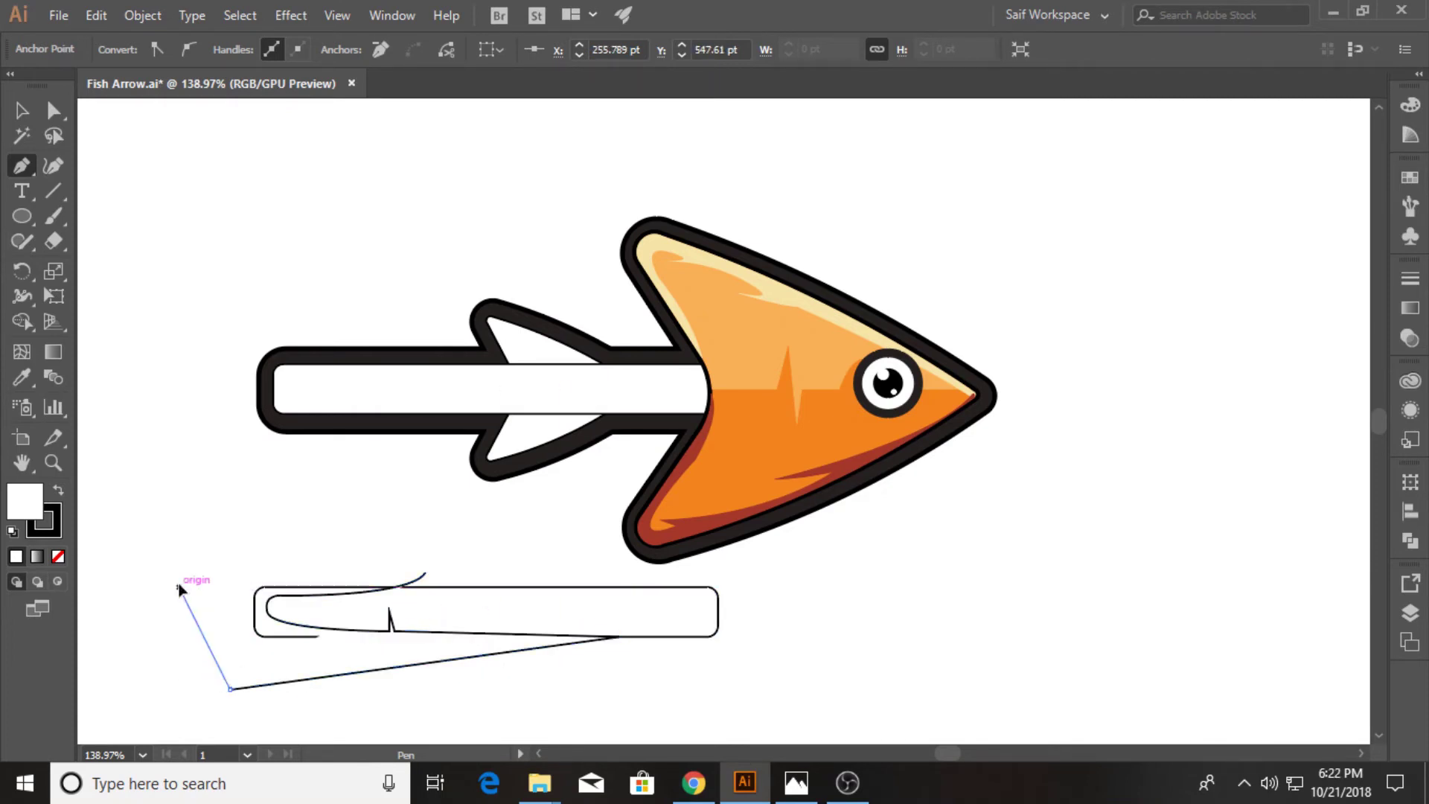
pyautogui.click(178, 588)
pyautogui.click(317, 546)
pyautogui.click(424, 573)
# - Subtract the outline from the shaft copy with Pathfinder Minus Front
pyautogui.click(21, 111)
pyautogui.moveTo(143, 547); pyautogui.dragTo(739, 714)
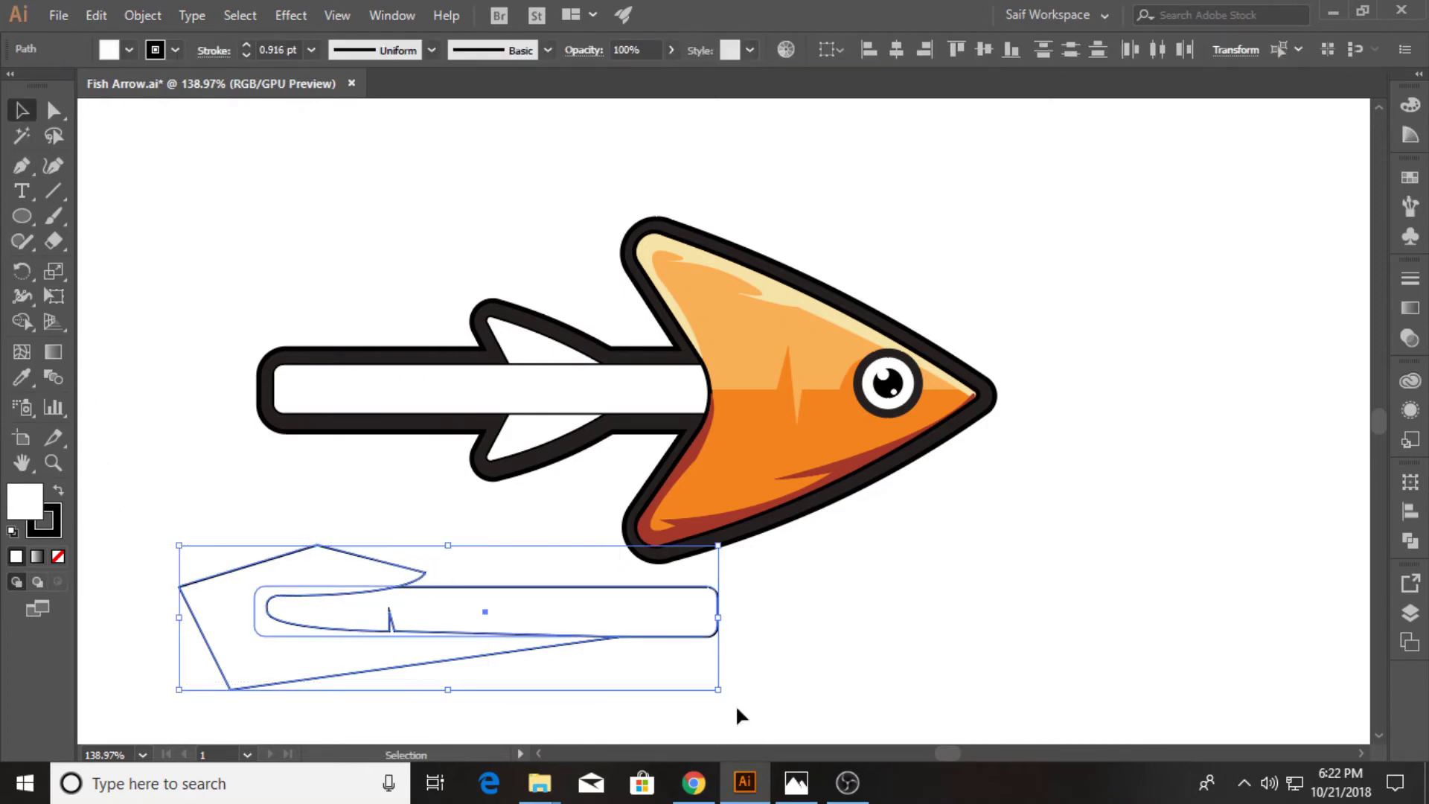
pyautogui.click(1410, 542)
pyautogui.click(1245, 531)
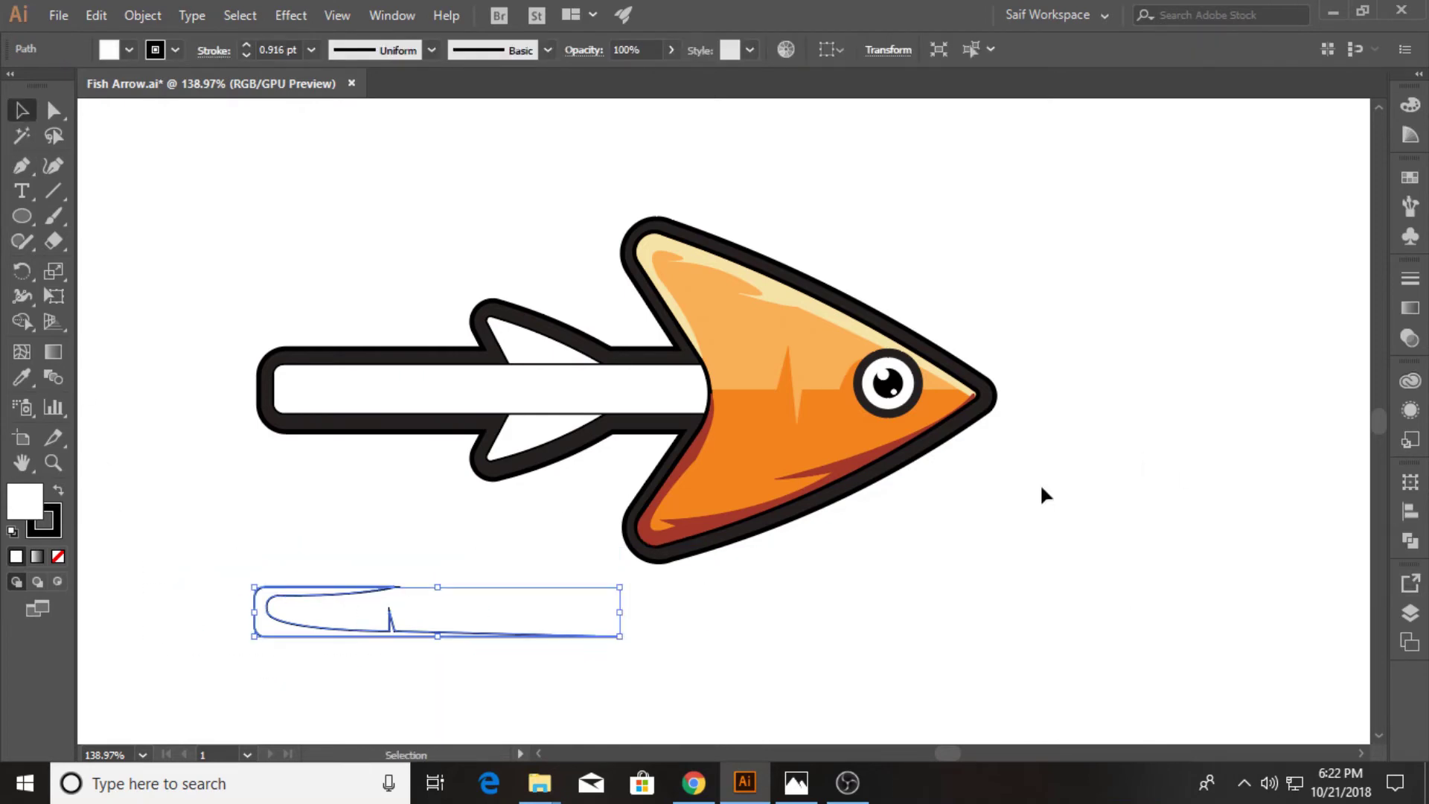
pyautogui.press('z')
pyautogui.moveTo(422, 362); pyautogui.dragTo(393, 323)
# - Fill the highlight grey with no stroke and move it onto the shaft's left end
pyautogui.click(21, 112)
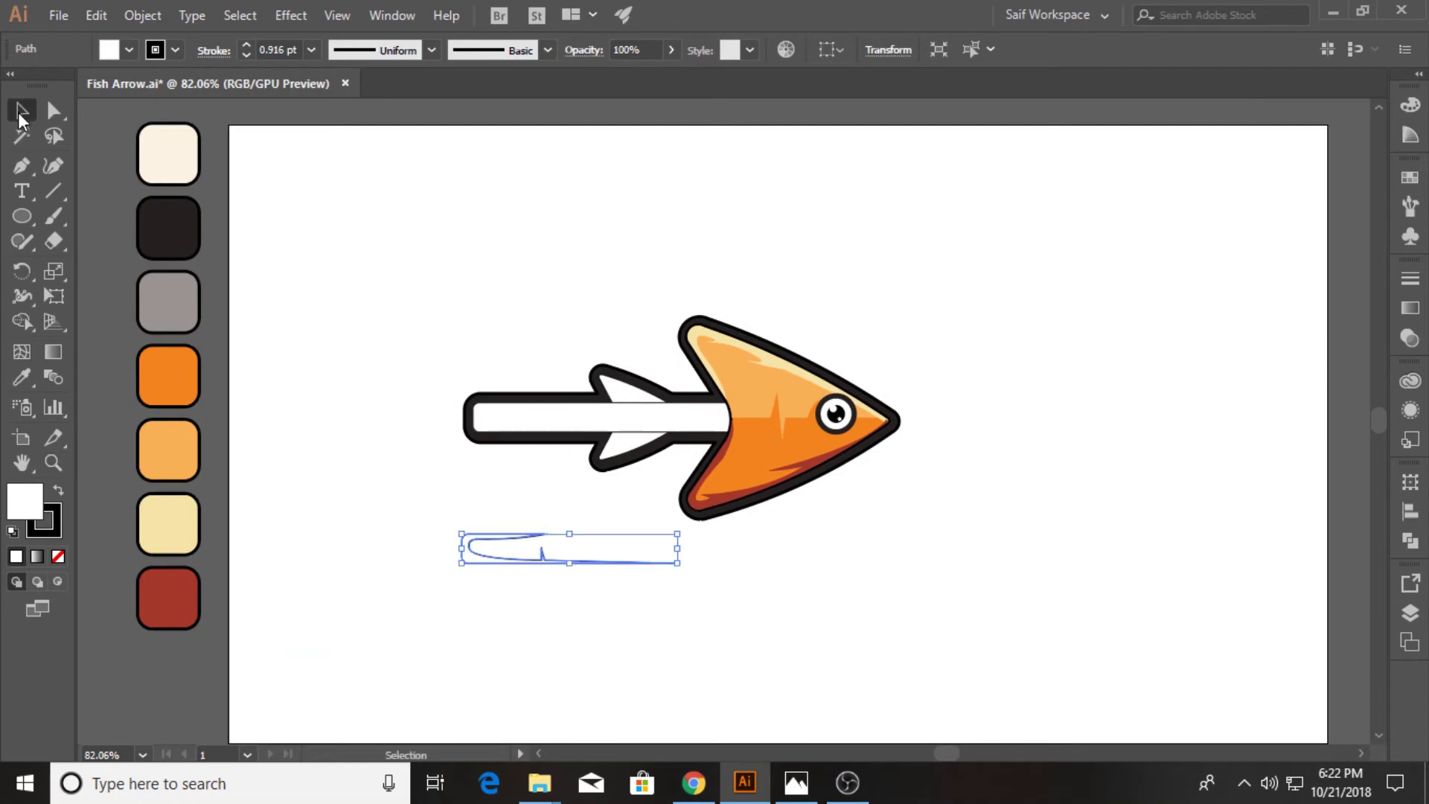
pyautogui.click(169, 301)
pyautogui.click(175, 50)
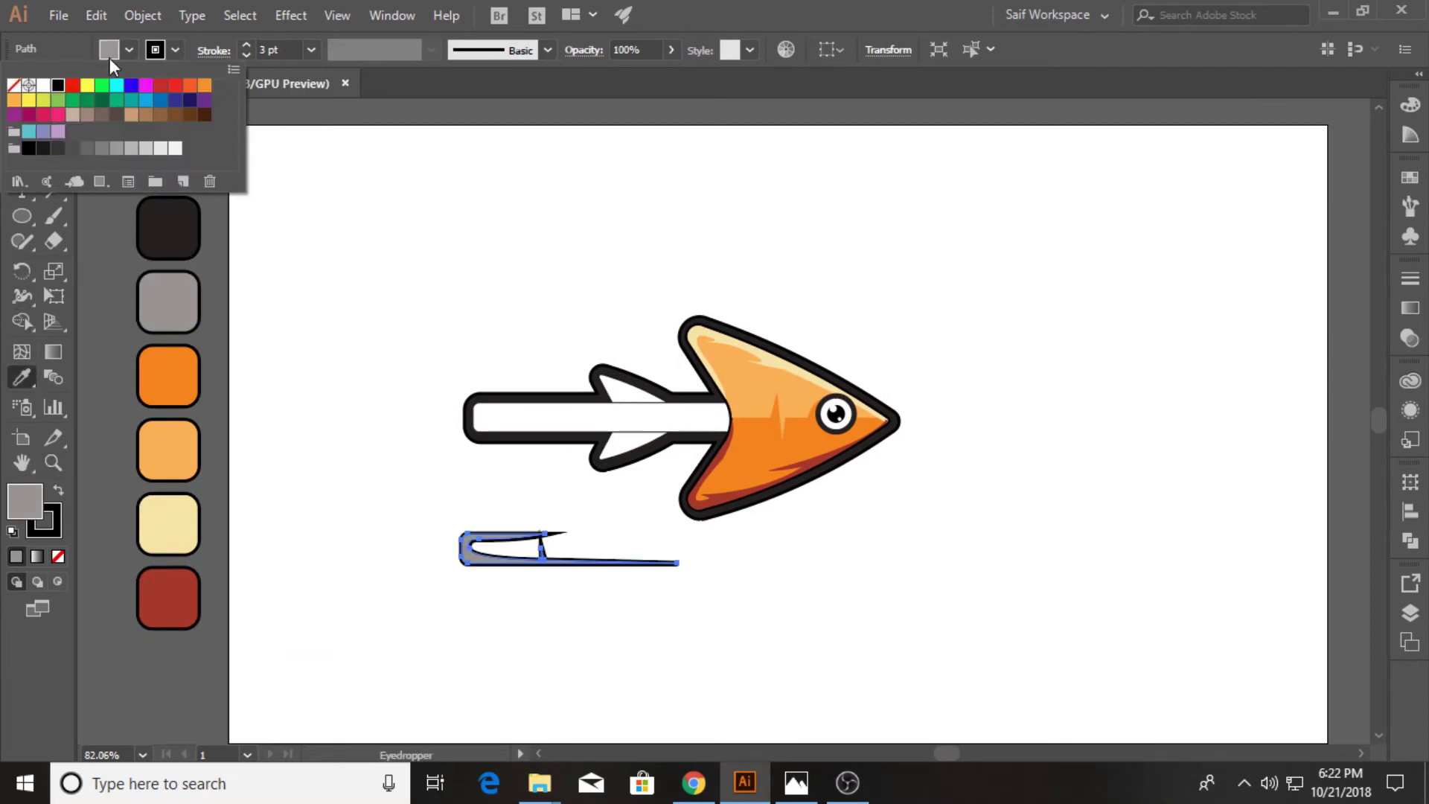
pyautogui.click(14, 85)
pyautogui.press('Escape')
pyautogui.press('v')
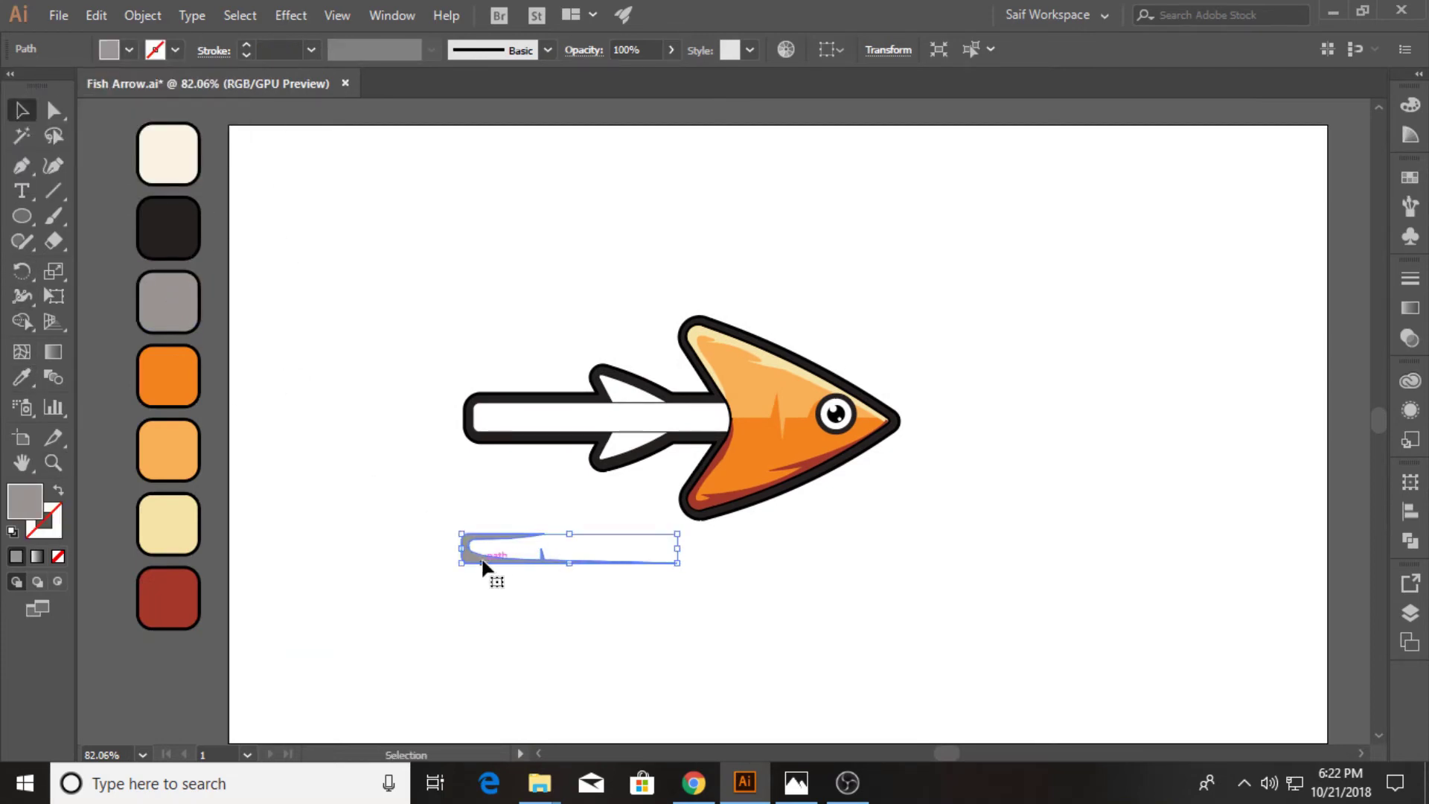
pyautogui.moveTo(481, 557); pyautogui.dragTo(497, 436)
# - Stretch the grey highlight further along the shaft
pyautogui.click(620, 633)
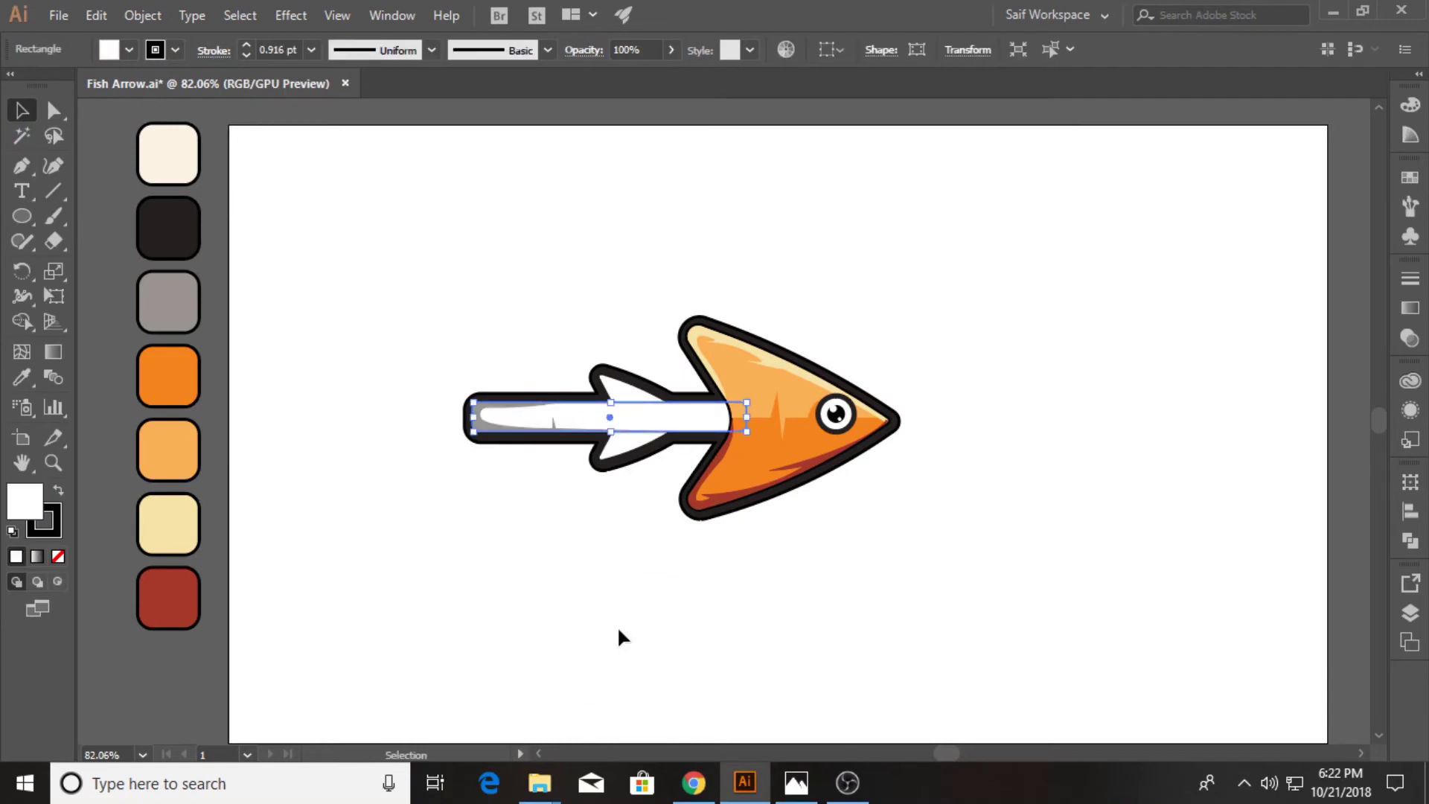
pyautogui.click(633, 411)
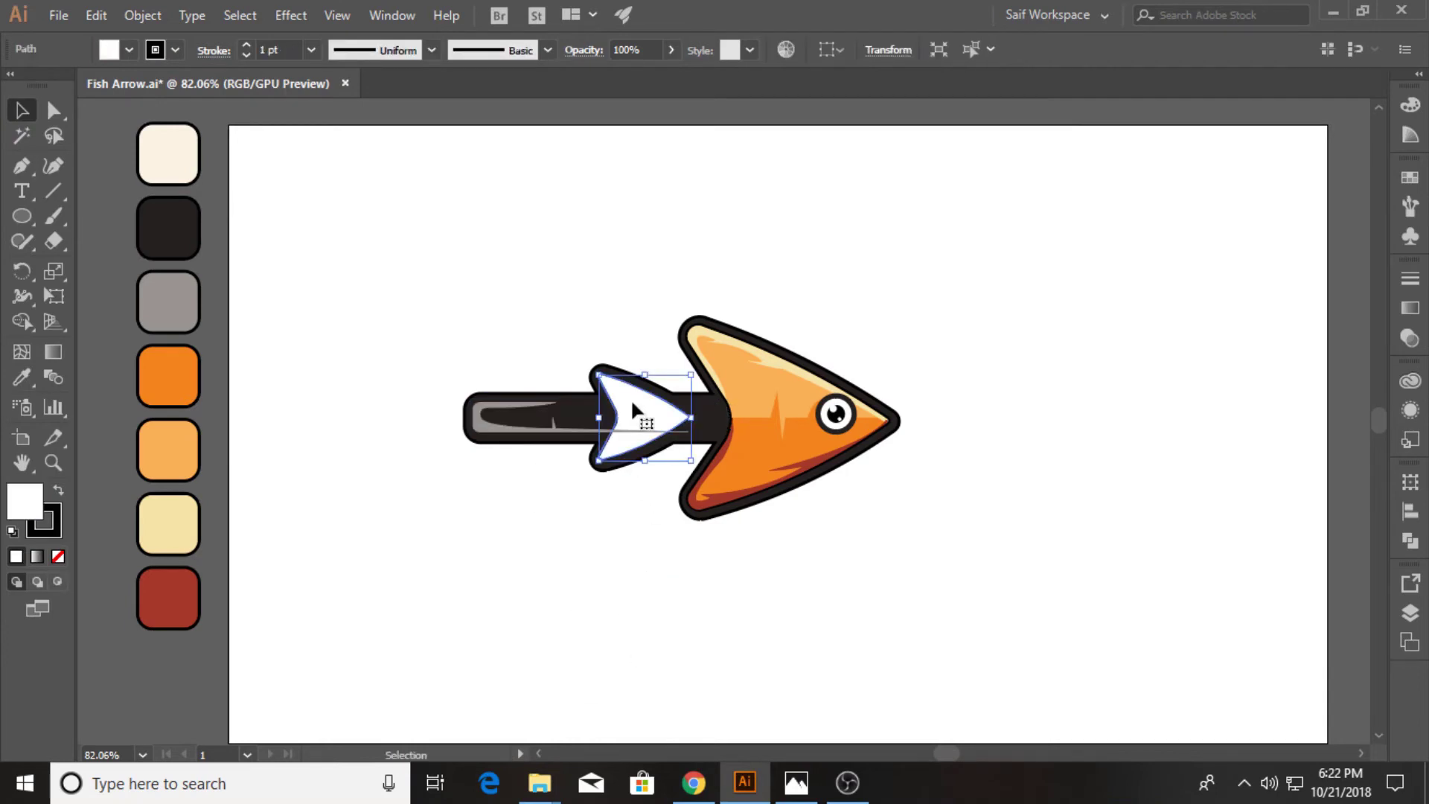
pyautogui.click(555, 426)
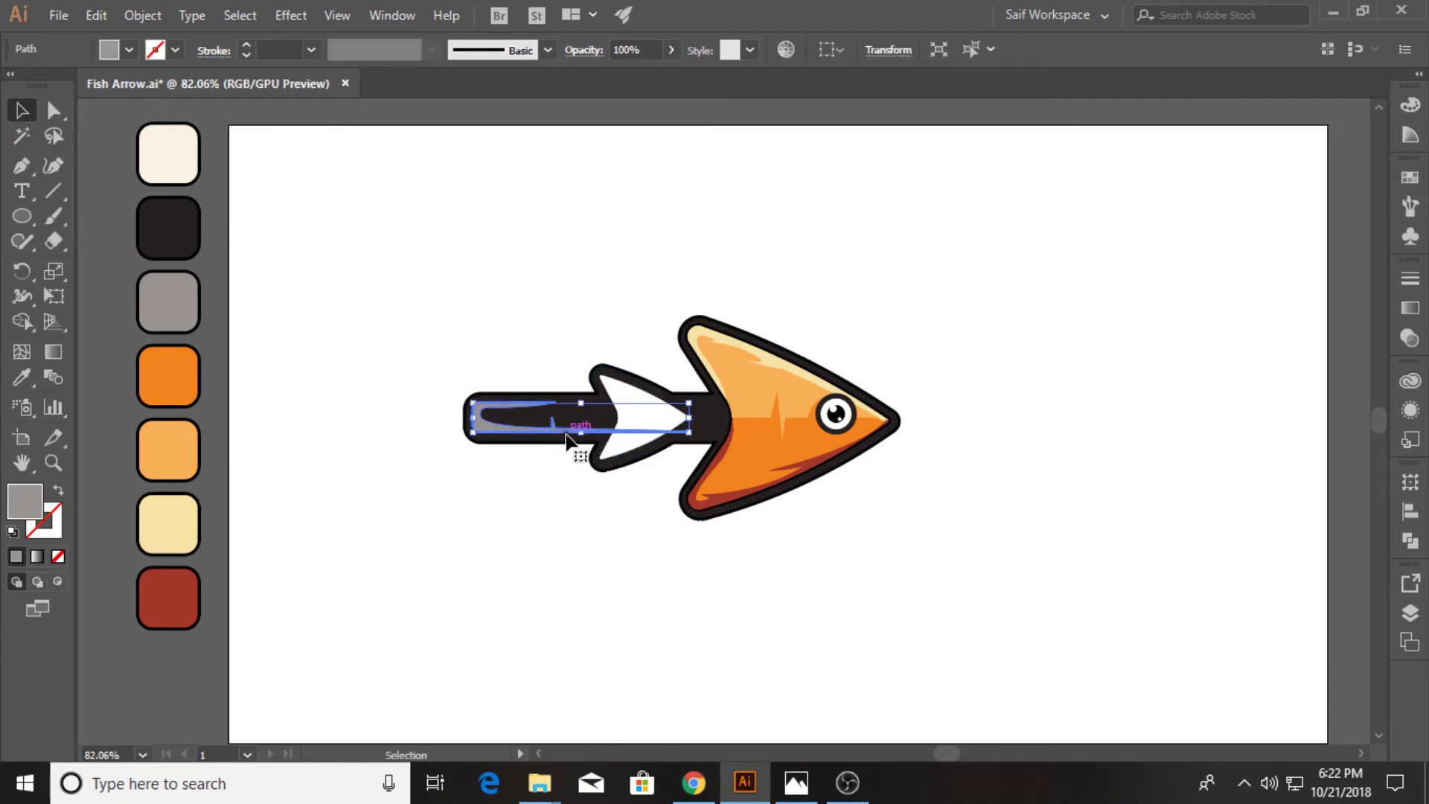
pyautogui.moveTo(587, 421); pyautogui.dragTo(615, 422)
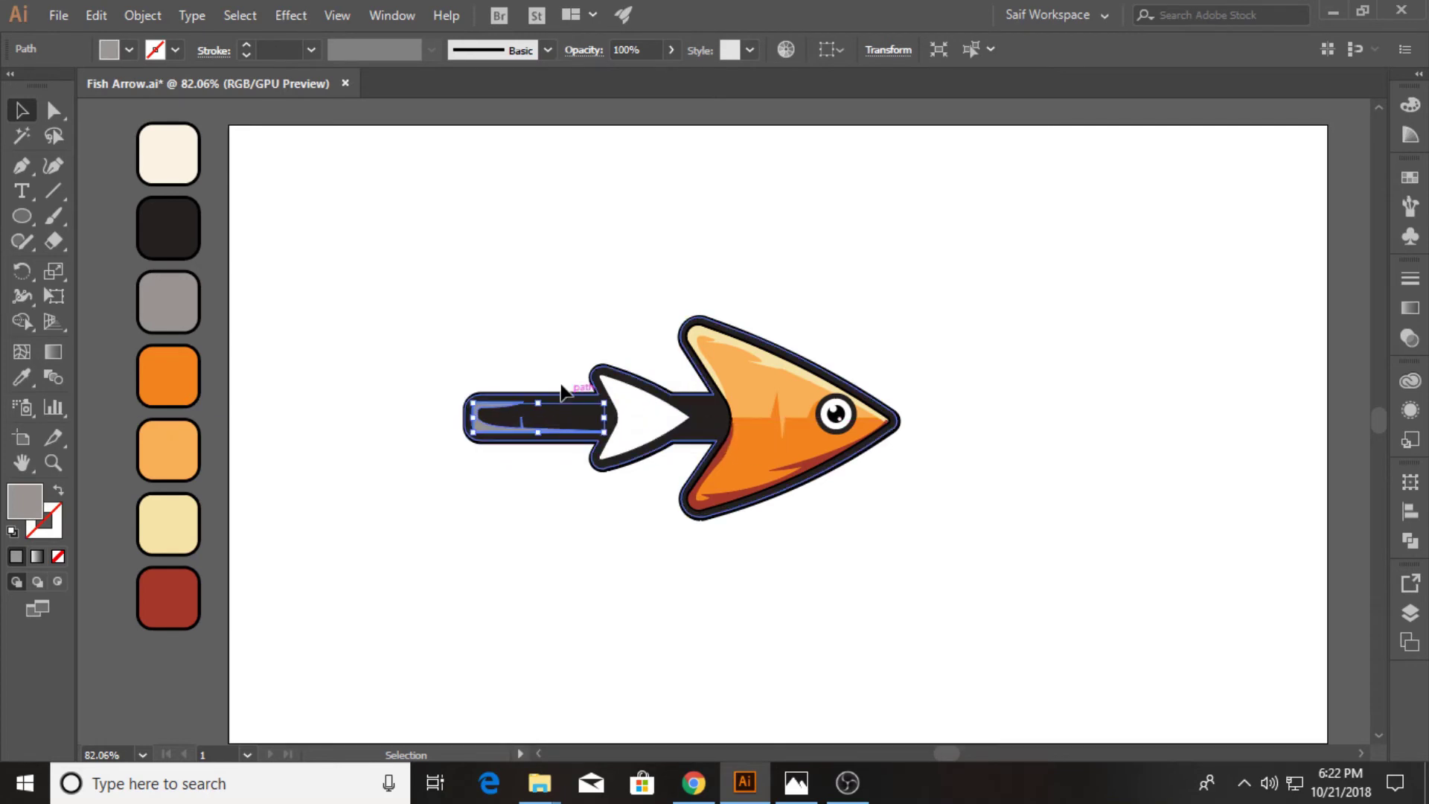
pyautogui.click(639, 402)
# - Fill the rear arrowhead with the fish head's orange and zoom in on it
pyautogui.press('i')
pyautogui.click(755, 431)
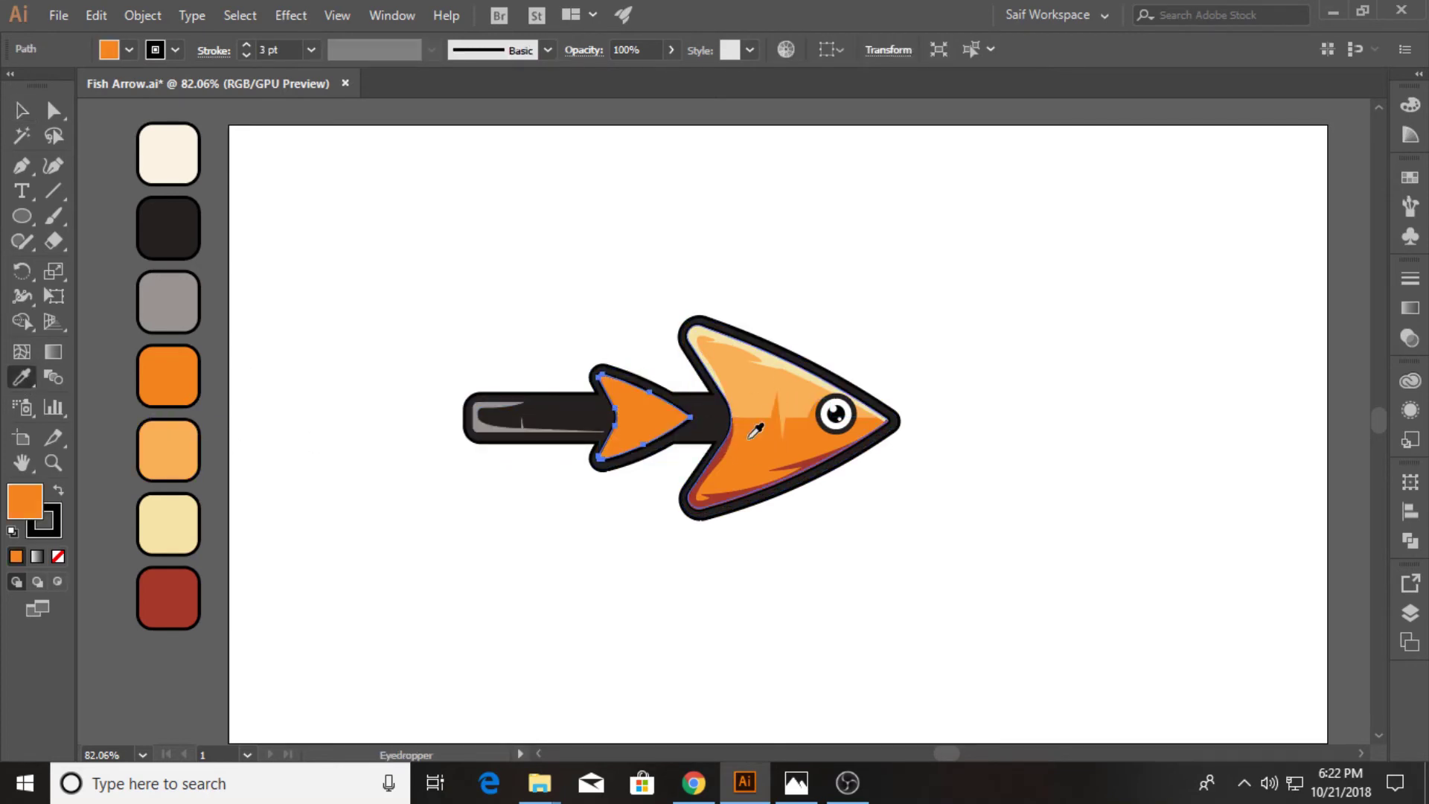
pyautogui.press('v')
pyautogui.click(412, 198)
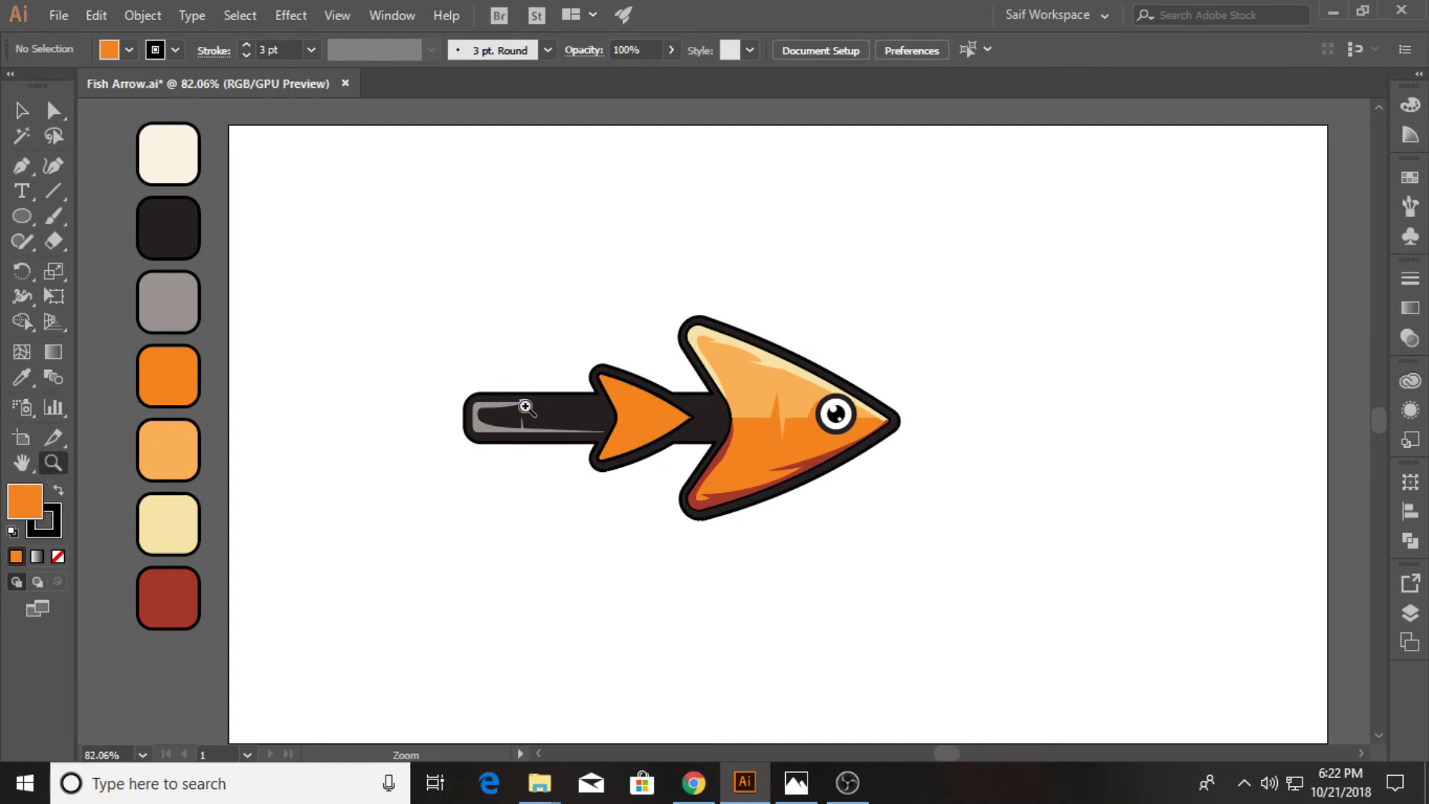
pyautogui.moveTo(526, 407); pyautogui.dragTo(798, 438)
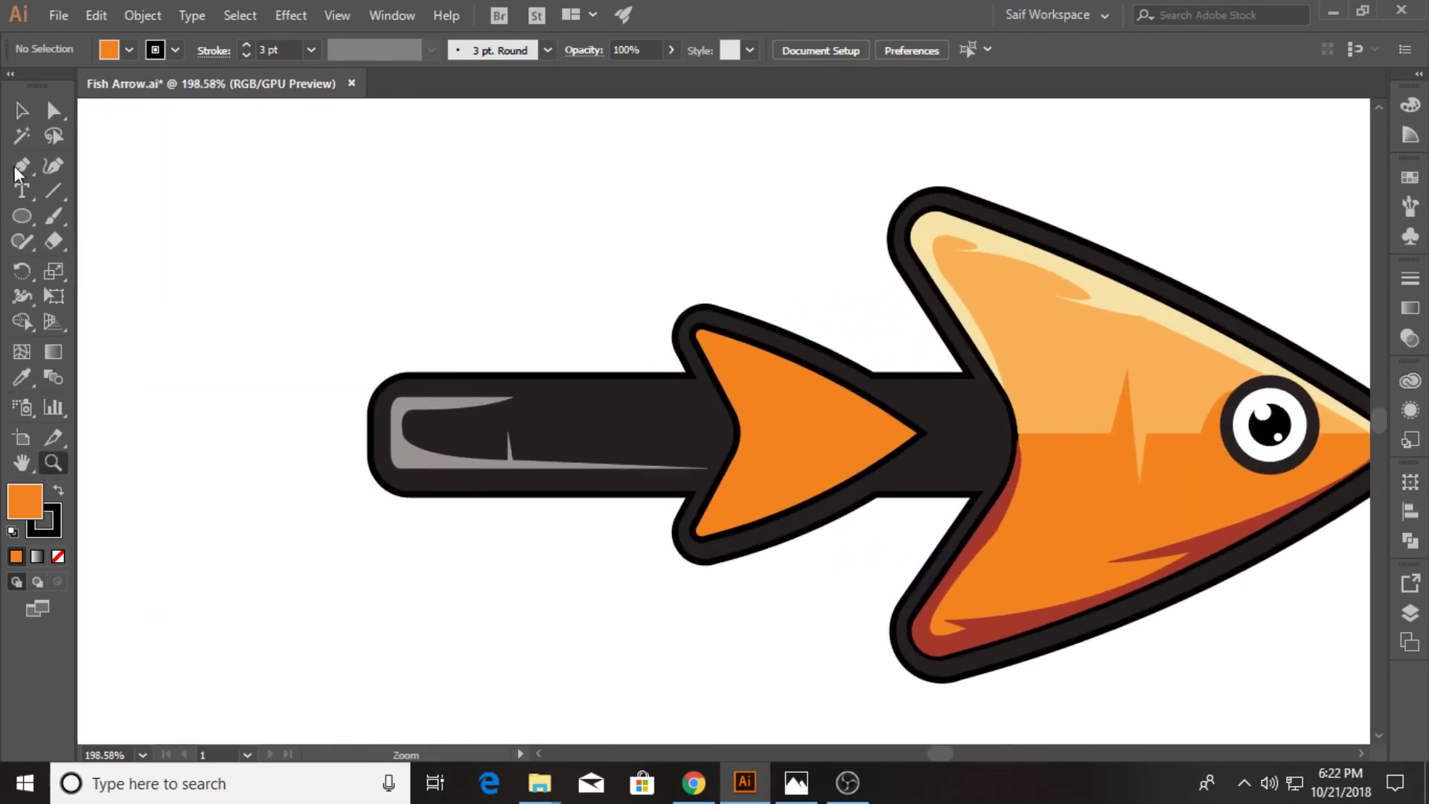
pyautogui.moveTo(702, 649); pyautogui.dragTo(715, 600)
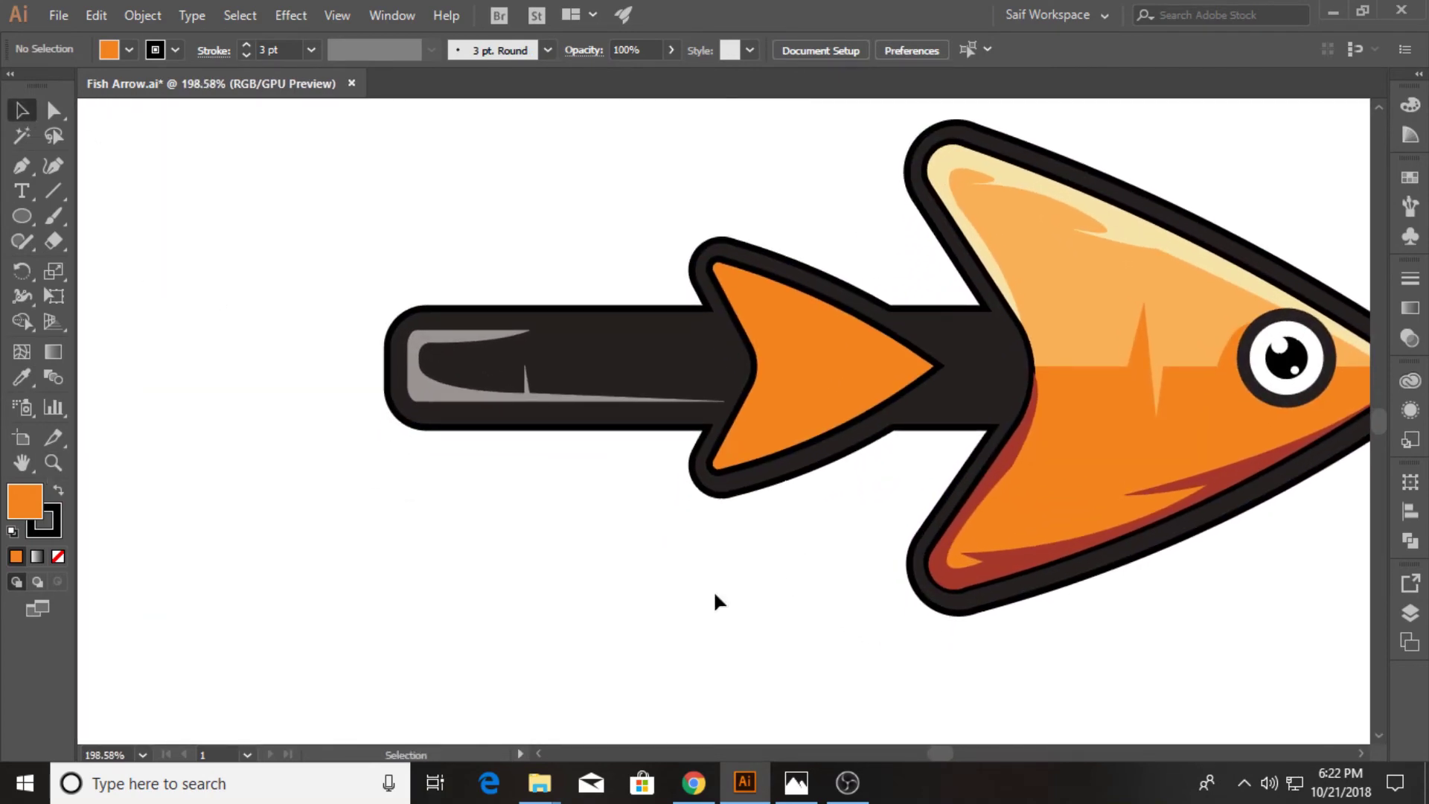
# - Copy the rear arrowhead below the arrow and pen-draw a hooked outline inside it
pyautogui.moveTo(832, 401); pyautogui.dragTo(566, 631)
pyautogui.press('p')
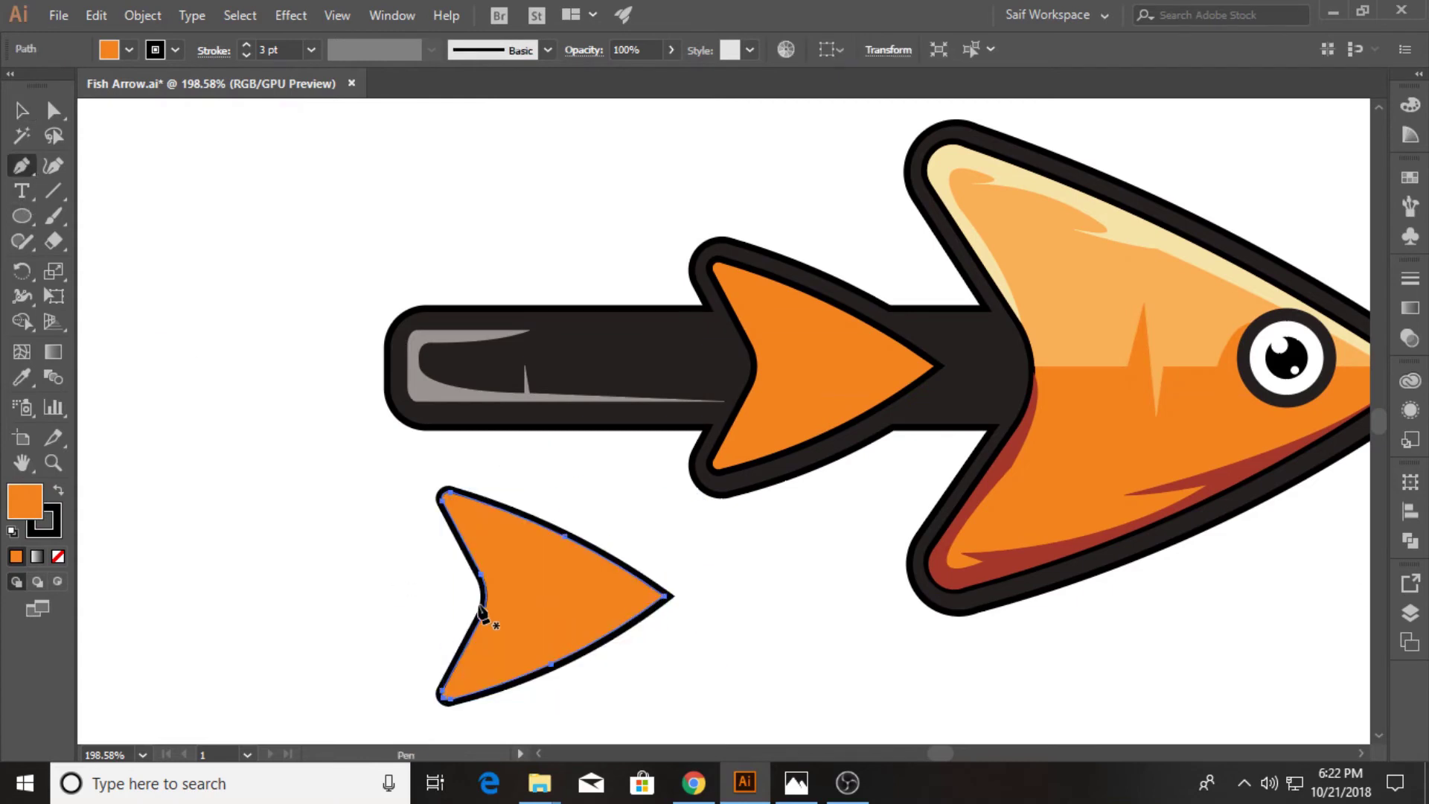
pyautogui.click(453, 595)
pyautogui.click(555, 596)
pyautogui.click(525, 567)
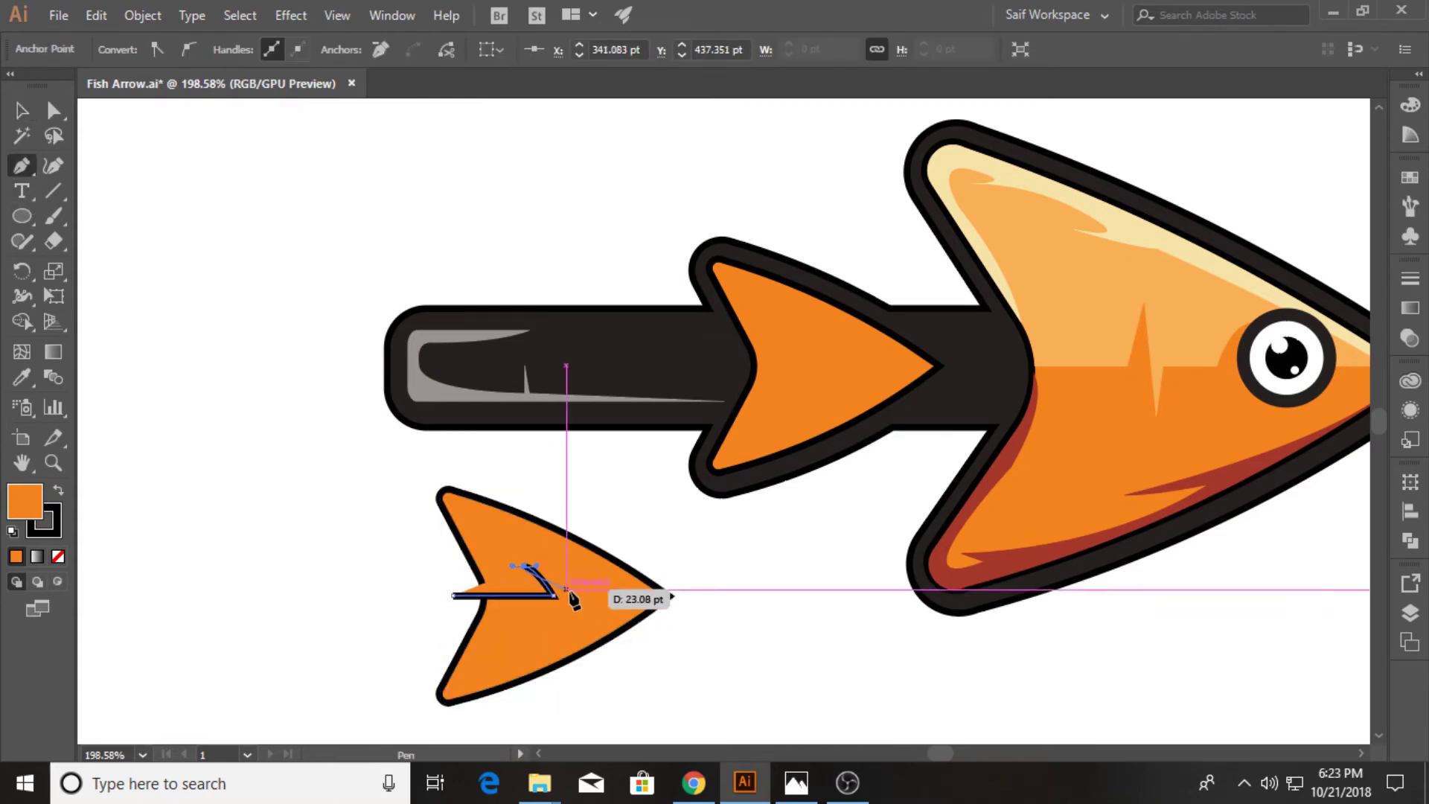
pyautogui.moveTo(573, 615)
pyautogui.mouseDown()
pyautogui.moveTo(564, 662)
pyautogui.moveTo(589, 620)
pyautogui.mouseUp()
pyautogui.click(588, 596)
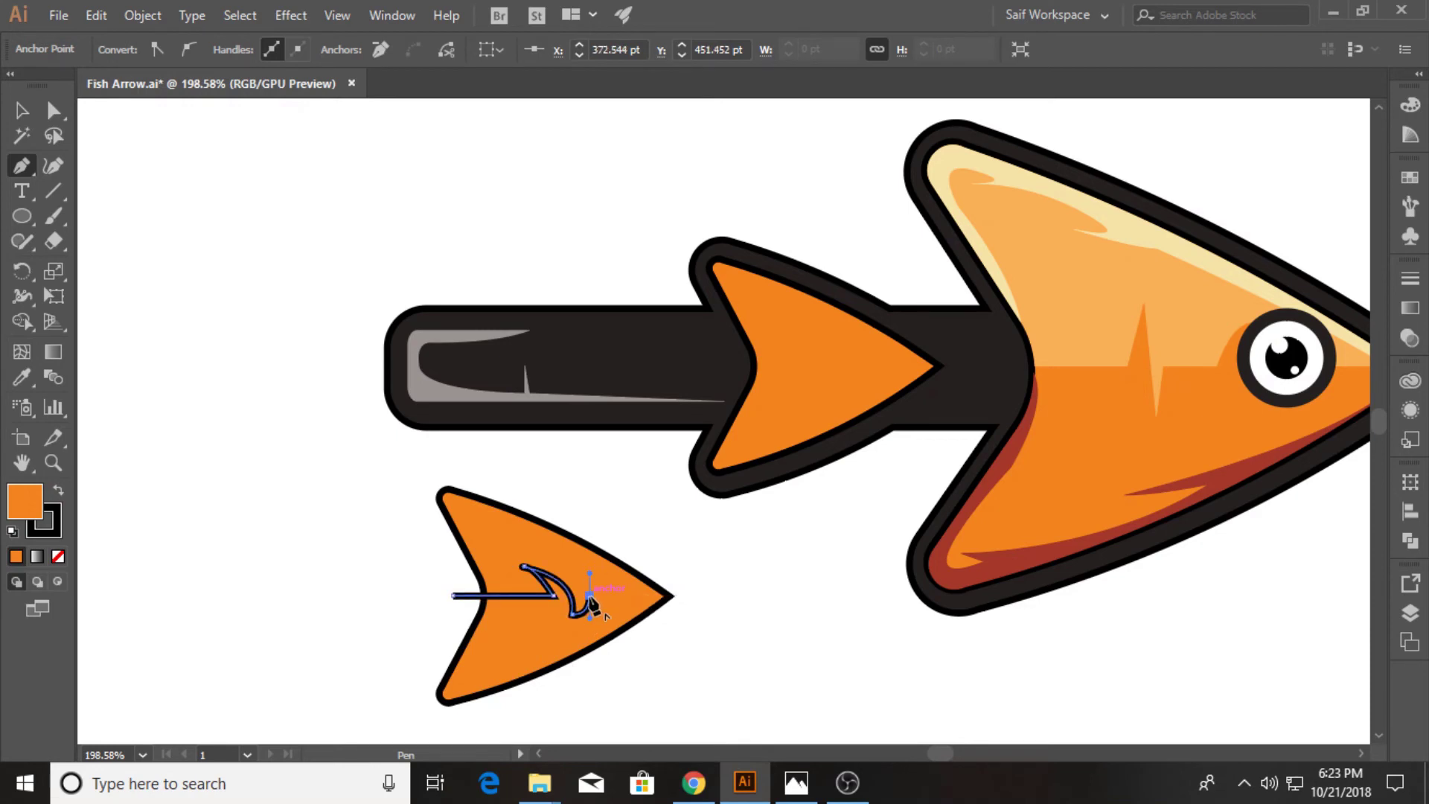
pyautogui.click(726, 596)
pyautogui.click(499, 457)
pyautogui.click(349, 464)
pyautogui.click(444, 597)
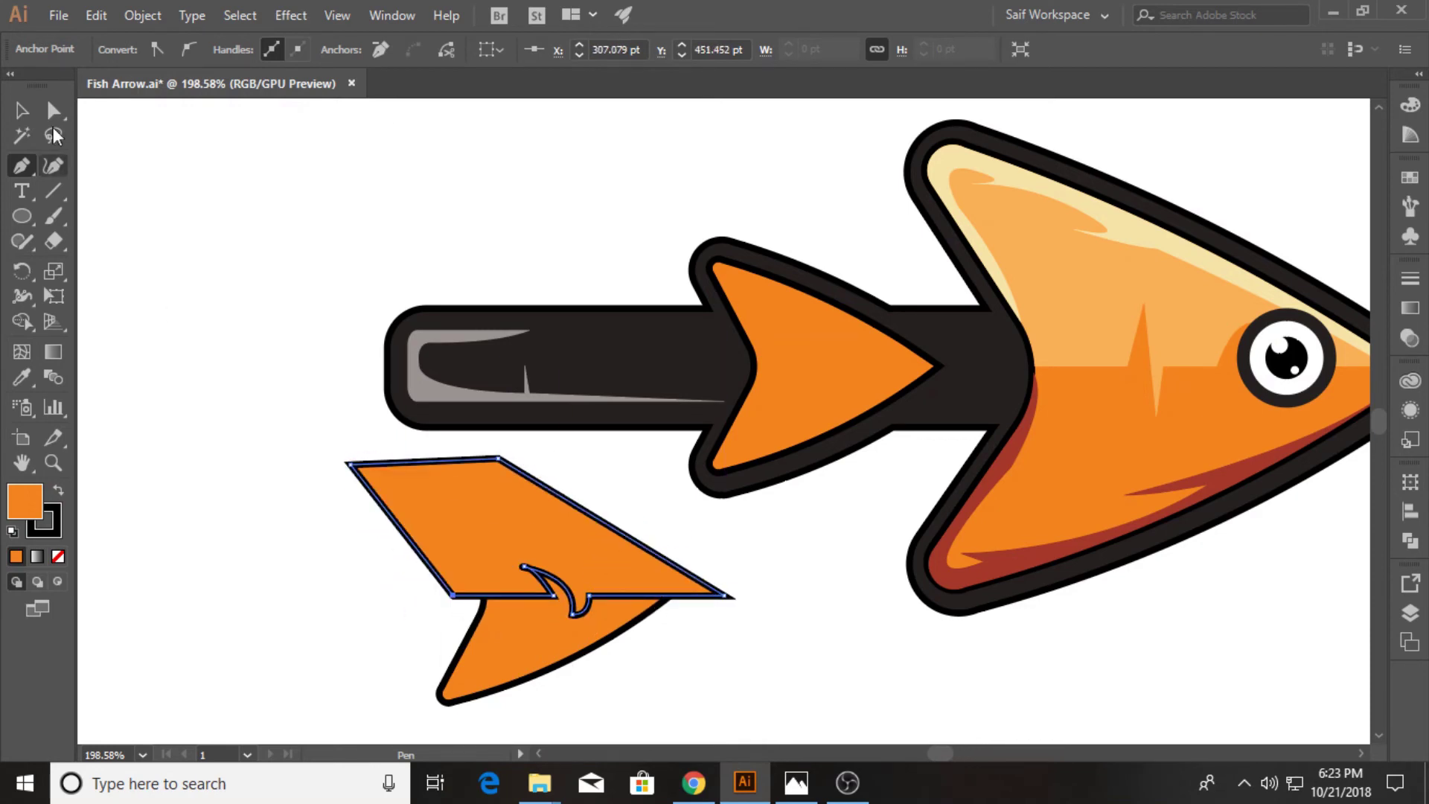
# - Minus Front the outline to leave a hooked highlight and move it onto the rear arrowhead
pyautogui.click(21, 112)
pyautogui.moveTo(227, 495); pyautogui.dragTo(671, 726)
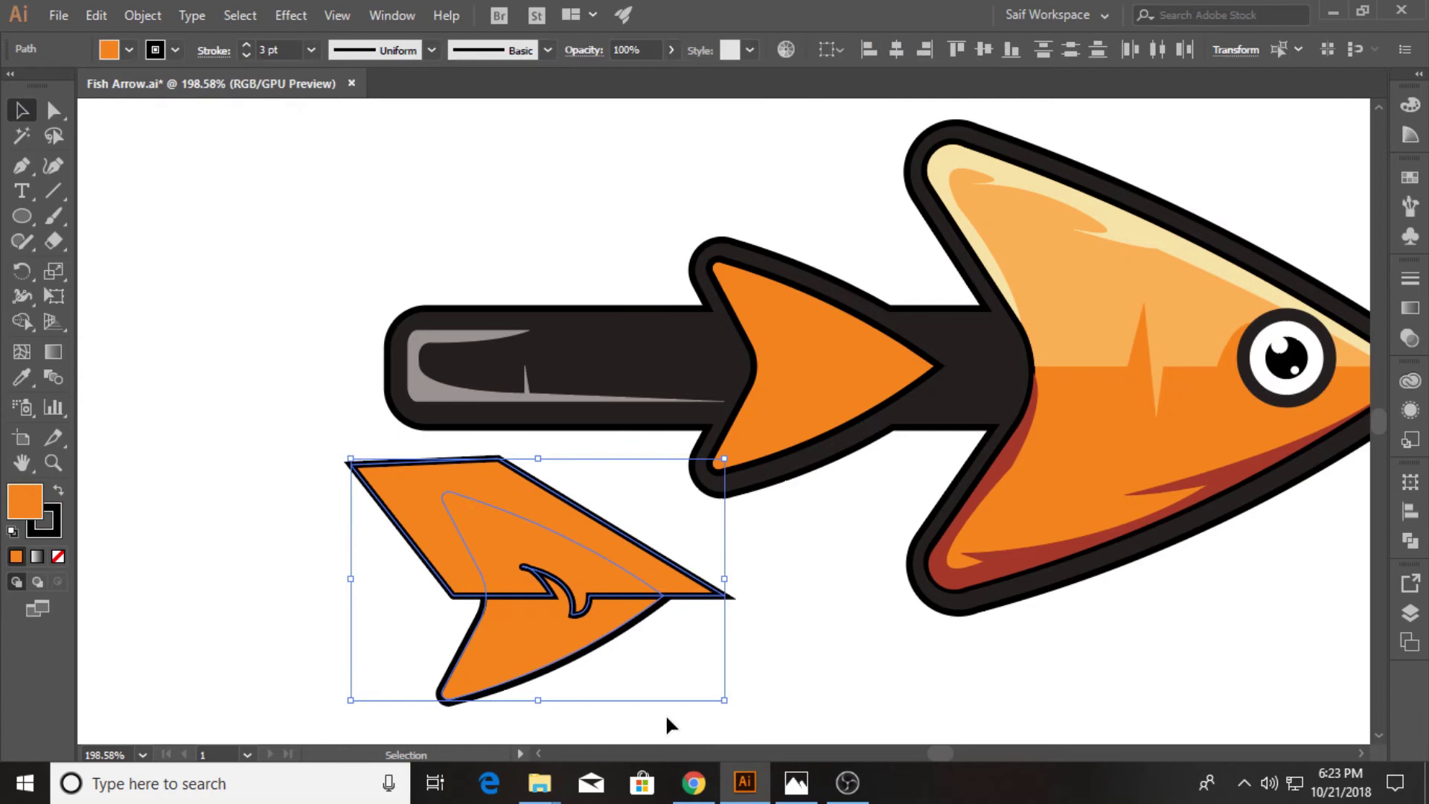
pyautogui.click(1409, 542)
pyautogui.click(1204, 526)
pyautogui.moveTo(568, 576)
pyautogui.mouseDown()
pyautogui.moveTo(842, 357)
pyautogui.moveTo(840, 340)
pyautogui.mouseUp()
# - Colour the hooked highlight light orange and place another arrowhead copy below
pyautogui.press('i')
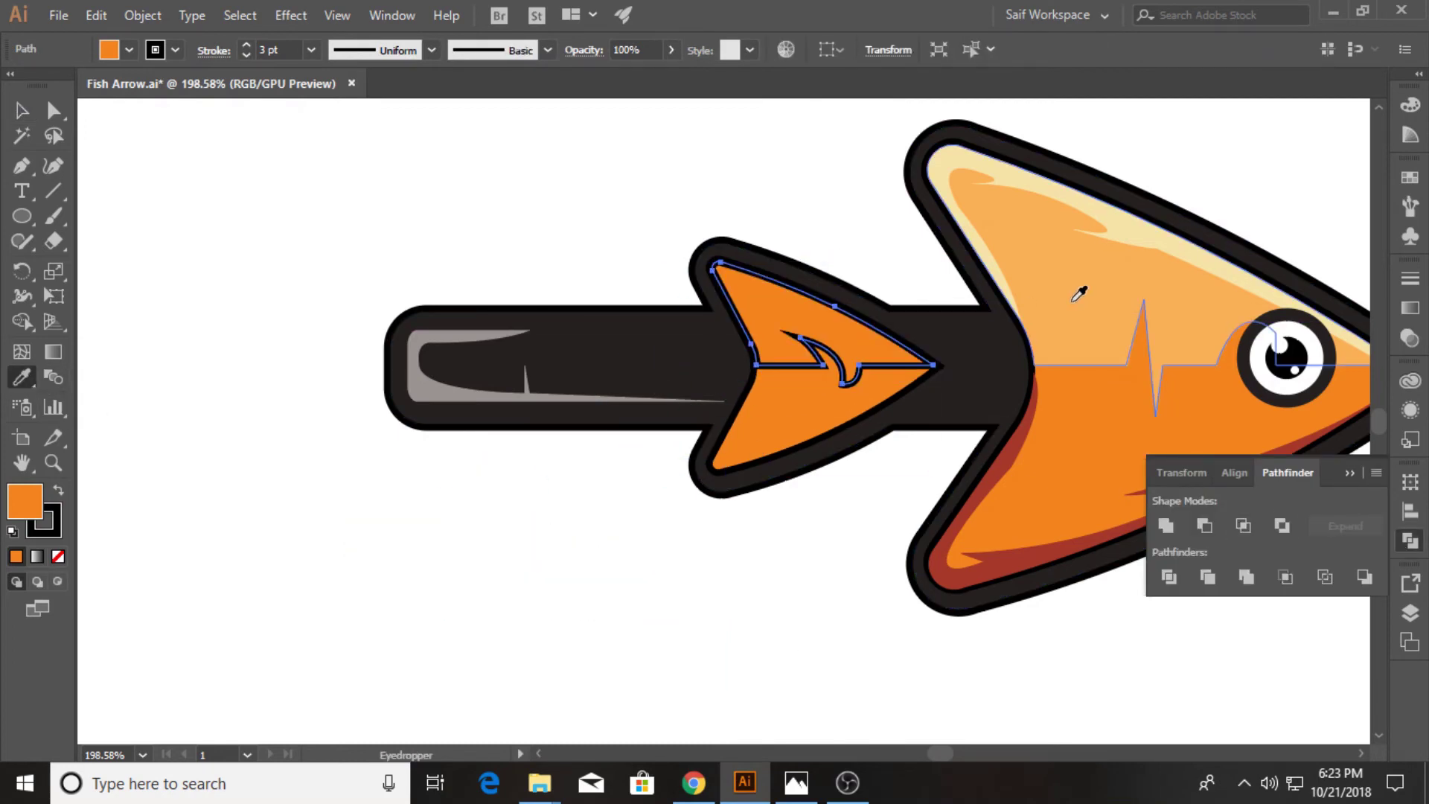
pyautogui.click(1080, 295)
pyautogui.press('v')
pyautogui.click(399, 539)
pyautogui.moveTo(788, 413)
pyautogui.mouseDown()
pyautogui.moveTo(577, 611)
pyautogui.moveTo(493, 630)
pyautogui.mouseUp()
# - Pen-draw a cutting shape over the upper edge of the arrowhead copy
pyautogui.click(21, 165)
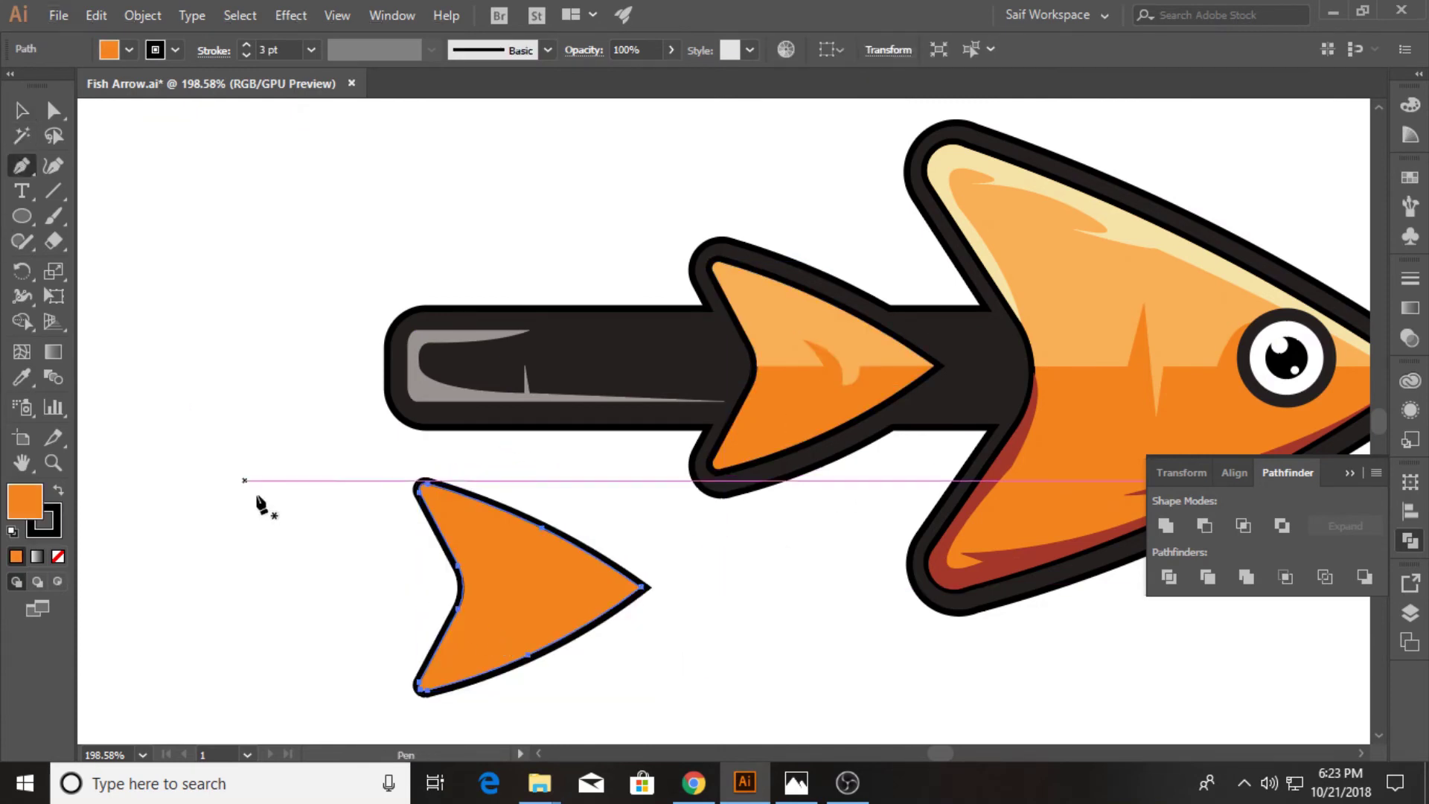
pyautogui.click(447, 587)
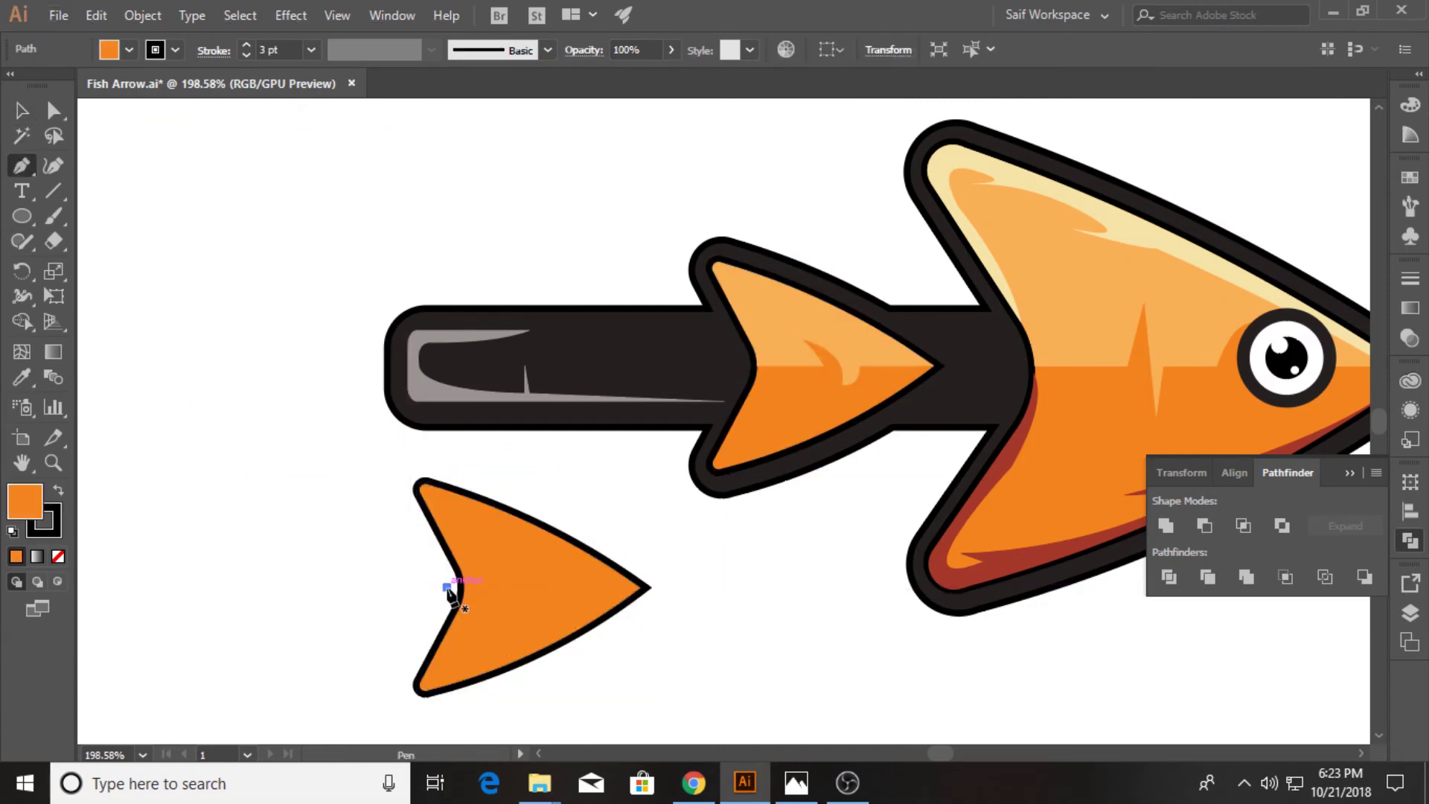
pyautogui.moveTo(439, 509)
pyautogui.mouseDown()
pyautogui.moveTo(393, 466)
pyautogui.moveTo(436, 504)
pyautogui.mouseUp()
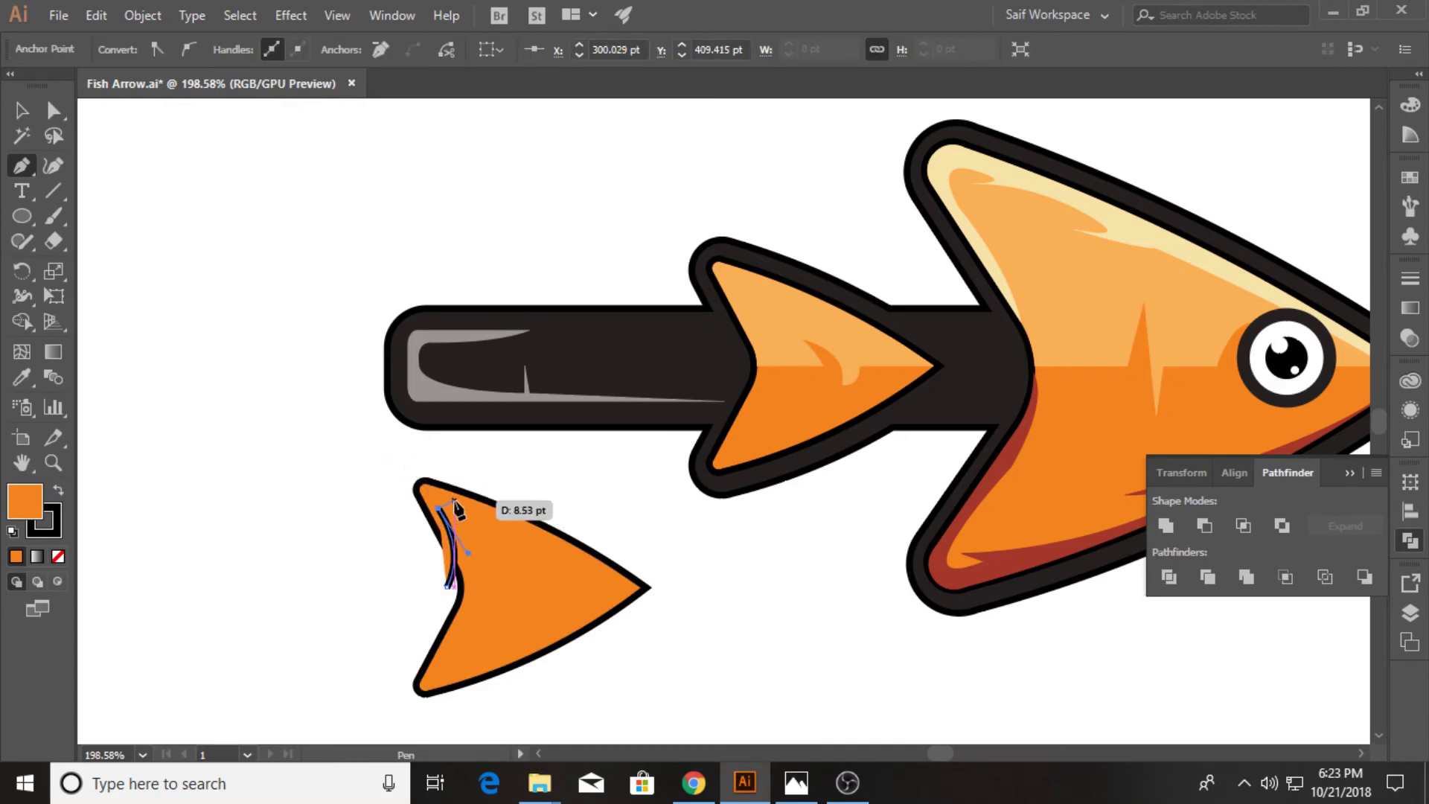
pyautogui.moveTo(455, 502); pyautogui.dragTo(464, 510)
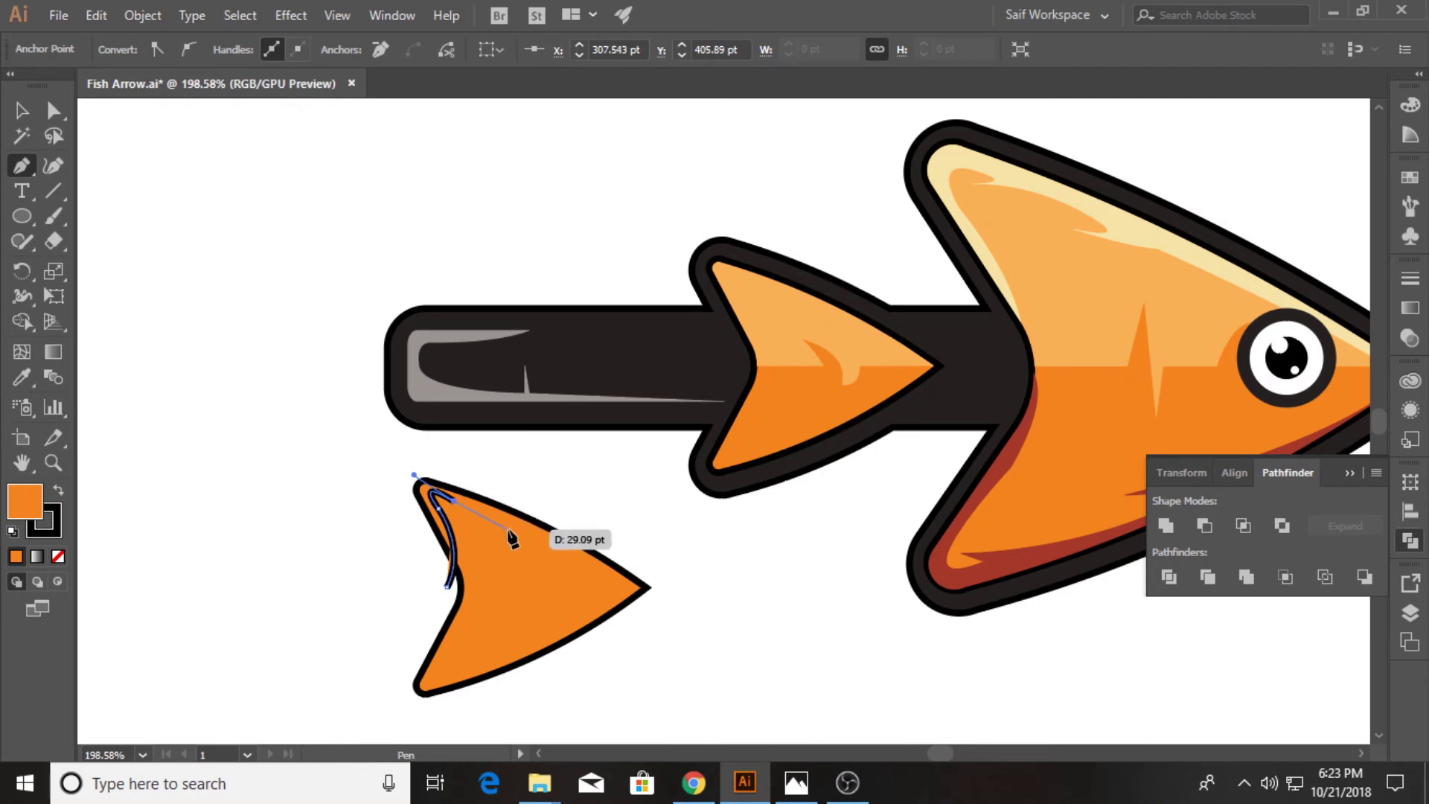
pyautogui.moveTo(522, 535)
pyautogui.mouseDown()
pyautogui.moveTo(468, 526)
pyautogui.moveTo(553, 537)
pyautogui.mouseUp()
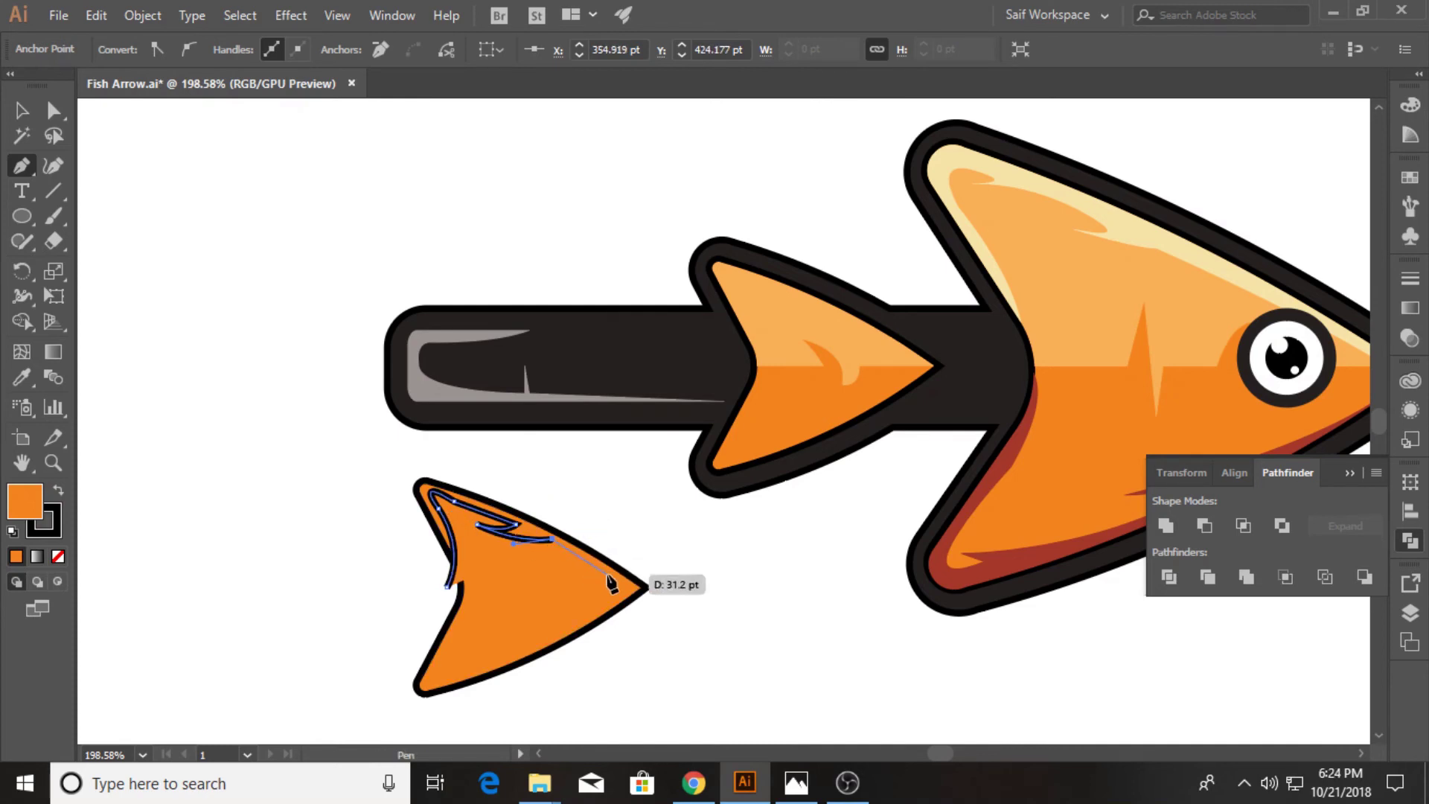
pyautogui.moveTo(611, 583); pyautogui.dragTo(673, 609)
pyautogui.click(679, 611)
pyautogui.click(601, 483)
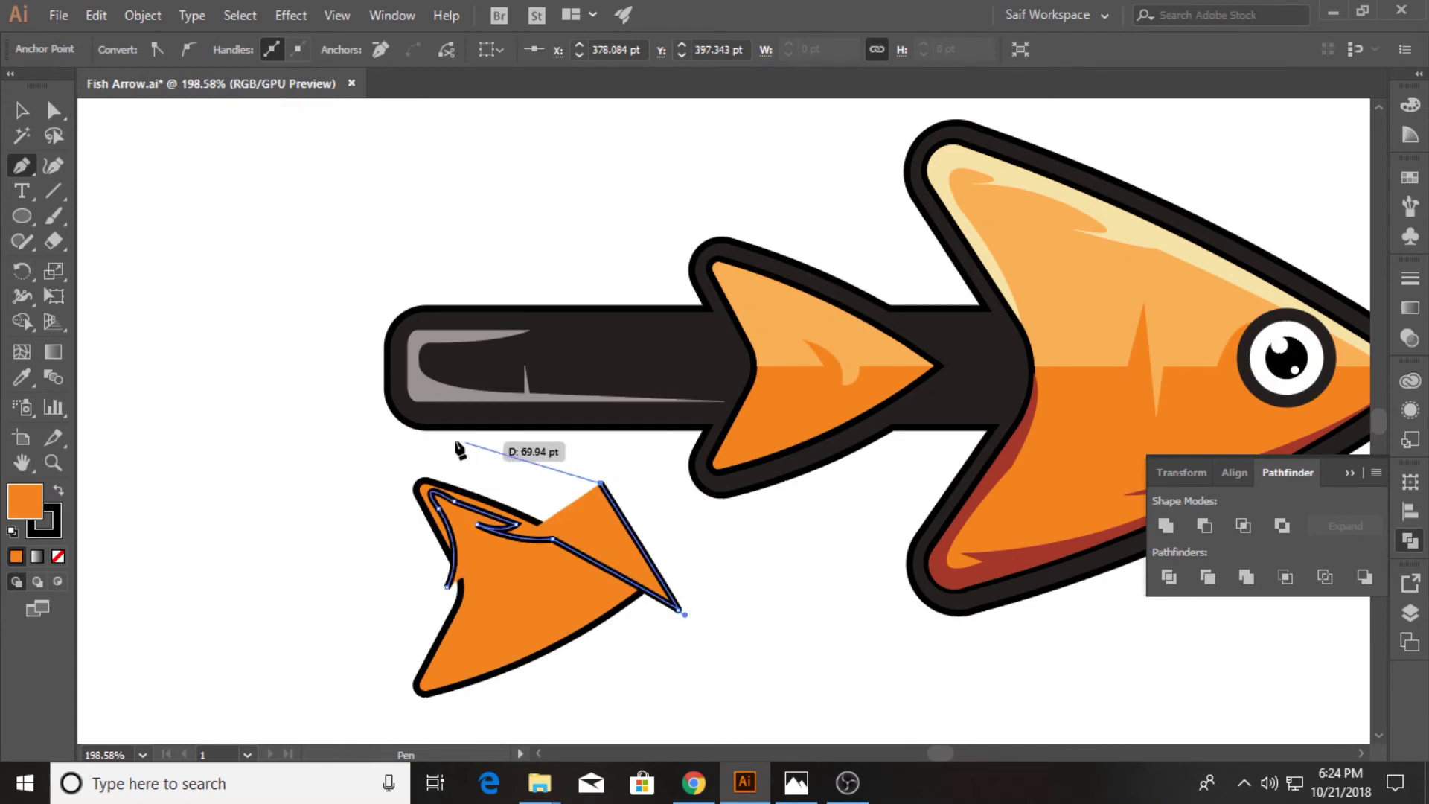
pyautogui.click(380, 439)
pyautogui.click(353, 493)
pyautogui.click(448, 588)
# - Intersect to a thin sliver, colour it cream, and move it onto the rear arrowhead's top
pyautogui.press('v')
pyautogui.moveTo(284, 492); pyautogui.dragTo(685, 629)
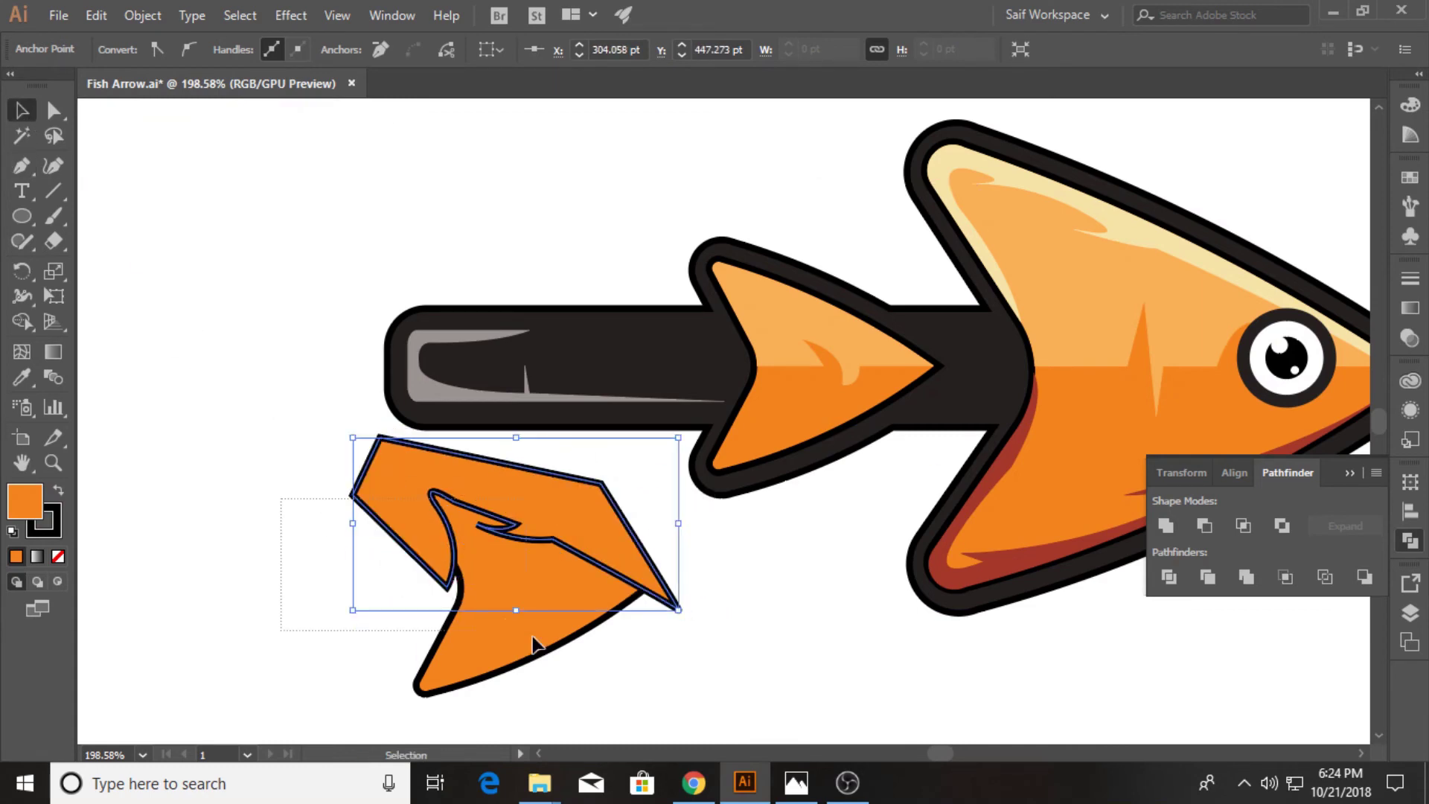
pyautogui.click(1244, 526)
pyautogui.press('i')
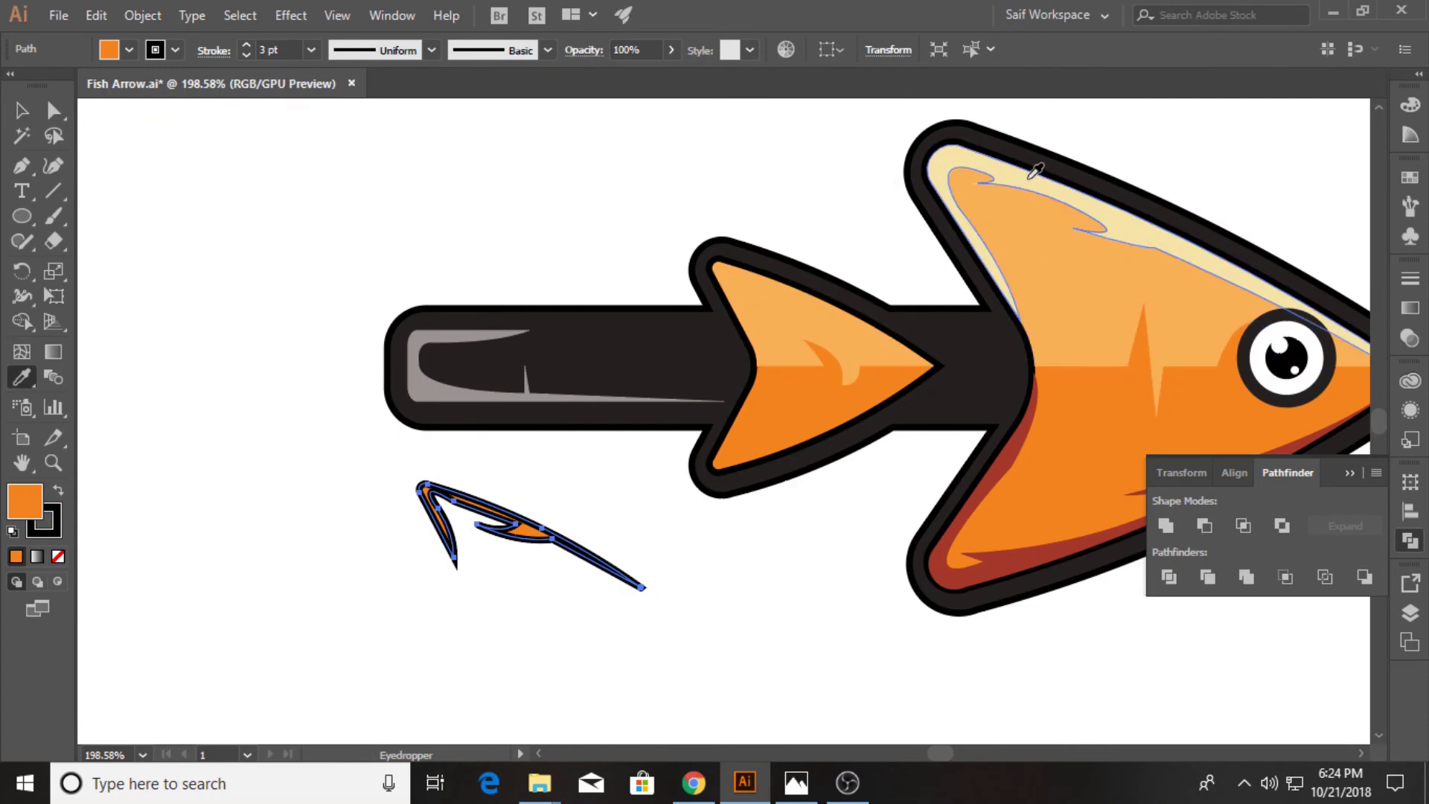
pyautogui.click(1026, 173)
pyautogui.press('v')
pyautogui.click(289, 484)
pyautogui.moveTo(527, 530); pyautogui.dragTo(819, 308)
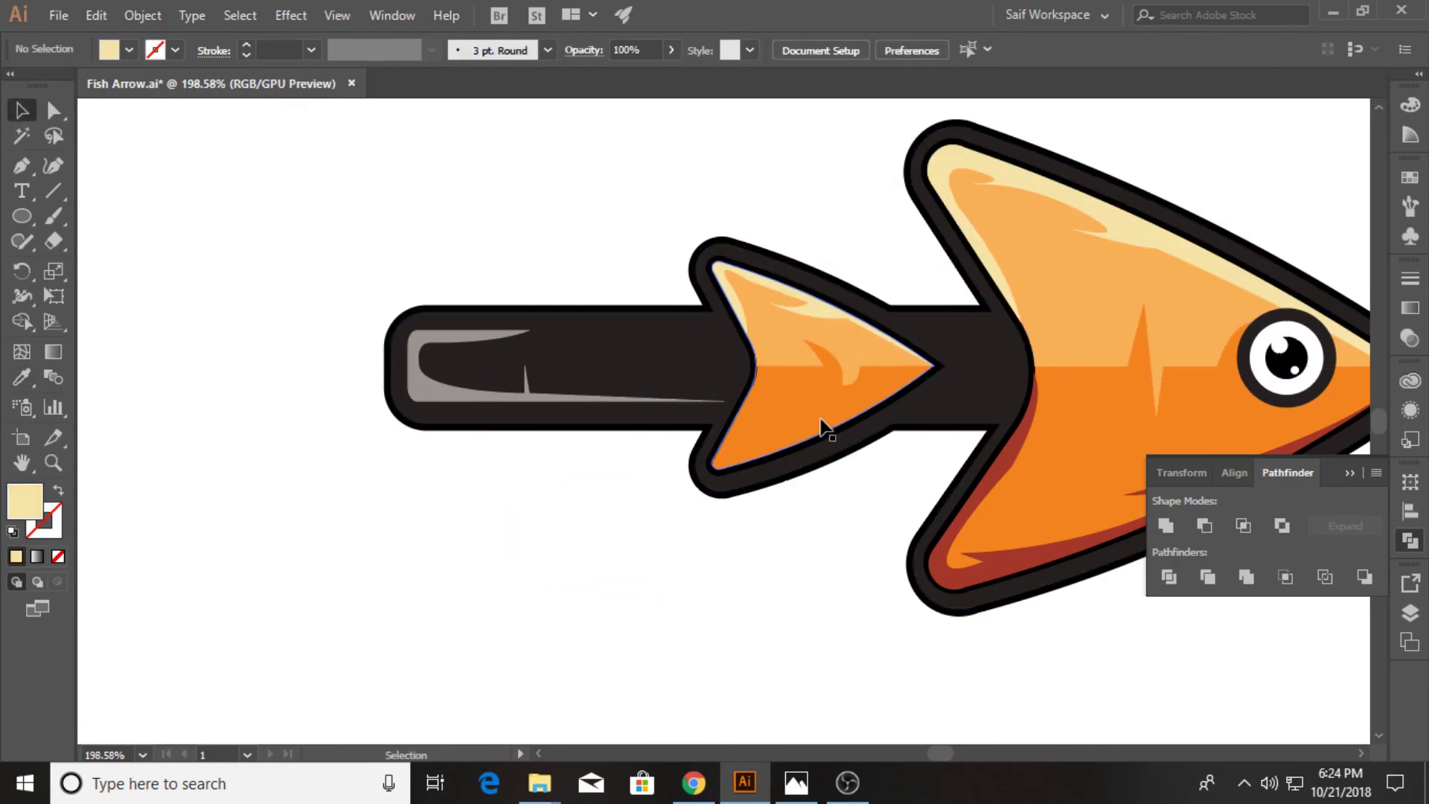
# - Copy the orange arrowhead to the lower left and start a cutter along its lower edge and notch
pyautogui.moveTo(823, 425); pyautogui.dragTo(527, 625)
pyautogui.click(52, 463)
pyautogui.moveTo(438, 682)
pyautogui.mouseDown()
pyautogui.moveTo(727, 612)
pyautogui.moveTo(668, 593)
pyautogui.mouseUp()
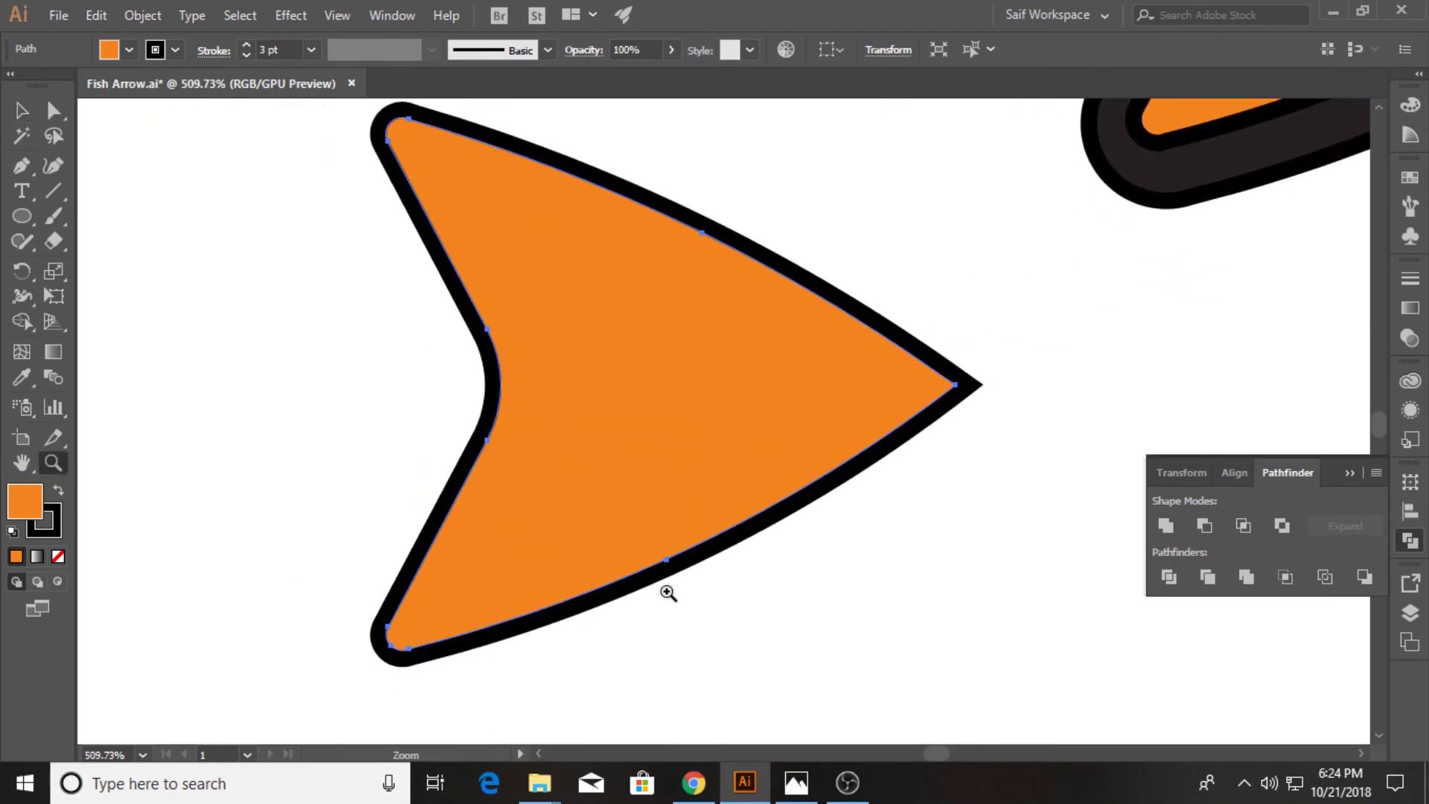
pyautogui.click(1024, 383)
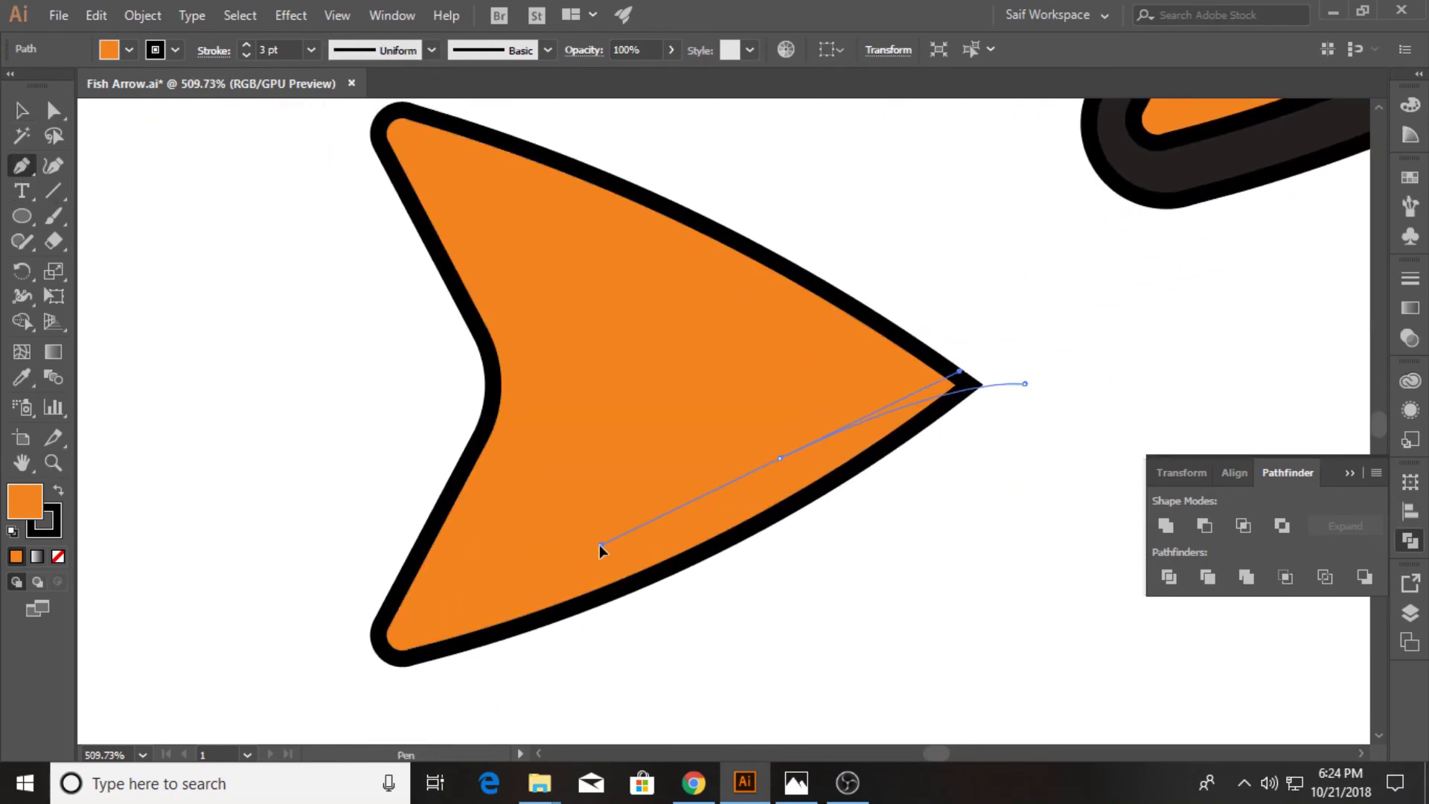
pyautogui.moveTo(572, 564); pyautogui.dragTo(570, 564)
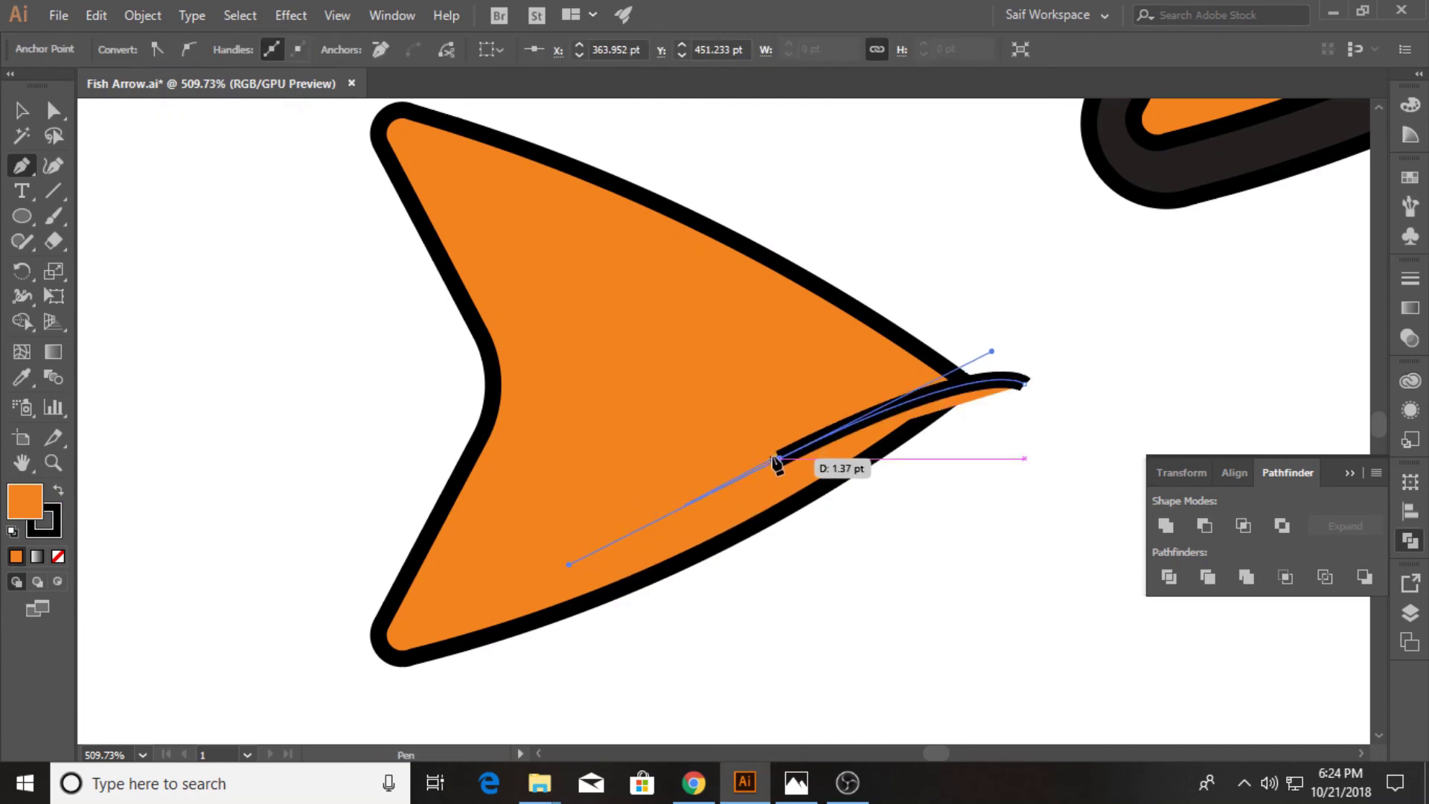
pyautogui.moveTo(676, 487); pyautogui.dragTo(647, 501)
pyautogui.moveTo(557, 486); pyautogui.dragTo(557, 485)
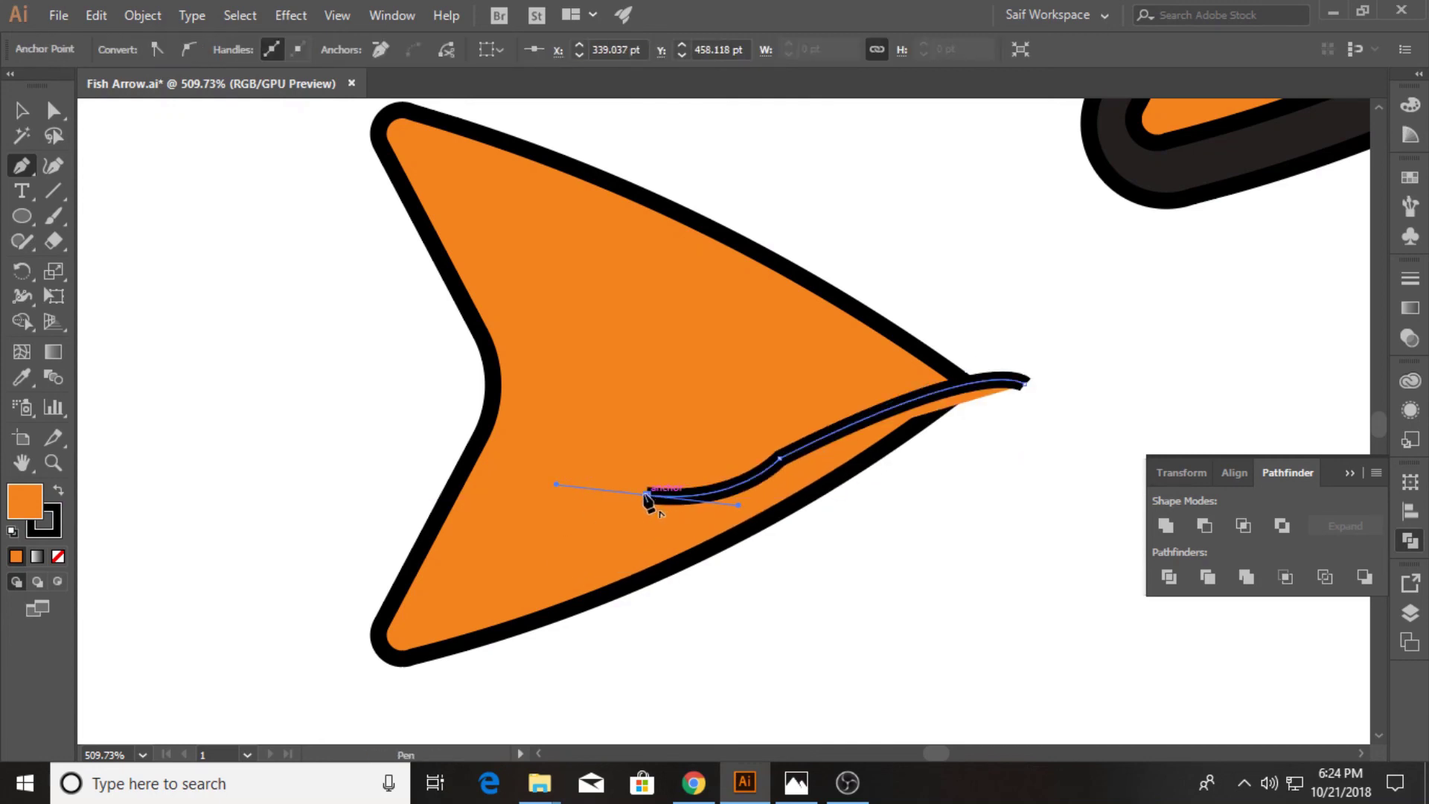
pyautogui.moveTo(745, 498); pyautogui.dragTo(818, 469)
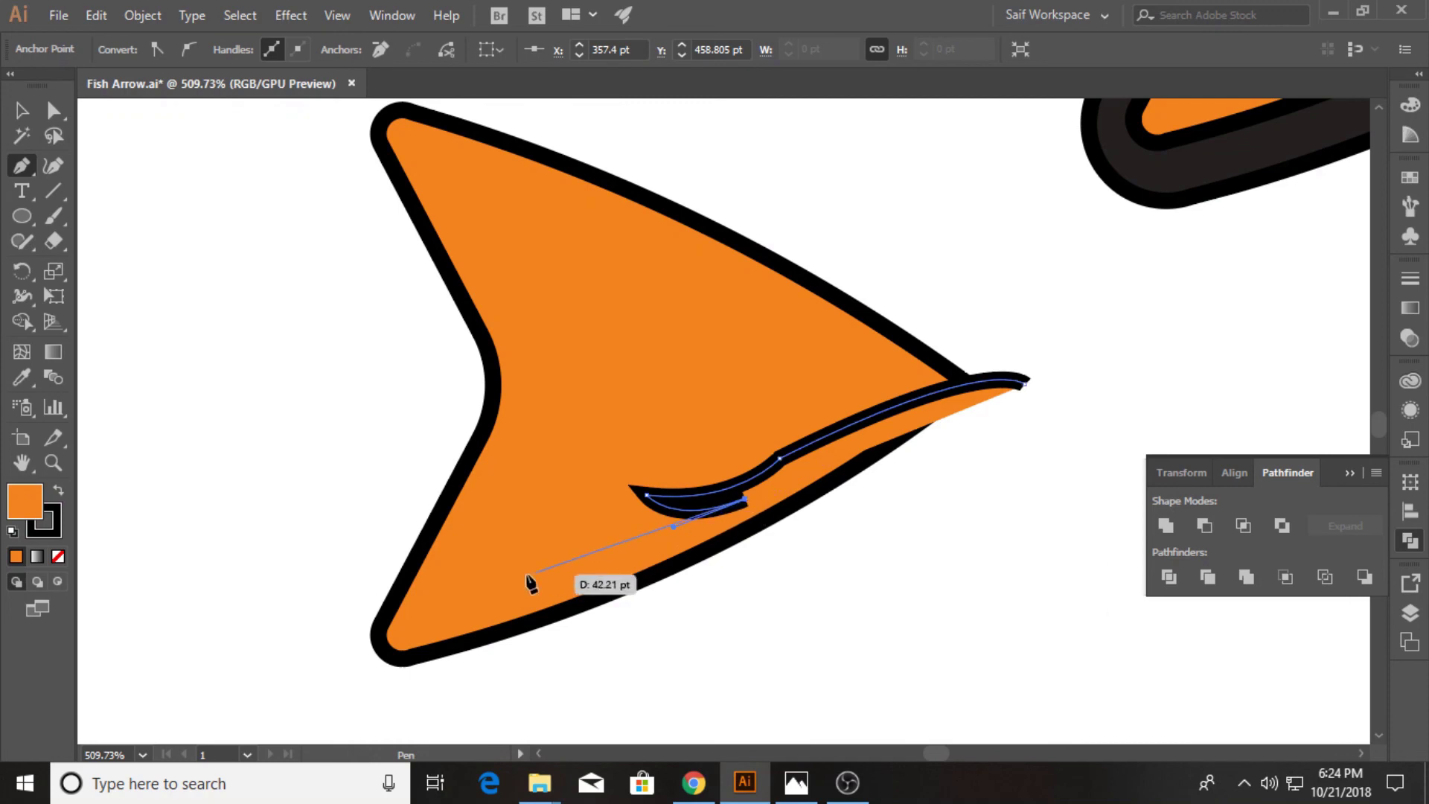
# - Finish the cutting path around the back spike and lower part, closing it
pyautogui.moveTo(474, 605)
pyautogui.mouseDown()
pyautogui.moveTo(384, 594)
pyautogui.moveTo(469, 606)
pyautogui.moveTo(460, 564)
pyautogui.mouseUp()
pyautogui.moveTo(463, 540); pyautogui.dragTo(485, 497)
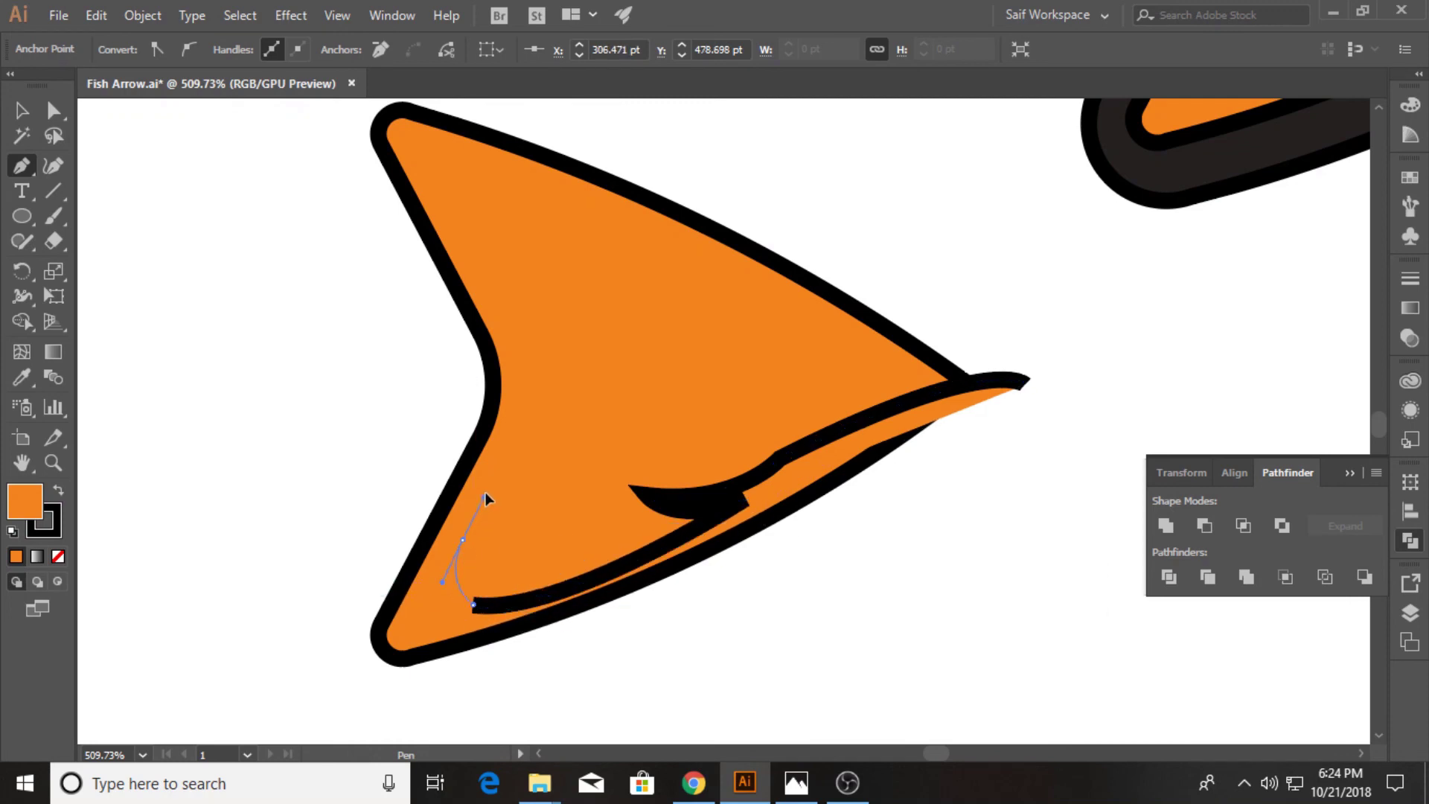
pyautogui.moveTo(546, 455); pyautogui.dragTo(526, 456)
pyautogui.moveTo(463, 339); pyautogui.dragTo(472, 342)
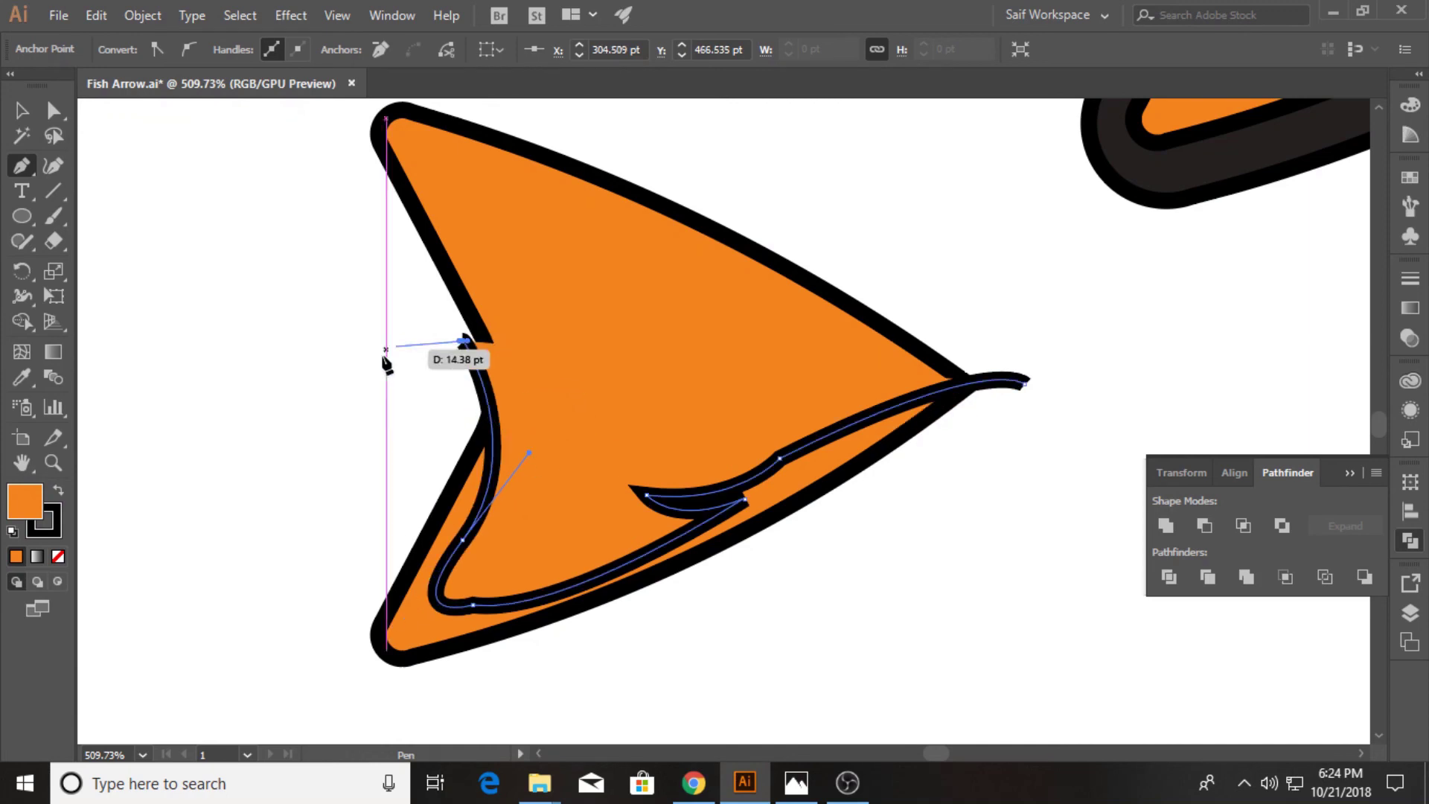
pyautogui.moveTo(249, 547); pyautogui.dragTo(356, 736)
pyautogui.click(350, 730)
pyautogui.click(721, 662)
pyautogui.click(1050, 507)
pyautogui.click(1028, 381)
# - Intersect the cutter with the copy to leave a thin crescent
pyautogui.press('v')
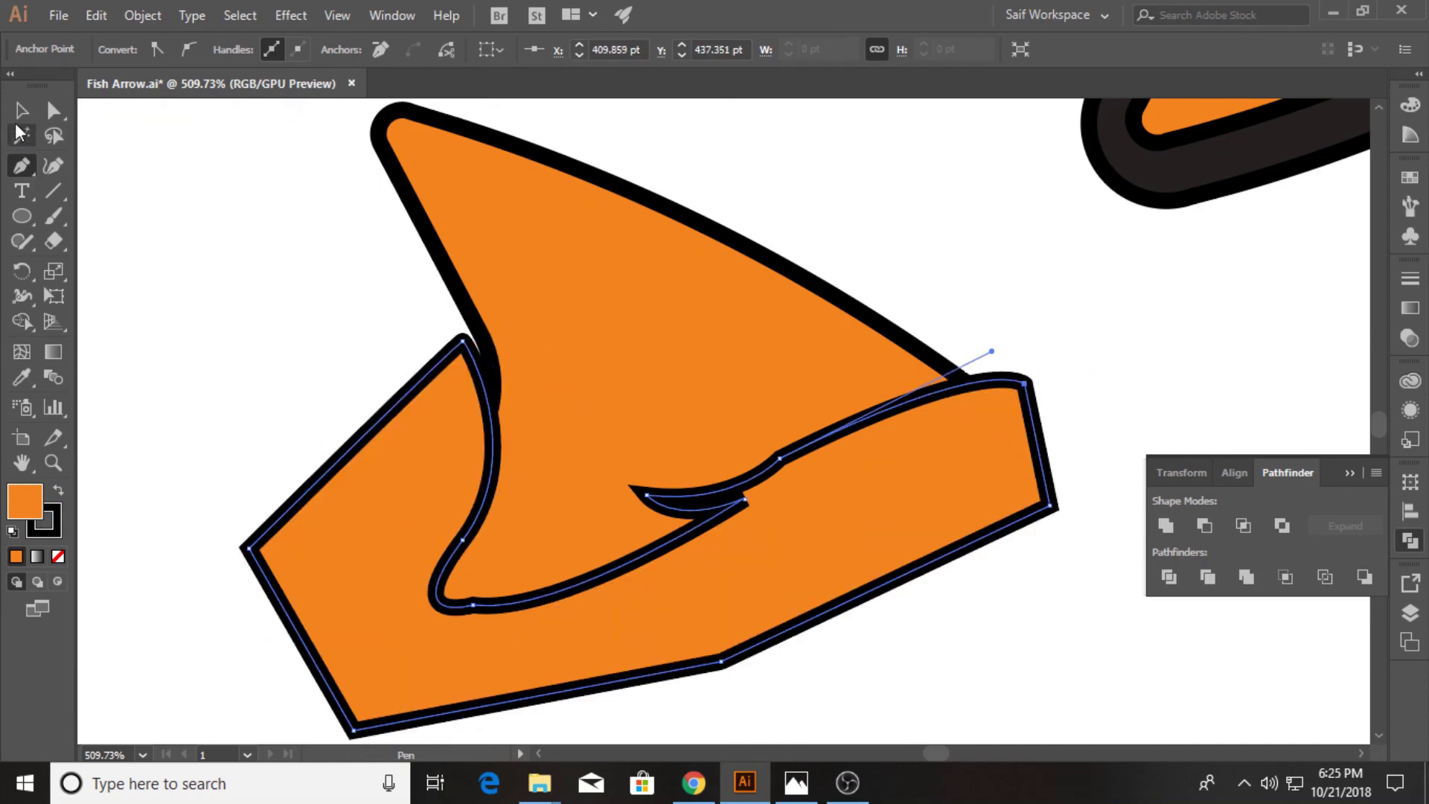
pyautogui.moveTo(142, 317); pyautogui.dragTo(532, 512)
pyautogui.click(1205, 525)
pyautogui.press('z')
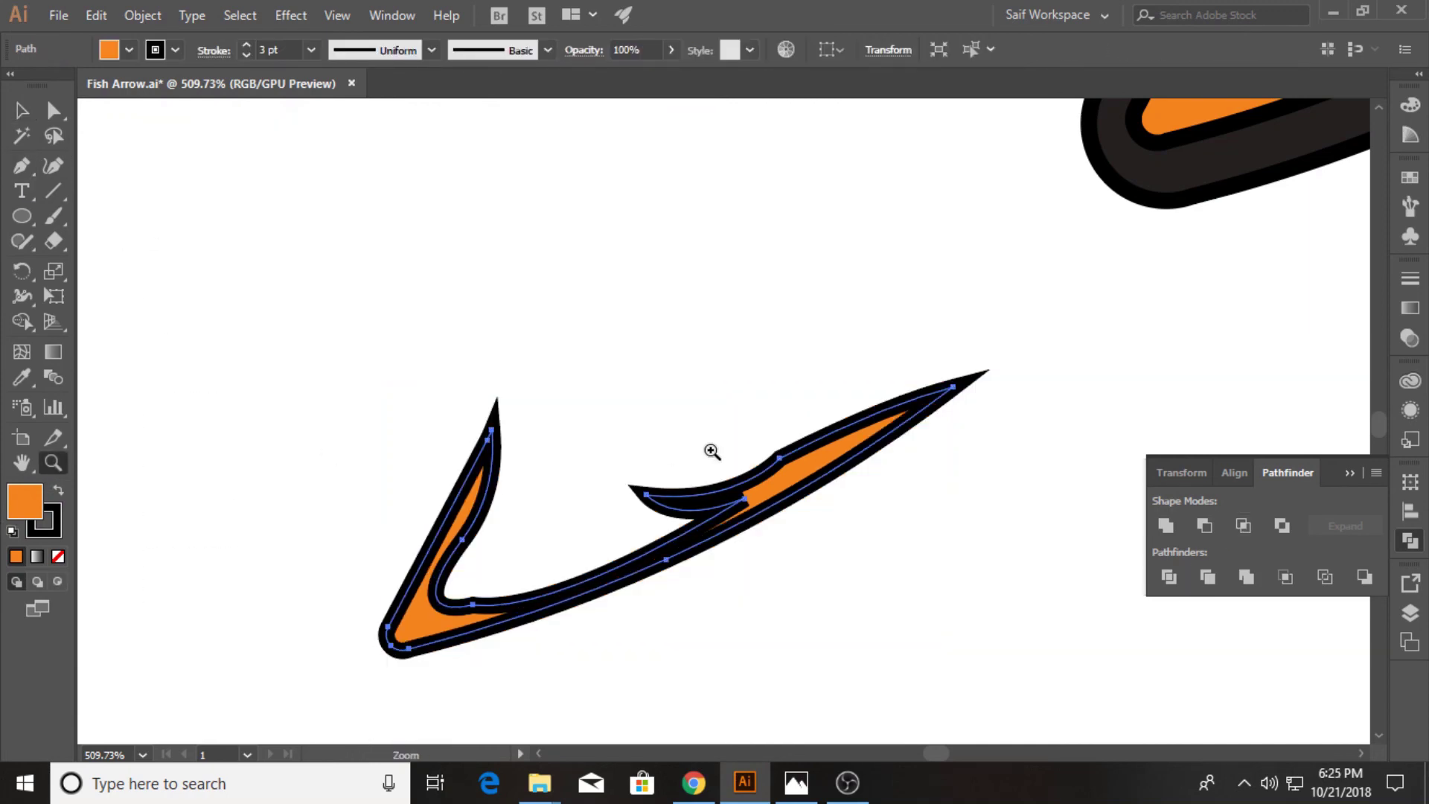
pyautogui.moveTo(711, 450)
pyautogui.mouseDown()
pyautogui.moveTo(588, 433)
pyautogui.moveTo(350, 504)
pyautogui.mouseUp()
pyautogui.click(22, 111)
# - Colour the crescent the fin's dark red and move it onto the rear arrowhead's lower edge
pyautogui.press('i')
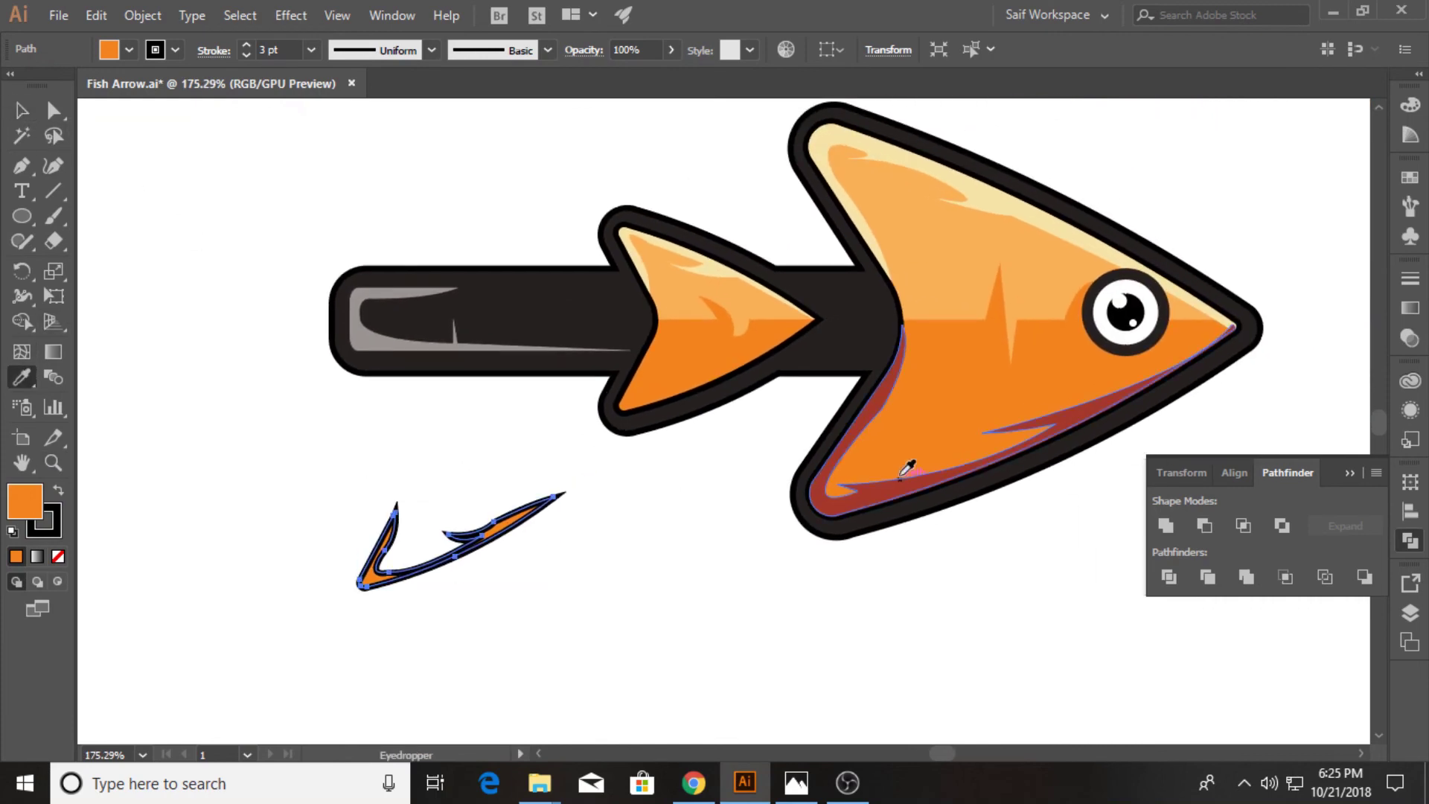
pyautogui.click(904, 471)
pyautogui.press('v')
pyautogui.click(263, 396)
pyautogui.click(521, 526)
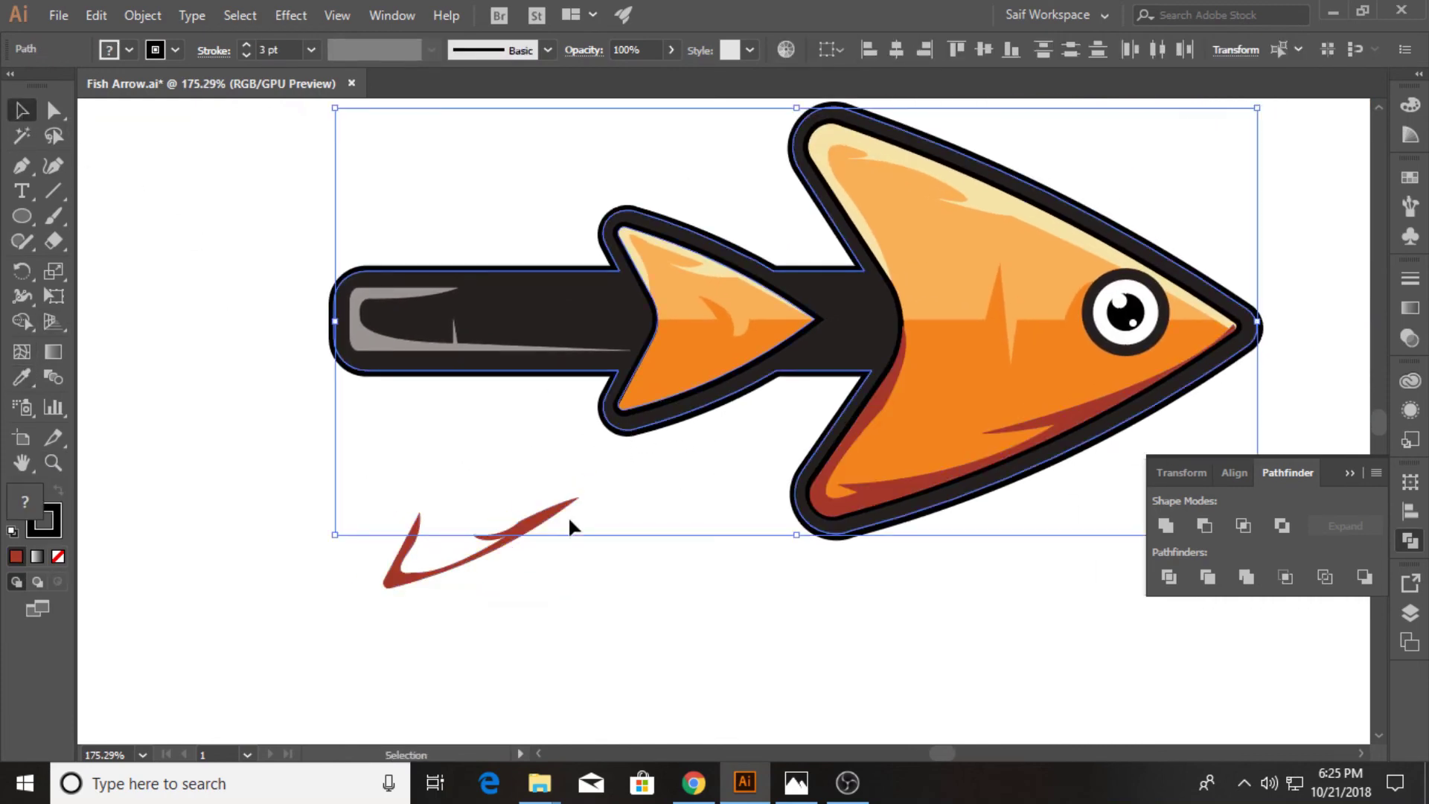
pyautogui.moveTo(508, 542)
pyautogui.mouseDown()
pyautogui.moveTo(632, 423)
pyautogui.moveTo(734, 375)
pyautogui.mouseUp()
pyautogui.click(726, 522)
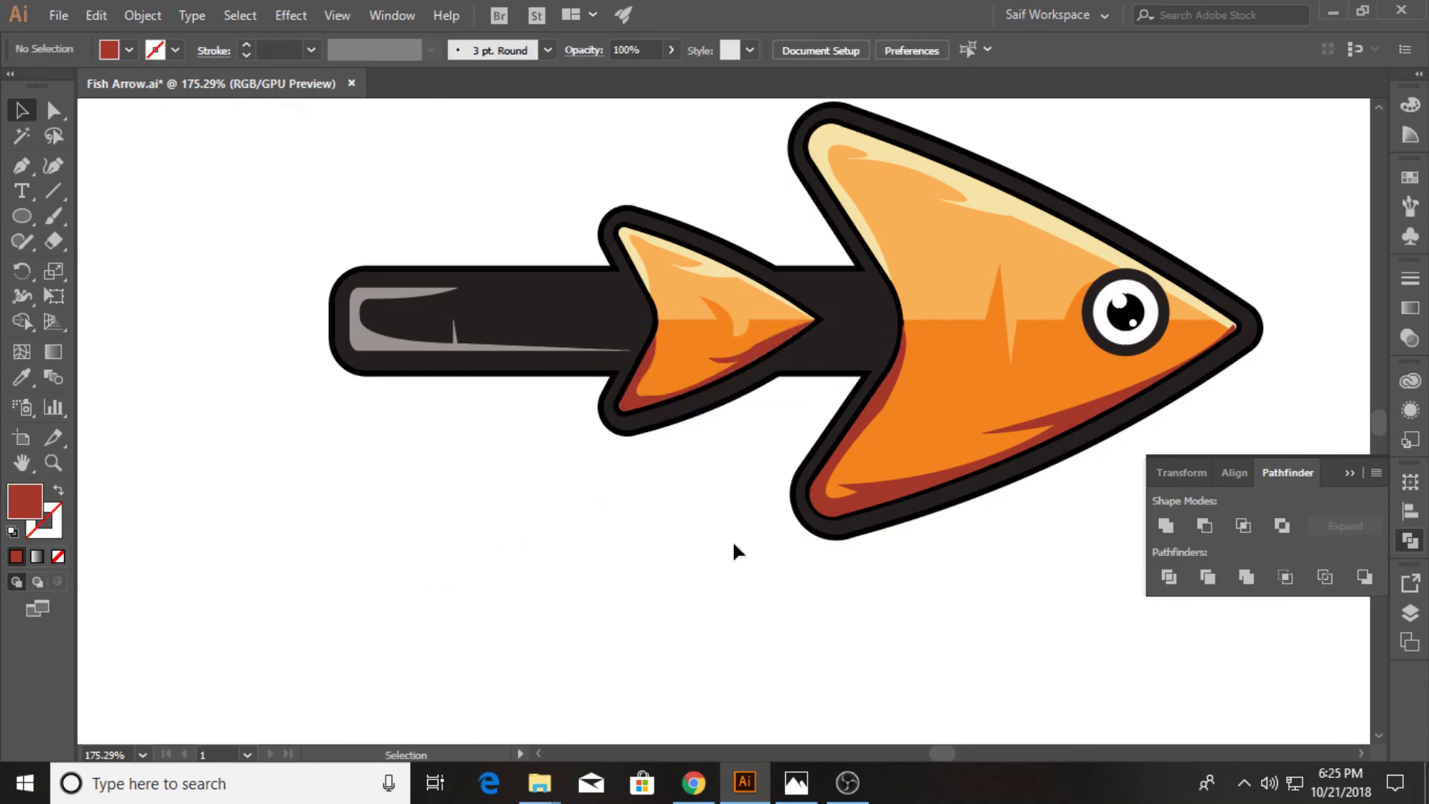
# - Select the arrow parts, then zoom in on the shaft between the arrowheads
pyautogui.click(687, 347)
pyautogui.keyDown('shift'); pyautogui.click(922, 322); pyautogui.keyUp('shift')
pyautogui.click(178, 52)
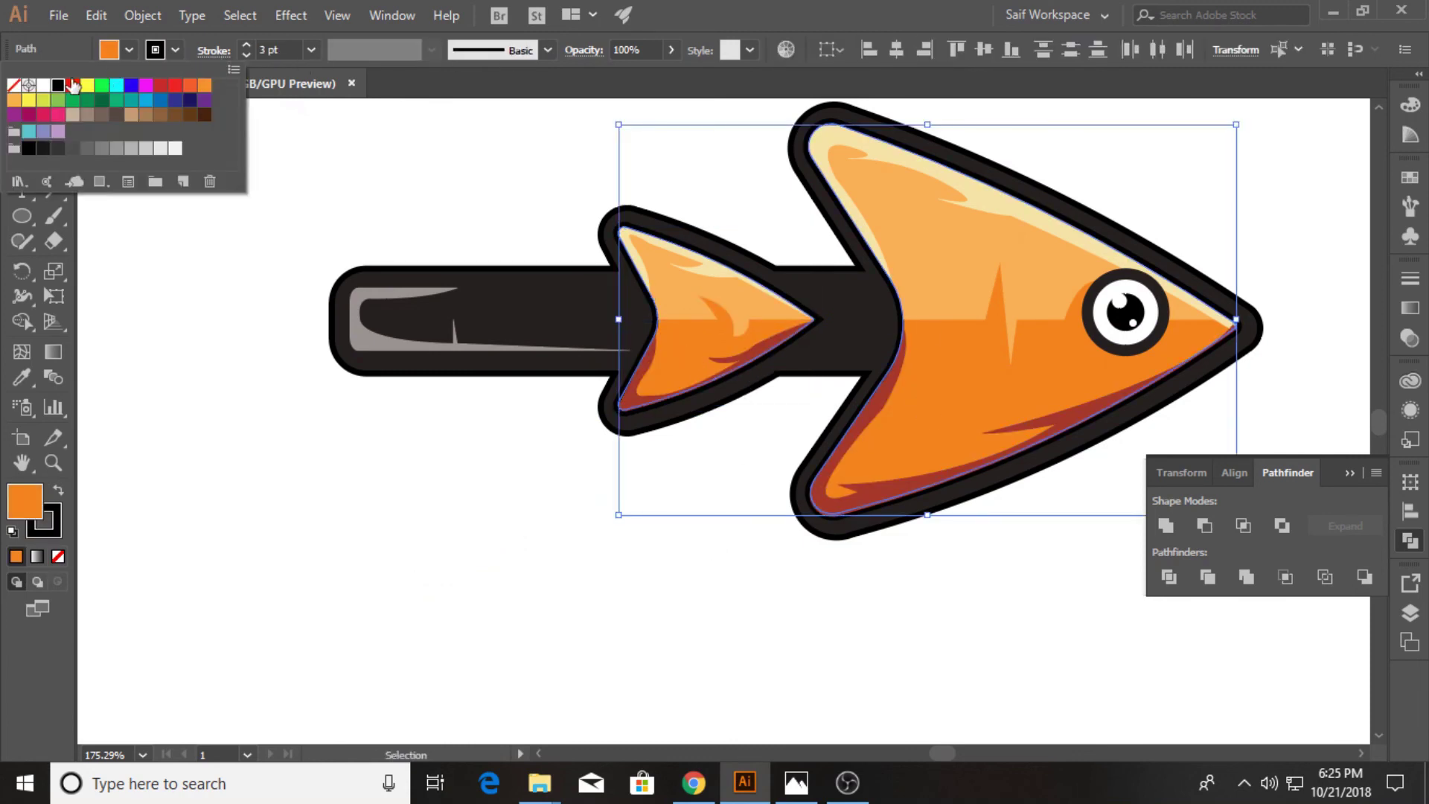
pyautogui.click(431, 361)
pyautogui.press('z')
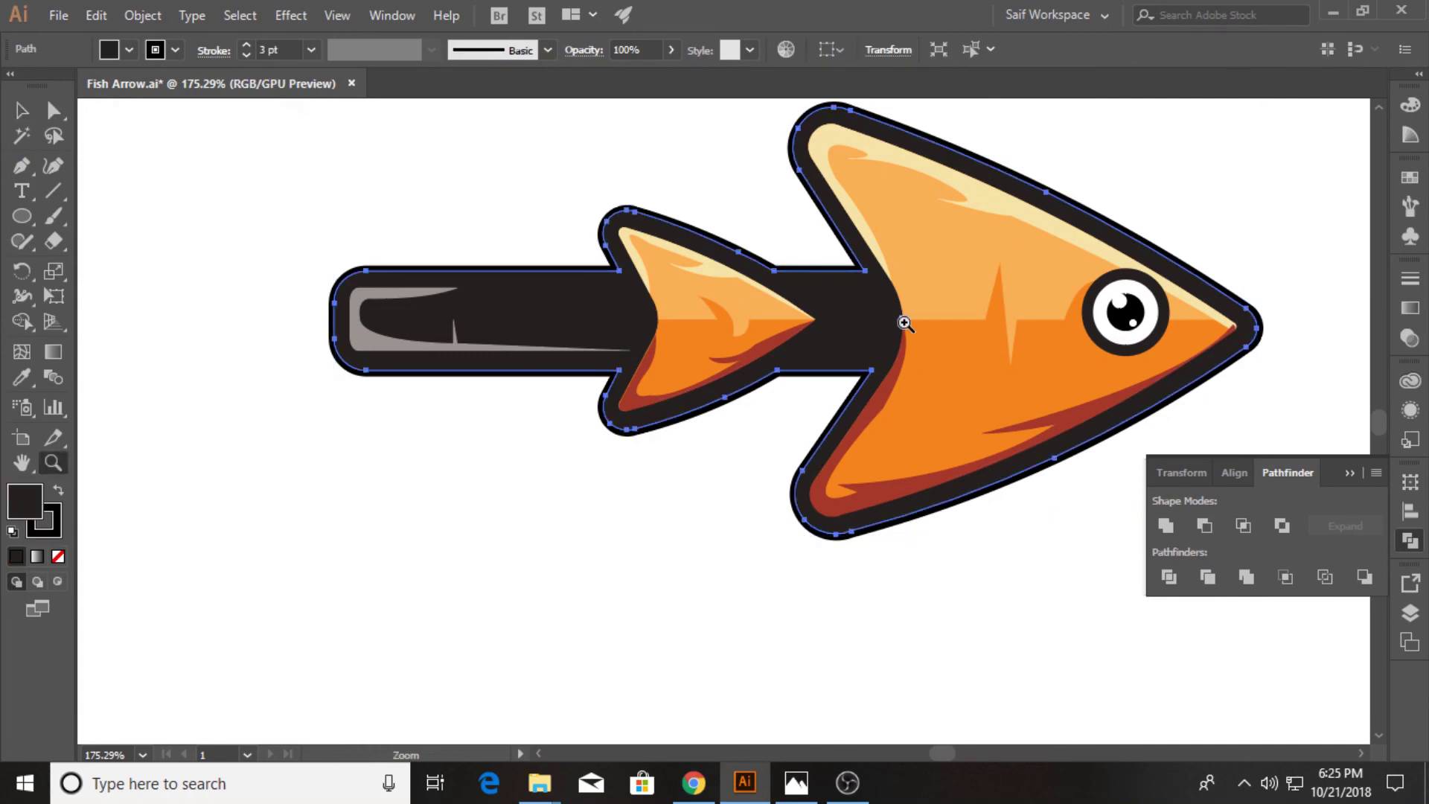
pyautogui.moveTo(909, 319); pyautogui.dragTo(925, 468)
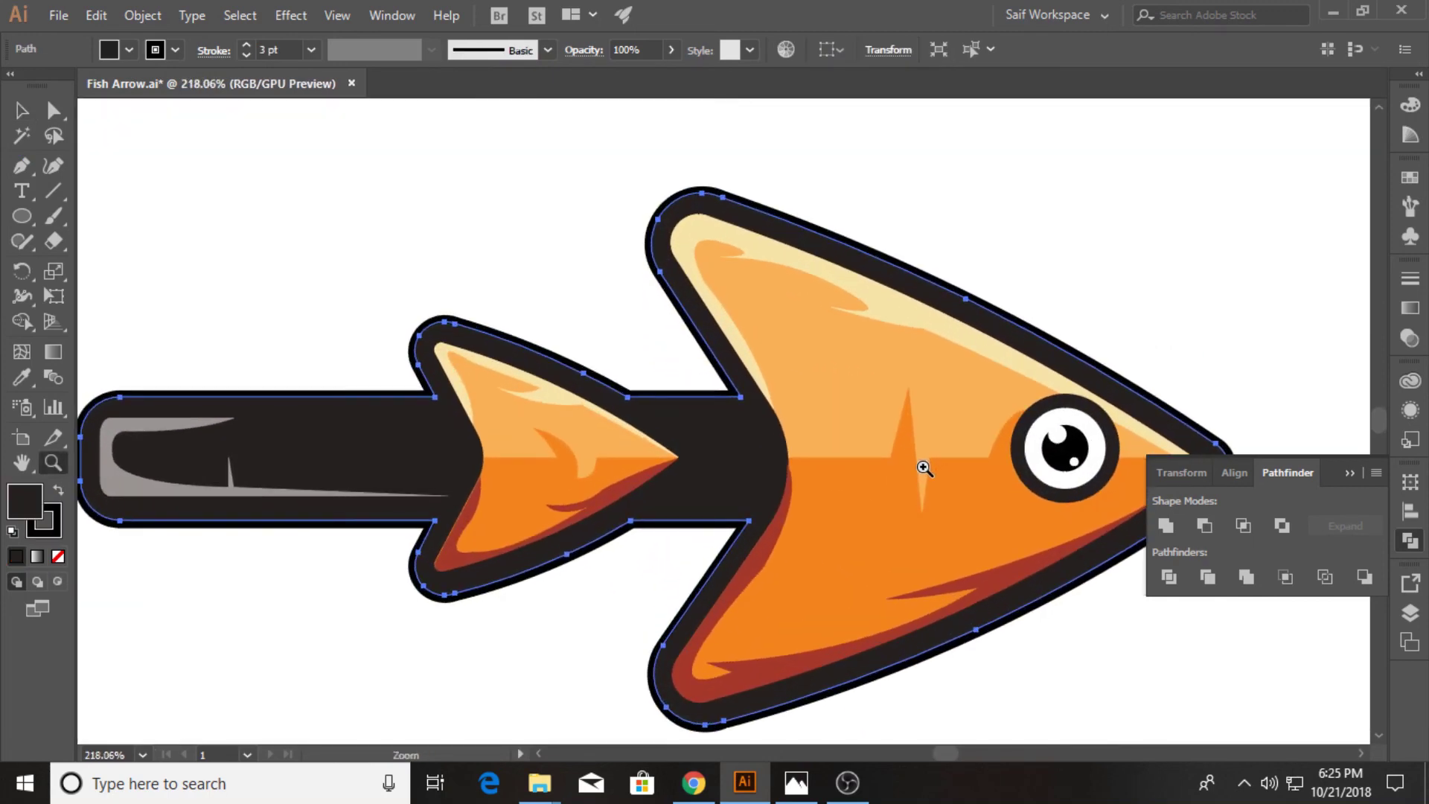
pyautogui.moveTo(750, 470); pyautogui.dragTo(767, 470)
pyautogui.click(1359, 481)
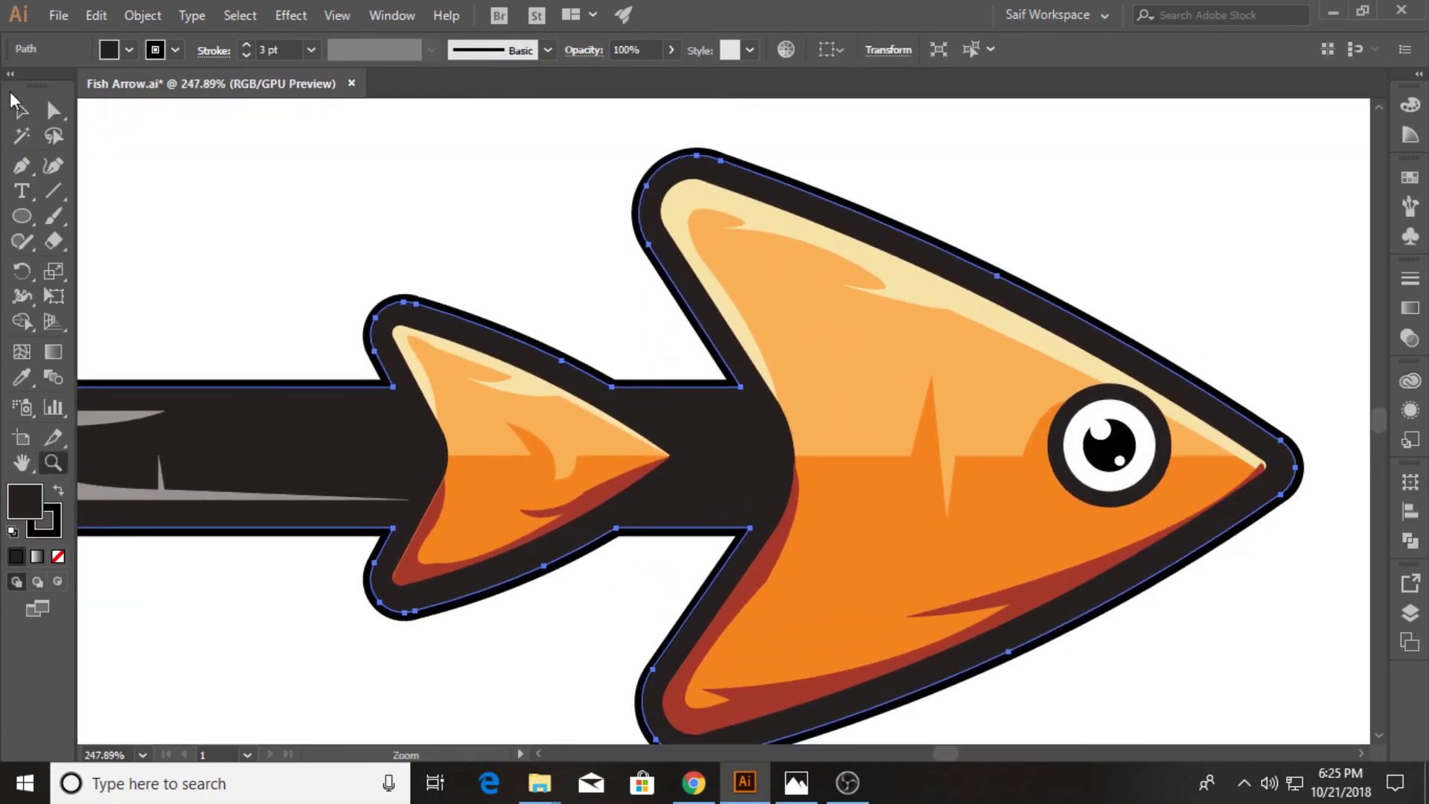
pyautogui.press('v')
pyautogui.click(233, 167)
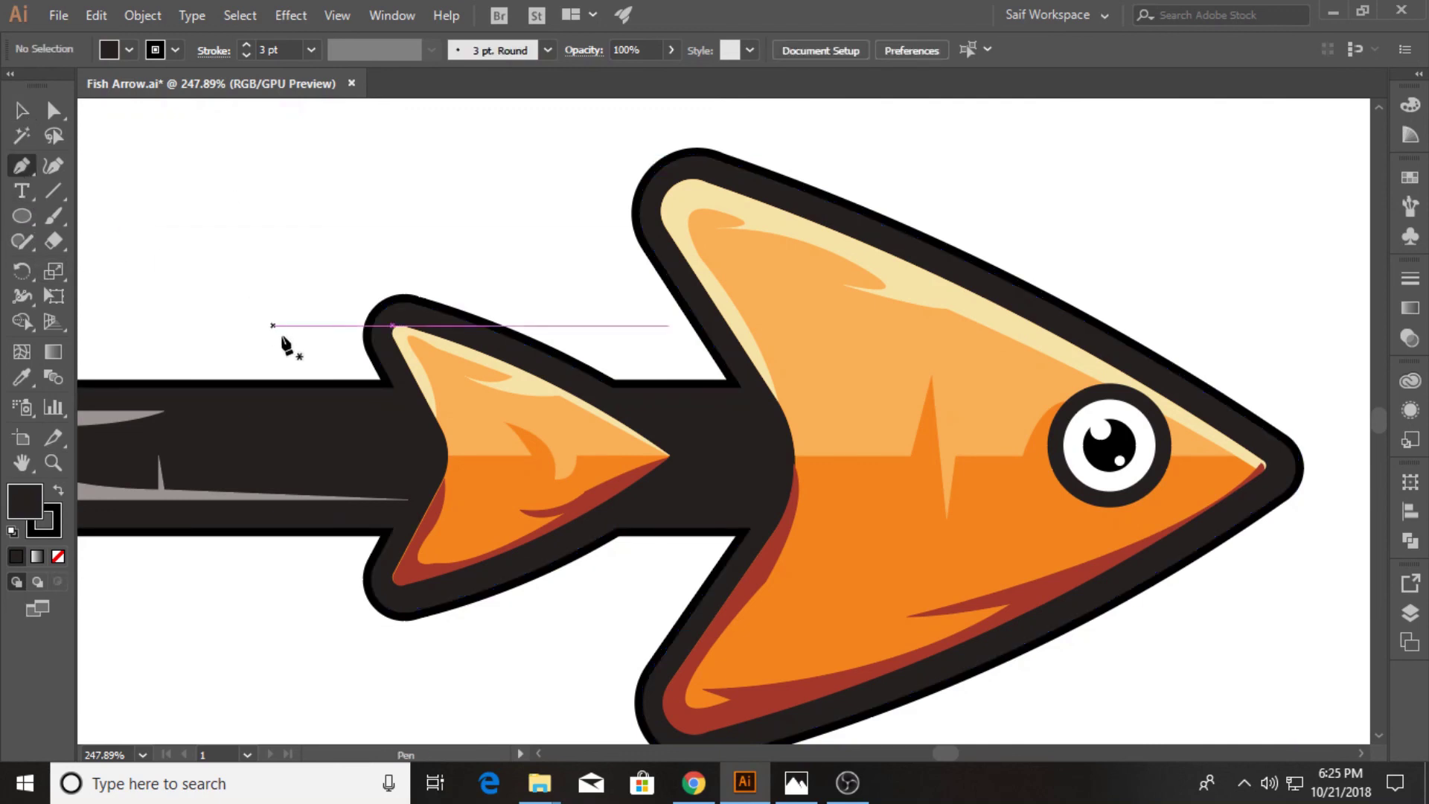
# - Pen-draw a crescent-shaped stripe on the shaft beside the rear arrowhead
pyautogui.click(670, 419)
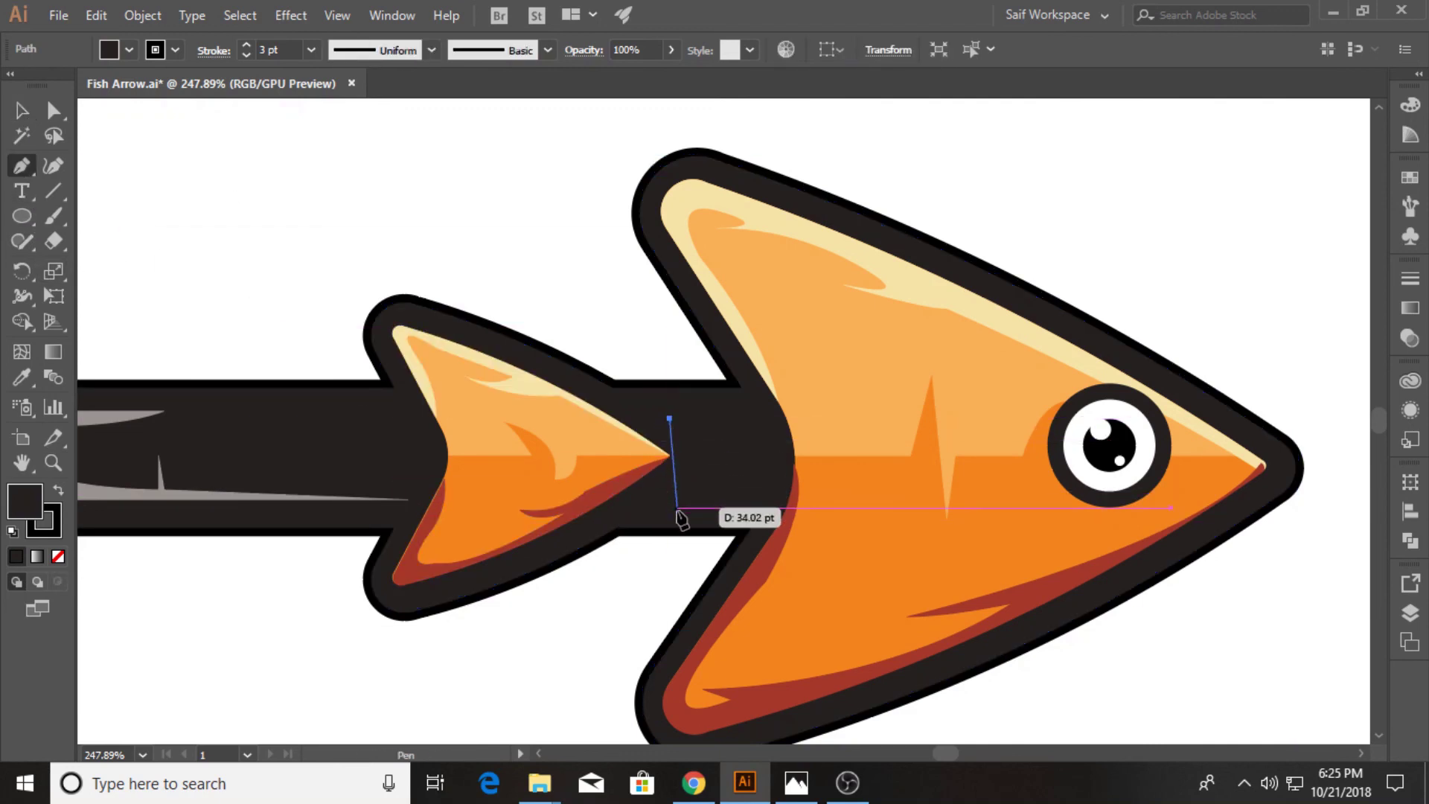
pyautogui.moveTo(678, 509); pyautogui.dragTo(698, 485)
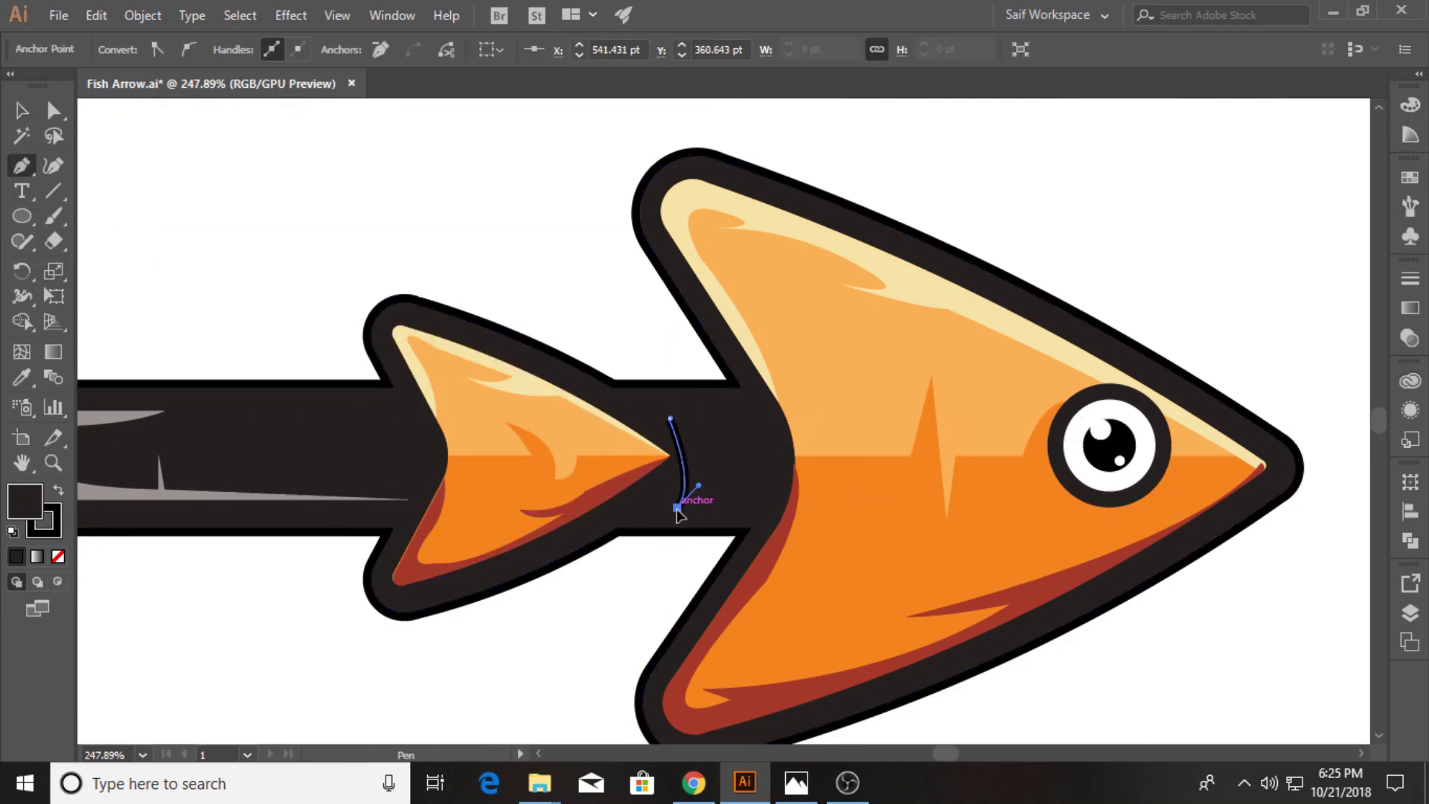
pyautogui.click(686, 421)
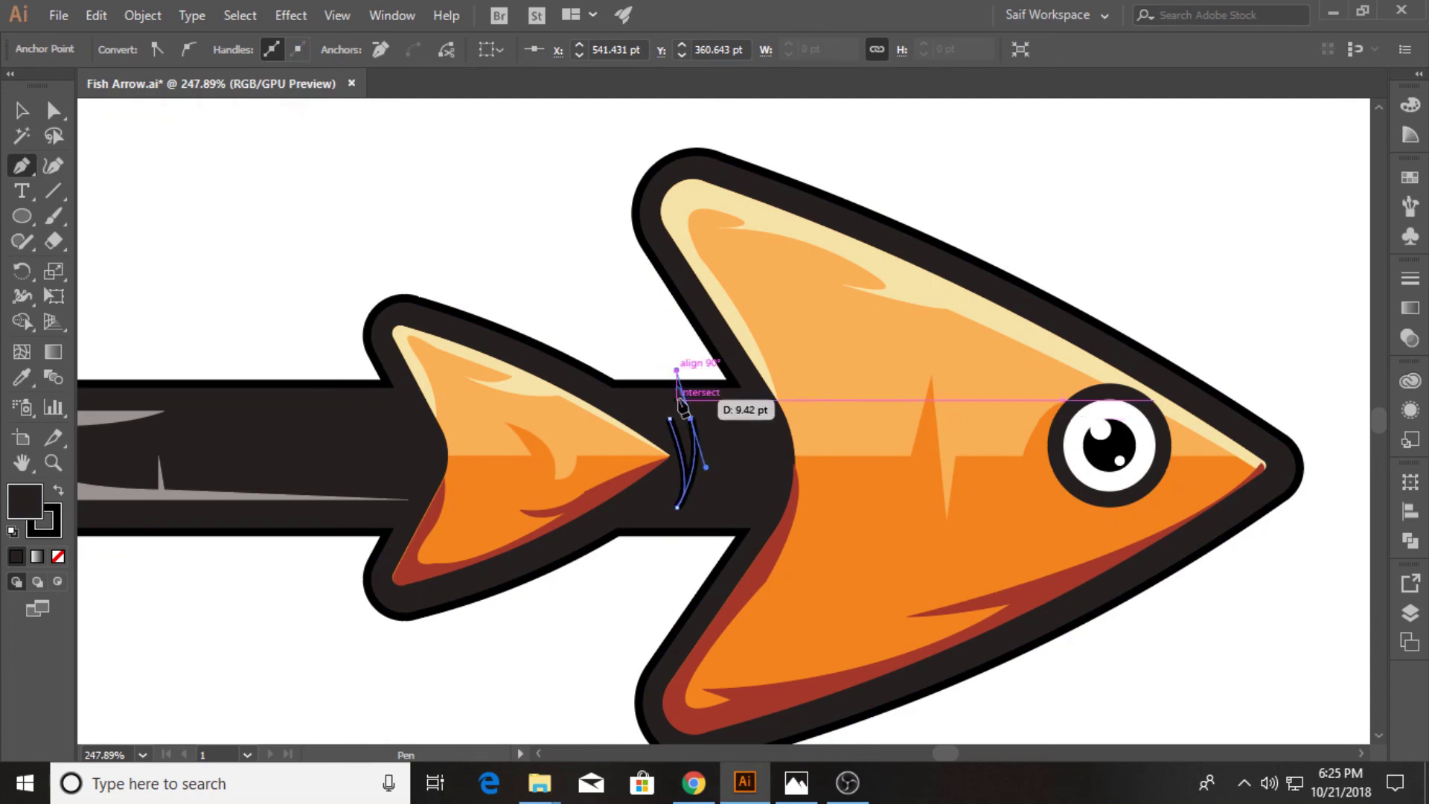
pyautogui.moveTo(676, 372); pyautogui.dragTo(672, 423)
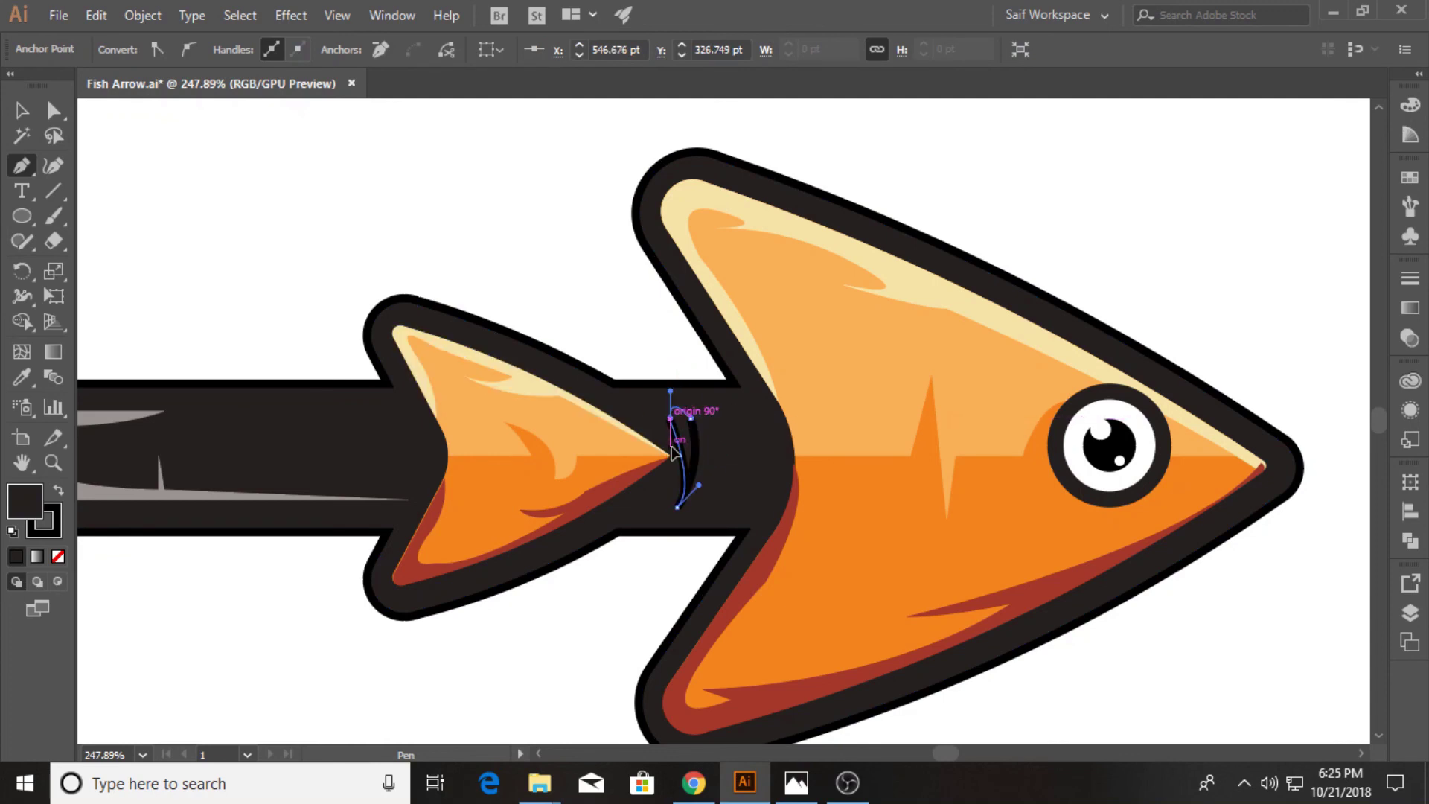
pyautogui.press('v')
# - Colour the stripe the fish body's orange, duplicate it along the shaft, and zoom to the artboard
pyautogui.click(25, 377)
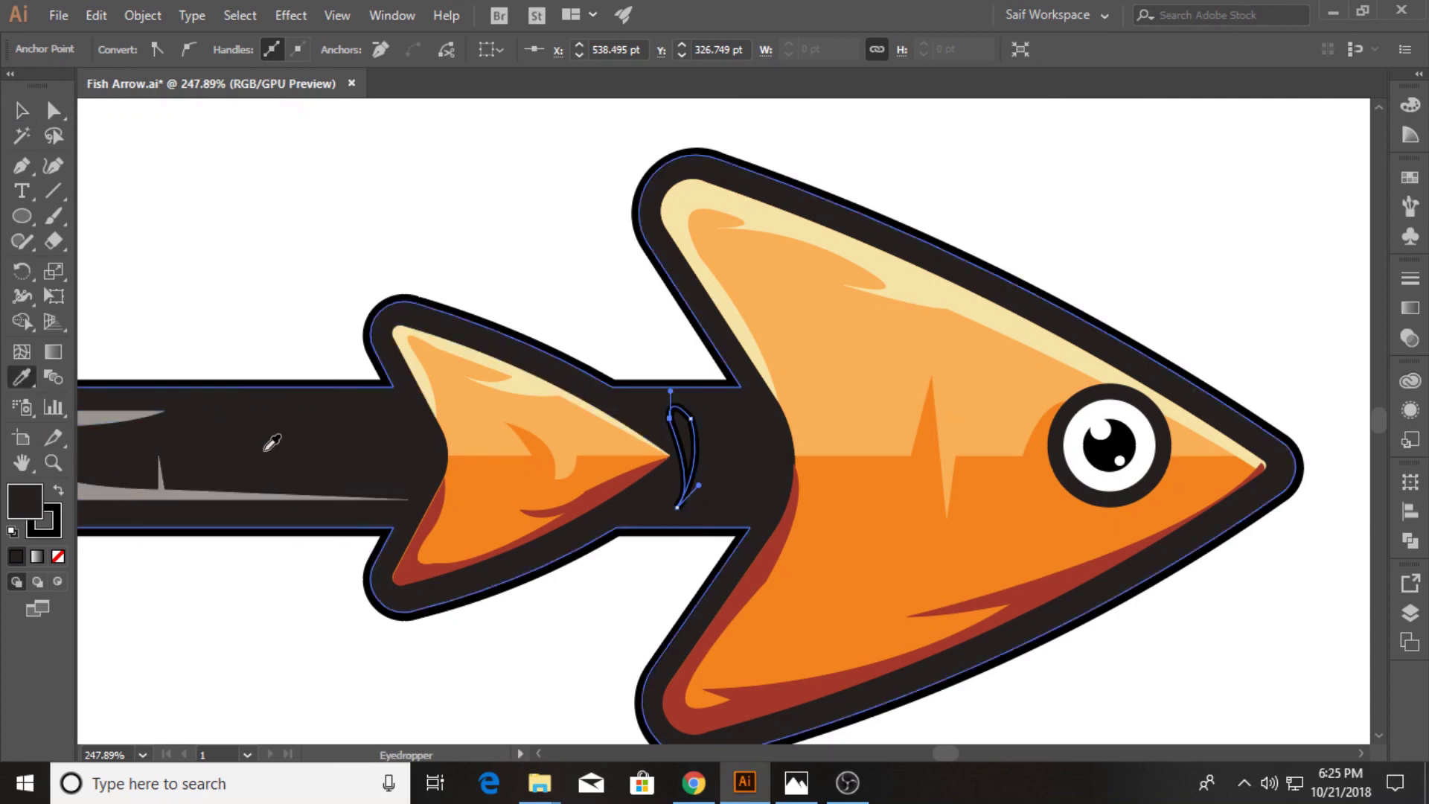
pyautogui.click(853, 536)
pyautogui.press('v')
pyautogui.moveTo(686, 450)
pyautogui.mouseDown()
pyautogui.moveTo(720, 451)
pyautogui.moveTo(726, 465)
pyautogui.moveTo(746, 449)
pyautogui.mouseUp()
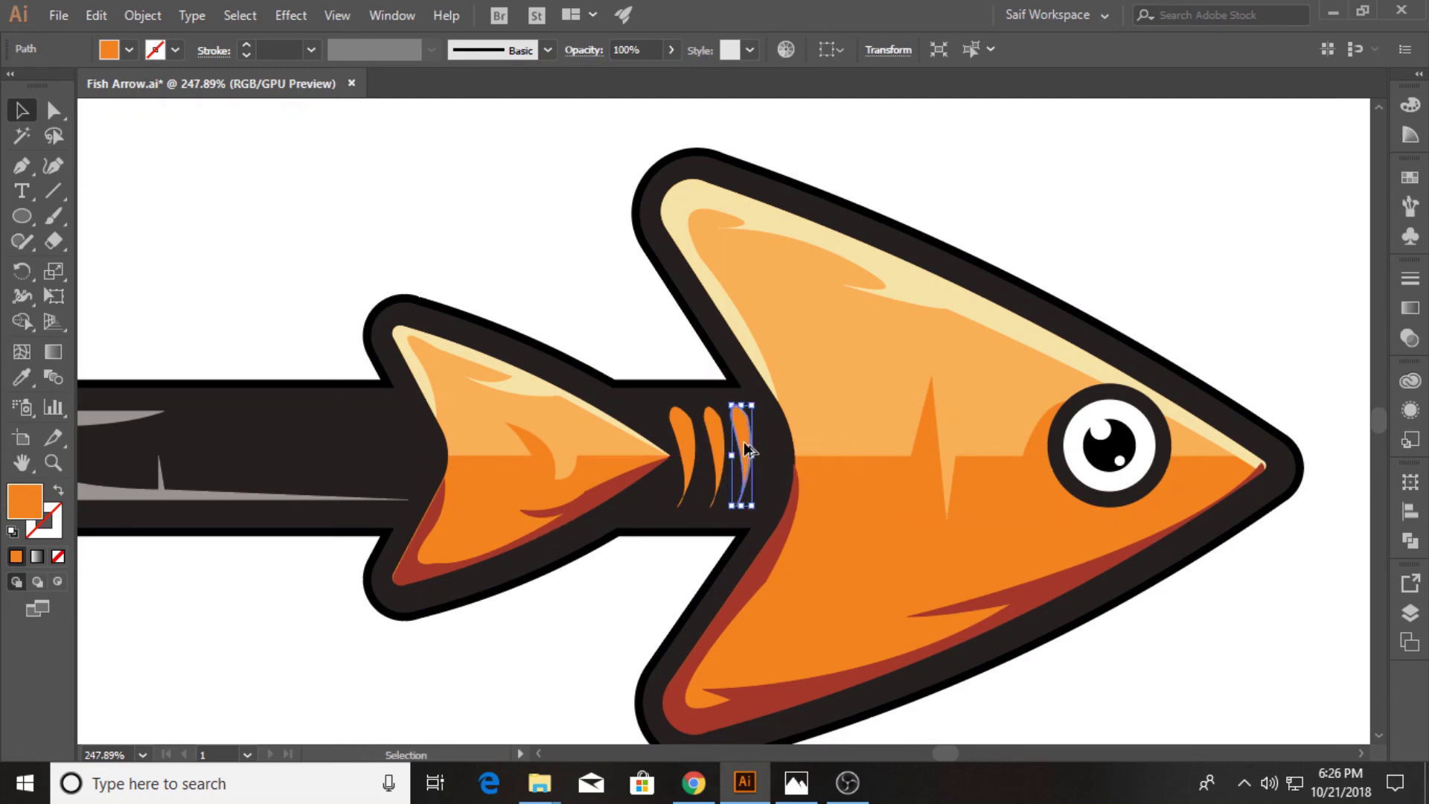
pyautogui.click(428, 235)
pyautogui.click(52, 463)
pyautogui.hotkey('ctrl', '0')
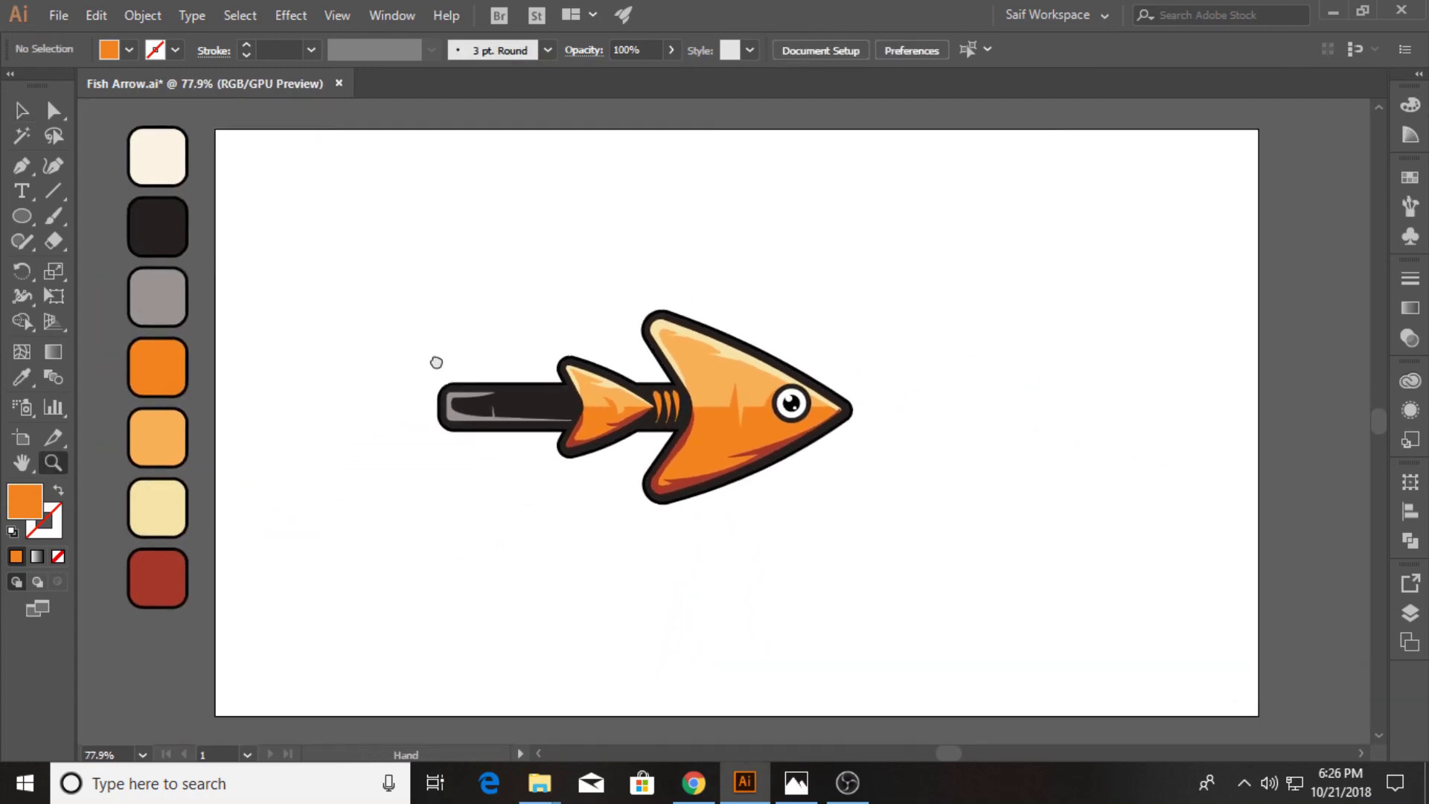
# - Select the whole fish arrow, move it to the artboard centre, and deselect
pyautogui.moveTo(785, 546); pyautogui.dragTo(785, 546)
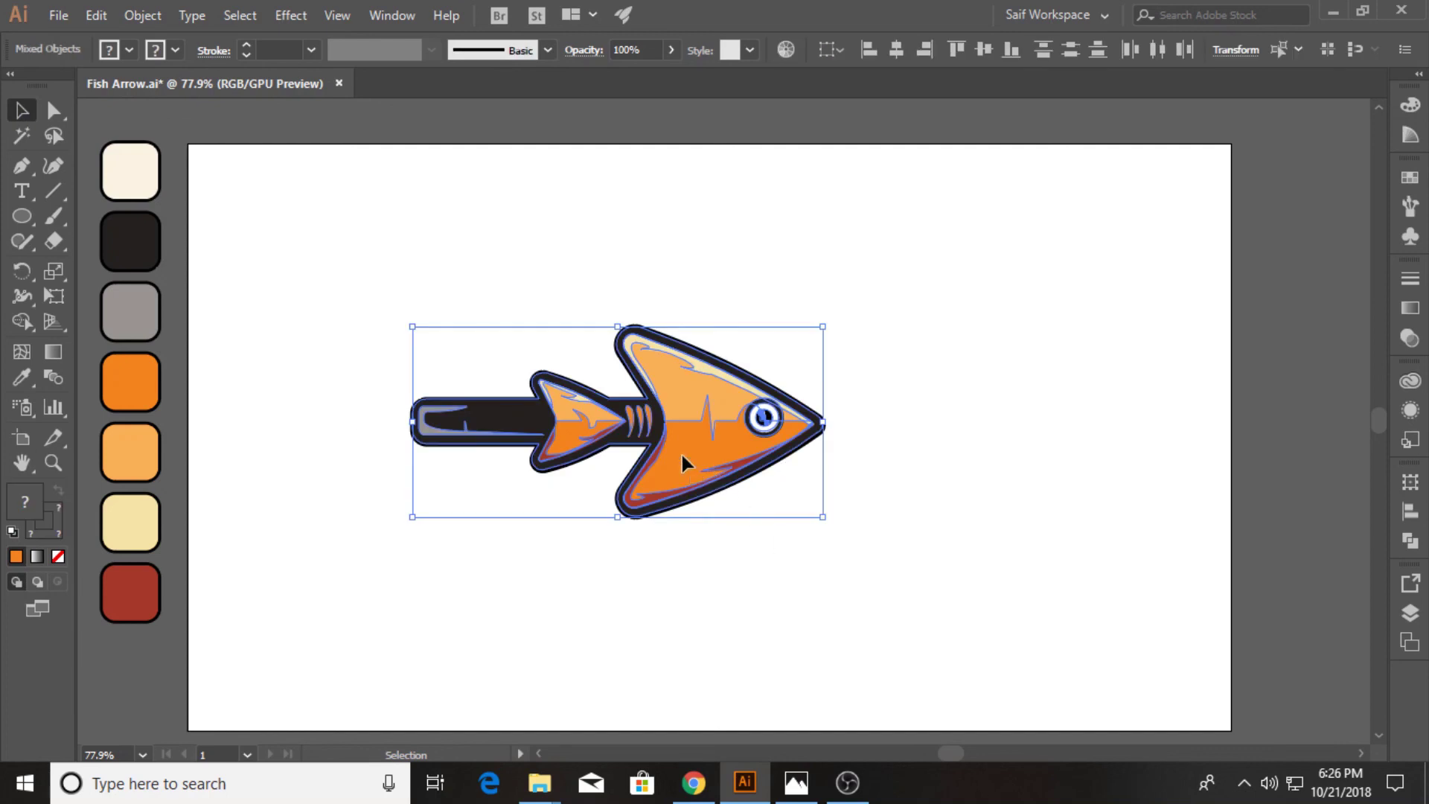
pyautogui.moveTo(682, 453)
pyautogui.mouseDown()
pyautogui.moveTo(760, 599)
pyautogui.moveTo(778, 478)
pyautogui.mouseUp()
pyautogui.click(194, 523)
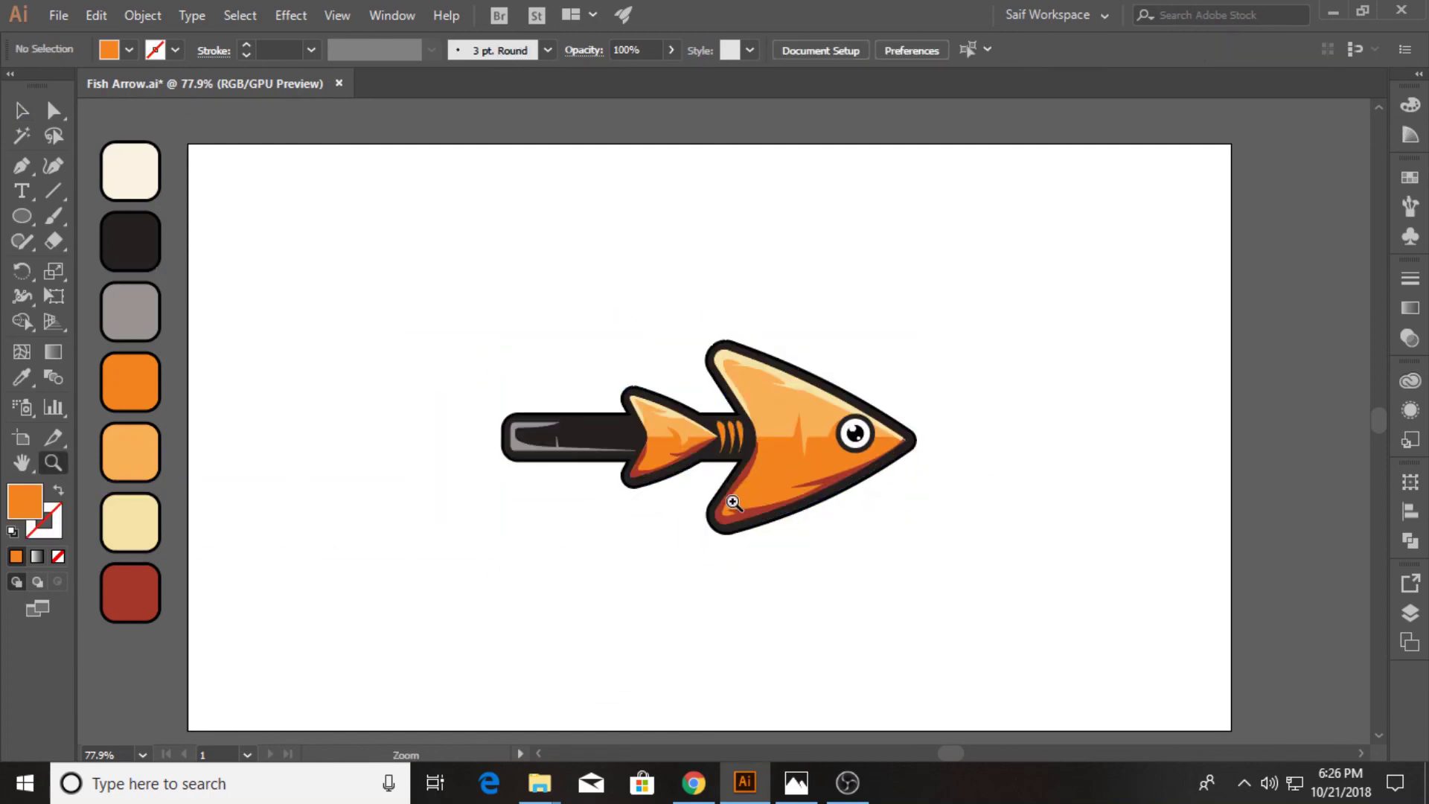